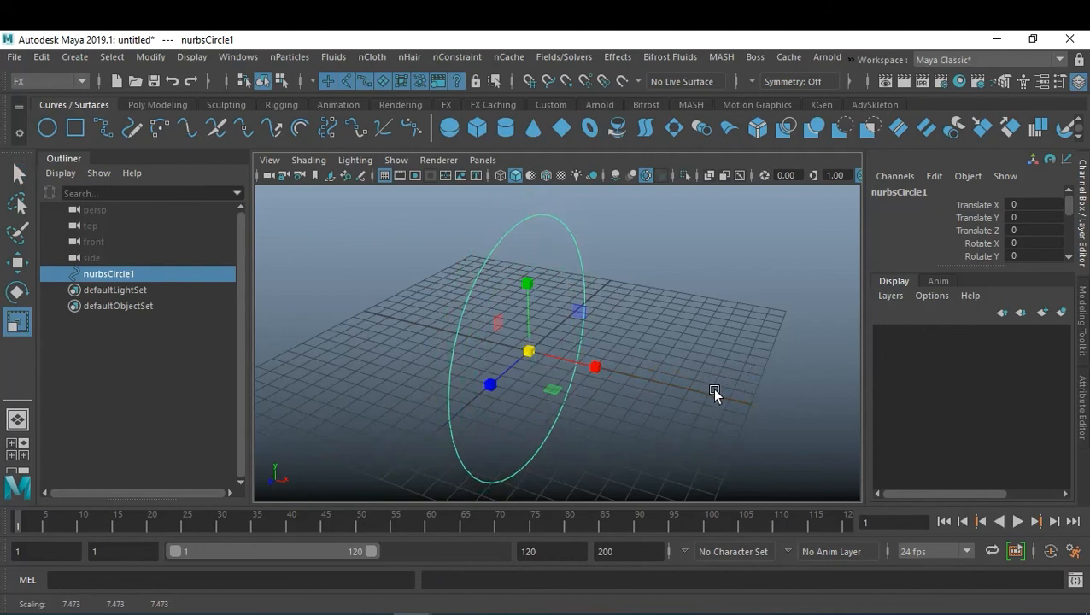
Step: Move the circle straight up along Y to about 7.99 units above the grid
{"action": "left_click", "coordinate": [528, 286]}
{"action": "left_click_drag", "start_coordinate": [528, 286], "coordinate": [522, 126]}
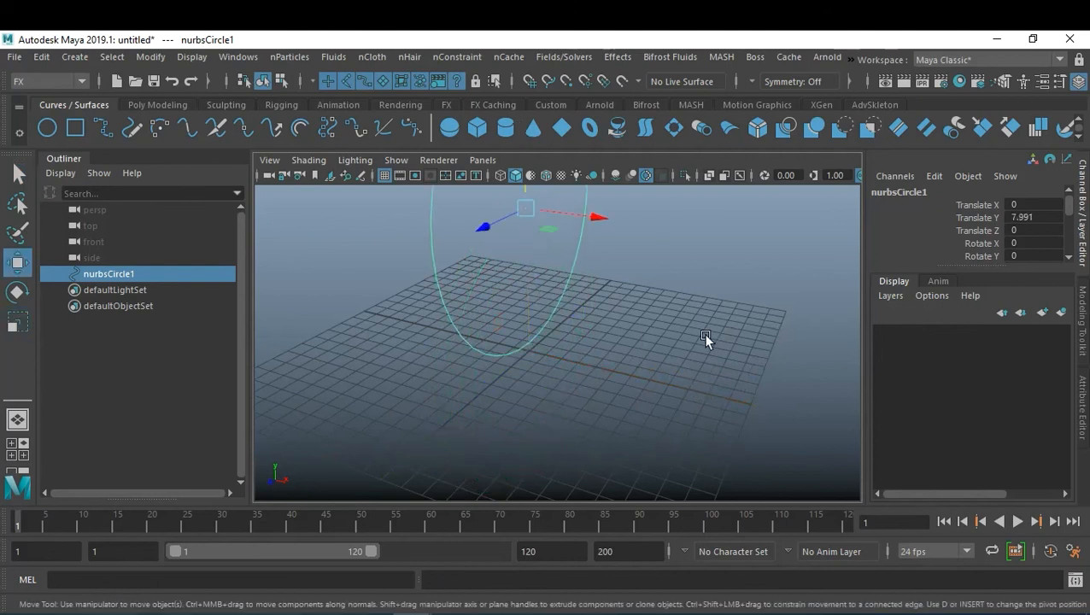
{"action": "key", "text": "f"}
{"action": "mouse_move", "coordinate": [636, 341]}
{"action": "left_mouse_down", "text": "alt"}
{"action": "mouse_move", "coordinate": [579, 333]}
{"action": "mouse_move", "coordinate": [620, 344]}
{"action": "mouse_move", "coordinate": [637, 330]}
{"action": "left_mouse_up", "text": "alt"}
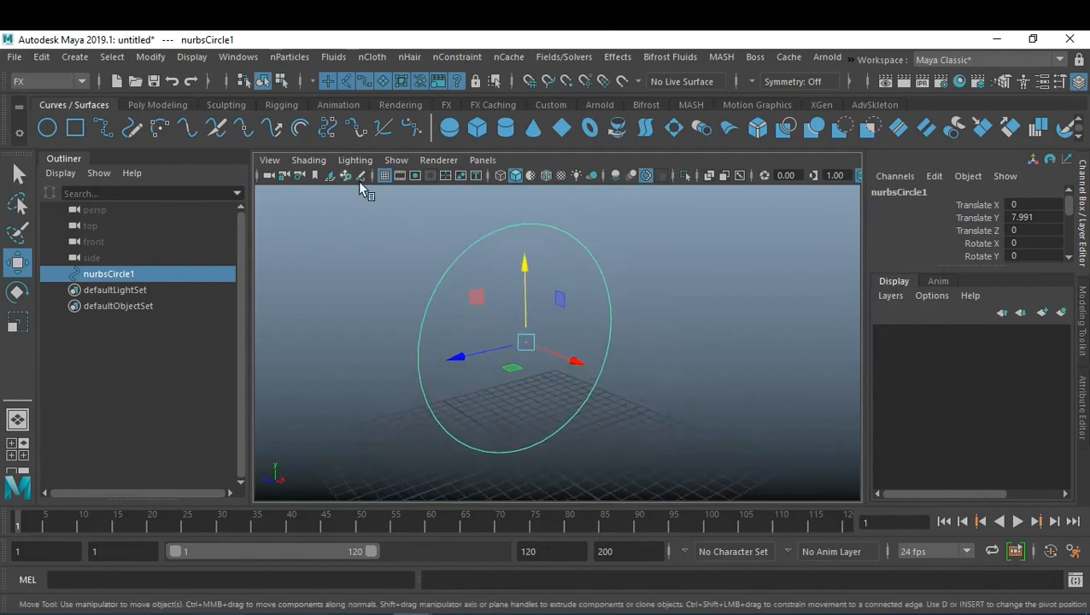
Step: Open the nParticle Emit from Object options for the circle and reset them to defaults
{"action": "left_click", "coordinate": [293, 58]}
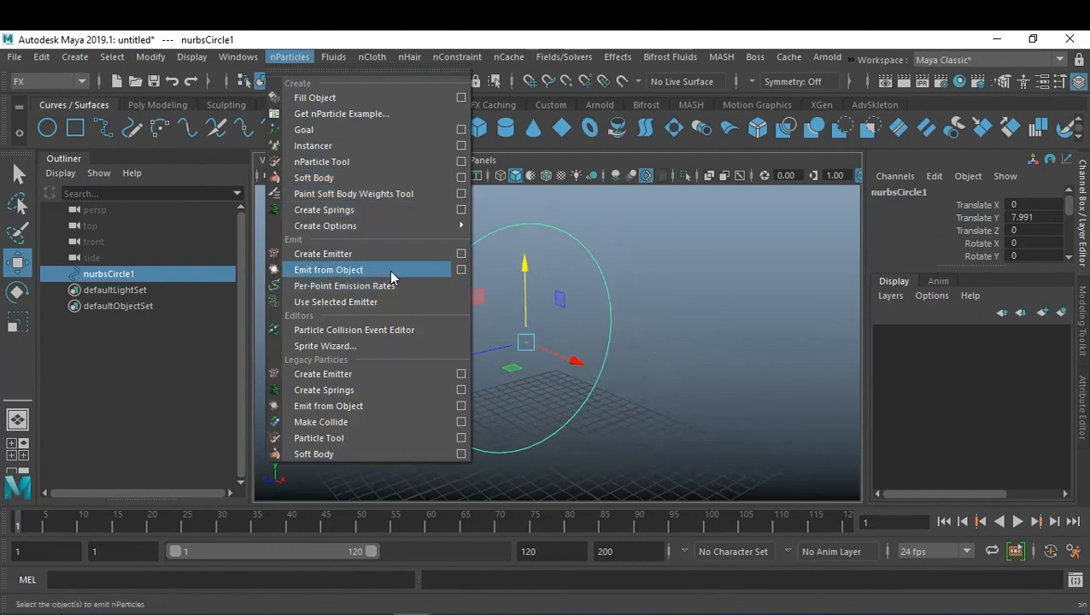
{"action": "left_click", "coordinate": [461, 270]}
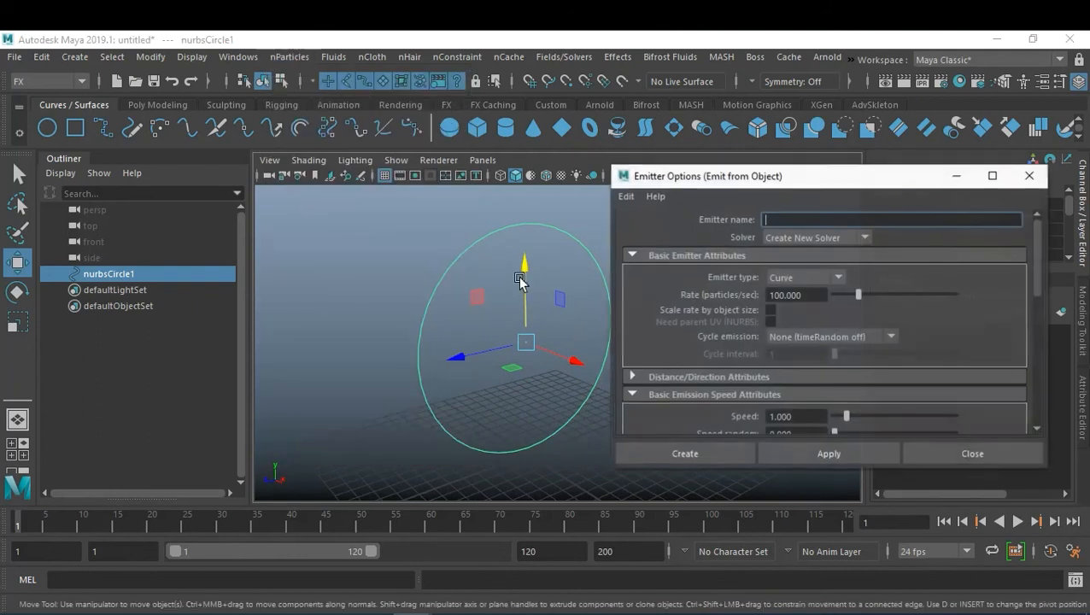
{"action": "left_click", "coordinate": [625, 196]}
{"action": "left_click", "coordinate": [643, 227]}
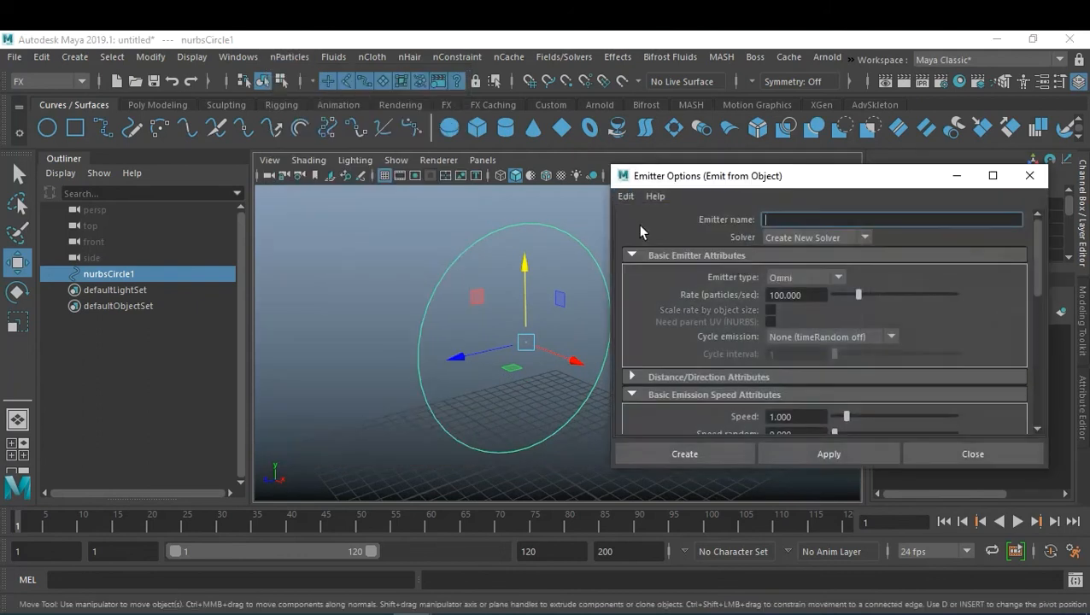
{"action": "left_click", "coordinate": [895, 613]}
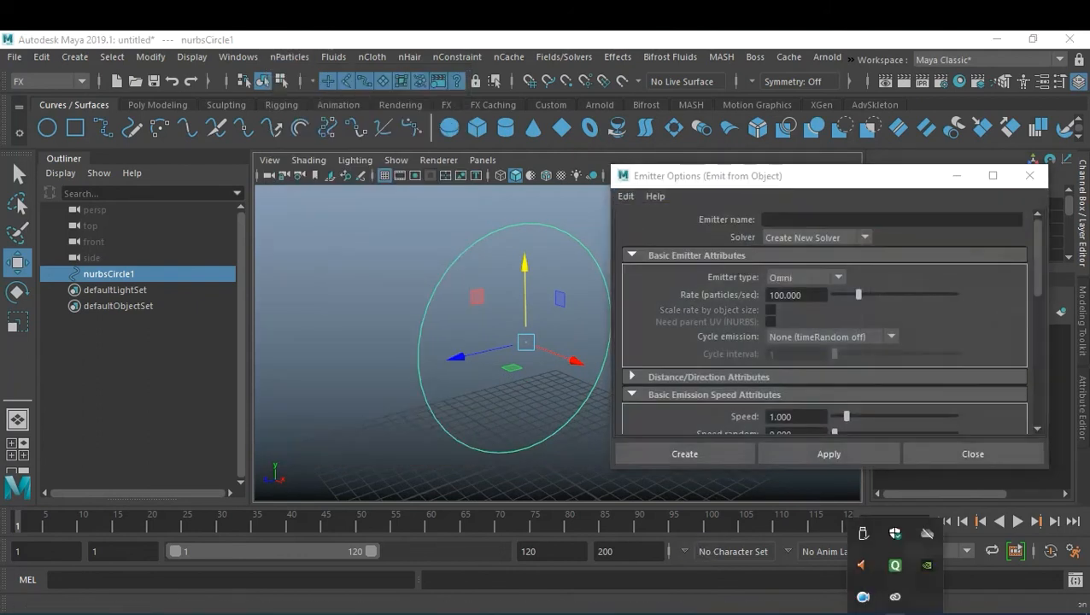
{"action": "left_click", "coordinate": [877, 185]}
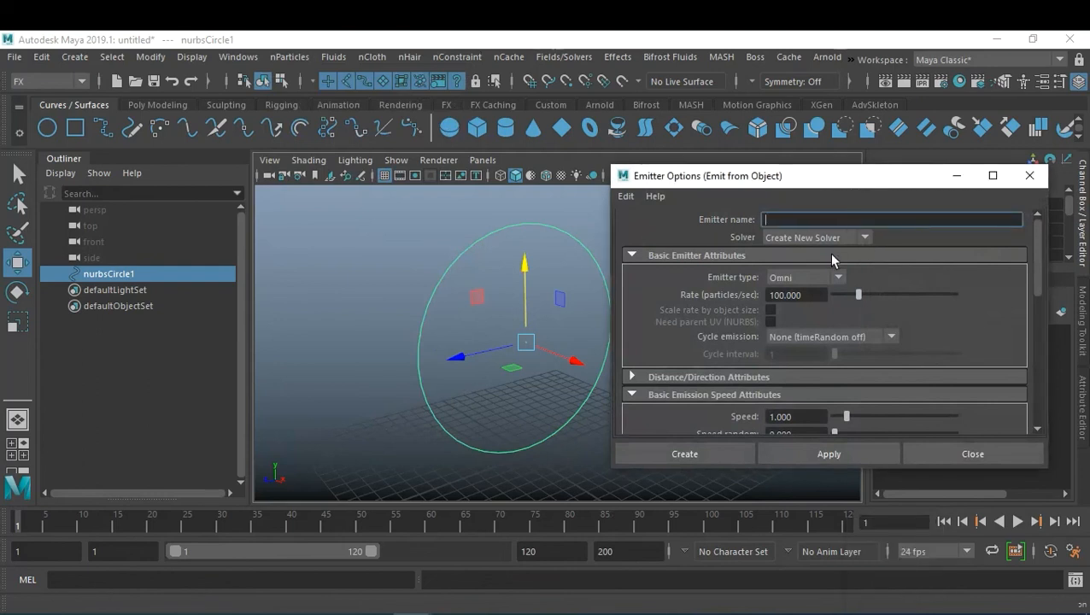
Step: Set the emitter type to Directional and its spread to 0.01
{"action": "left_click", "coordinate": [813, 277]}
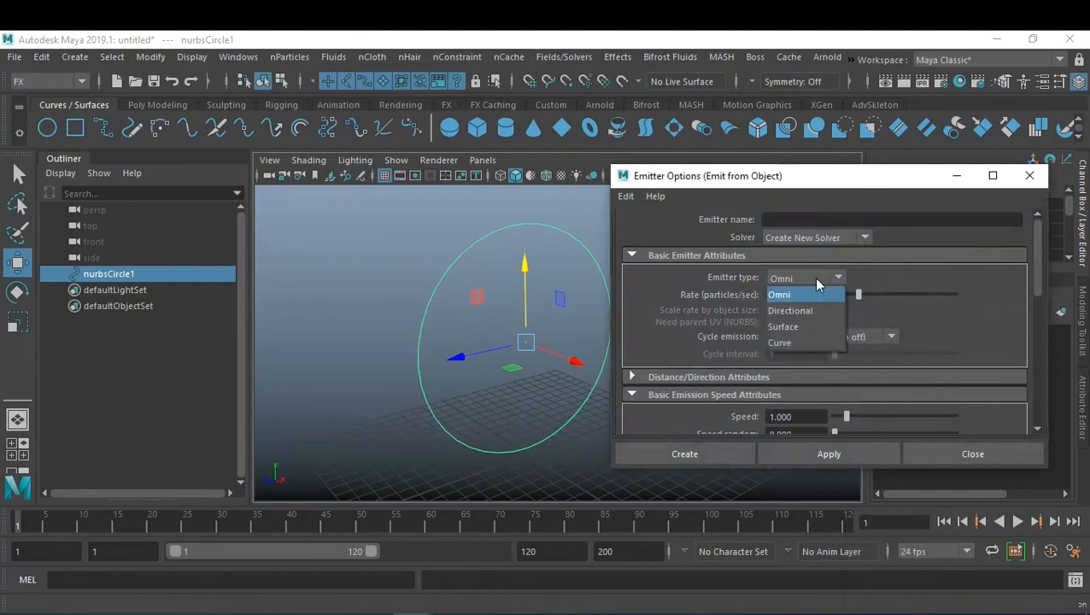
{"action": "left_click", "coordinate": [820, 311]}
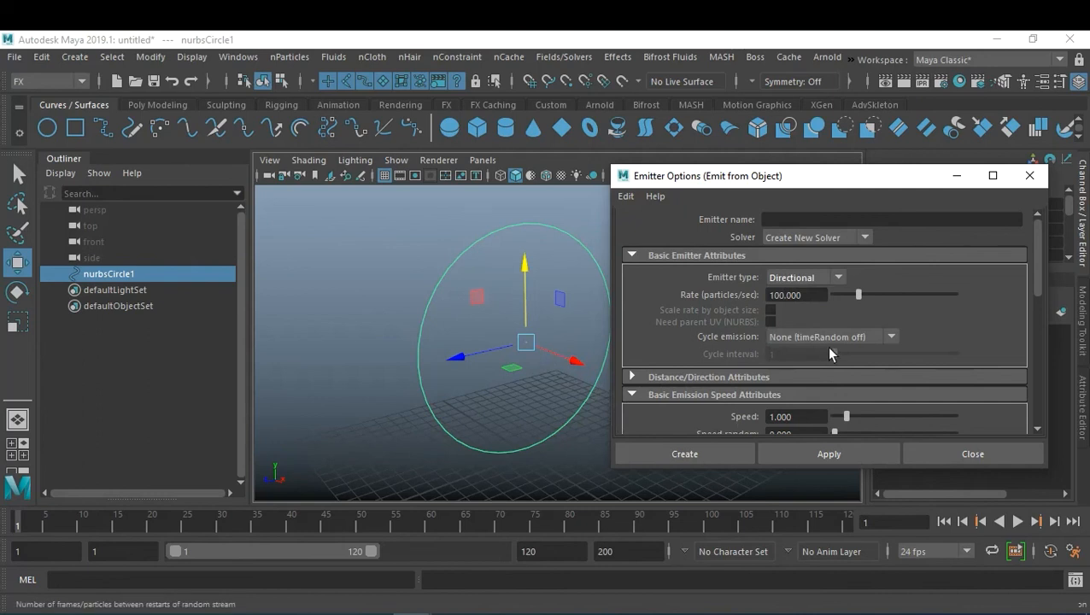
{"action": "left_click_drag", "start_coordinate": [1040, 275], "coordinate": [1024, 323]}
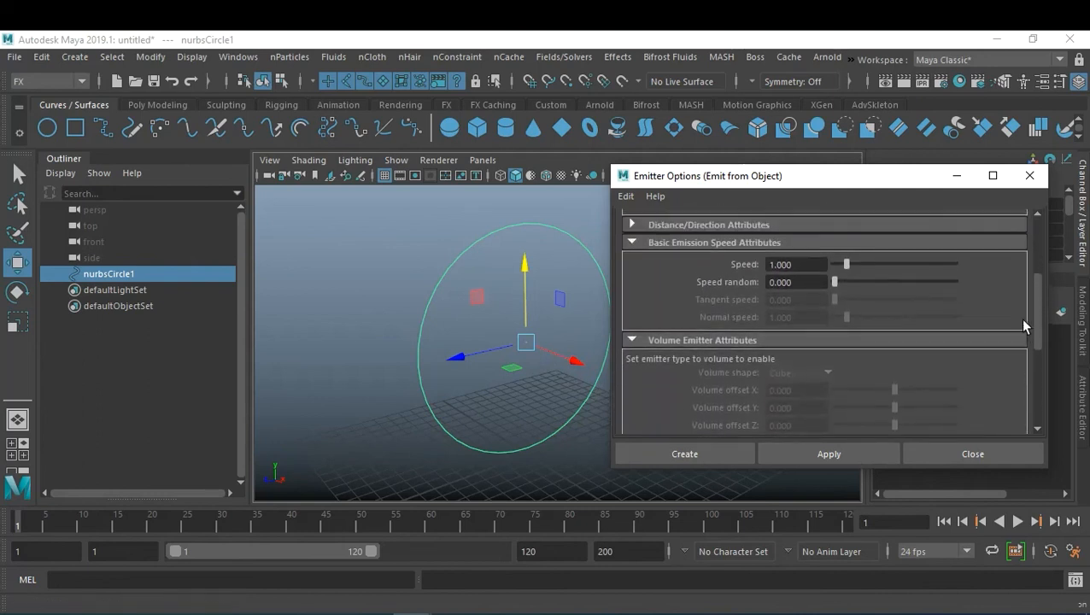
{"action": "left_click", "coordinate": [688, 224]}
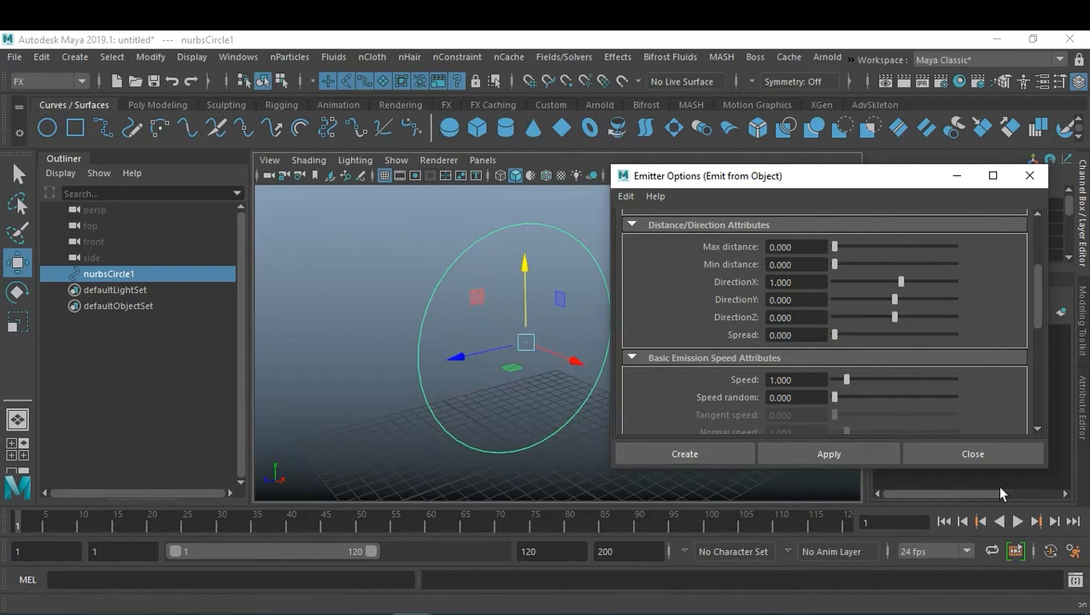
{"action": "left_click", "coordinate": [813, 337]}
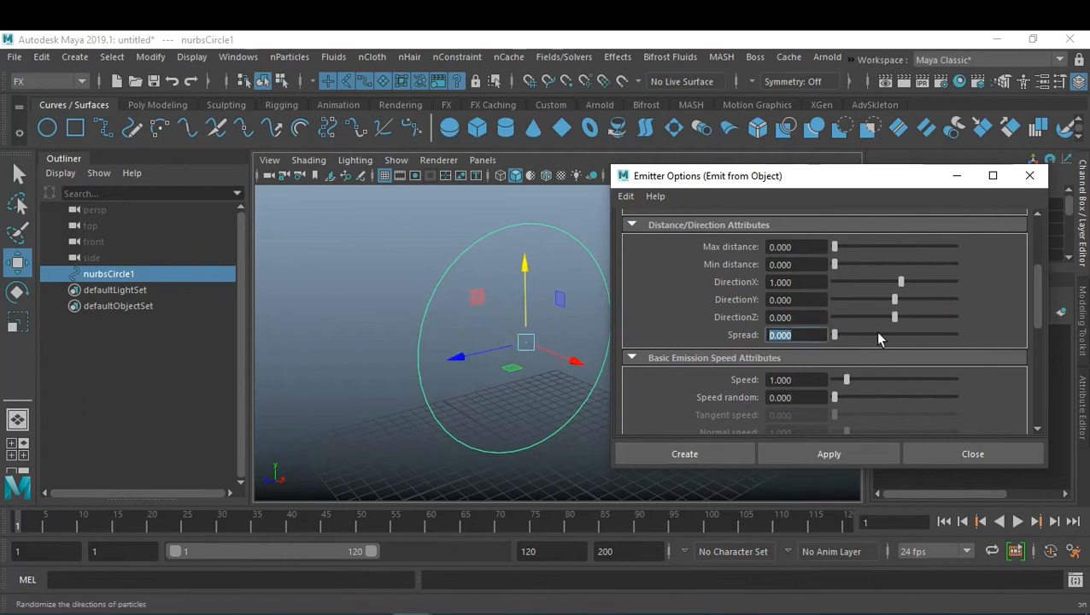
{"action": "type", "text": "."}
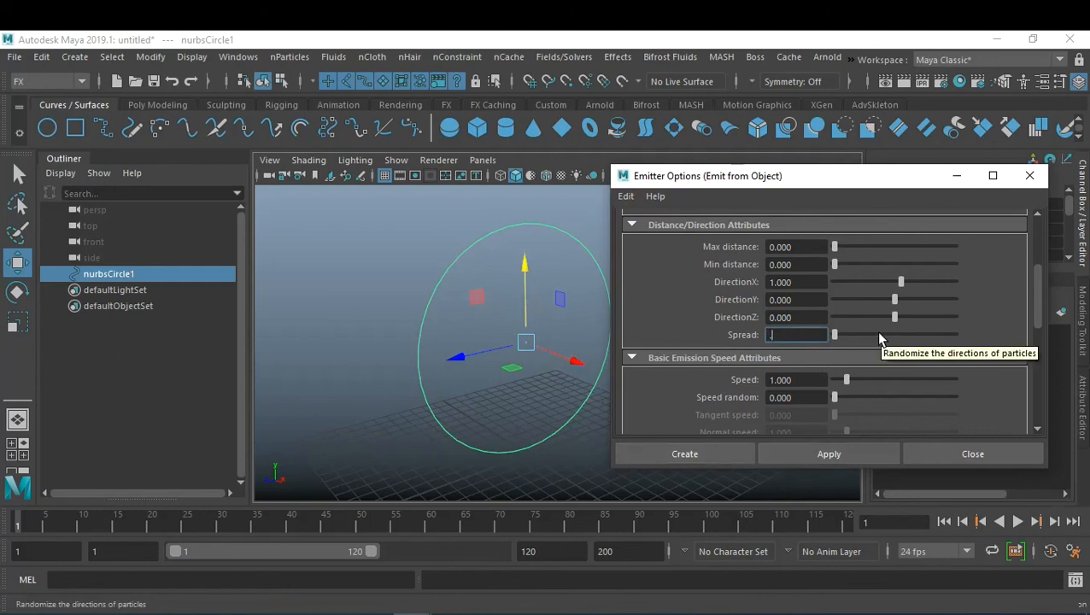
{"action": "type", "text": "01"}
{"action": "key", "text": "Return"}
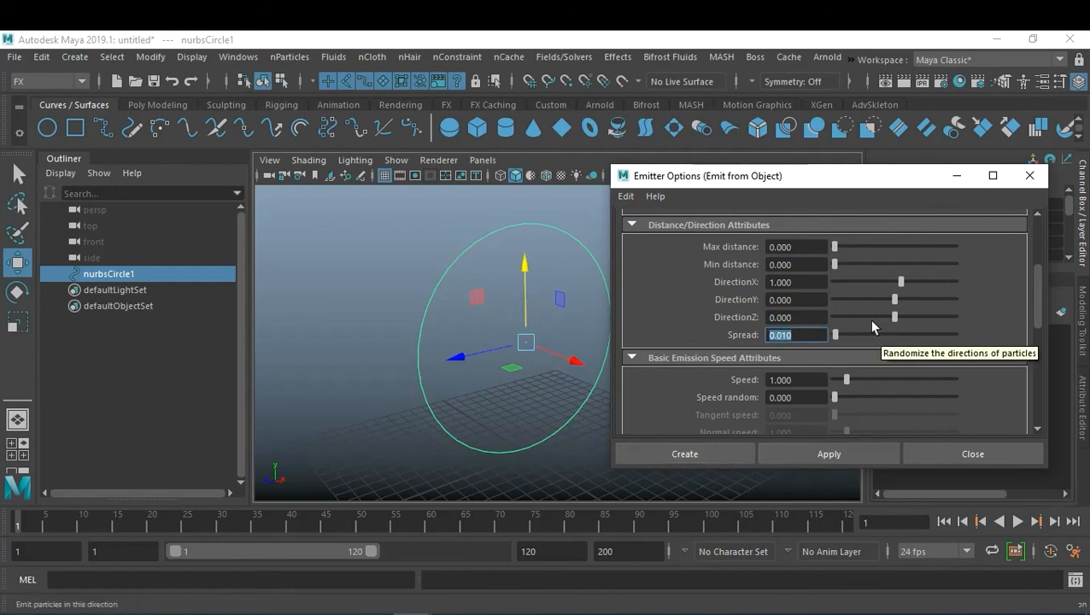
Step: Set the emission speed to 5 and create the emitter on the circle
{"action": "left_click", "coordinate": [774, 381]}
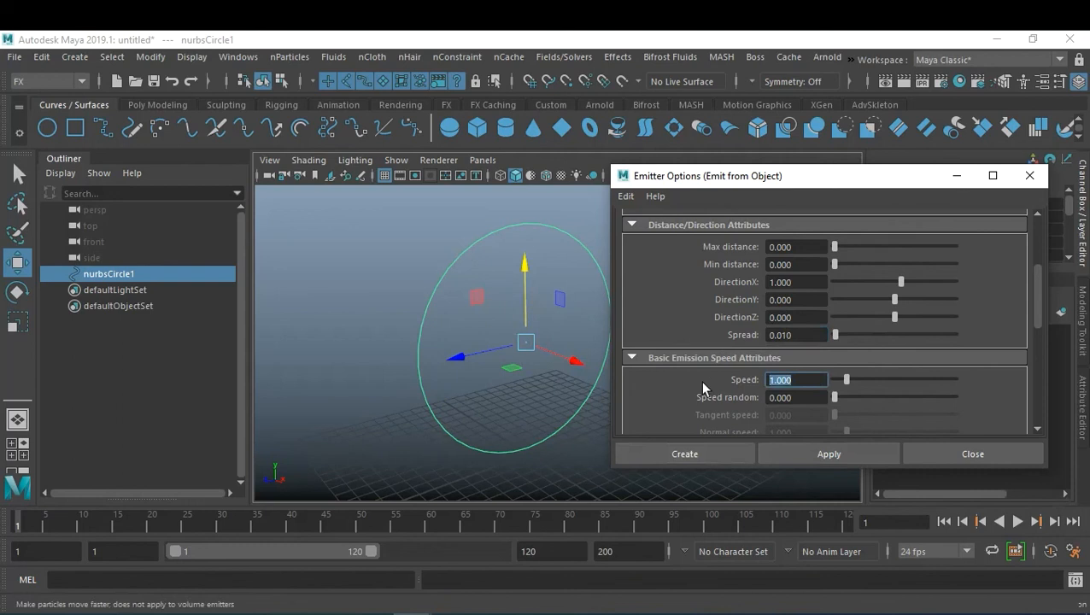
{"action": "type", "text": "5"}
{"action": "key", "text": "Return"}
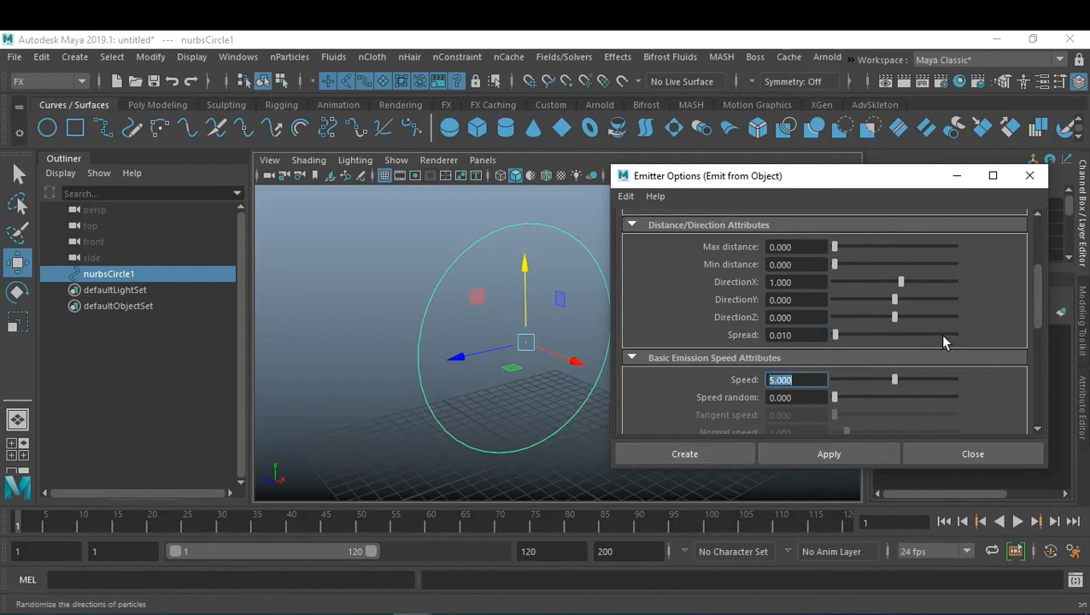
{"action": "left_click_drag", "start_coordinate": [1037, 308], "coordinate": [1019, 270]}
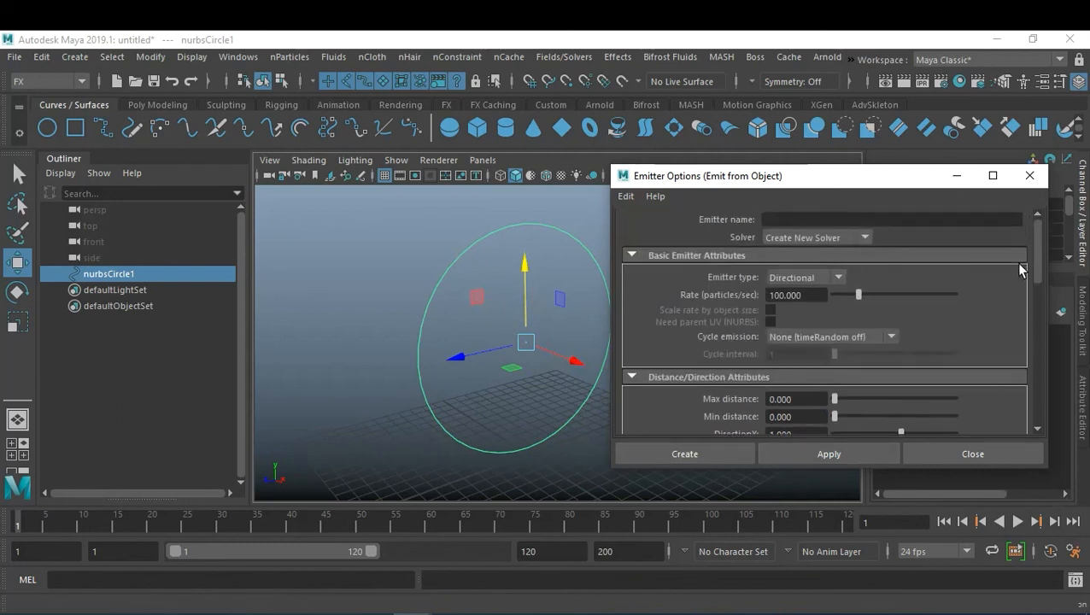
{"action": "left_click", "coordinate": [696, 454]}
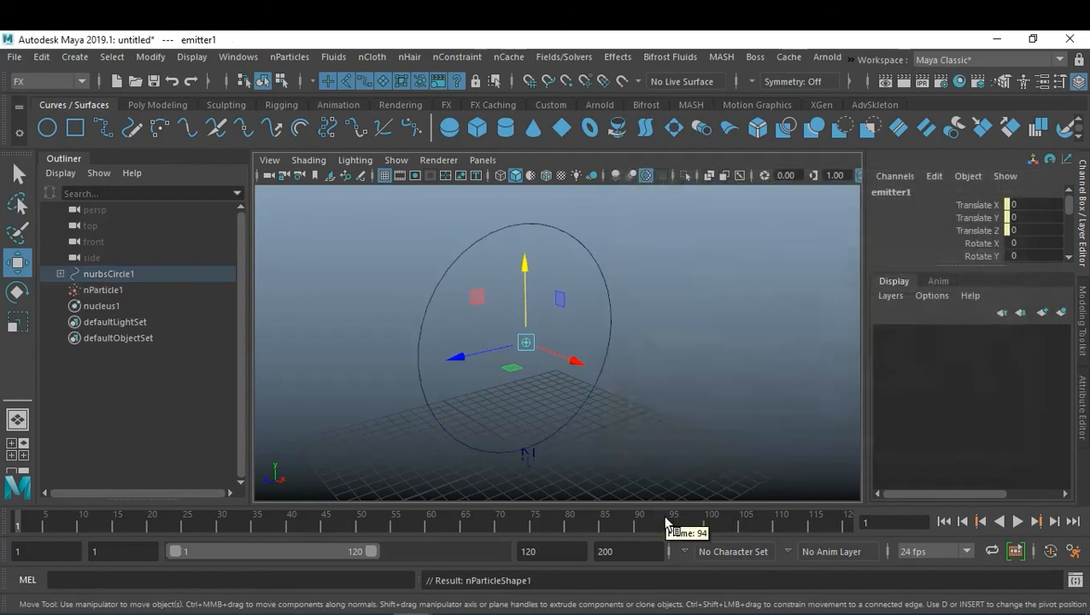
Step: Set the timeline's playback speed to Play Every Frame, Max Real-time
{"action": "right_click", "coordinate": [667, 515]}
{"action": "mouse_move", "coordinate": [779, 401]}
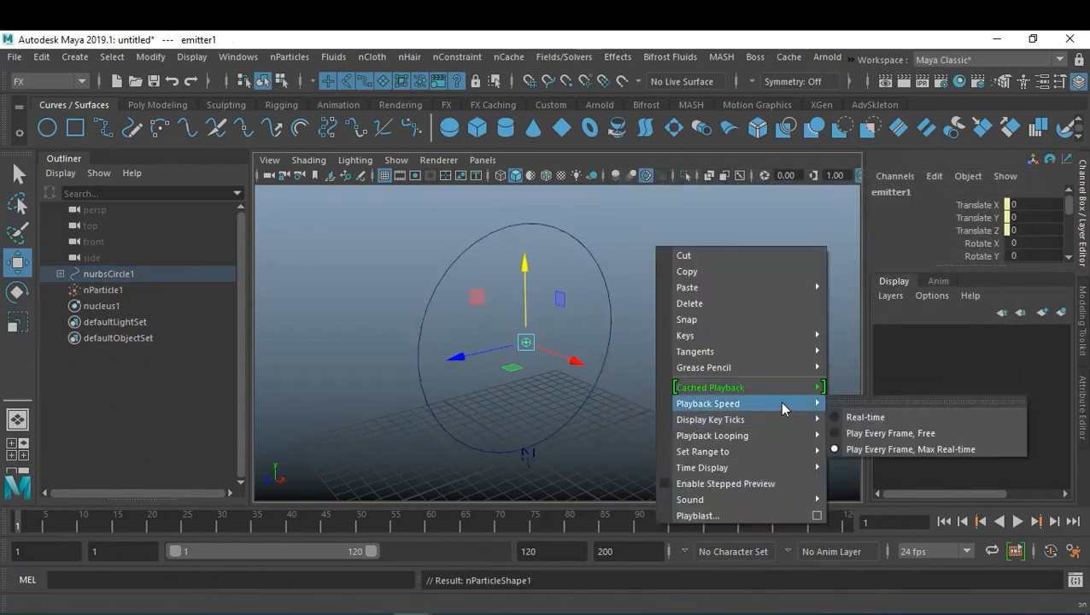
{"action": "left_click", "coordinate": [906, 450]}
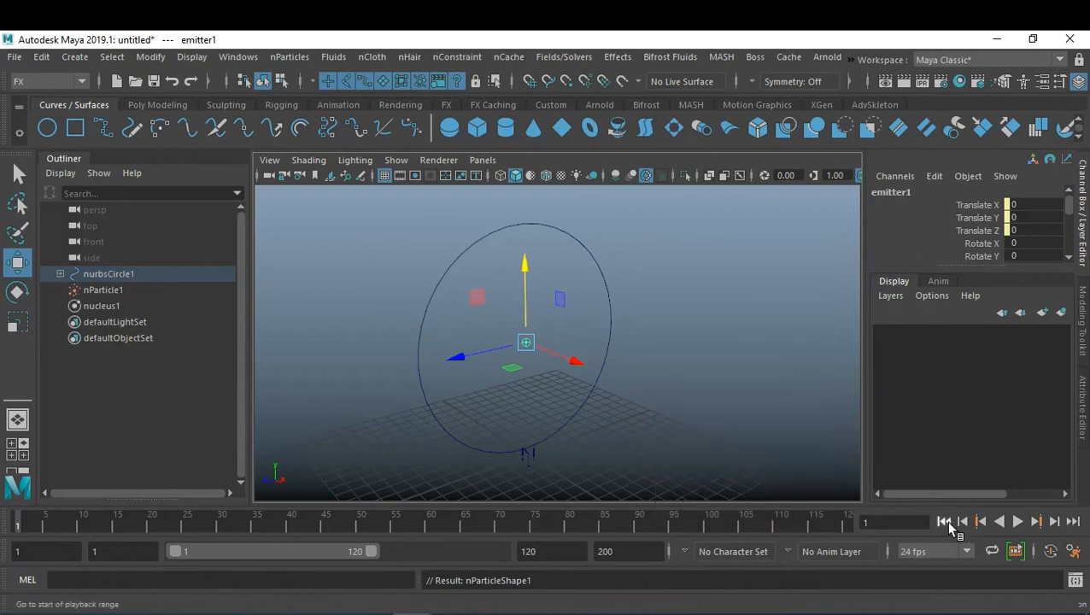
Step: Play the particle simulation up to frame 35 and examine the emission from an angle
{"action": "left_click", "coordinate": [1017, 521]}
{"action": "left_click", "coordinate": [1018, 521]}
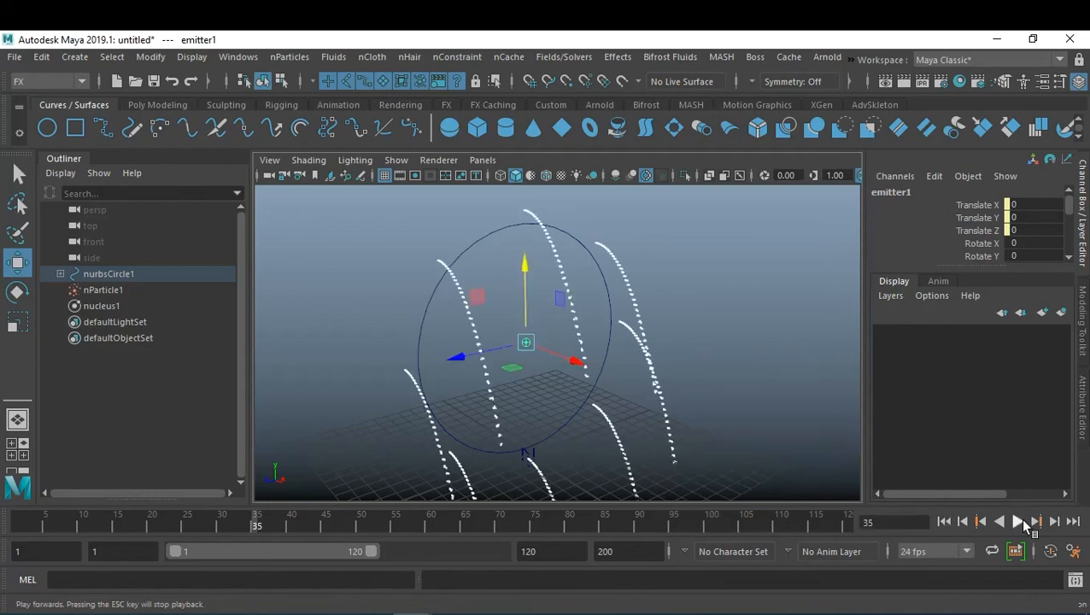
{"action": "left_click_drag", "start_coordinate": [667, 411], "coordinate": [611, 359], "text": "alt"}
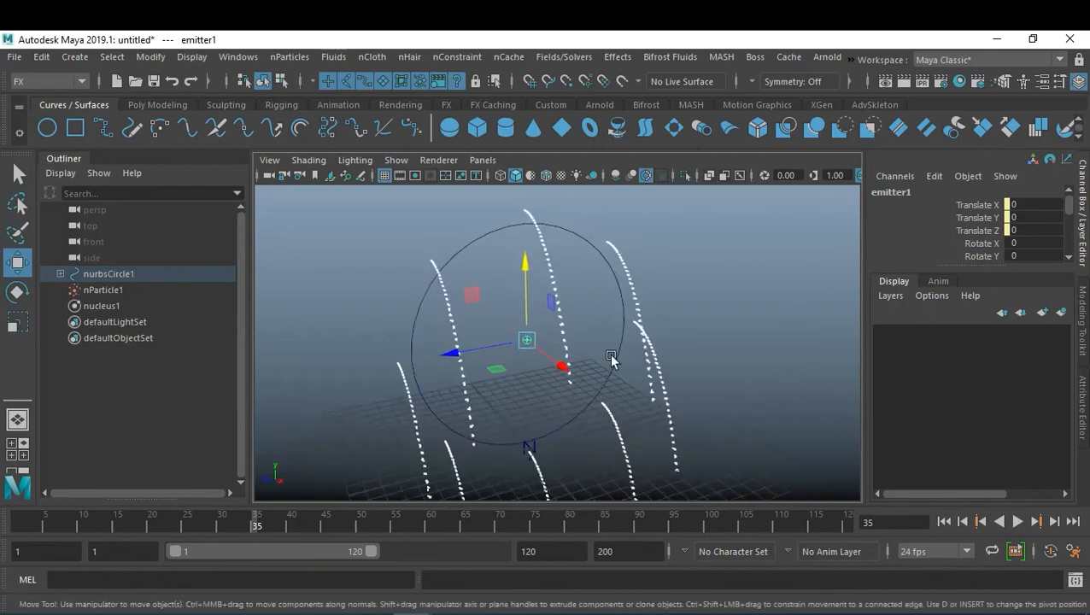
Step: Display the circle's control vertices and compare them with the points where the particles are emitted
{"action": "left_click", "coordinate": [465, 248]}
{"action": "right_click_drag", "start_coordinate": [465, 248], "coordinate": [376, 185]}
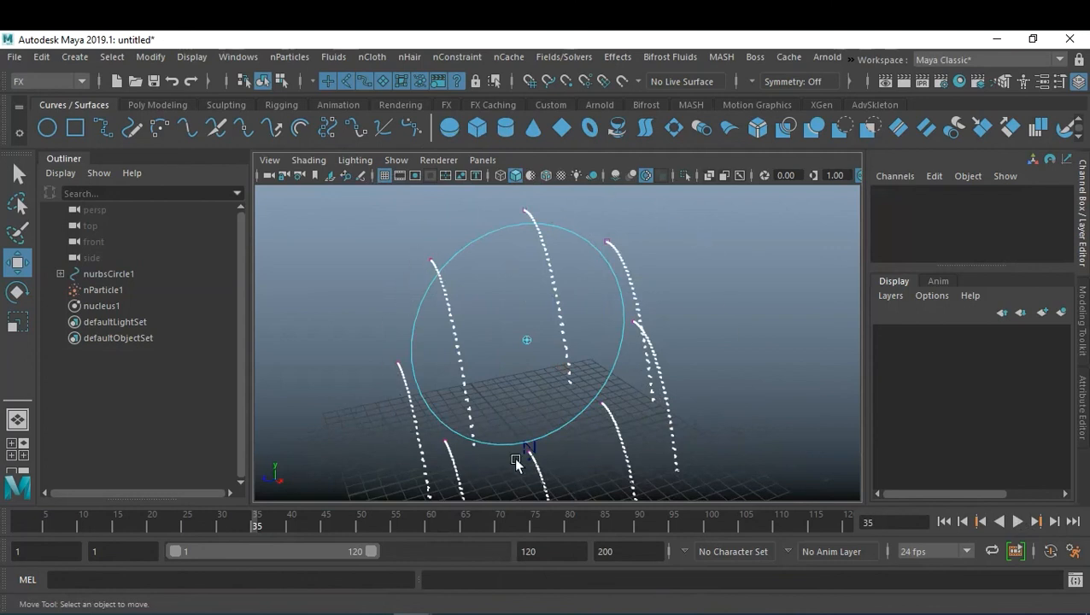
{"action": "mouse_move", "coordinate": [712, 387]}
{"action": "left_mouse_down", "text": "alt"}
{"action": "mouse_move", "coordinate": [532, 342]}
{"action": "mouse_move", "coordinate": [544, 272]}
{"action": "mouse_move", "coordinate": [613, 319]}
{"action": "mouse_move", "coordinate": [842, 318]}
{"action": "mouse_move", "coordinate": [583, 333]}
{"action": "left_mouse_up", "text": "alt"}
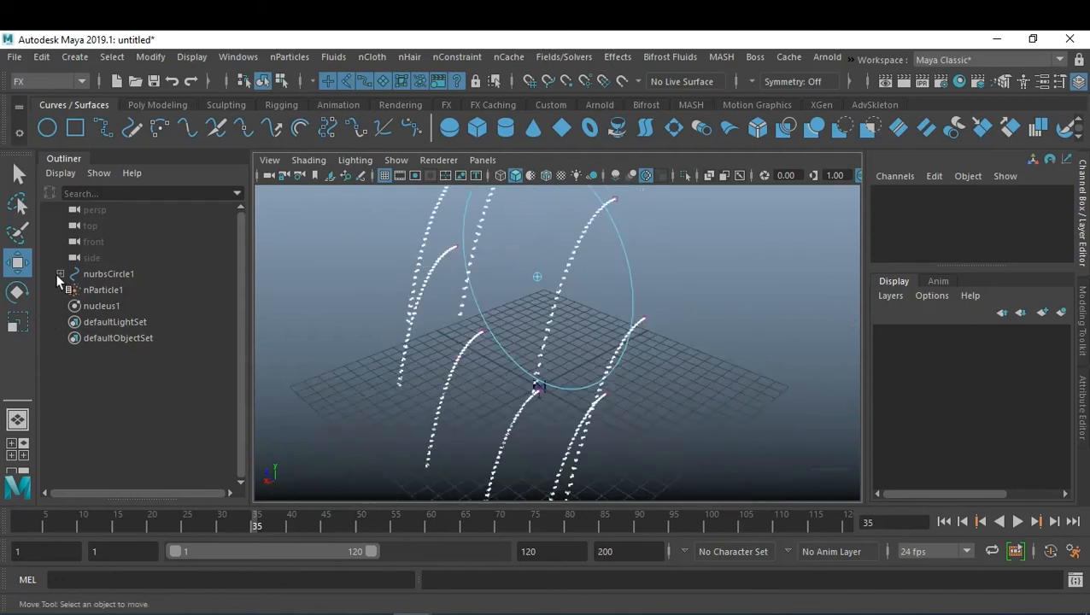
Step: Set the Y gravity direction of nucleus1 to 0
{"action": "left_click", "coordinate": [99, 305]}
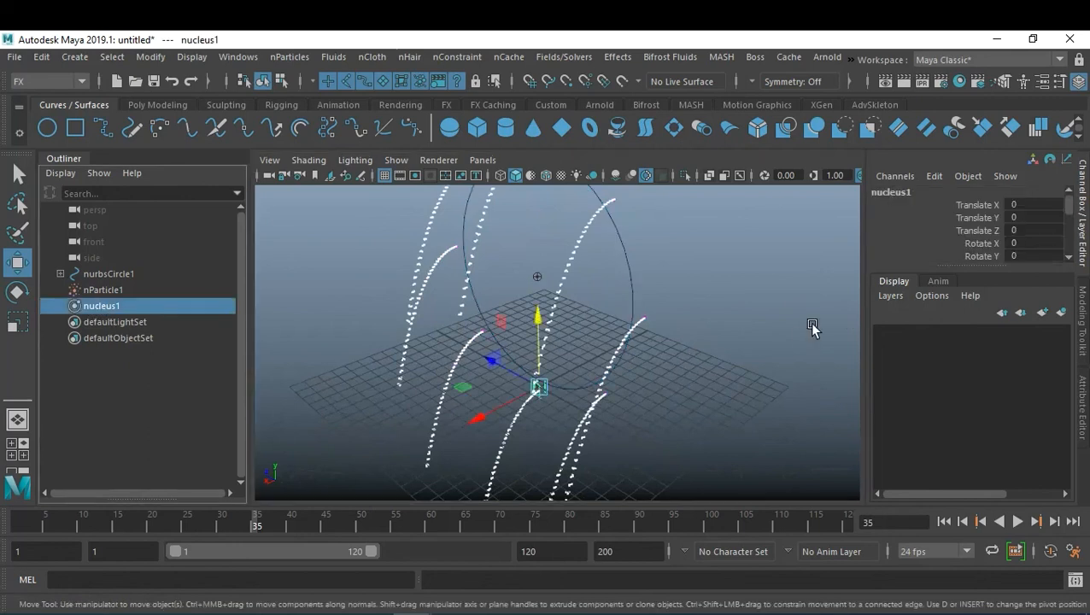
{"action": "key", "text": "ctrl+a"}
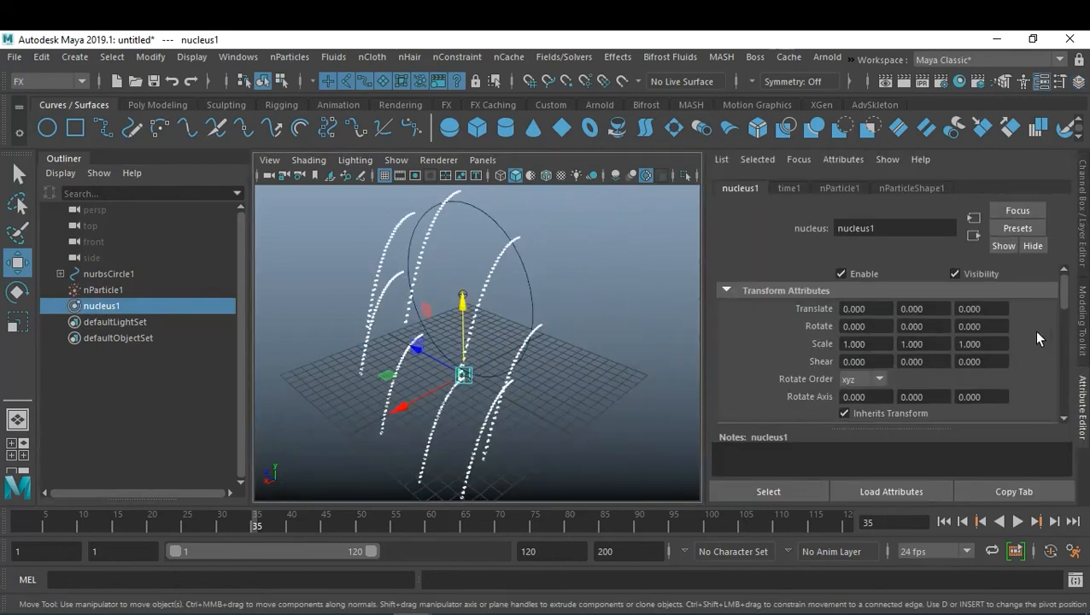
{"action": "scroll", "coordinate": [1036, 338], "scroll_direction": "down", "scroll_amount": 5}
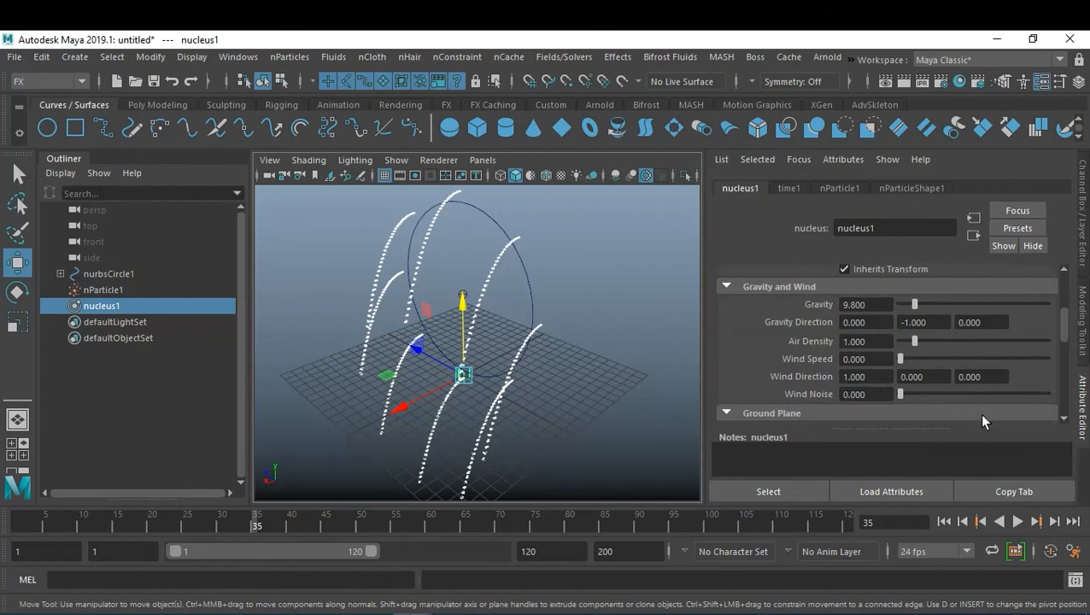
{"action": "double_click", "coordinate": [922, 322]}
{"action": "type", "text": "0"}
{"action": "key", "text": "Return"}
Step: Replay the simulation from the first frame up to frame 66 to check the particle paths without gravity
{"action": "left_click", "coordinate": [943, 521]}
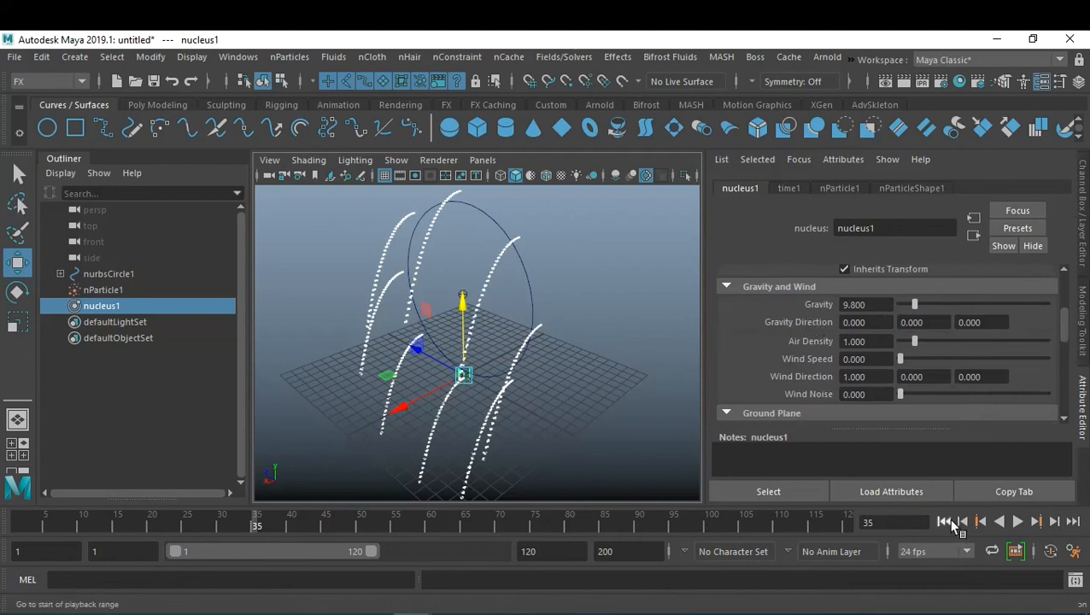
{"action": "left_click", "coordinate": [1017, 521]}
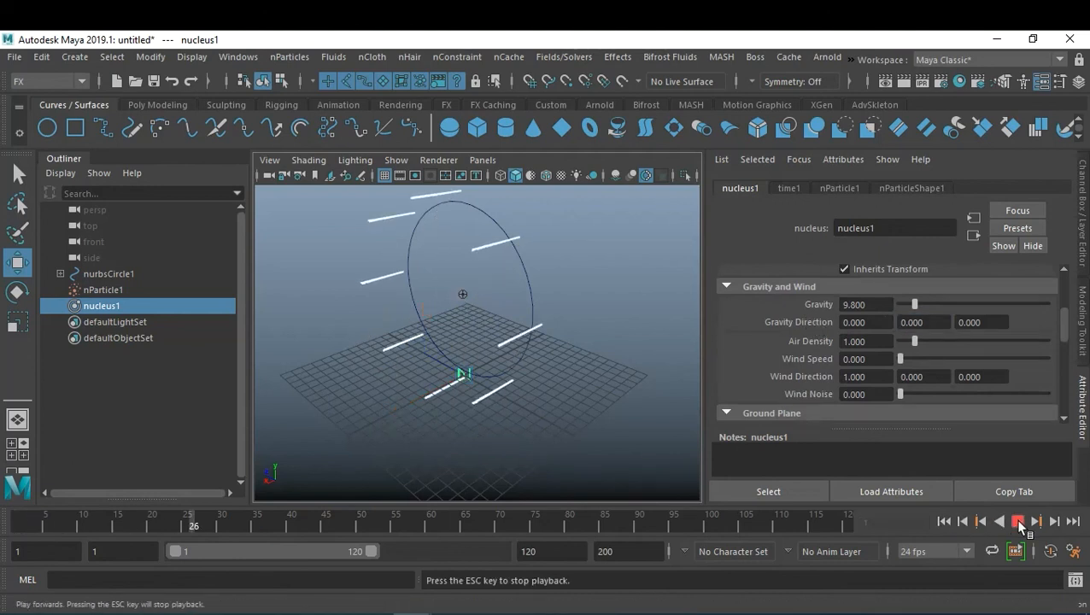
{"action": "left_click", "coordinate": [1017, 521]}
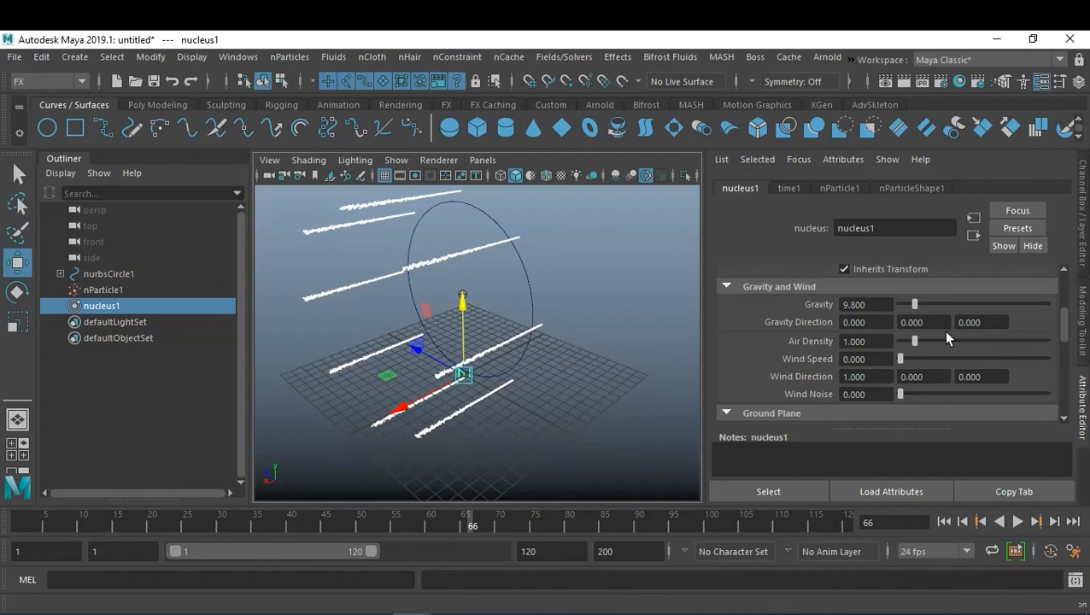
Step: Add a Turbulence field to nParticle1 and play the simulation from the first frame
{"action": "left_click", "coordinate": [128, 288]}
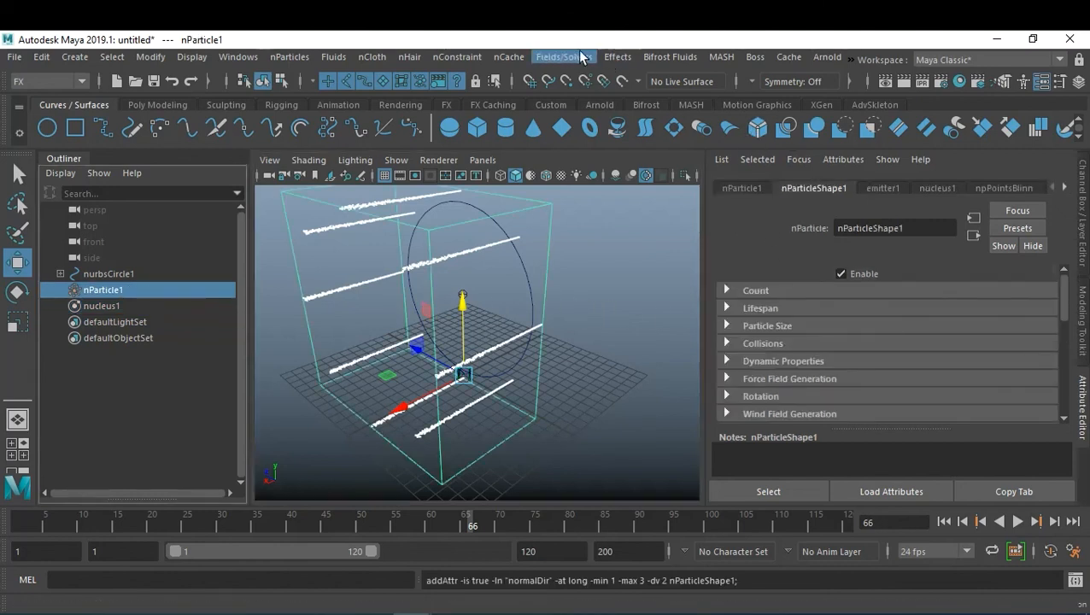
{"action": "left_click", "coordinate": [551, 58]}
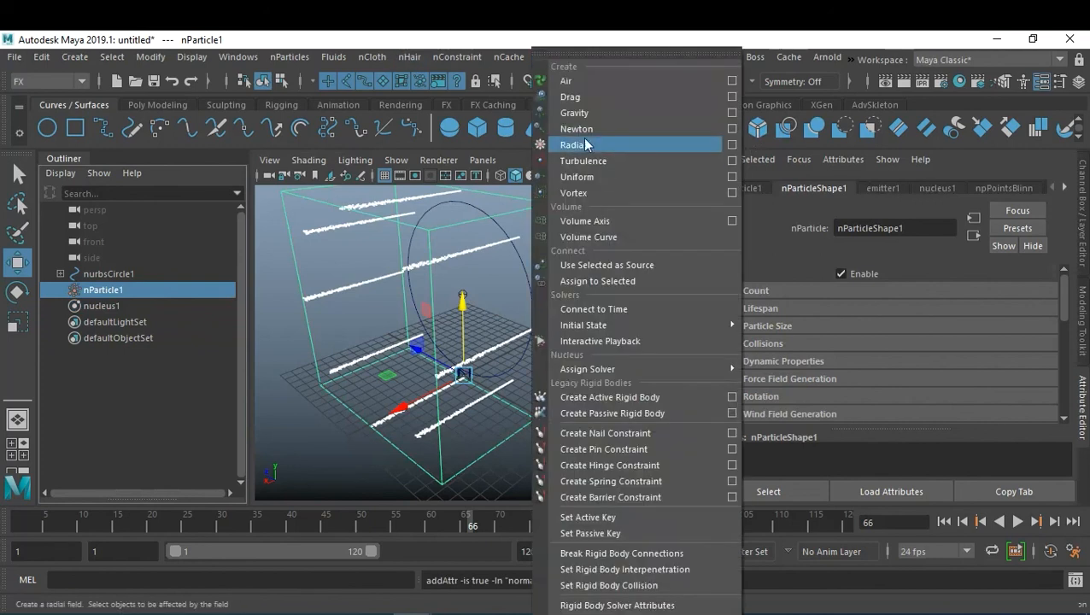
{"action": "left_click", "coordinate": [622, 164]}
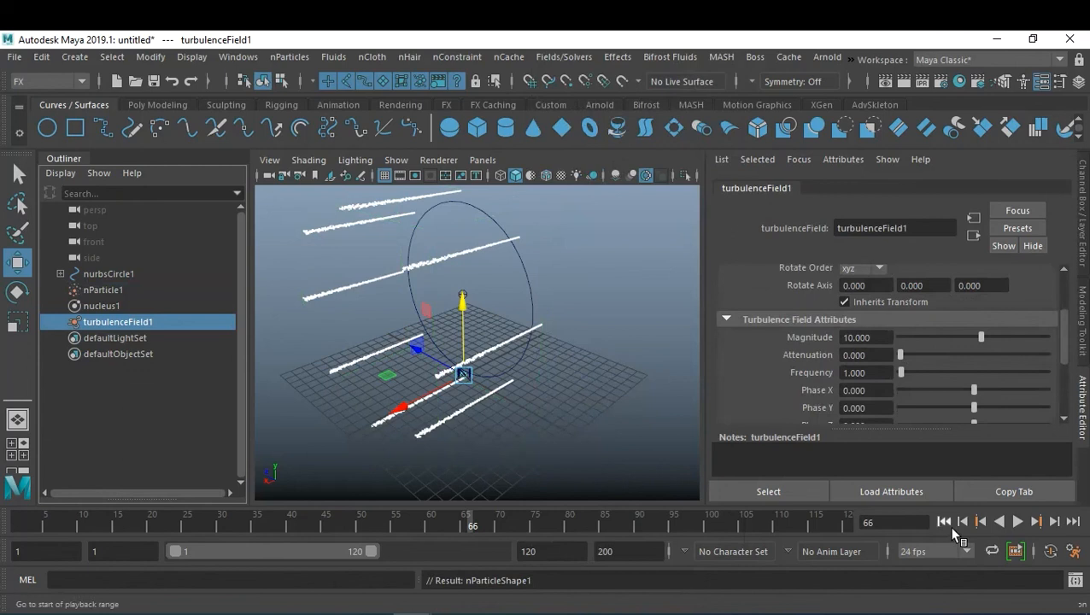
{"action": "left_click", "coordinate": [944, 521]}
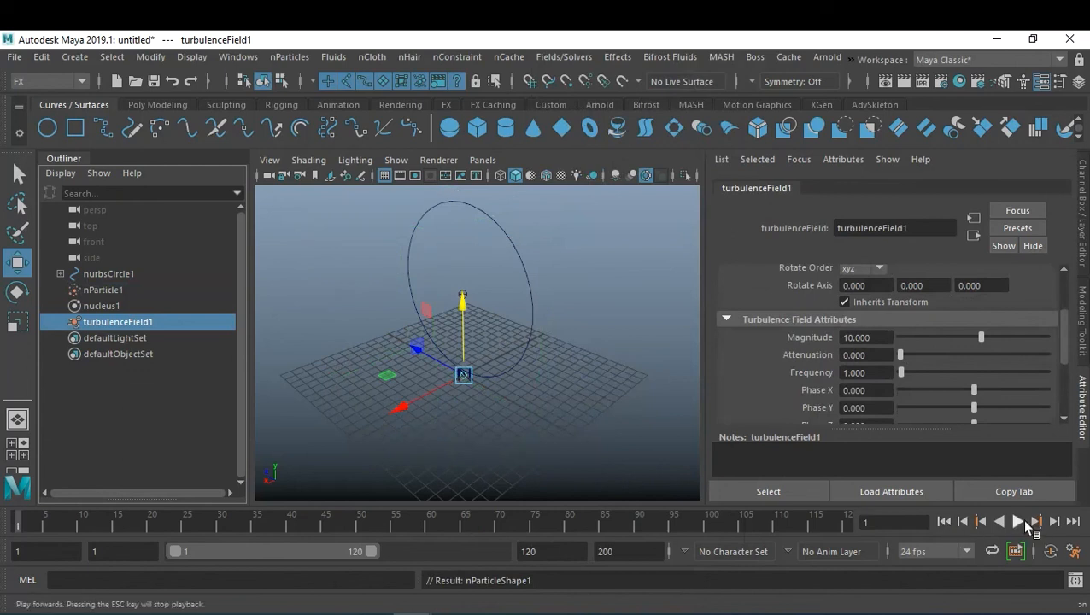
{"action": "left_click", "coordinate": [1017, 521]}
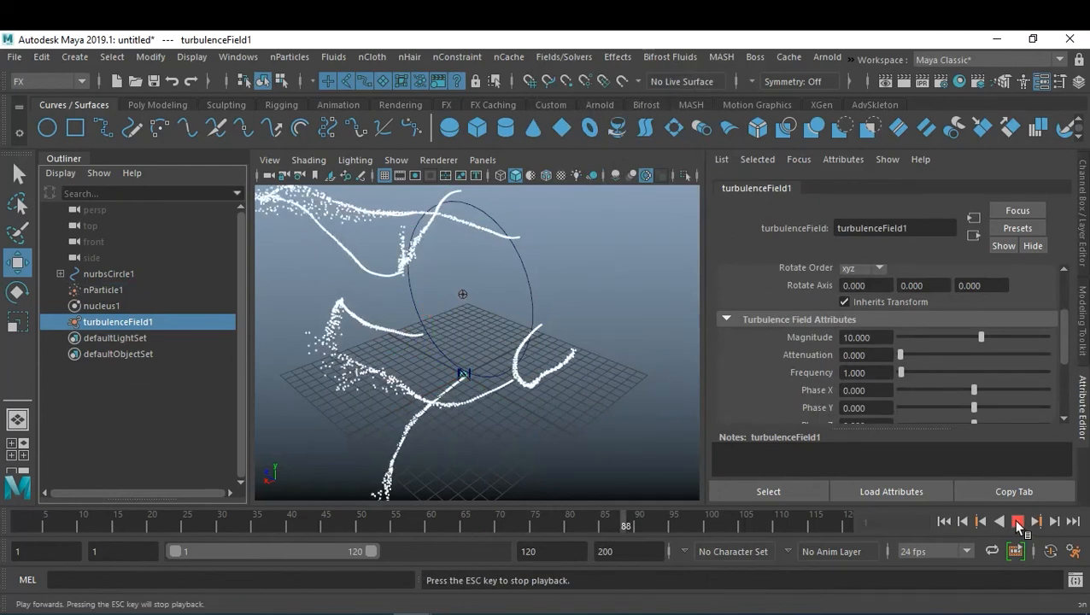
Step: Move turbulenceField1 straight up to near the circle's centre and replay the simulation from the first frame to frame 95
{"action": "left_click", "coordinate": [1017, 521]}
{"action": "left_click_drag", "start_coordinate": [462, 309], "coordinate": [461, 210]}
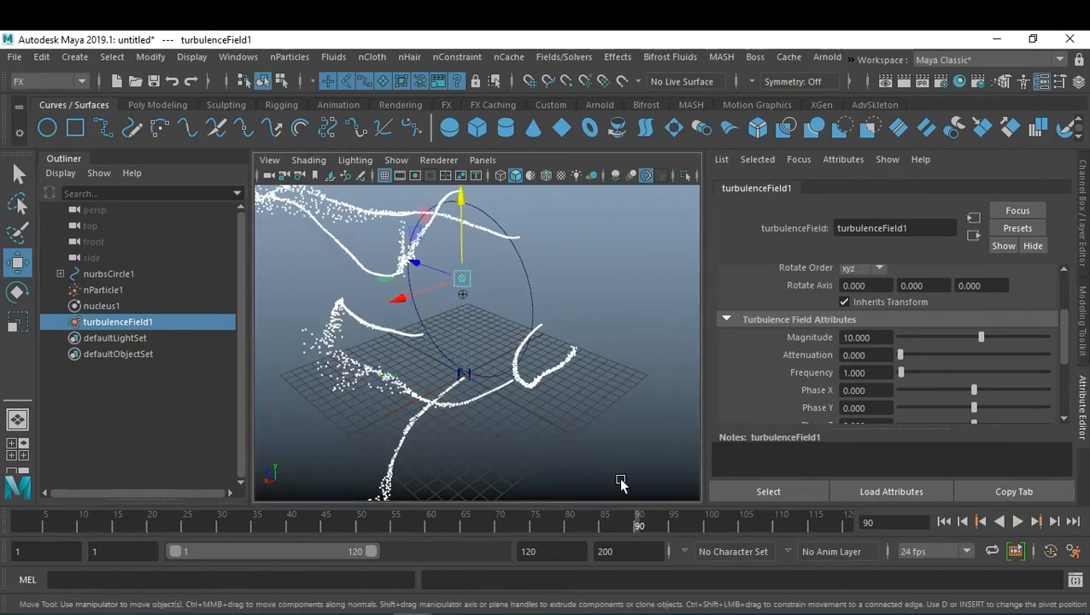
{"action": "left_click", "coordinate": [943, 522]}
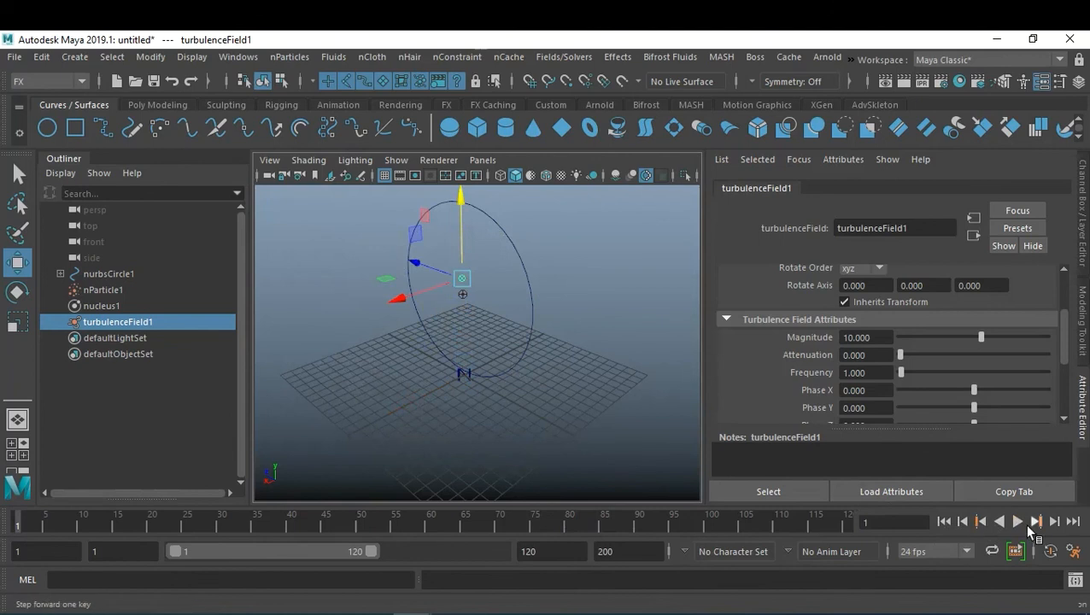
{"action": "left_click", "coordinate": [1017, 521]}
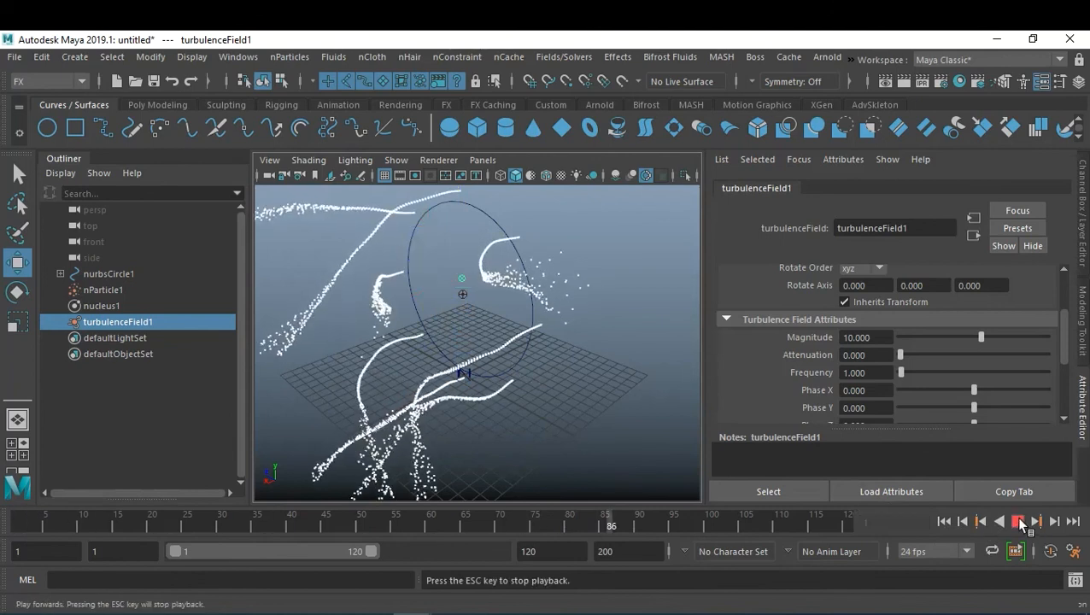
{"action": "left_click", "coordinate": [1019, 522]}
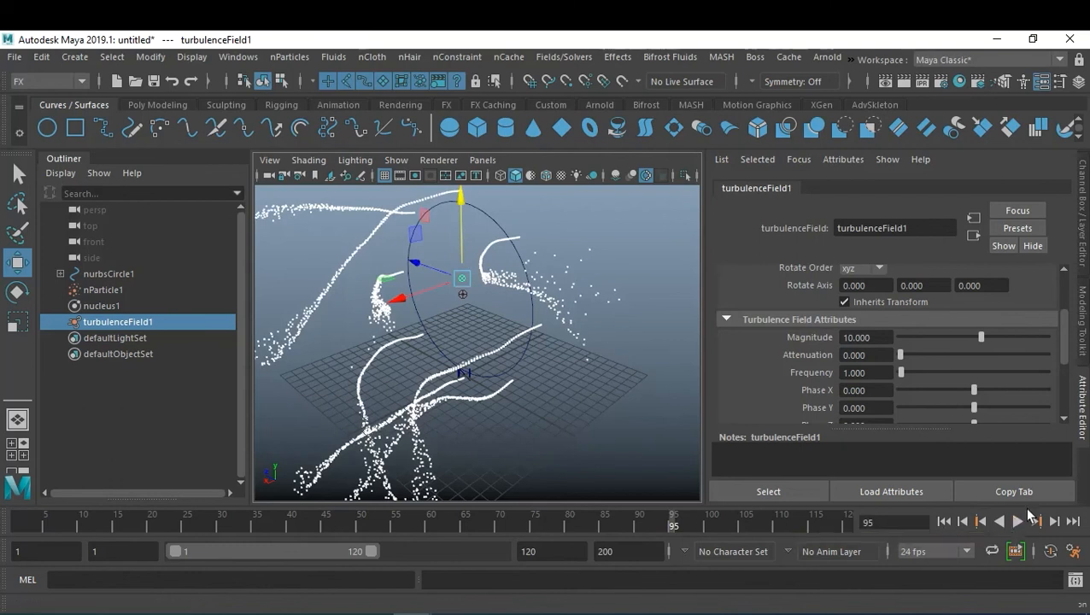
Step: Give nParticle1 a Random range lifespan with Lifespan 2 and Lifespan Random 3, and replay the simulation to frame 50
{"action": "left_click", "coordinate": [111, 290]}
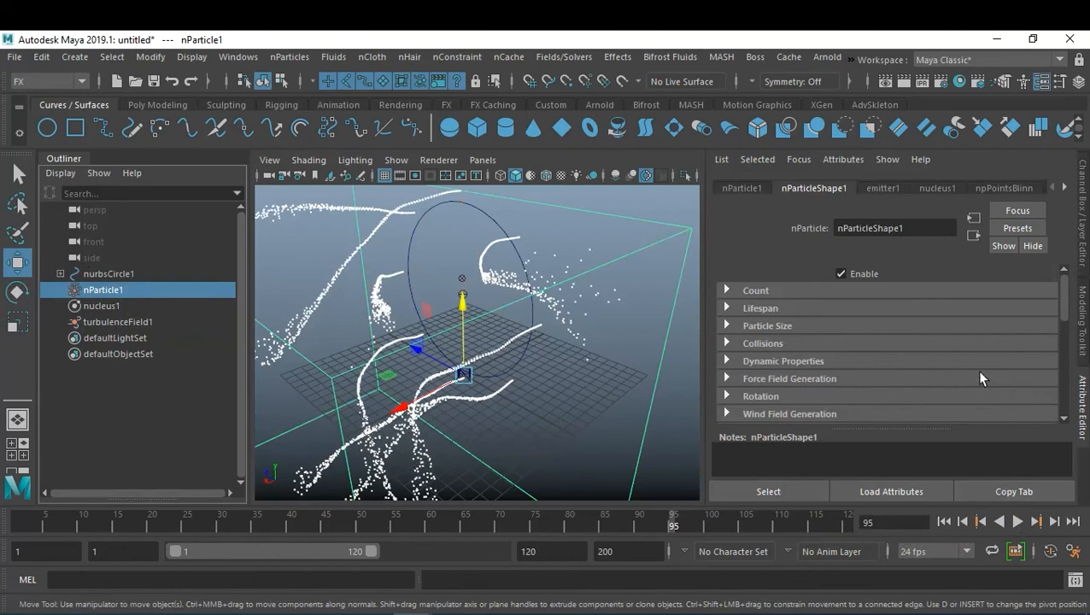
{"action": "left_click", "coordinate": [793, 310]}
{"action": "left_click", "coordinate": [899, 325]}
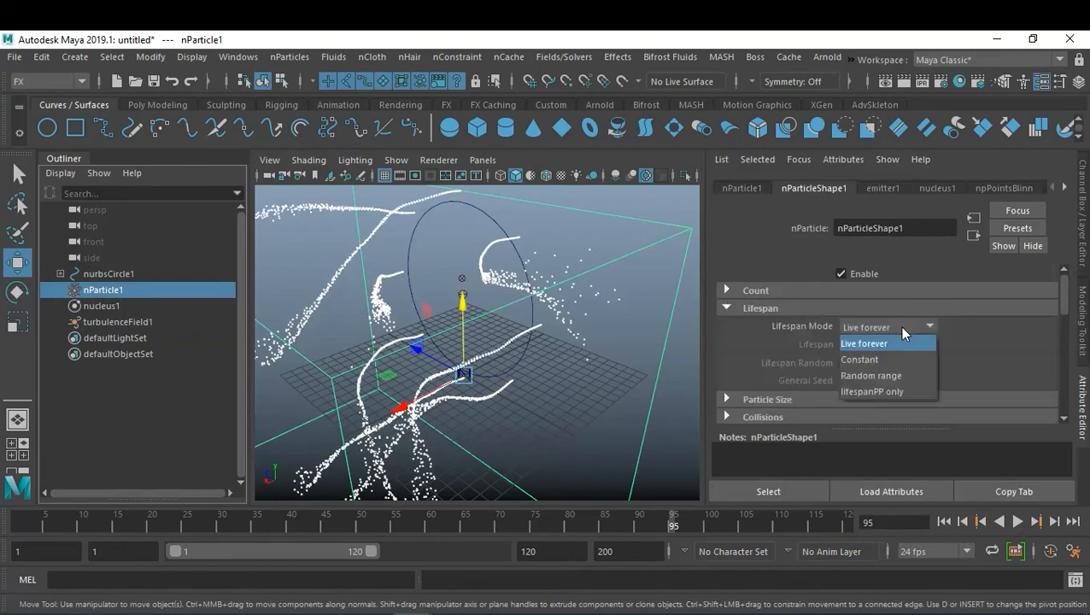
{"action": "left_click", "coordinate": [908, 373]}
{"action": "left_click", "coordinate": [854, 345]}
{"action": "type", "text": "2"}
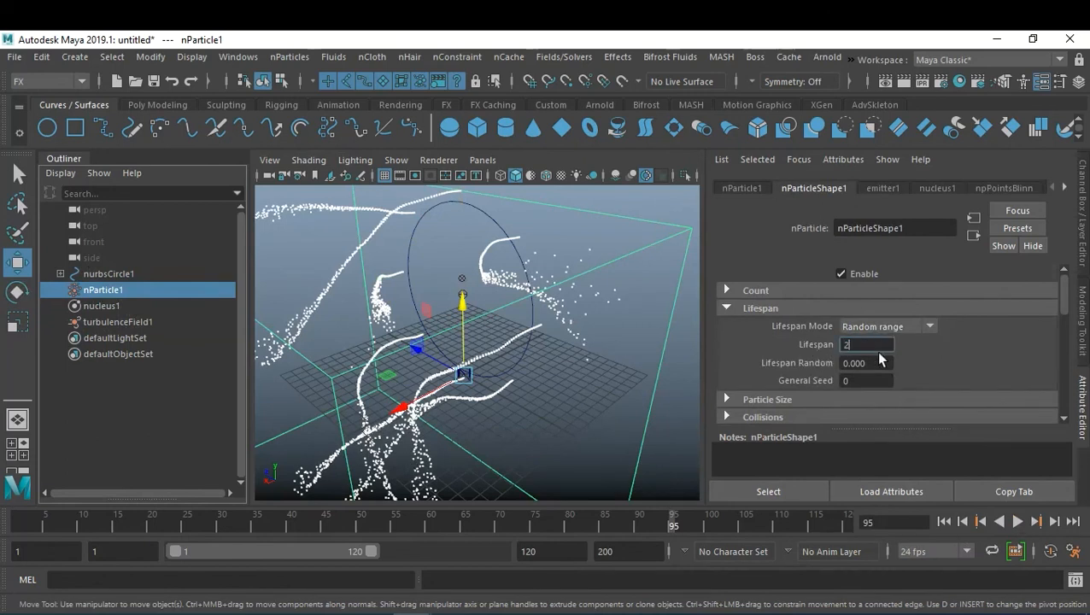
{"action": "left_click", "coordinate": [881, 359]}
{"action": "type", "text": "3"}
{"action": "key", "text": "Return"}
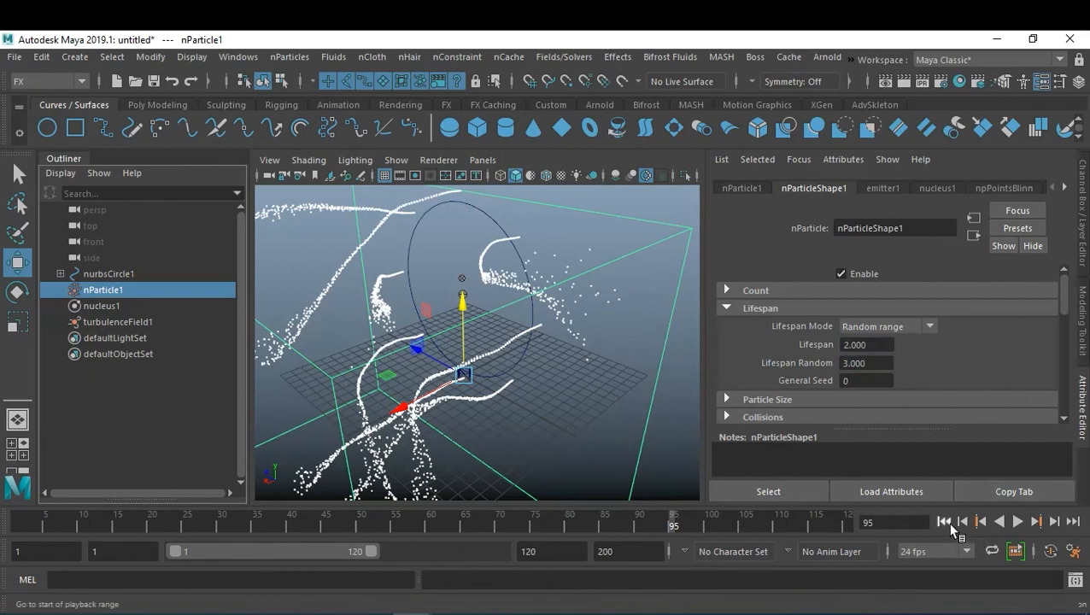
{"action": "left_click", "coordinate": [981, 523]}
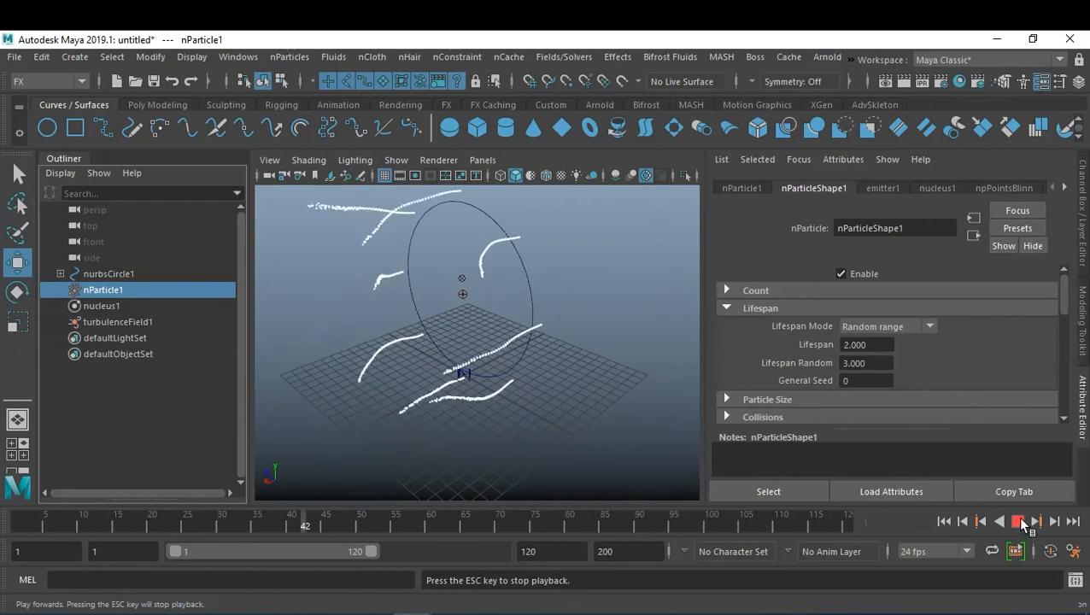
{"action": "left_click", "coordinate": [1019, 519]}
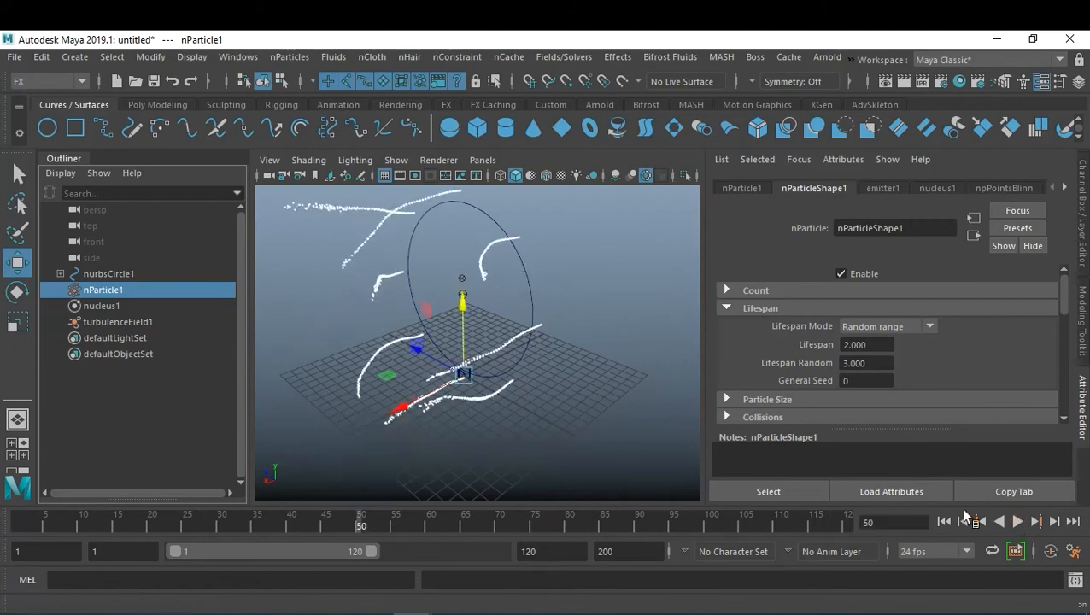
Step: Rebuild nurbsCircle1 with Rebuild Curve at default settings and 15 spans
{"action": "left_click", "coordinate": [524, 291]}
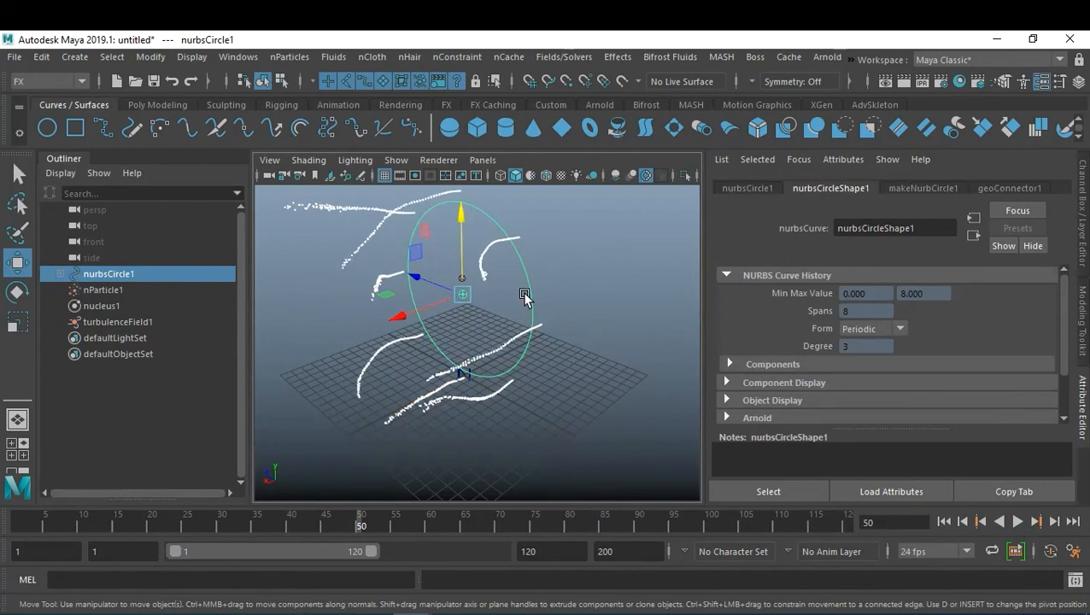
{"action": "key", "text": "space"}
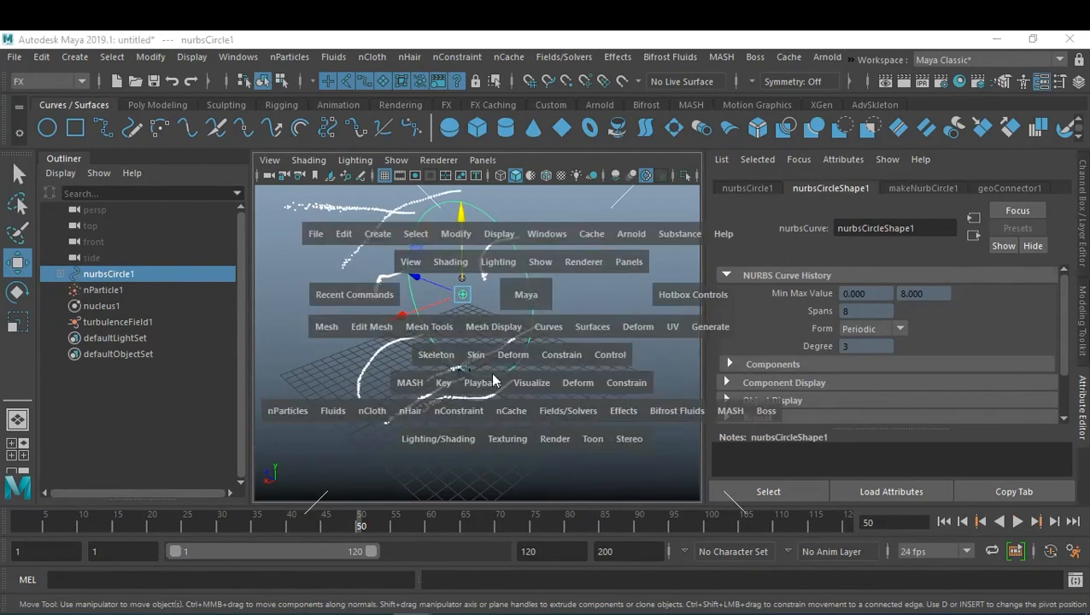
{"action": "left_click", "coordinate": [548, 330]}
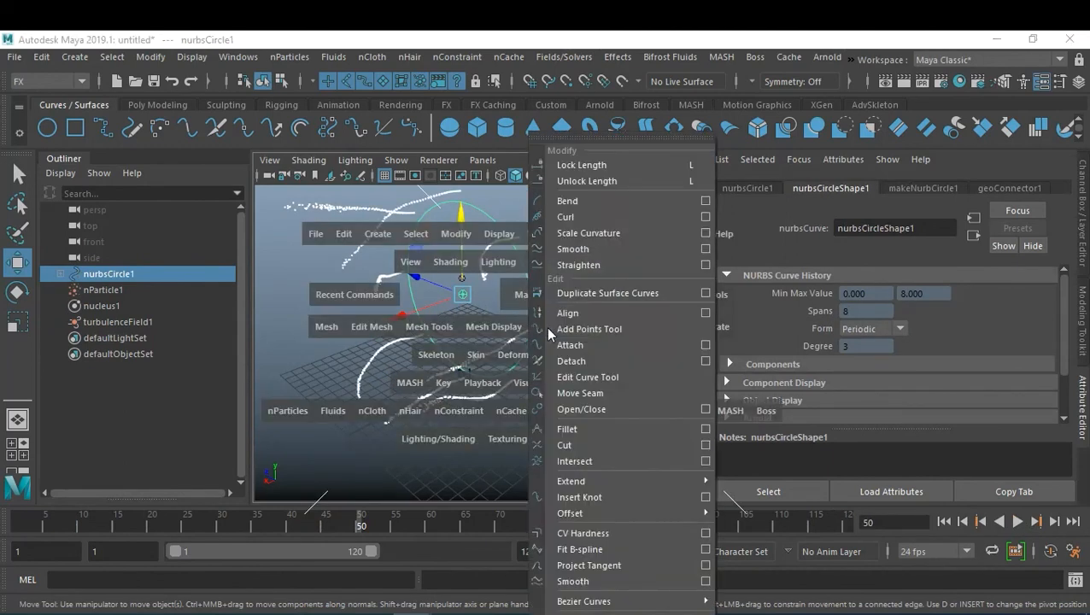
{"action": "left_click", "coordinate": [705, 613]}
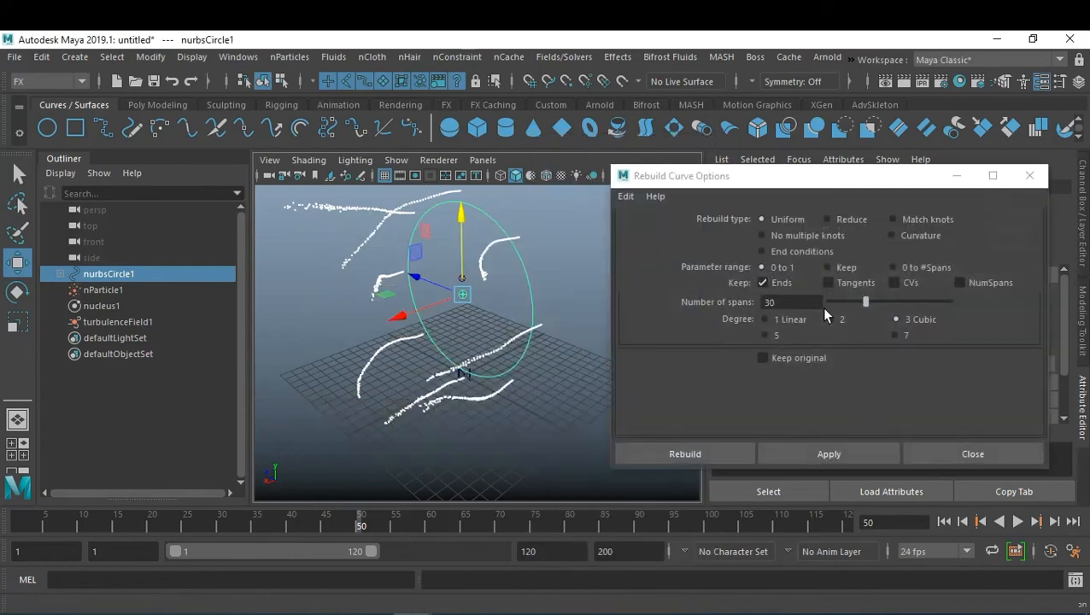
{"action": "left_click", "coordinate": [629, 198]}
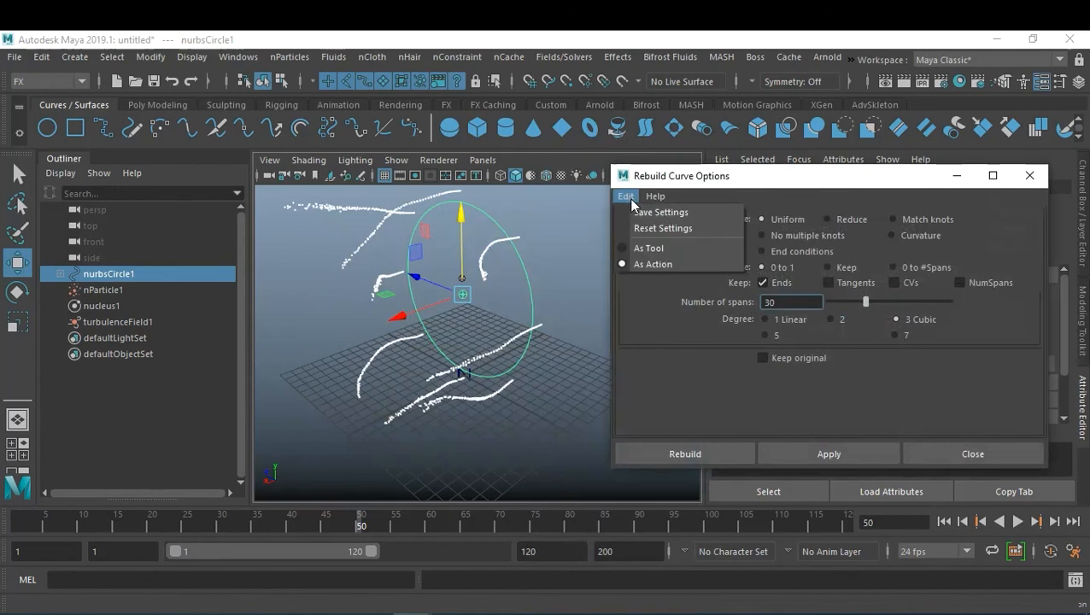
{"action": "left_click", "coordinate": [656, 223]}
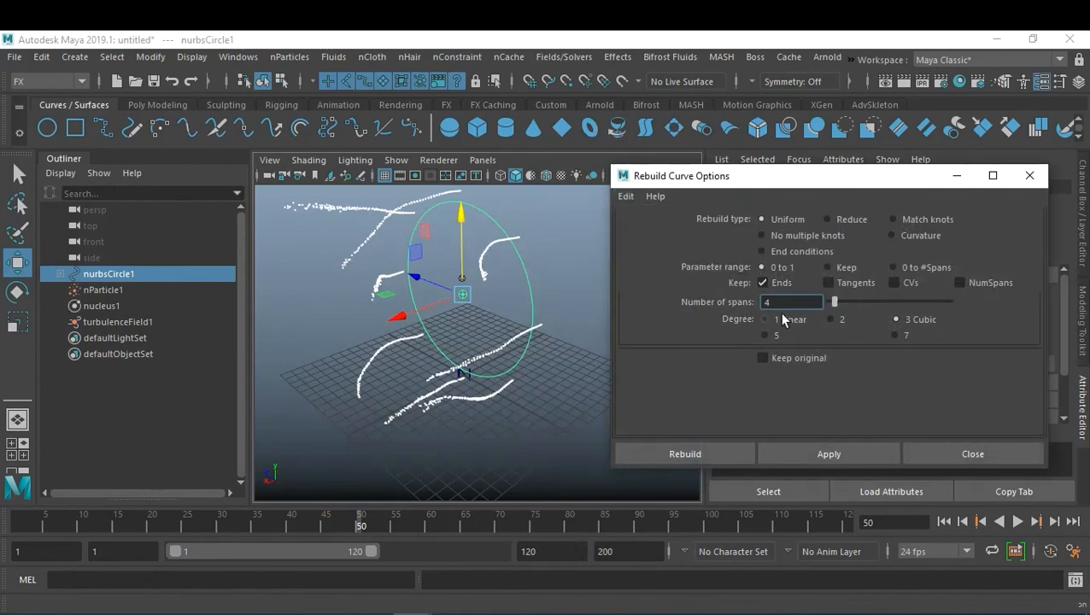
{"action": "double_click", "coordinate": [786, 302]}
{"action": "type", "text": "15"}
{"action": "left_click", "coordinate": [719, 451]}
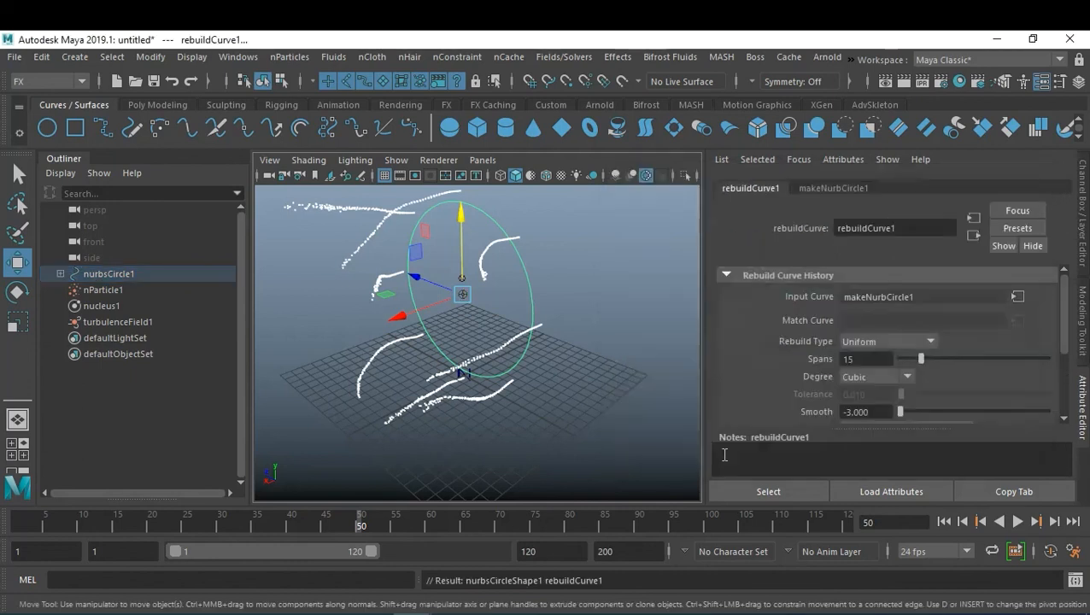
Step: Display the rebuilt circle's control vertices to inspect them, return to object selection and deselect the circle
{"action": "right_click_drag", "start_coordinate": [531, 287], "coordinate": [433, 185]}
{"action": "key", "text": "F8"}
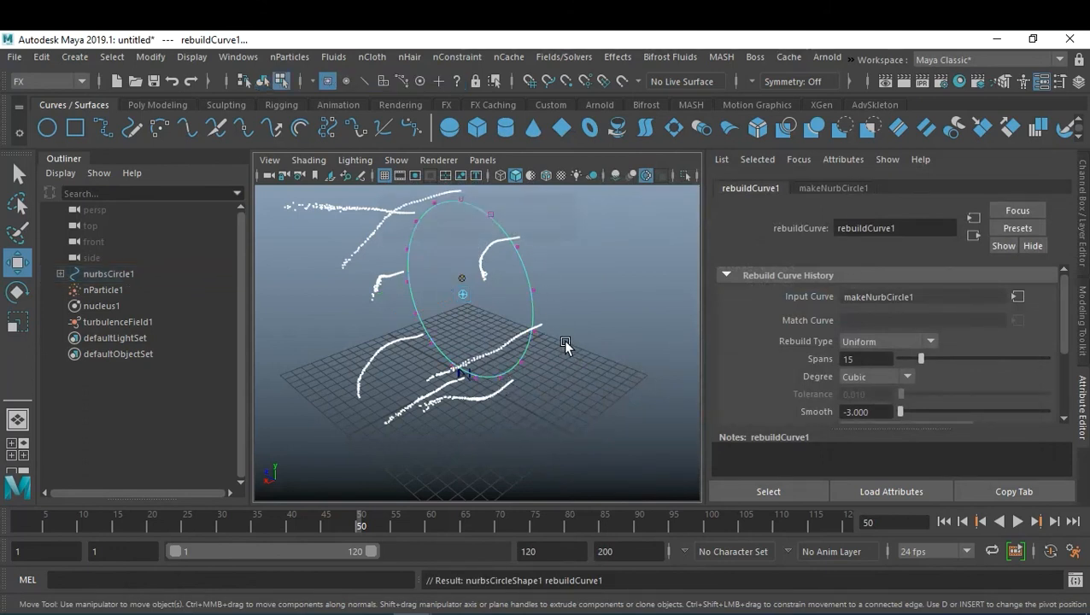
{"action": "key", "text": "F8"}
{"action": "left_click", "coordinate": [606, 337]}
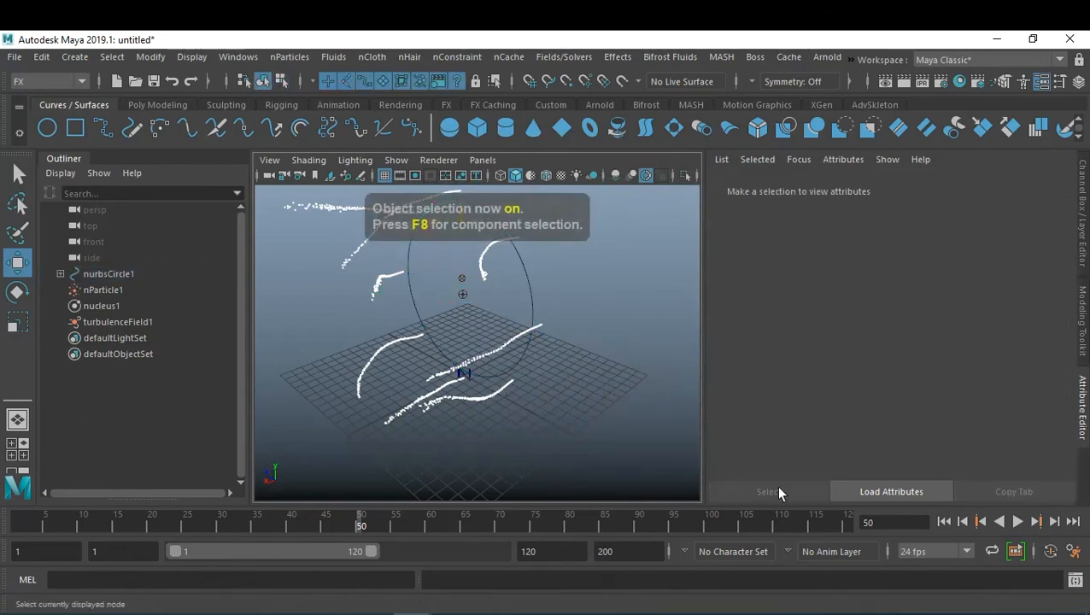
Step: Replay the simulation from the first frame to check the emission from the rebuilt circle, stopping at frame 78
{"action": "left_click", "coordinate": [945, 522]}
{"action": "left_click", "coordinate": [1017, 521]}
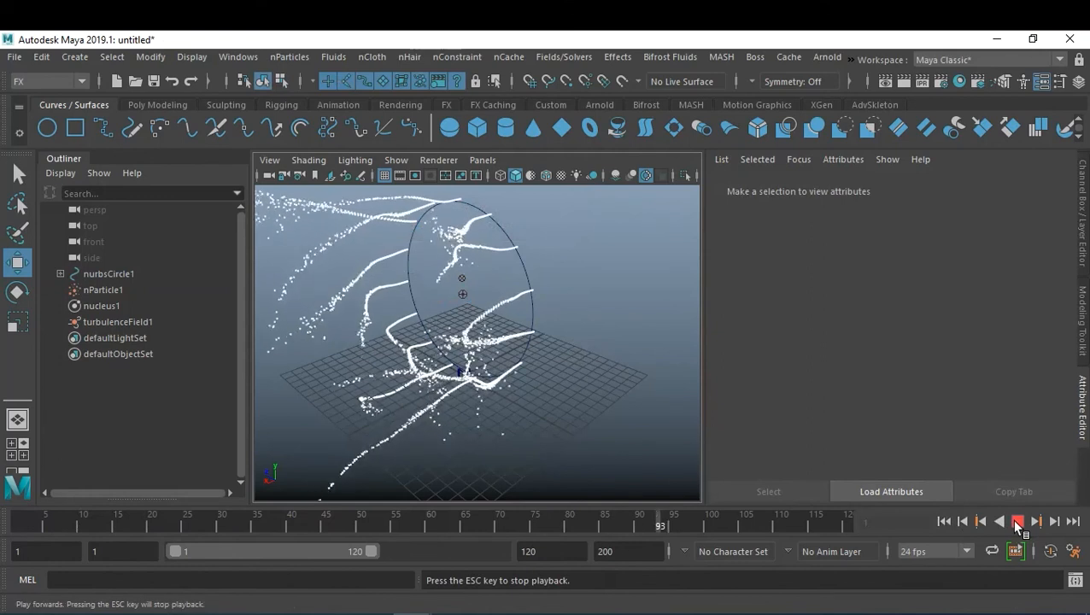
{"action": "left_click", "coordinate": [1016, 521]}
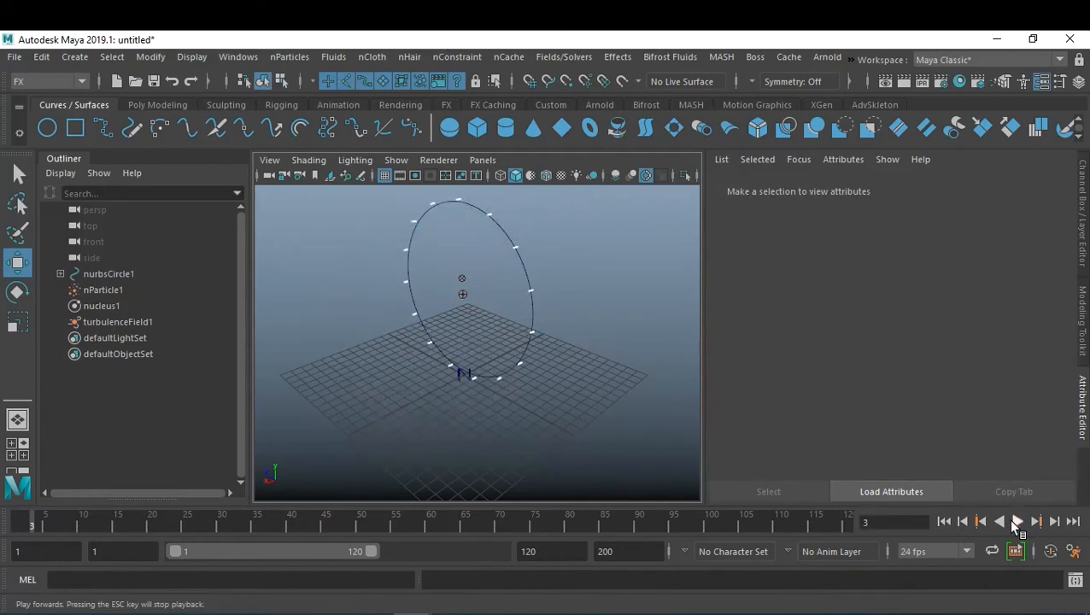
{"action": "left_click", "coordinate": [1015, 521]}
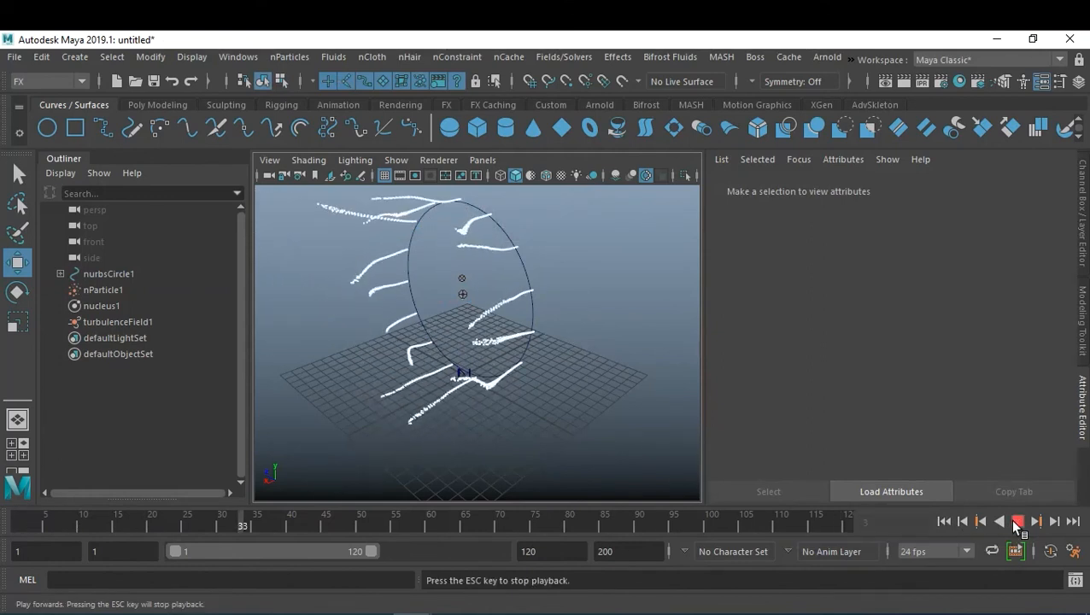
{"action": "left_click", "coordinate": [1016, 521]}
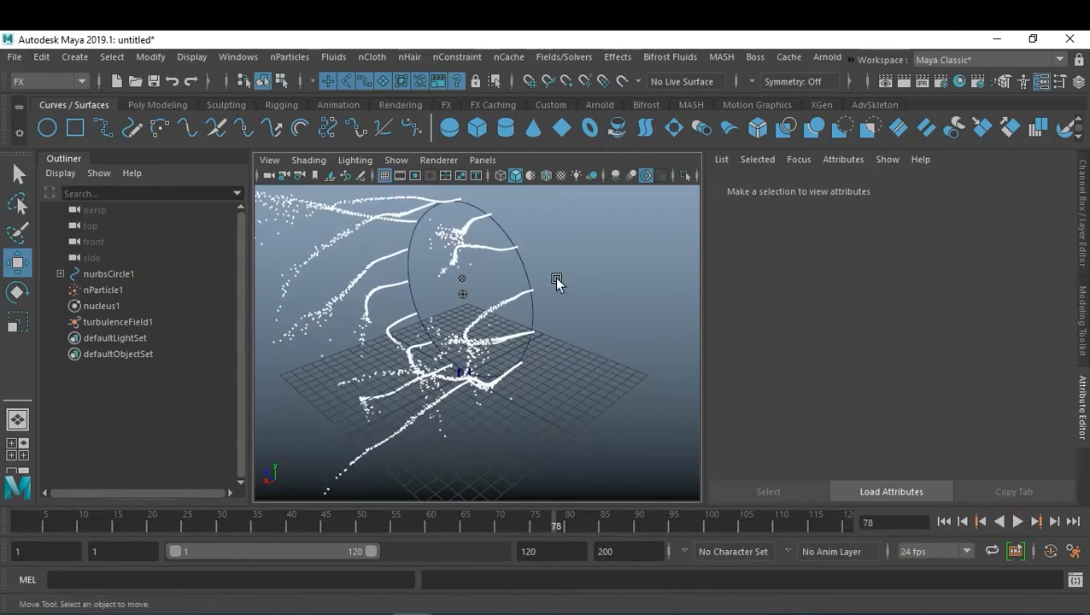
Step: Extend the playback range to end at frame 250, play the simulation and return to the first frame
{"action": "double_click", "coordinate": [548, 552]}
{"action": "type", "text": "250"}
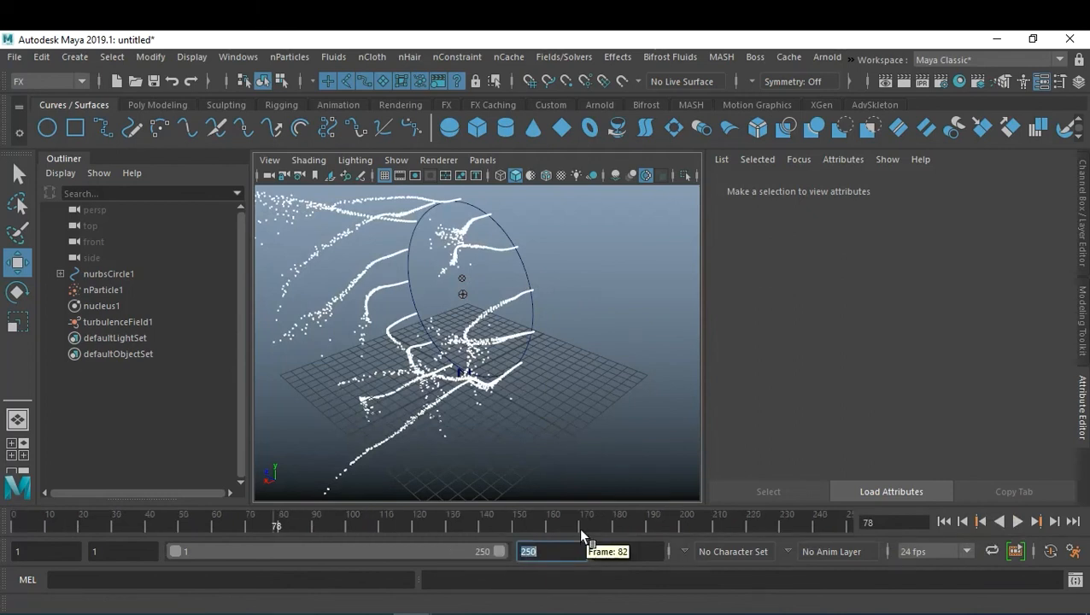
{"action": "key", "text": "Return"}
{"action": "left_click", "coordinate": [1017, 521]}
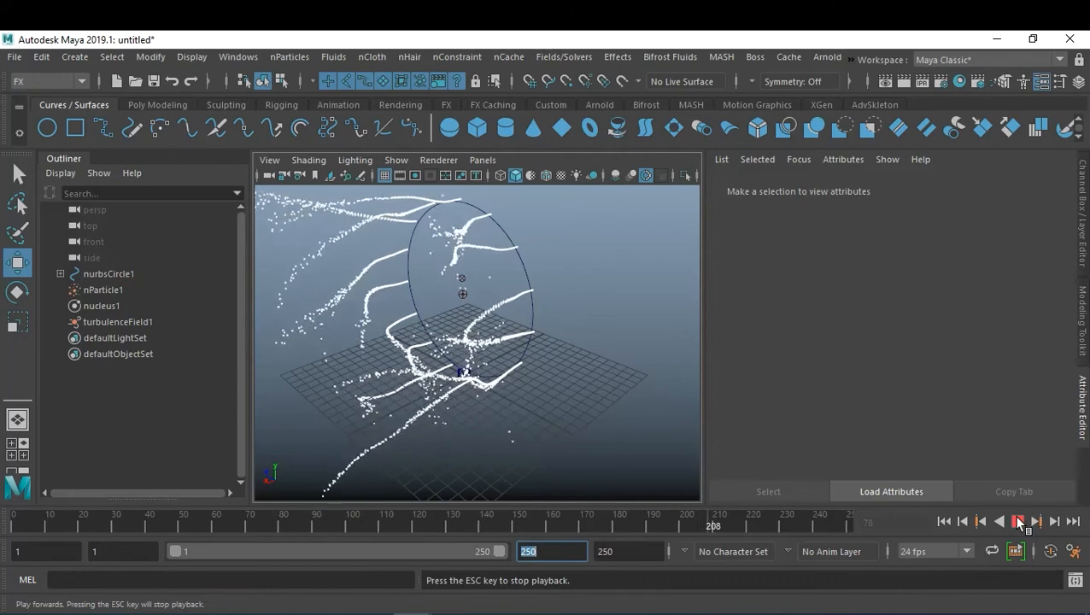
{"action": "left_click", "coordinate": [1017, 521]}
{"action": "left_click", "coordinate": [943, 521]}
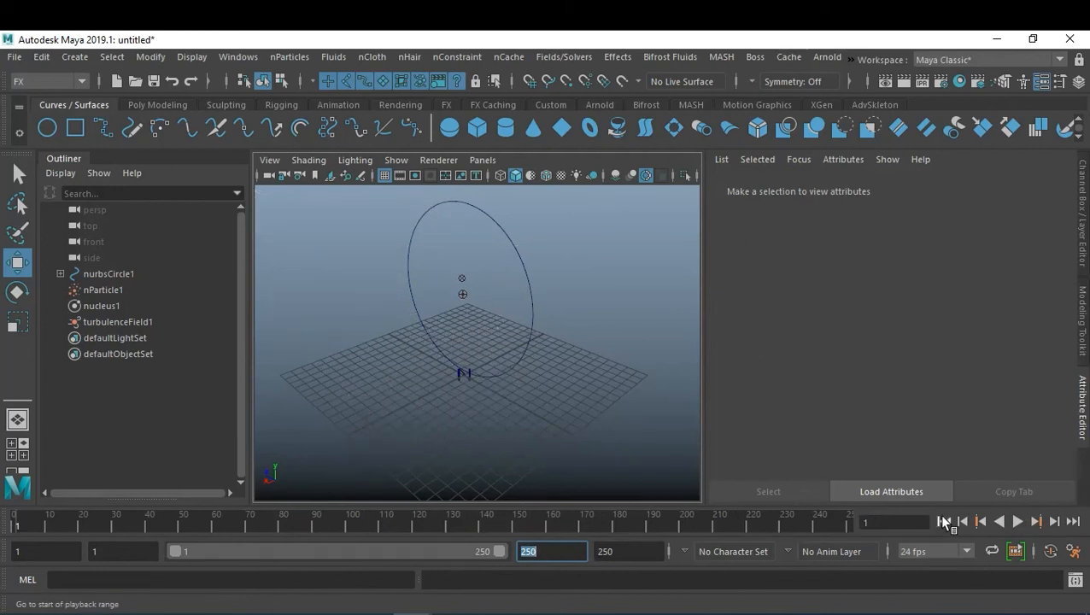
Step: Set a keyframe on all transform channels of nurbsCircle1 at frame 1
{"action": "left_click", "coordinate": [528, 343]}
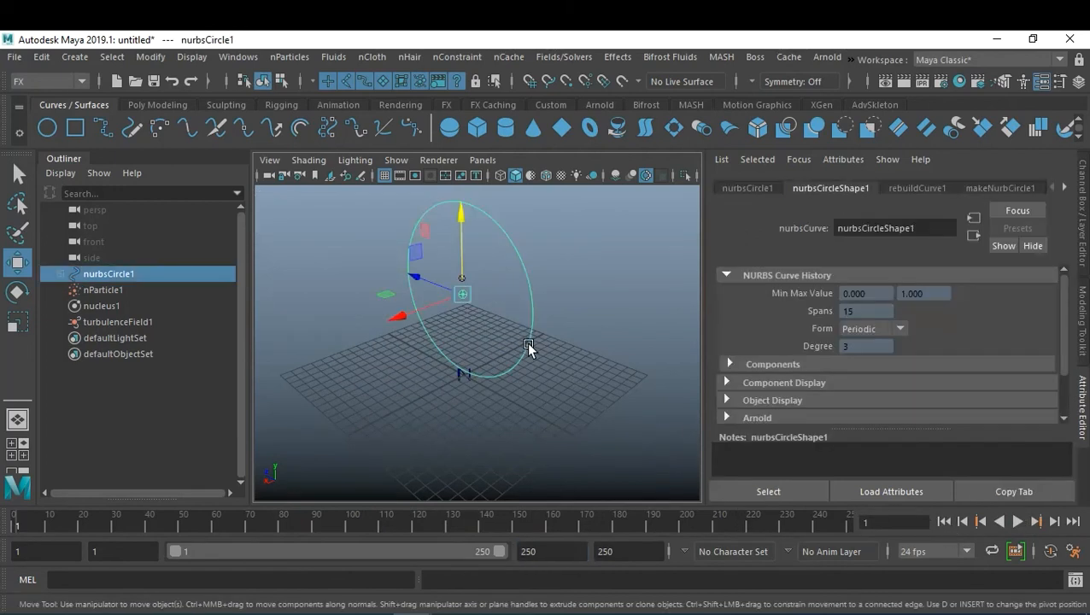
{"action": "left_click", "coordinate": [55, 272]}
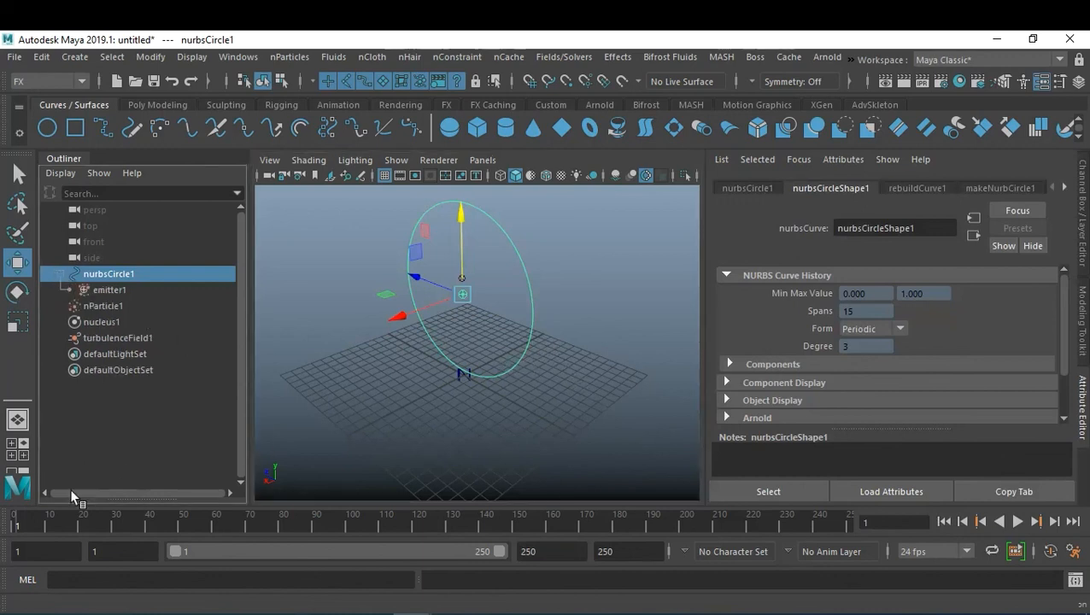
{"action": "left_click_drag", "start_coordinate": [41, 526], "coordinate": [1, 526]}
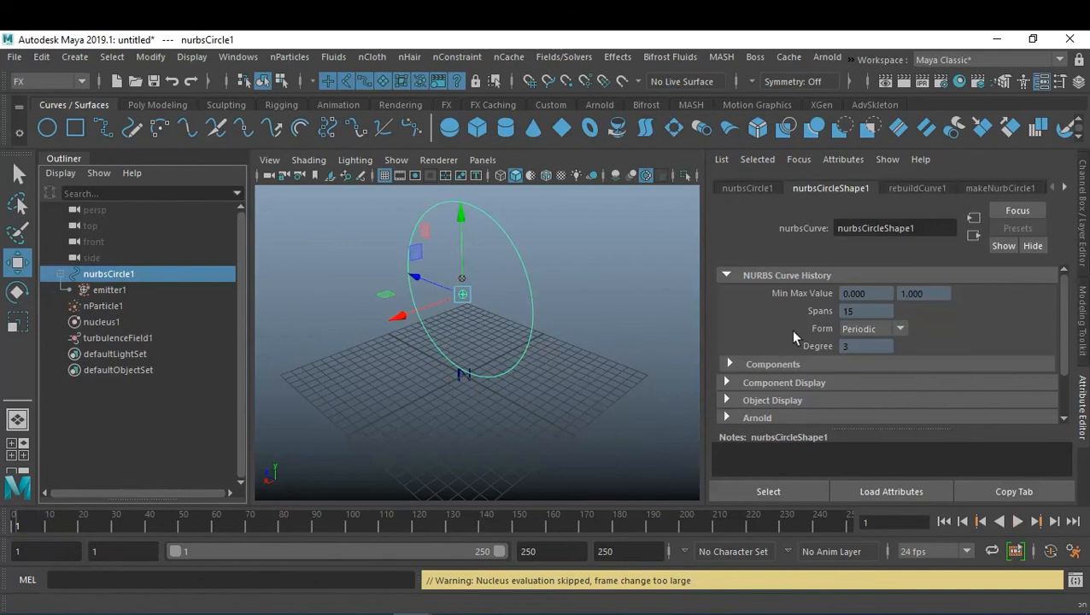
{"action": "key", "text": "ctrl+a"}
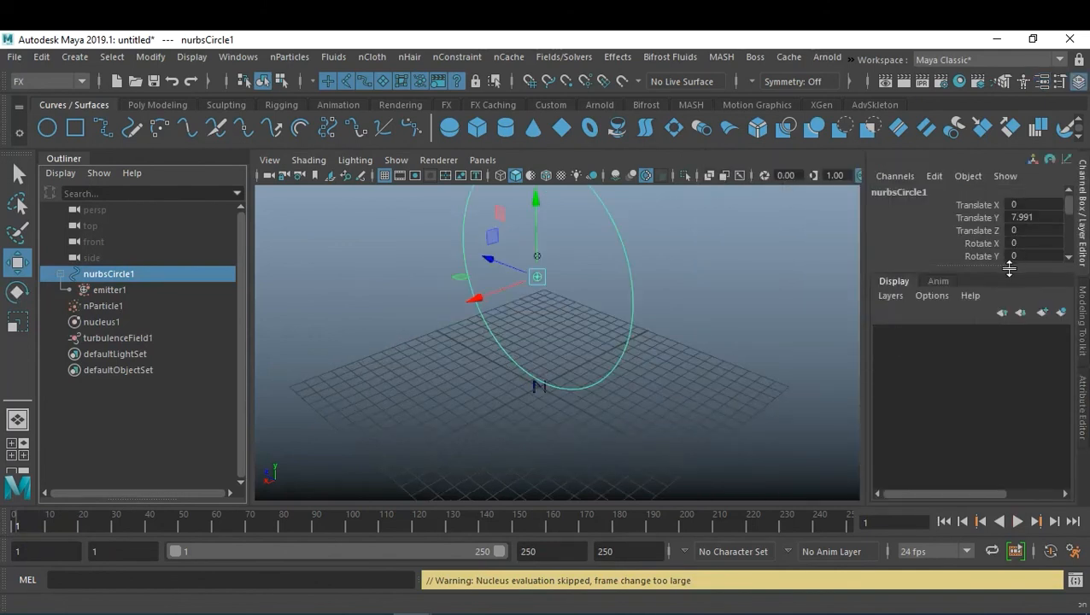
{"action": "left_click_drag", "start_coordinate": [1010, 268], "coordinate": [1009, 380]}
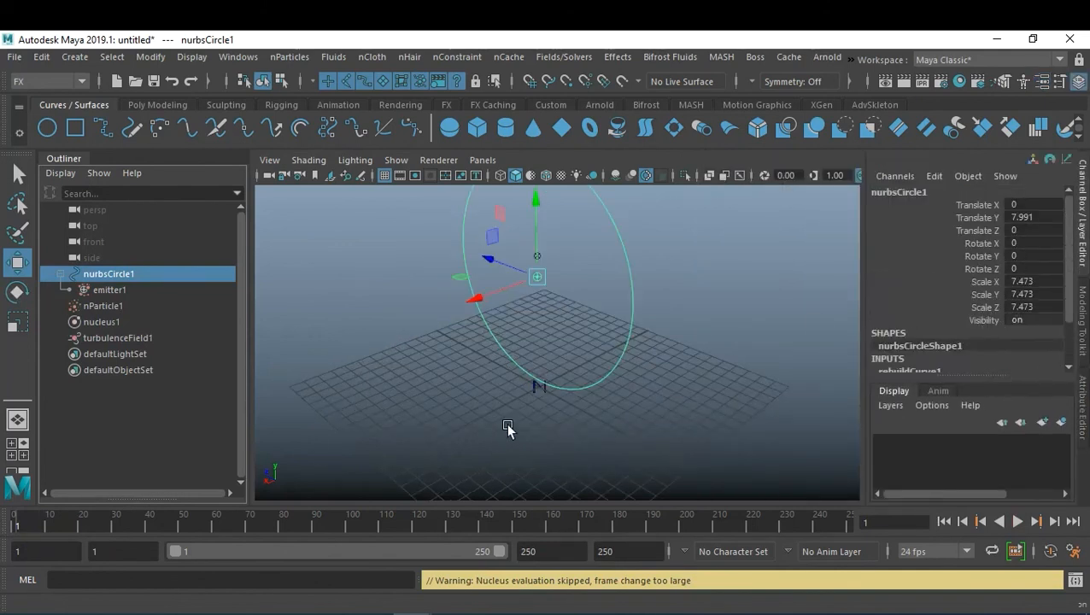
{"action": "key", "text": "s"}
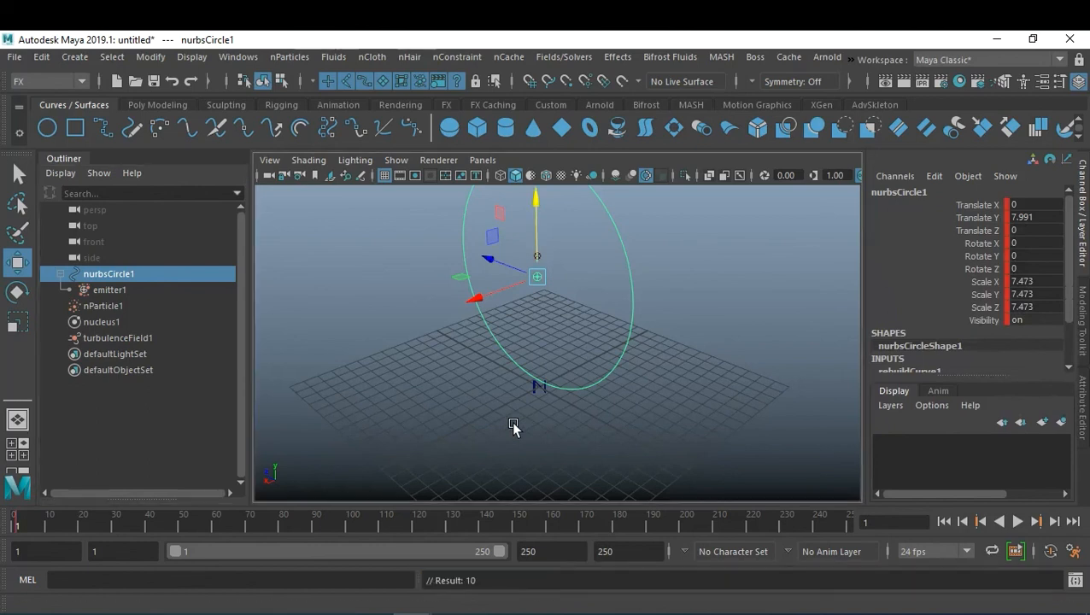
Step: Rotate nurbsCircle1 about 100.9 degrees around Z at frame 49 and set a keyframe
{"action": "left_click", "coordinate": [176, 522]}
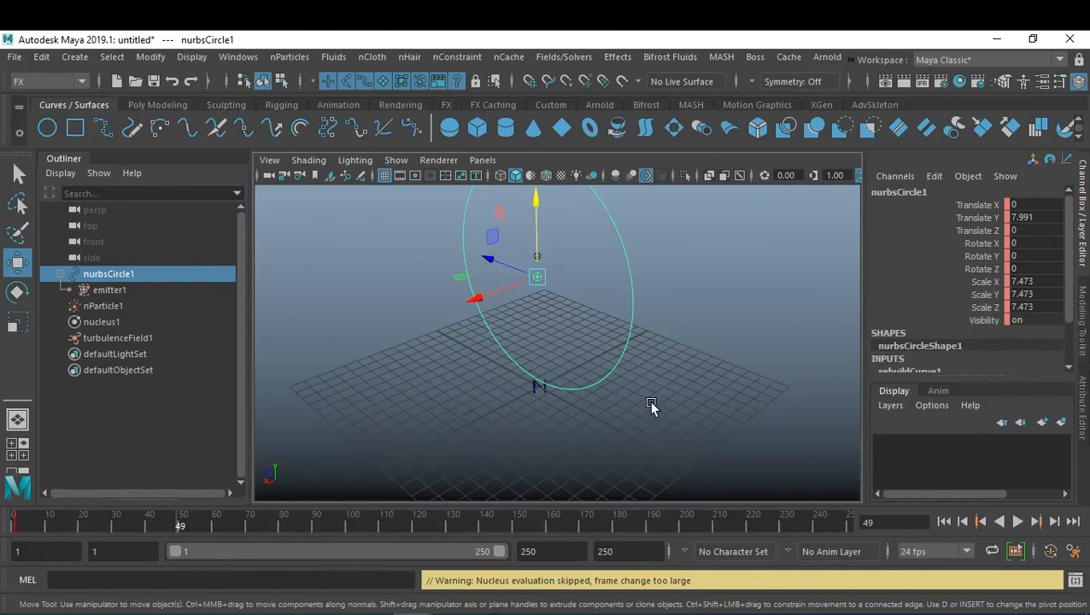
{"action": "key", "text": "e"}
{"action": "left_click_drag", "start_coordinate": [482, 277], "coordinate": [571, 206]}
{"action": "key", "text": "s"}
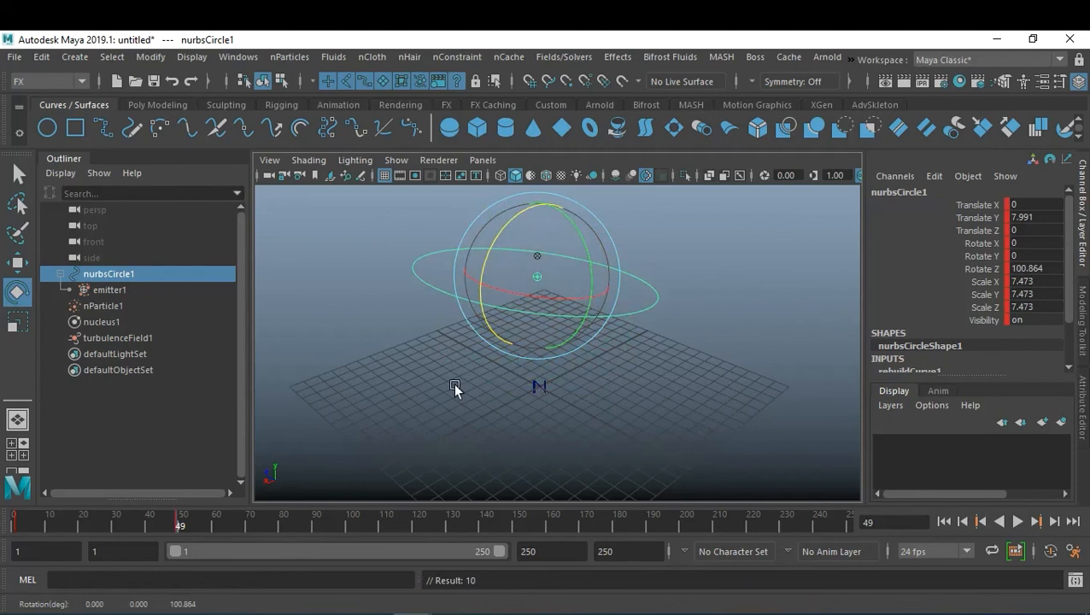
Step: At frame 100, raise nurbsCircle1 to about 16.07 in Y, rotate it about -99.7 degrees around X and set a keyframe
{"action": "left_click", "coordinate": [344, 523]}
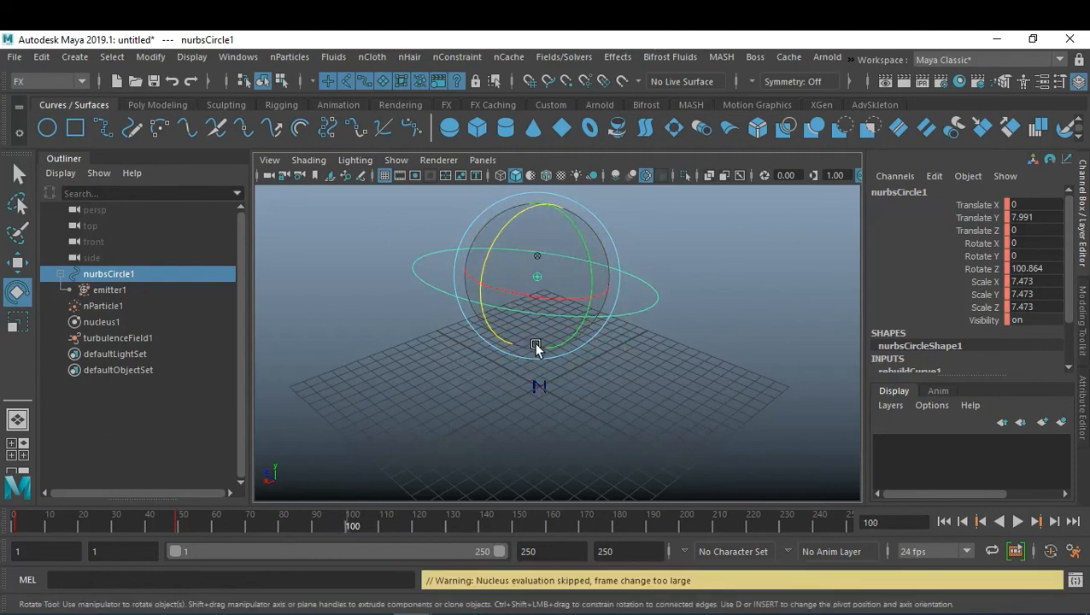
{"action": "key", "text": "w"}
{"action": "left_click_drag", "start_coordinate": [593, 294], "coordinate": [545, 172], "text": "alt"}
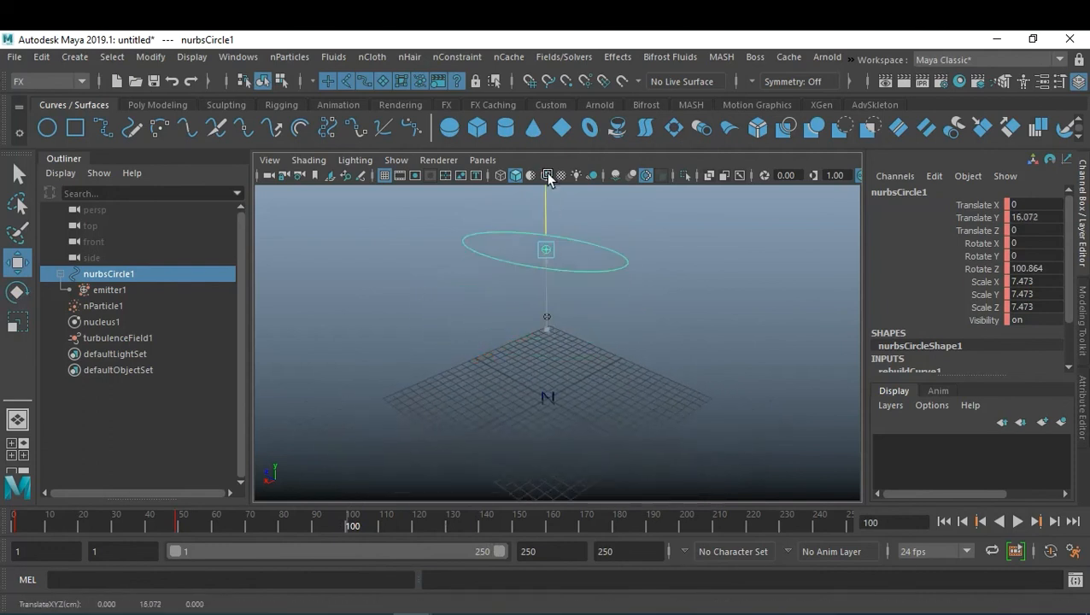
{"action": "key", "text": "e"}
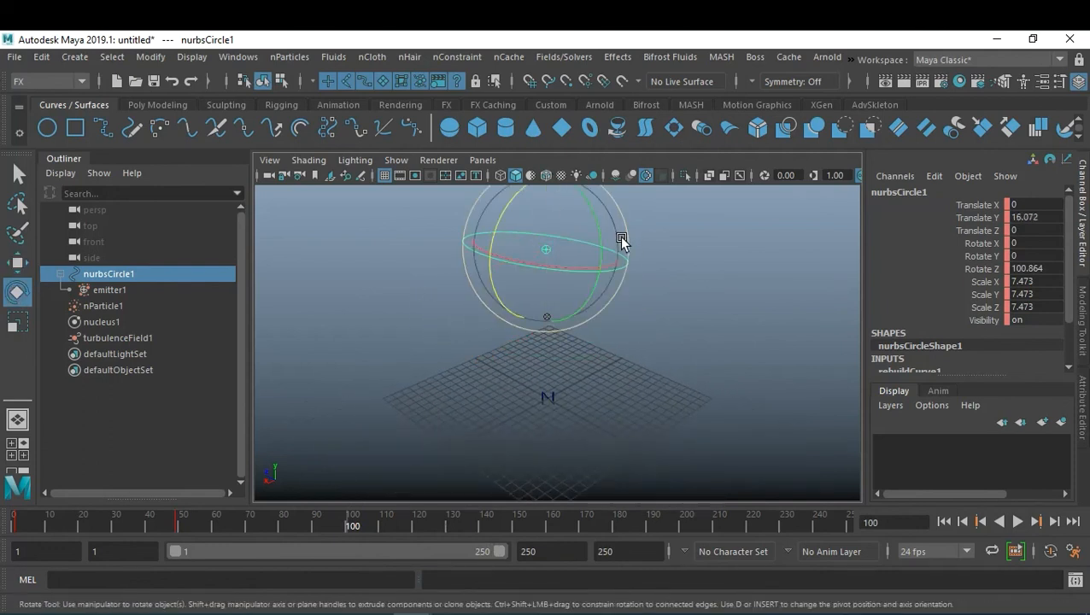
{"action": "left_click_drag", "start_coordinate": [580, 272], "coordinate": [385, 272]}
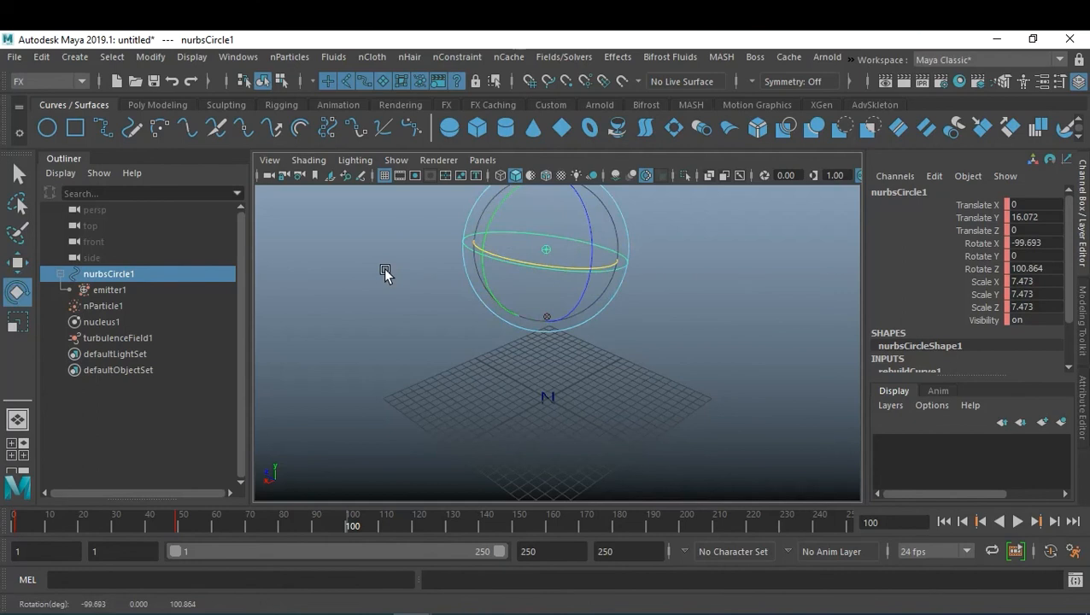
{"action": "key", "text": "s"}
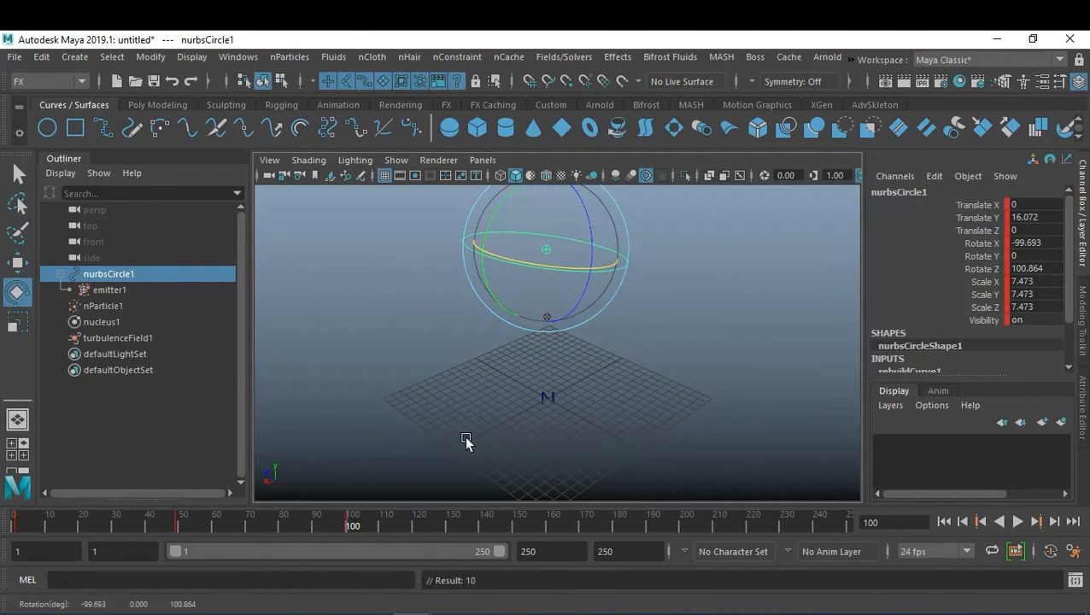
Step: At frame 150, rotate nurbsCircle1 to about -157, 79.5 and 34.2 degrees in X, Y and Z and set a keyframe
{"action": "left_click", "coordinate": [486, 522]}
{"action": "left_click", "coordinate": [513, 524]}
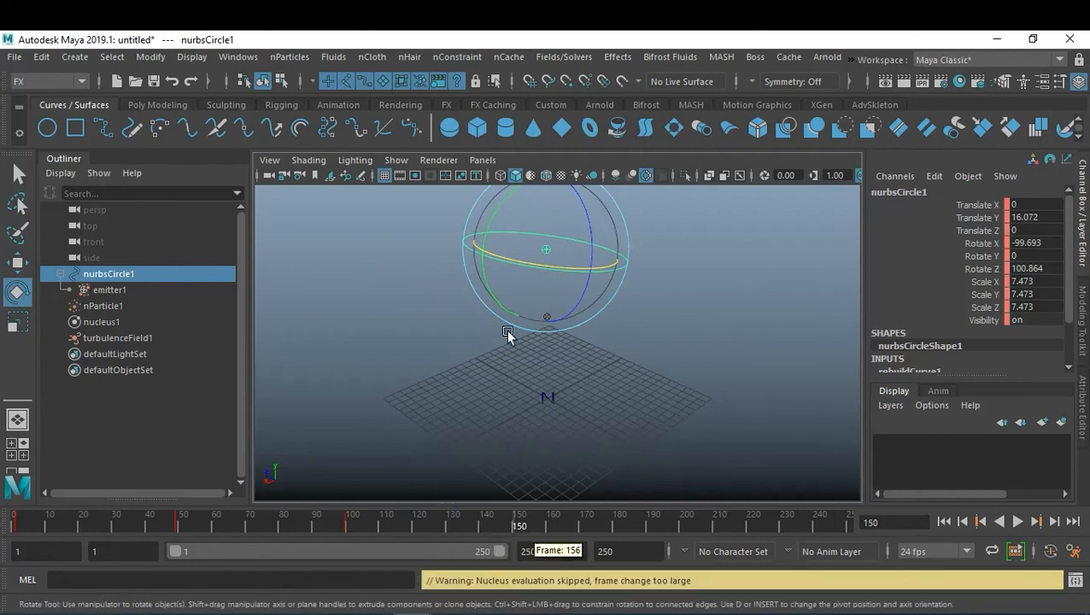
{"action": "mouse_move", "coordinate": [592, 228]}
{"action": "left_mouse_down"}
{"action": "mouse_move", "coordinate": [581, 333]}
{"action": "mouse_move", "coordinate": [586, 248]}
{"action": "left_mouse_up"}
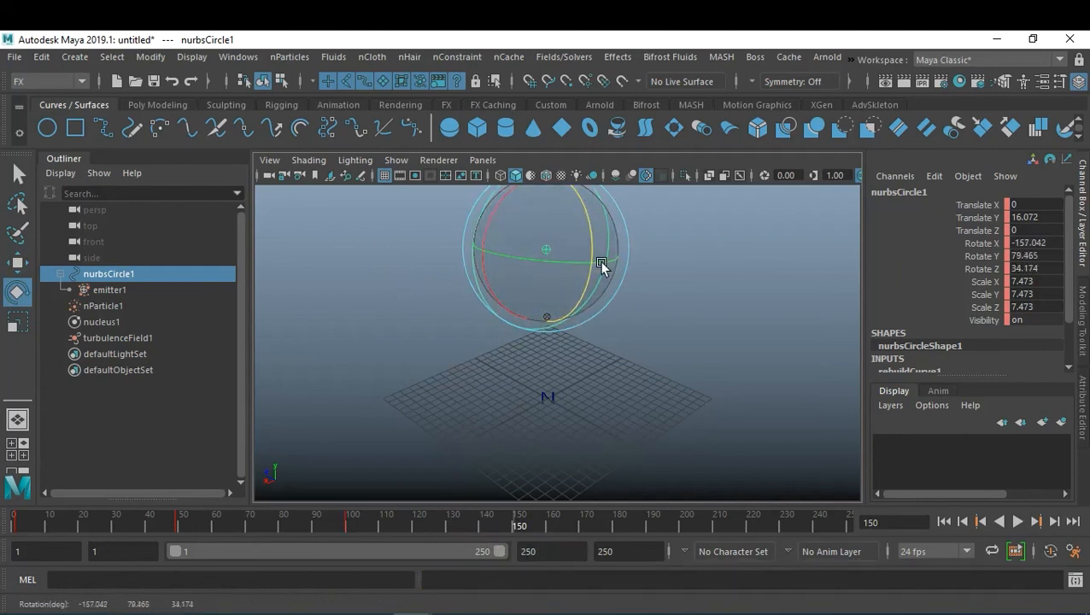
{"action": "key", "text": "s"}
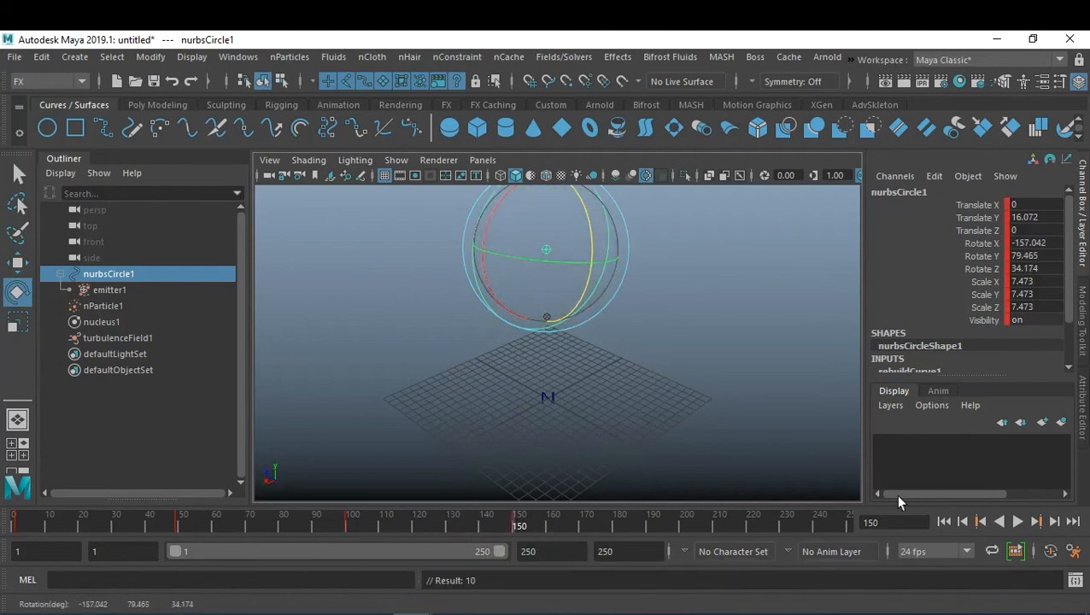
Step: At frame 200, rotate nurbsCircle1 to about 4.6, -54 and 182.9 degrees in X, Y and Z and set a keyframe
{"action": "left_click", "coordinate": [681, 524]}
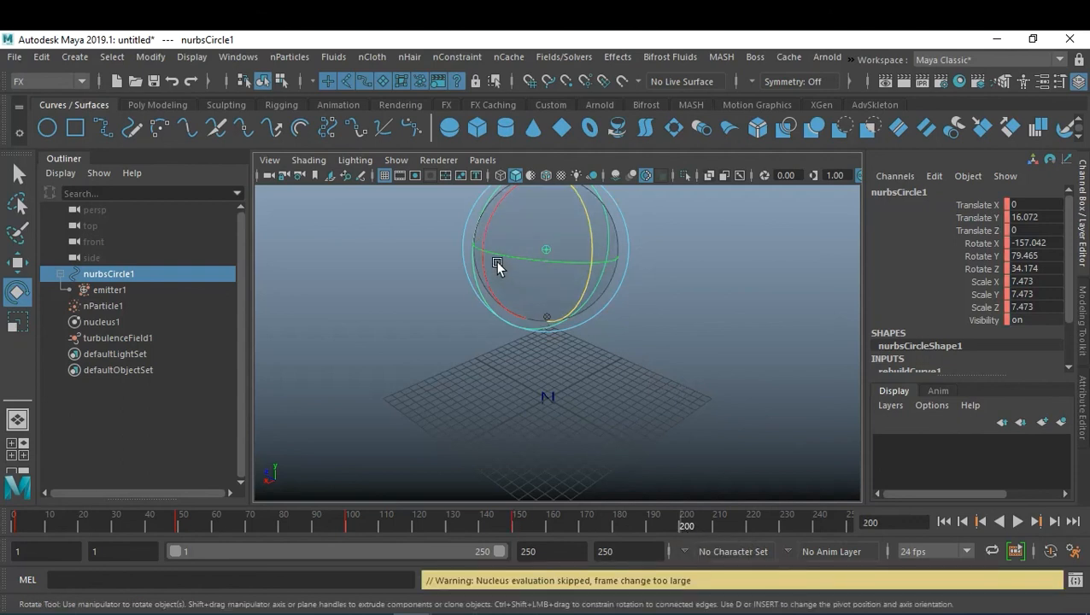
{"action": "left_click_drag", "start_coordinate": [499, 257], "coordinate": [555, 248]}
{"action": "key", "text": "s"}
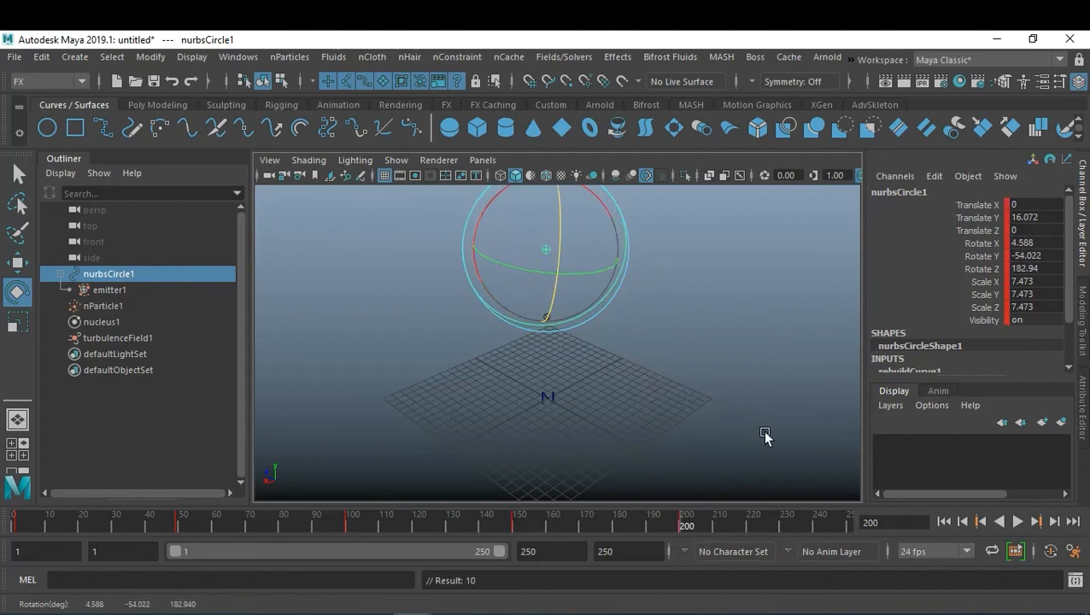
Step: At frame 240, move nurbsCircle1 to about -10.7 in Z, rotate it to about 50.5, -23 and 116.5 degrees, and set a keyframe
{"action": "left_click", "coordinate": [818, 524]}
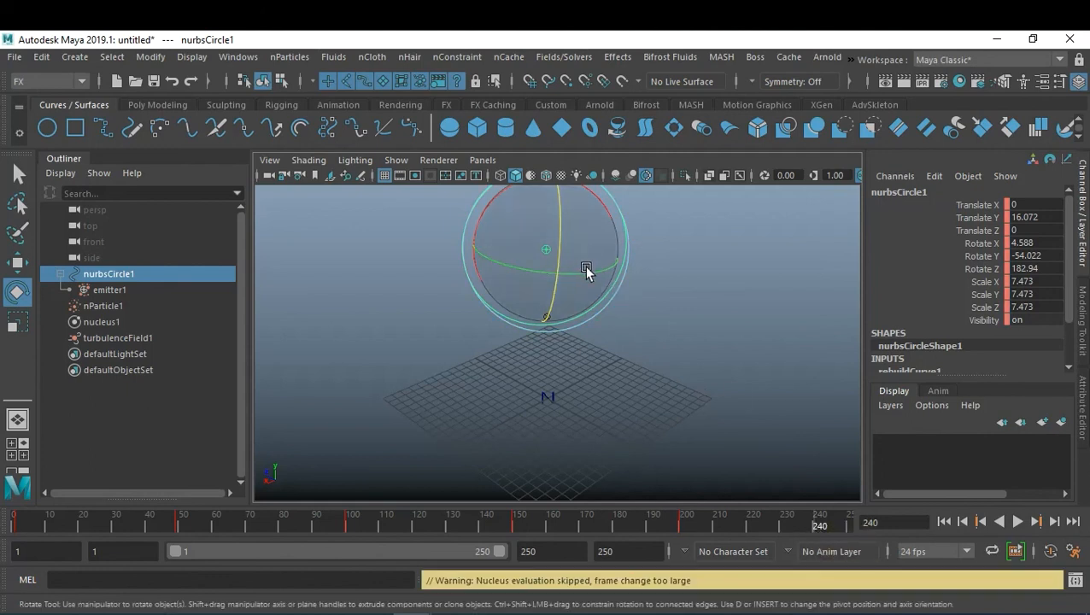
{"action": "key", "text": "w"}
{"action": "left_click_drag", "start_coordinate": [502, 233], "coordinate": [577, 287]}
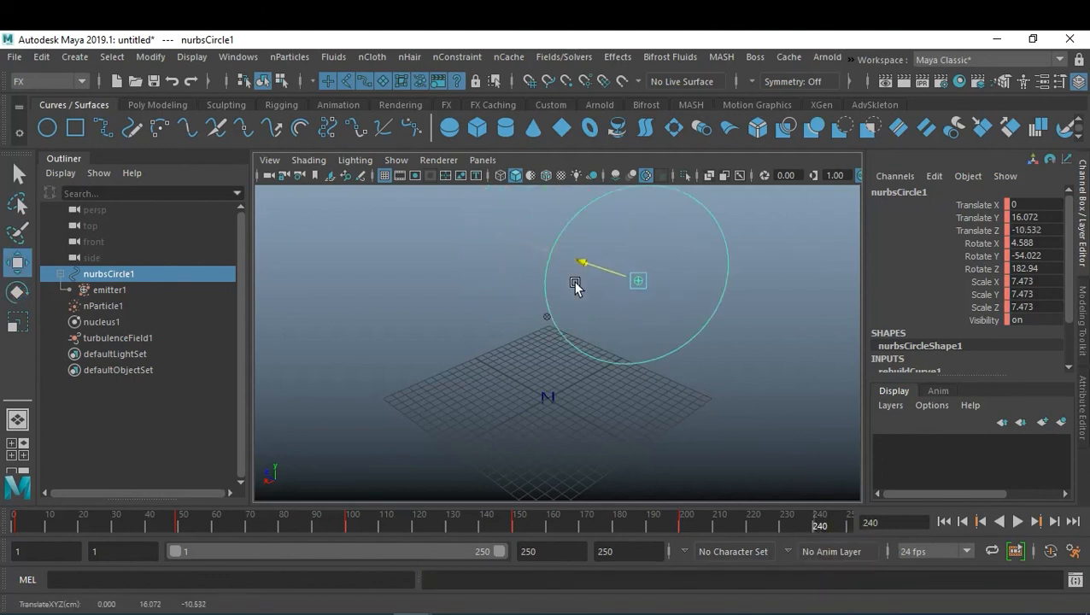
{"action": "key", "text": "e"}
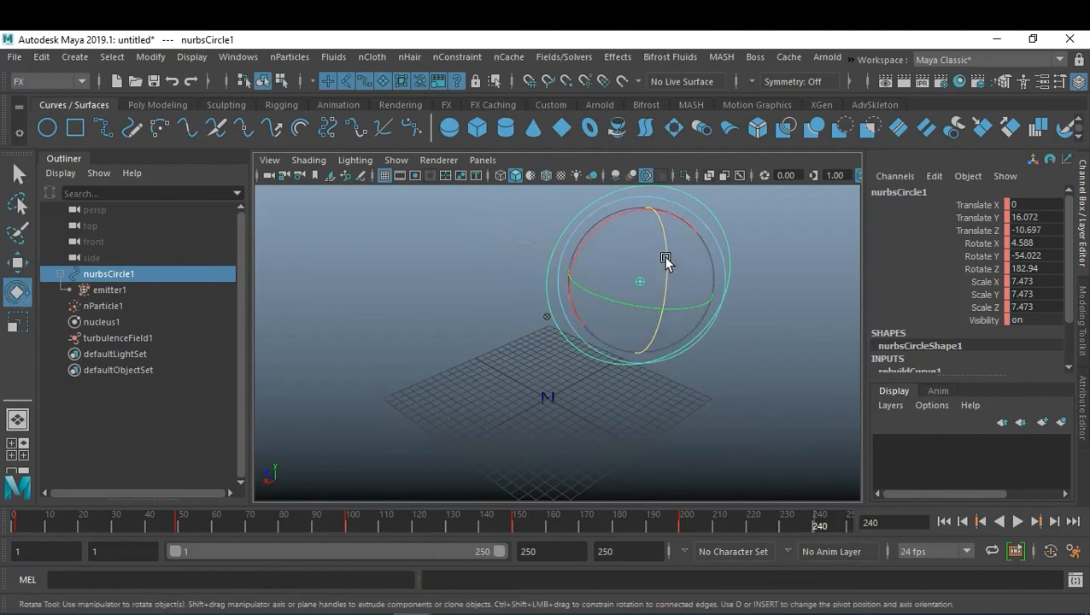
{"action": "left_click_drag", "start_coordinate": [666, 263], "coordinate": [662, 336]}
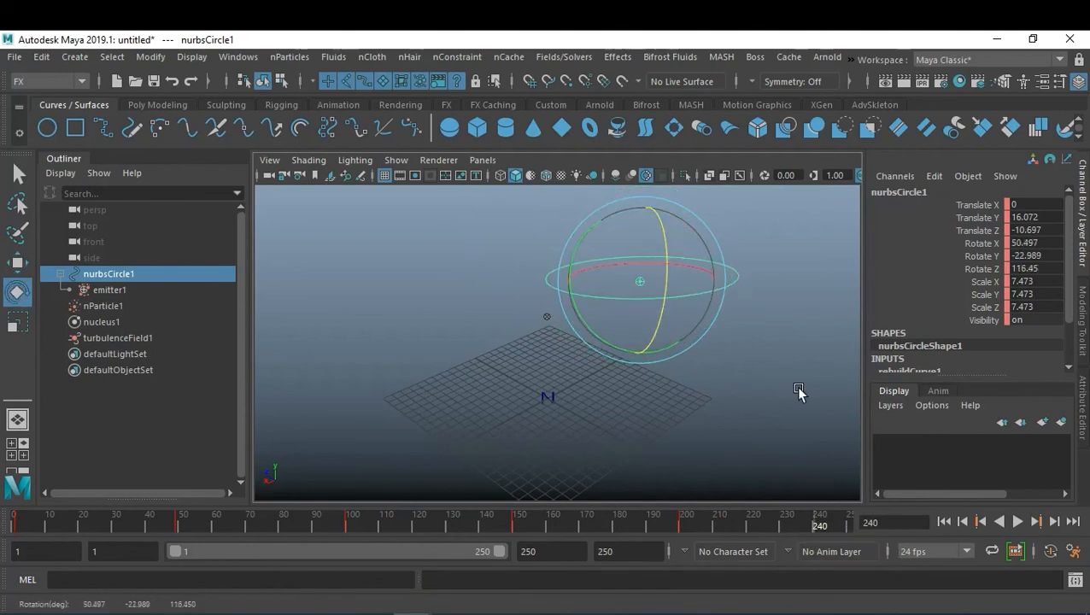
{"action": "key", "text": "s"}
Step: Play the simulation from the first frame with nothing selected, switch the viewport background to black and stop at frame 158
{"action": "left_click", "coordinate": [945, 521]}
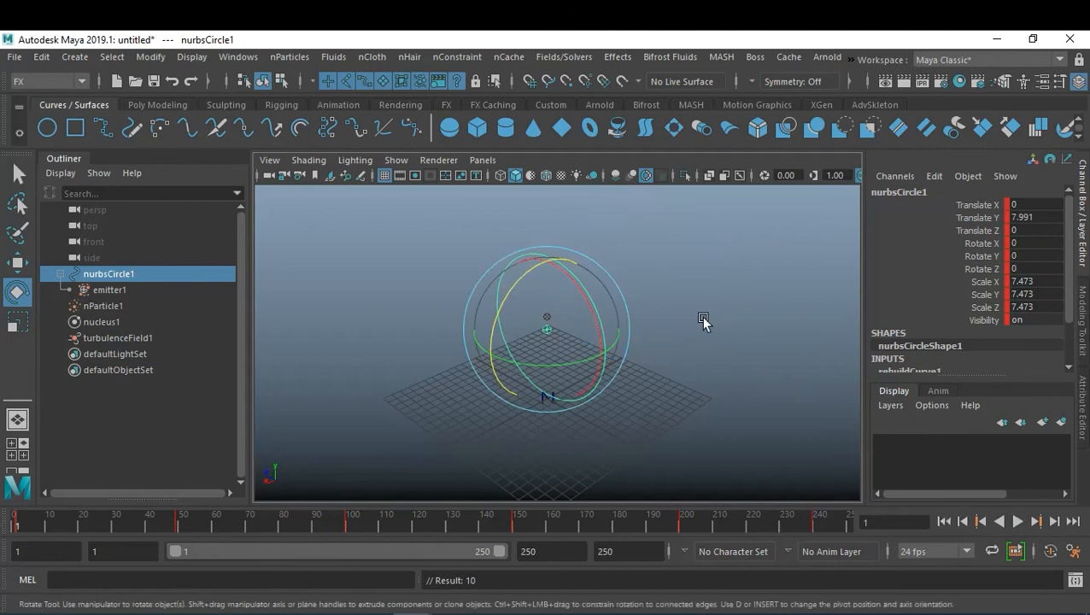
{"action": "left_click", "coordinate": [705, 319]}
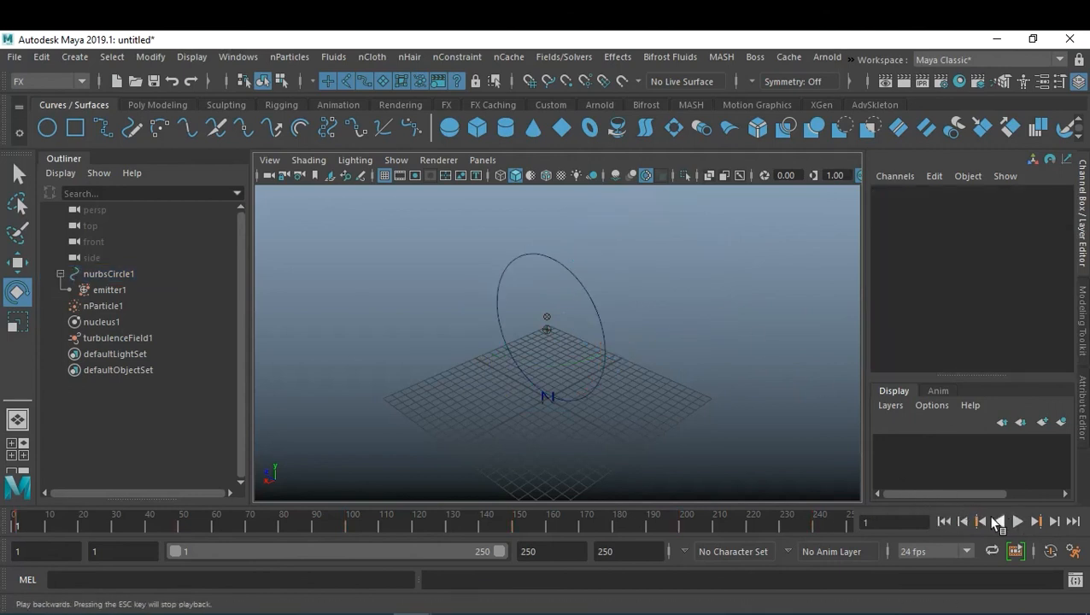
{"action": "left_click", "coordinate": [1017, 521]}
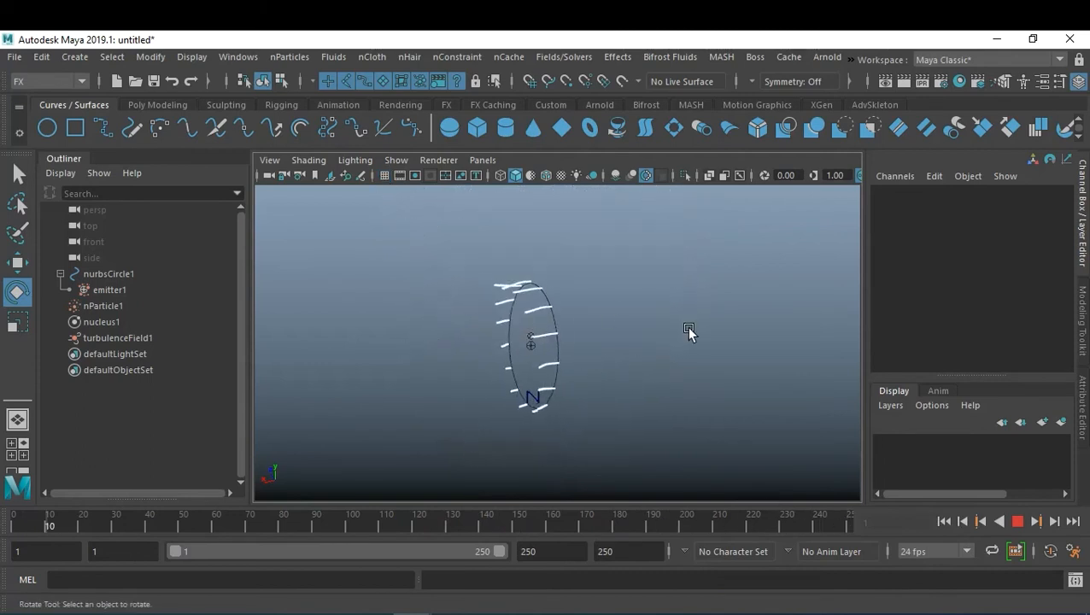
{"action": "key", "text": "alt+b"}
{"action": "mouse_move", "coordinate": [639, 335]}
{"action": "left_mouse_down", "text": "alt"}
{"action": "mouse_move", "coordinate": [691, 336]}
{"action": "mouse_move", "coordinate": [637, 337]}
{"action": "left_mouse_up", "text": "alt"}
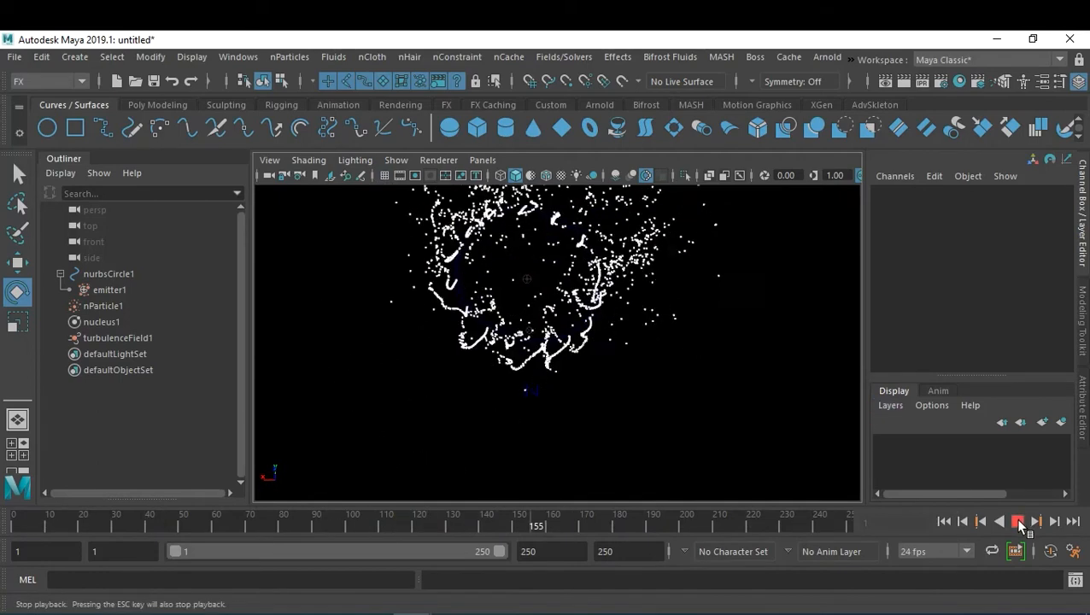
{"action": "left_click", "coordinate": [1021, 521]}
Step: Set the magnitude of turbulenceField1 to 3, replay the simulation up to frame 80 and return to the first frame
{"action": "left_click", "coordinate": [135, 340]}
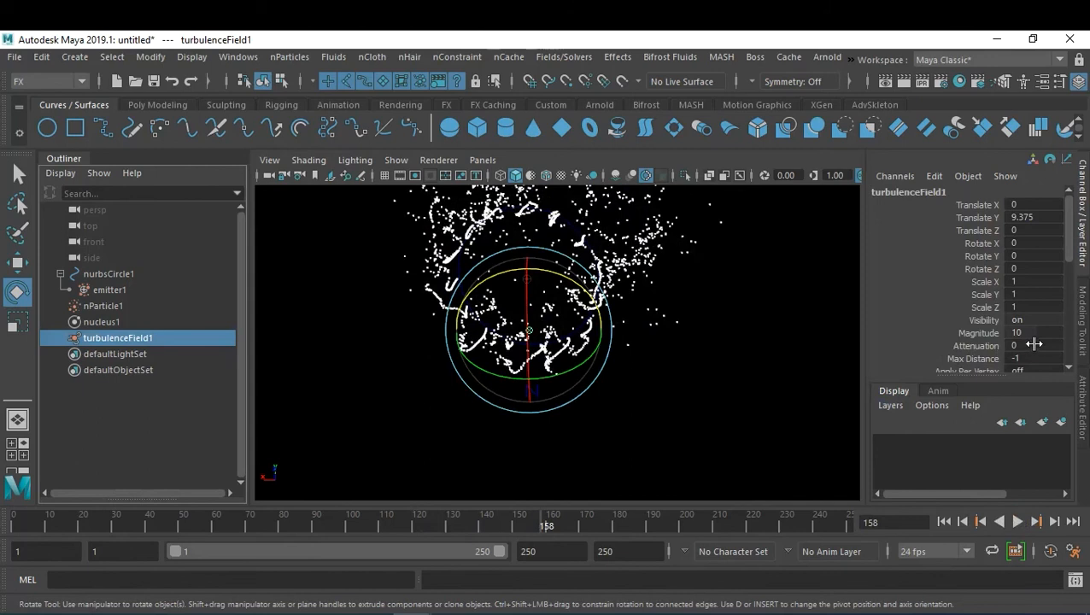
{"action": "left_click_drag", "start_coordinate": [1025, 333], "coordinate": [1021, 333]}
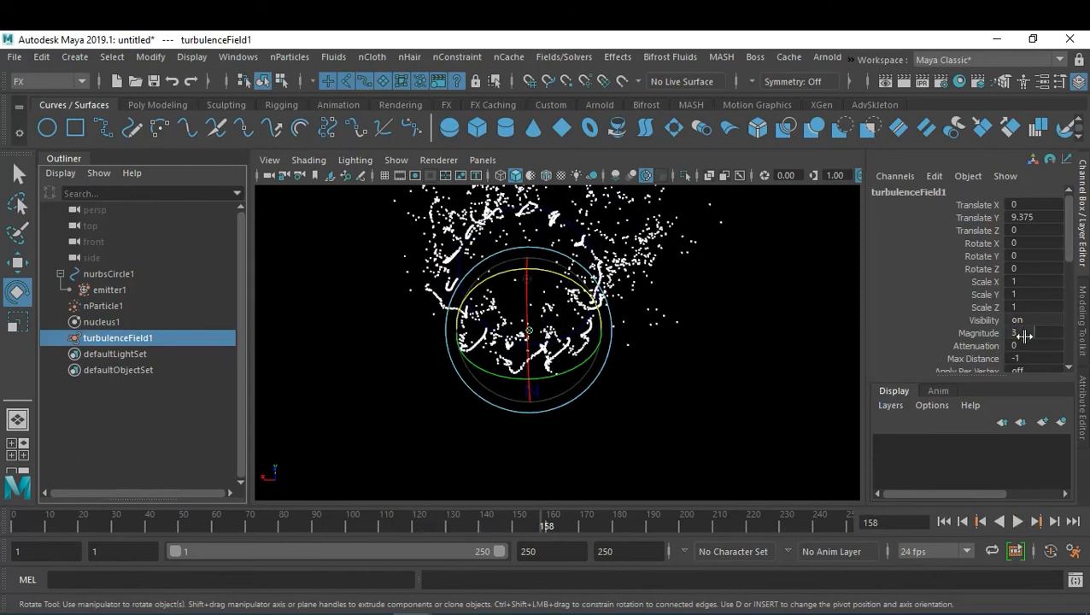
{"action": "left_click", "coordinate": [943, 521]}
{"action": "left_click", "coordinate": [1018, 521]}
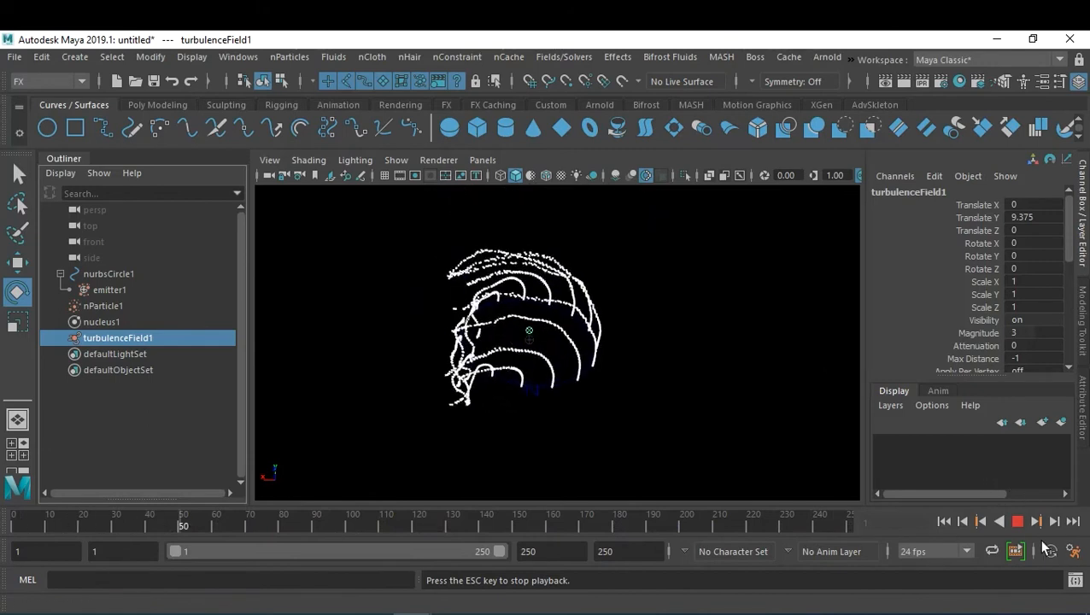
{"action": "left_click", "coordinate": [1017, 521]}
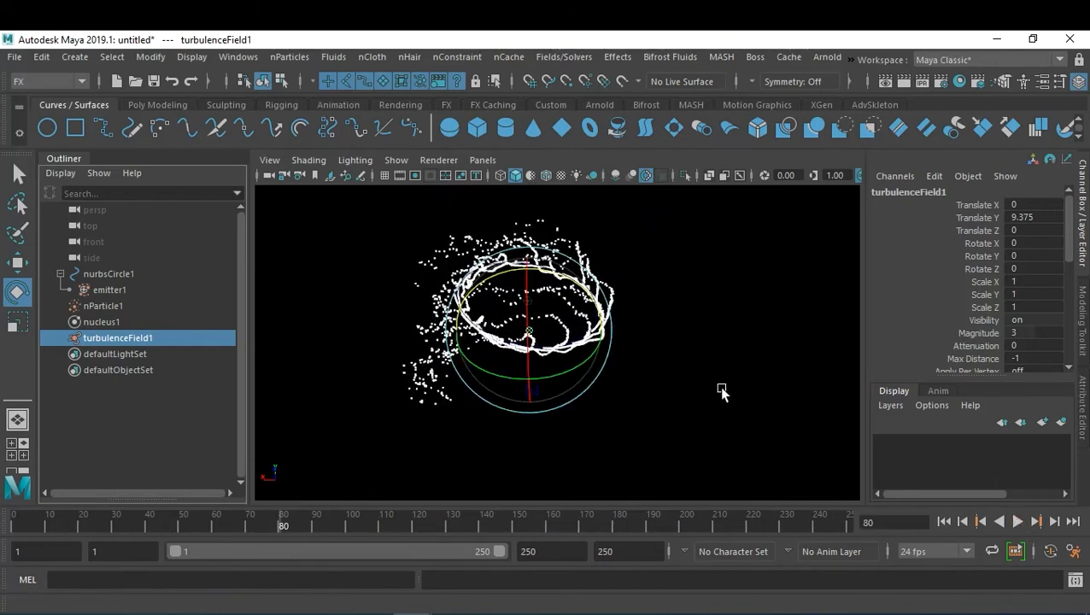
{"action": "left_click", "coordinate": [716, 386]}
{"action": "left_click", "coordinate": [944, 522]}
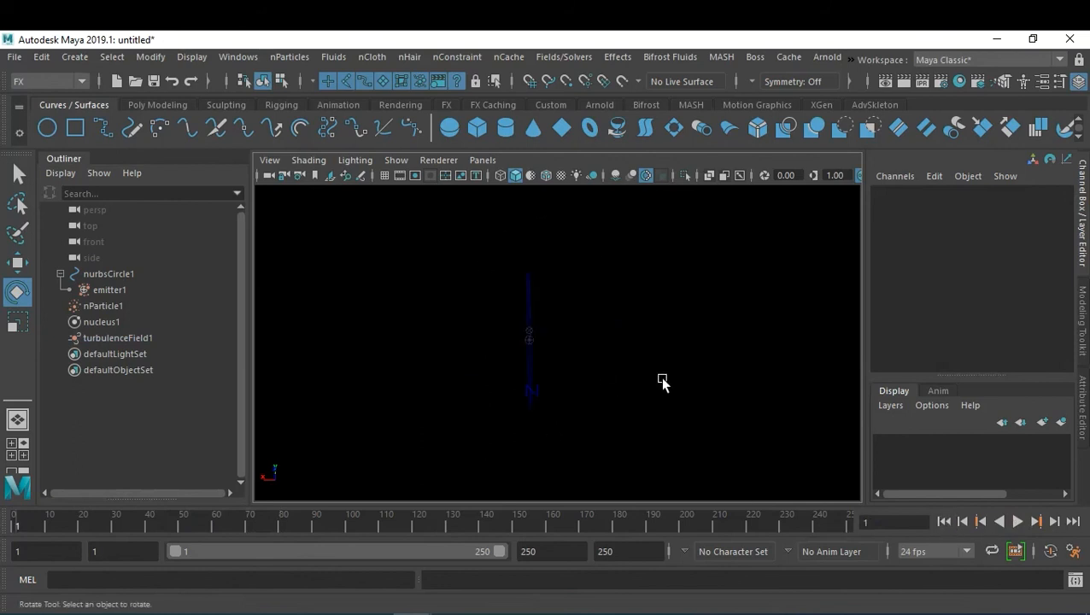
Step: Add a second nParticle emitter to nurbsCircle1 with Emit from Object, using the Curve emitter type and a speed of 0.01
{"action": "left_click", "coordinate": [535, 304]}
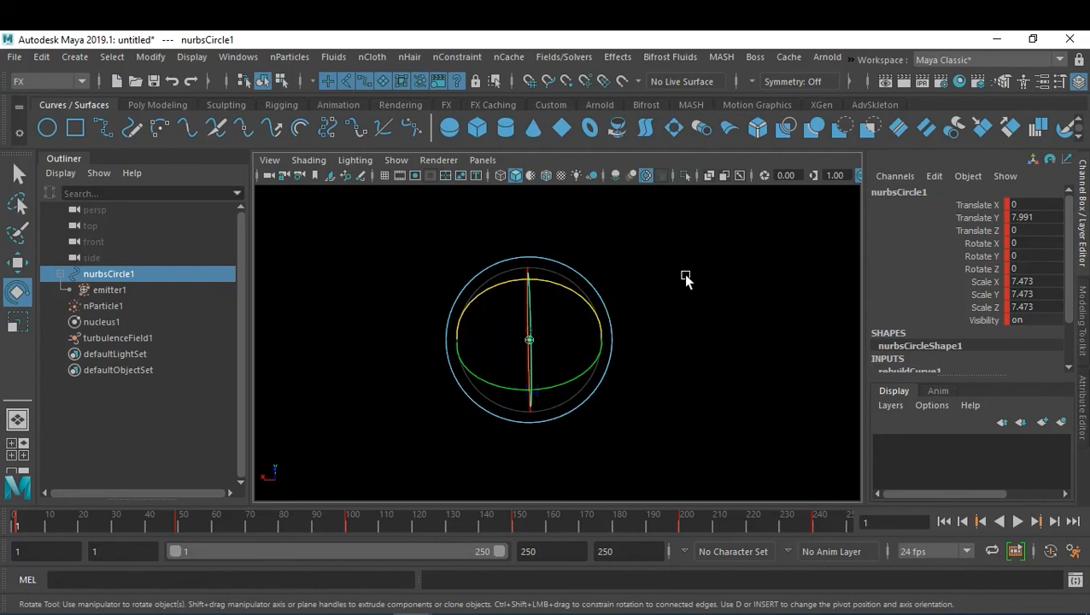
{"action": "left_click", "coordinate": [287, 58]}
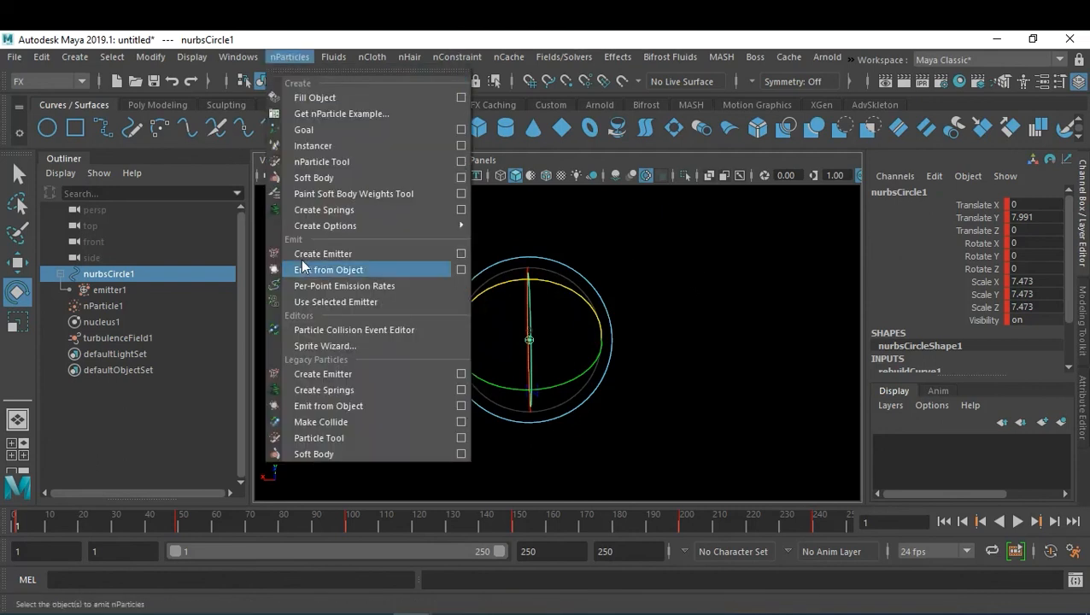
{"action": "left_click", "coordinate": [460, 269]}
{"action": "left_click", "coordinate": [829, 272]}
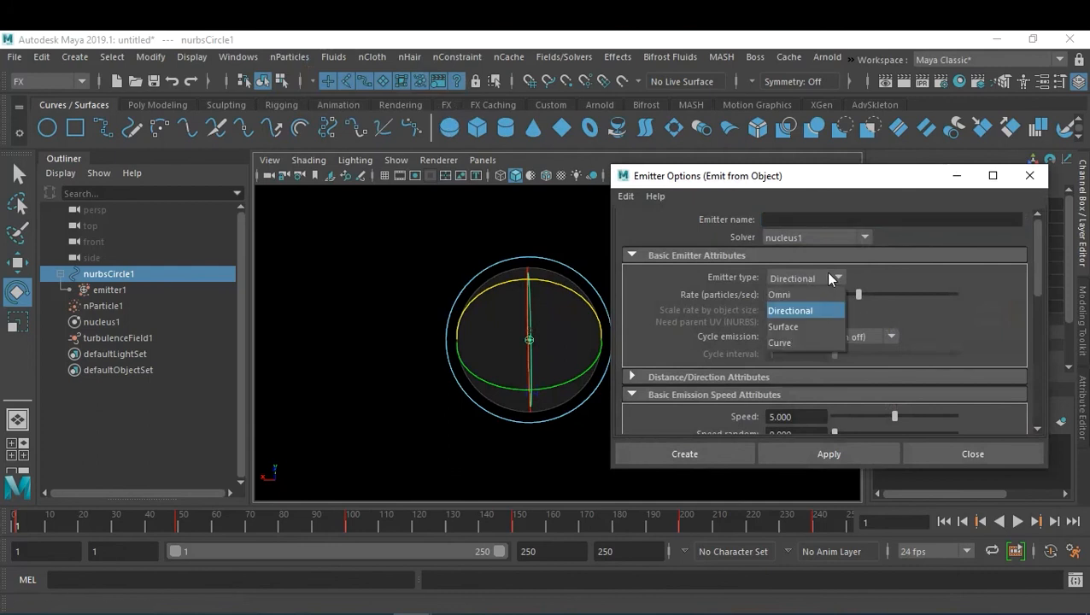
{"action": "left_click", "coordinate": [801, 342]}
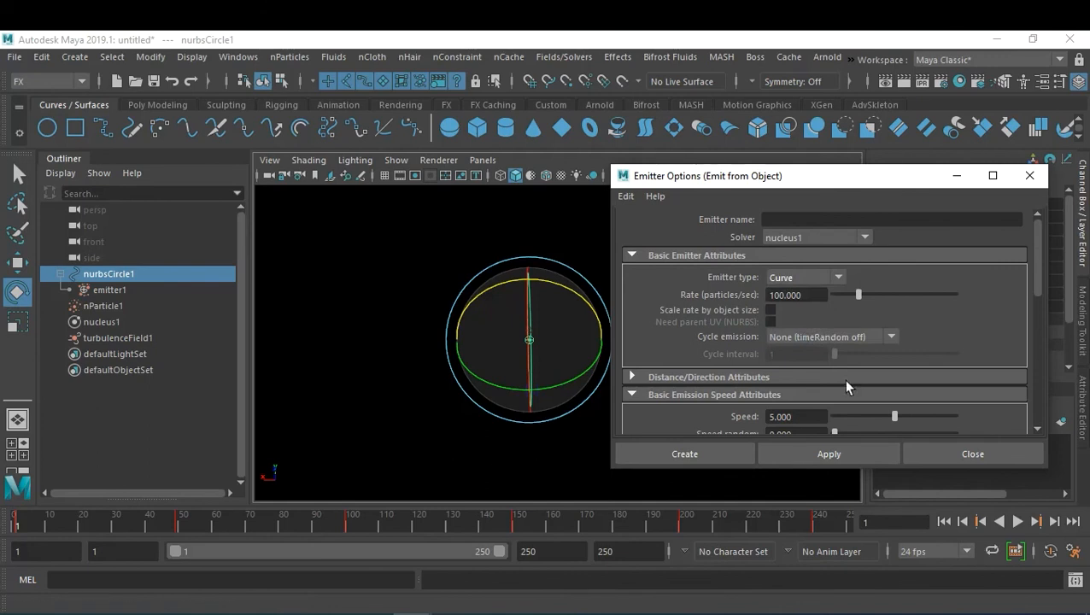
{"action": "left_click", "coordinate": [814, 417]}
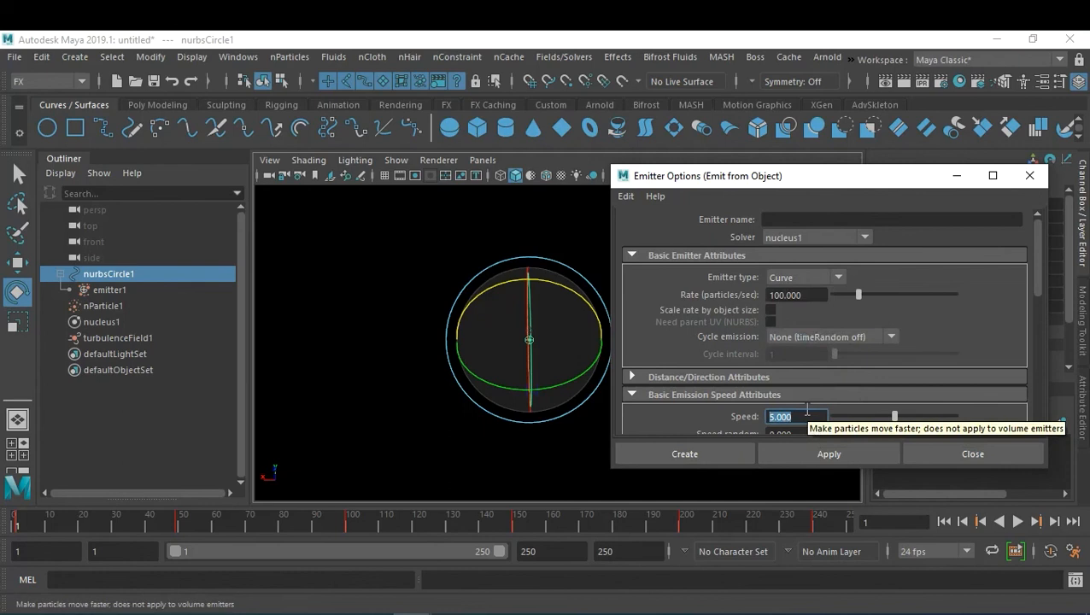
{"action": "type", "text": "0.01"}
{"action": "key", "text": "Return"}
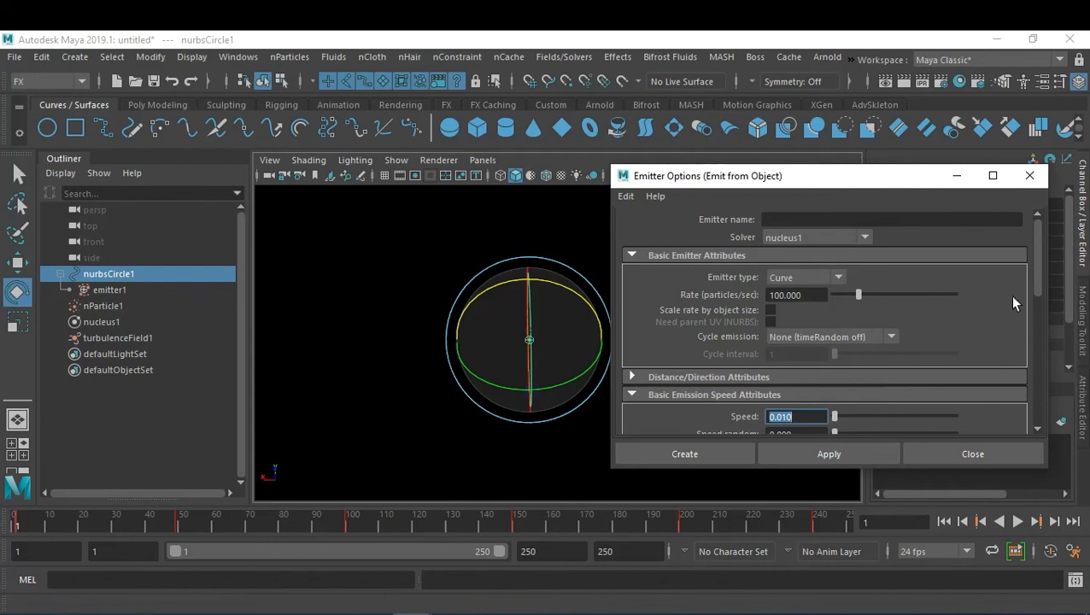
{"action": "left_click_drag", "start_coordinate": [1038, 286], "coordinate": [1012, 313]}
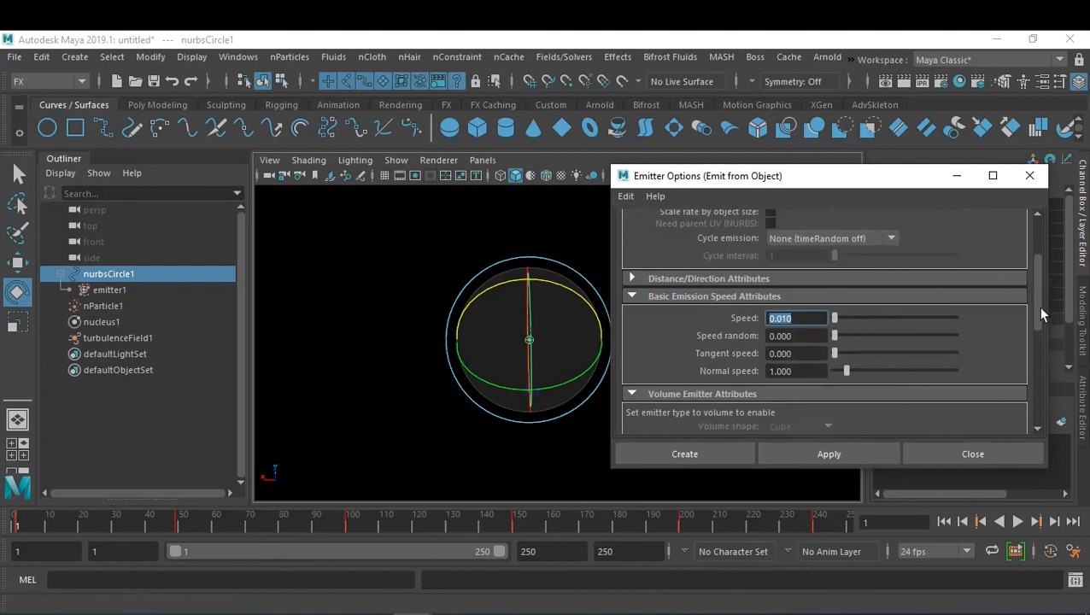
{"action": "left_click_drag", "start_coordinate": [1041, 314], "coordinate": [1036, 257]}
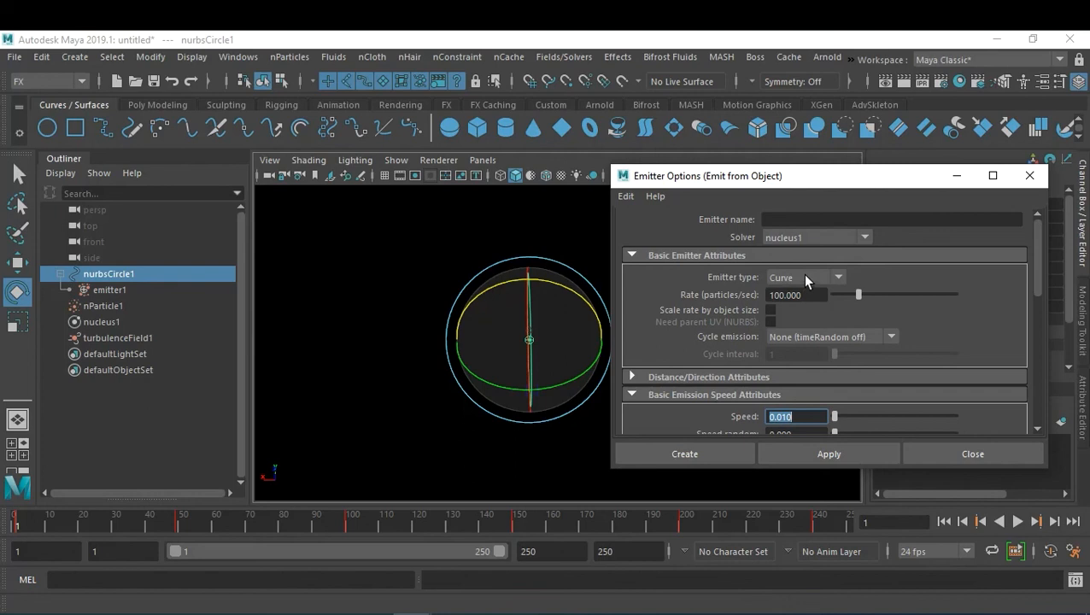
{"action": "left_click", "coordinate": [696, 447]}
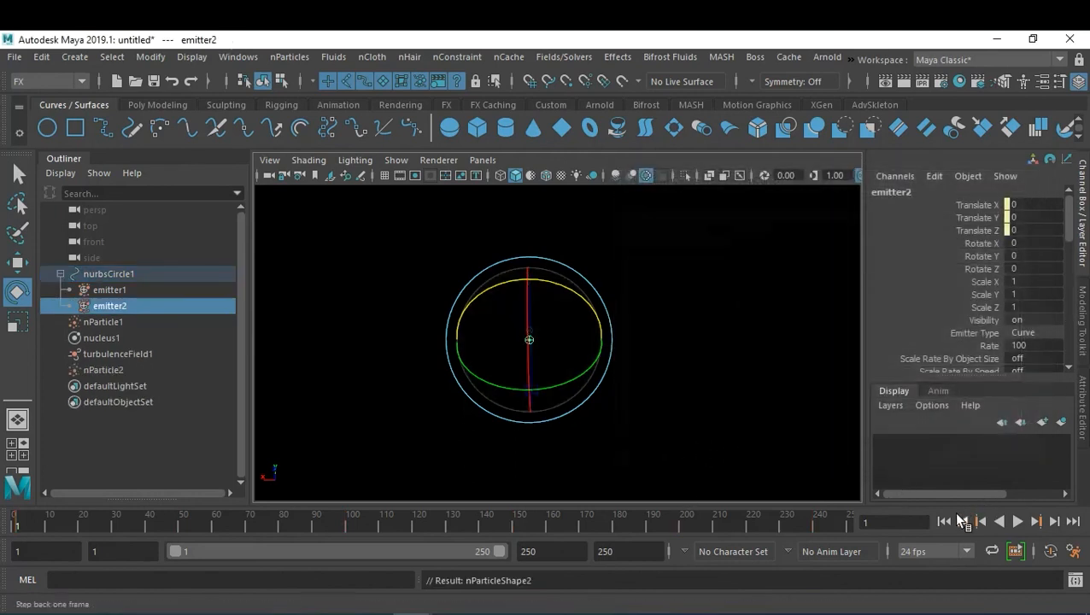
Step: Check the lifespan settings of nParticle1, set the Lifespan Mode of nParticle2 to Random range and play the simulation up to frame 63
{"action": "left_click", "coordinate": [103, 322]}
{"action": "scroll", "coordinate": [963, 322], "scroll_direction": "down", "scroll_amount": 2}
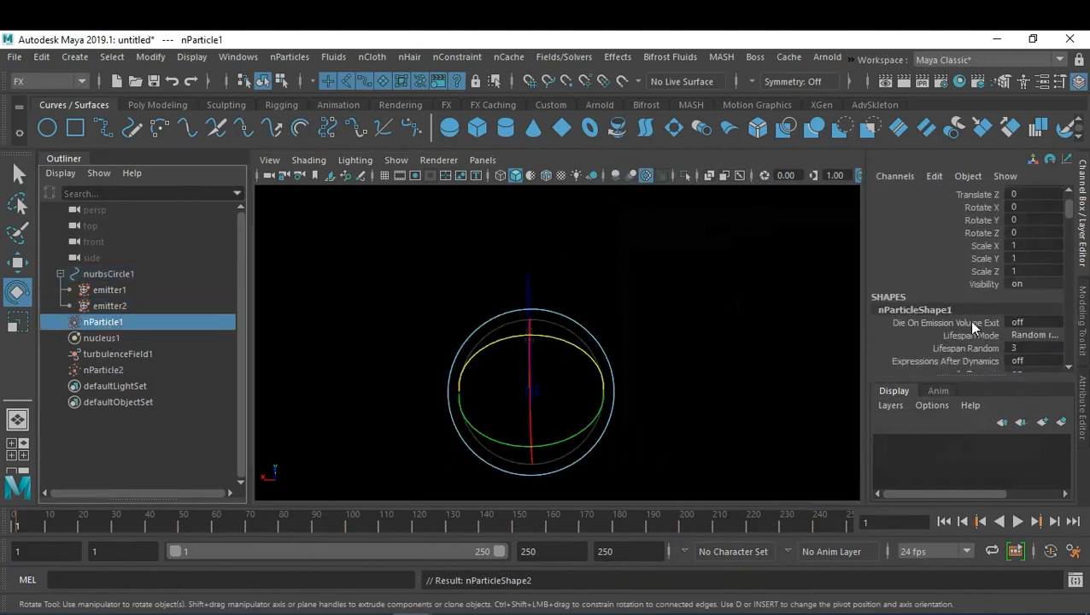
{"action": "key", "text": "ctrl+a"}
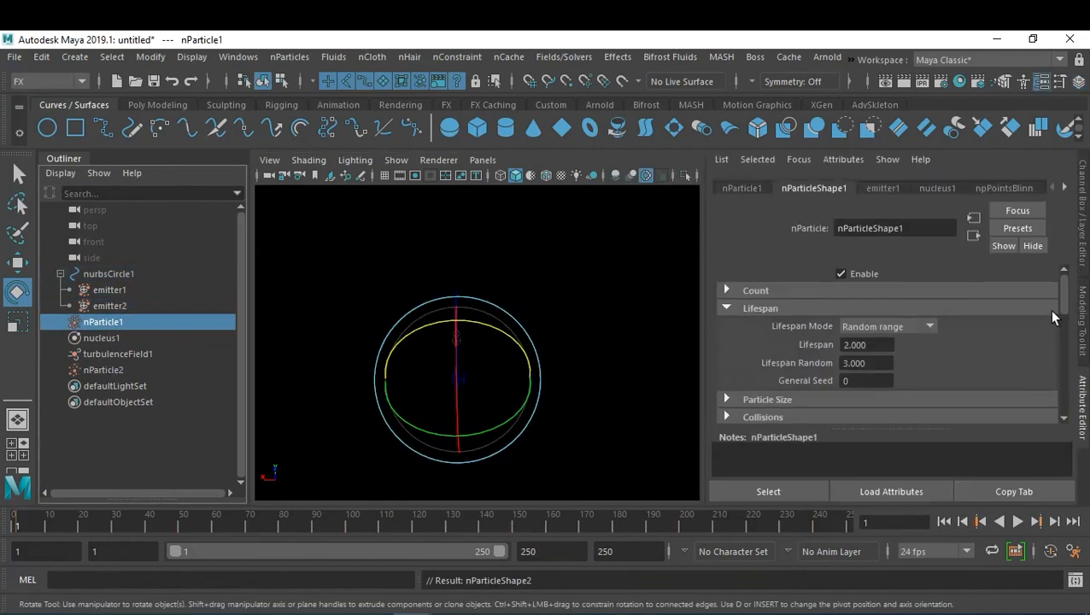
{"action": "scroll", "coordinate": [1004, 312], "scroll_direction": "down", "scroll_amount": 2}
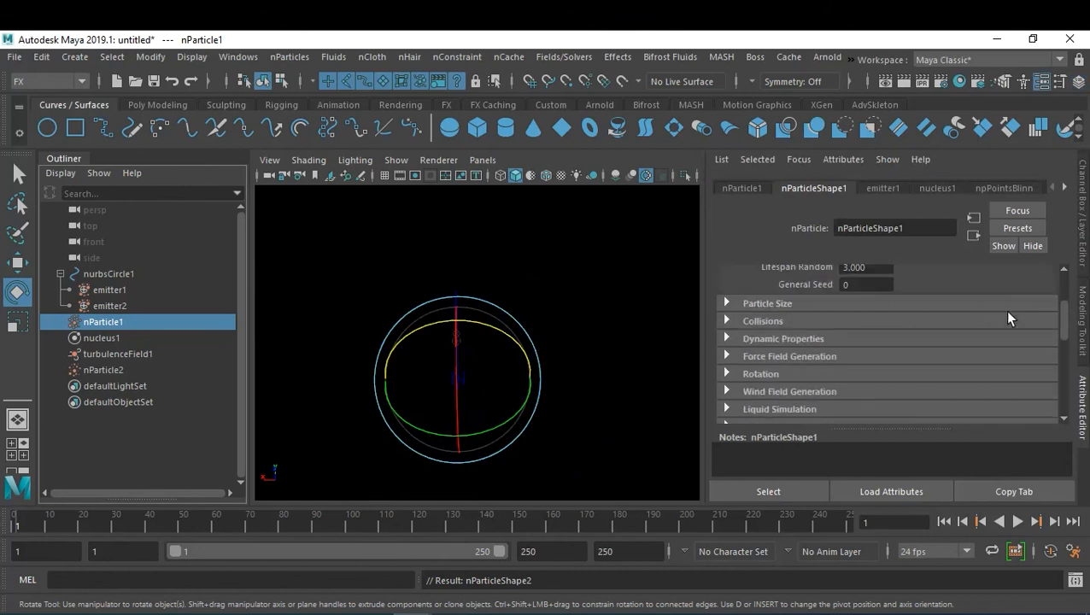
{"action": "scroll", "coordinate": [946, 311], "scroll_direction": "up", "scroll_amount": 1}
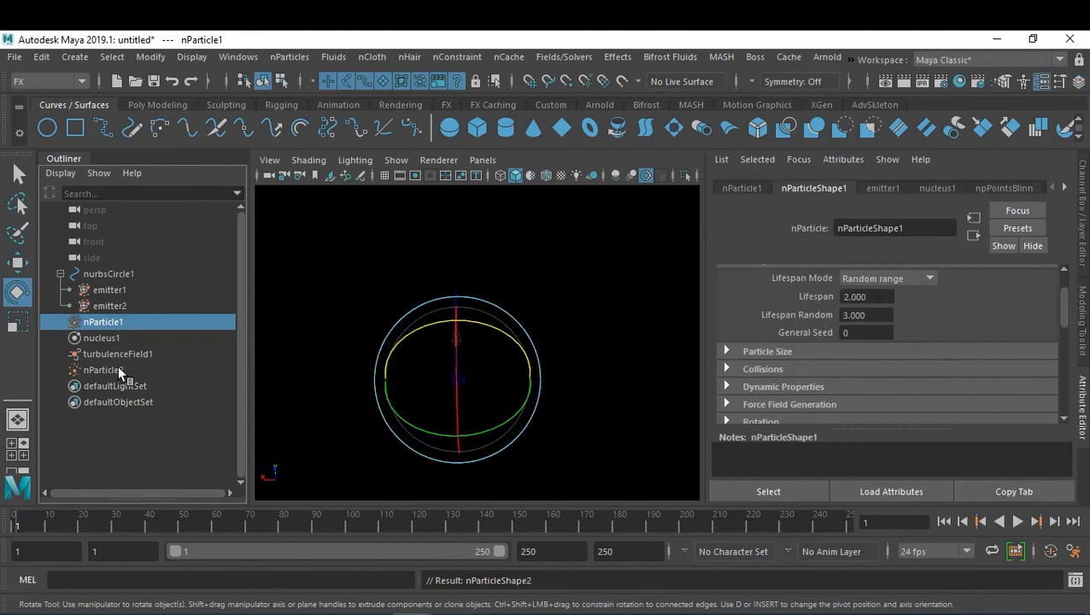
{"action": "left_click", "coordinate": [115, 371]}
{"action": "left_click", "coordinate": [910, 278]}
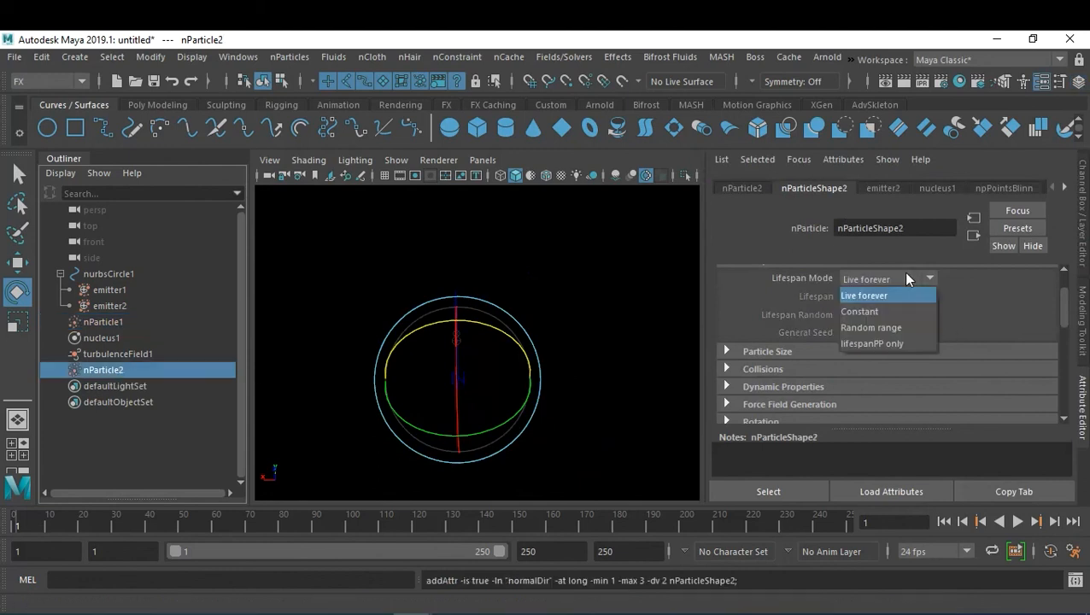
{"action": "left_click", "coordinate": [899, 337]}
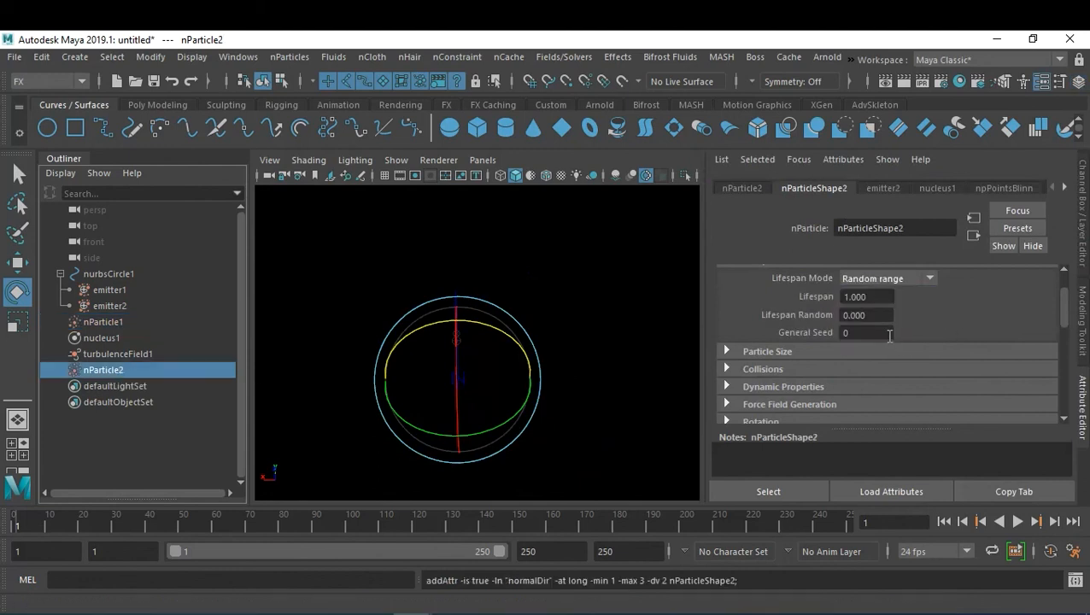
{"action": "left_click", "coordinate": [1018, 521]}
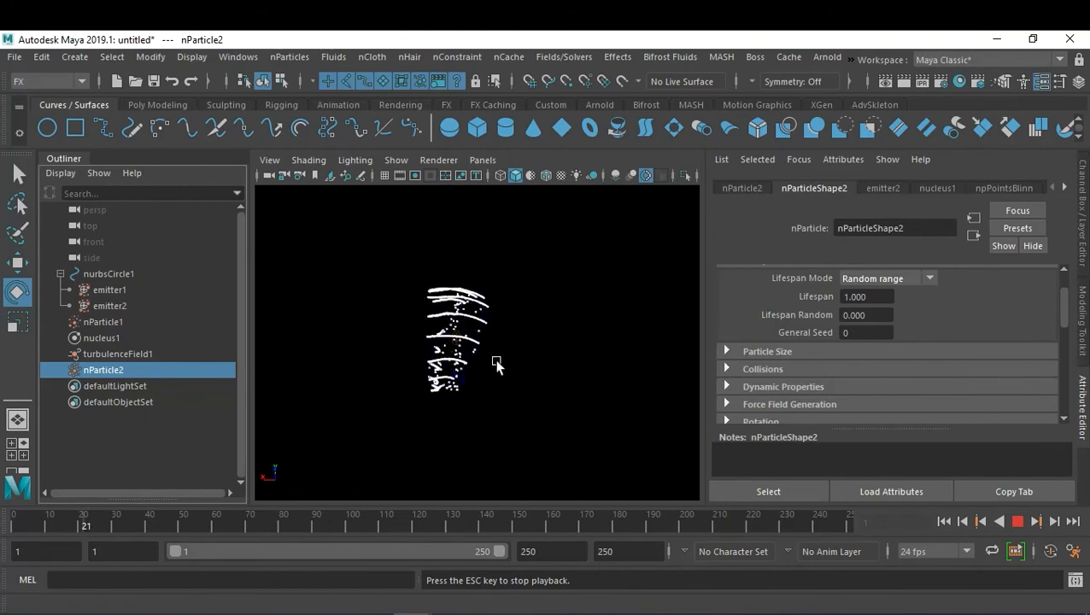
{"action": "left_click", "coordinate": [1017, 521]}
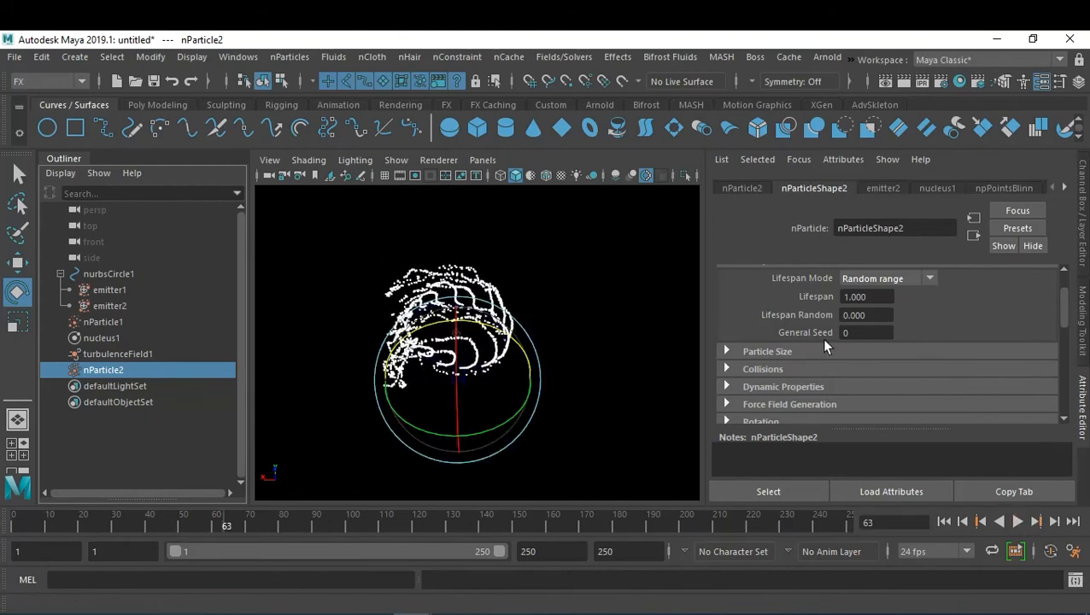
Step: Set the Lifespan of nParticle2 to 0.1 and replay the simulation from the first frame up to frame 54
{"action": "double_click", "coordinate": [875, 297]}
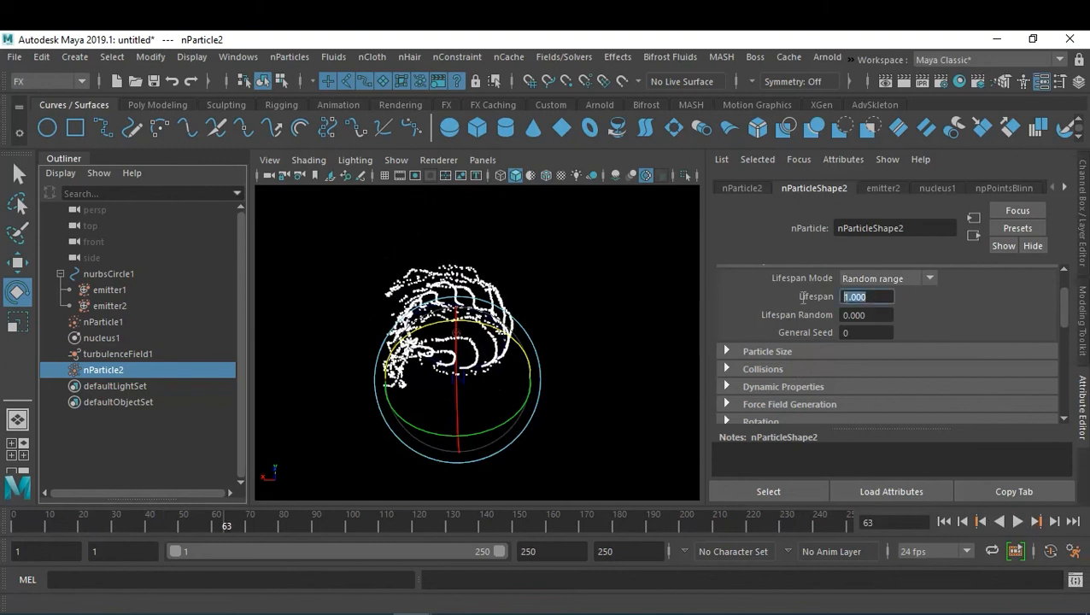
{"action": "type", "text": "0.1"}
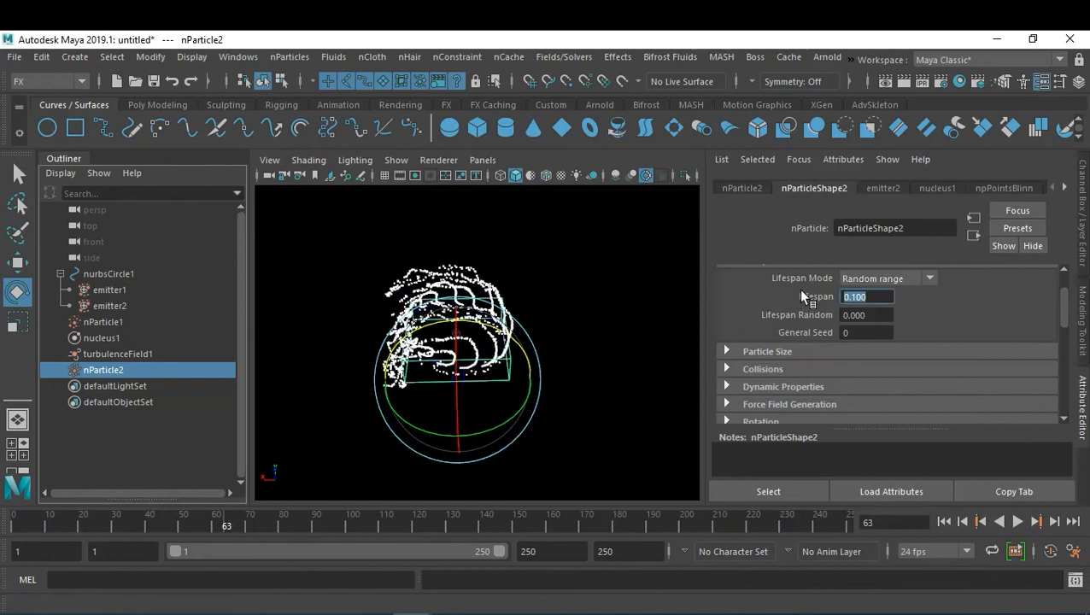
{"action": "key", "text": "Return"}
{"action": "left_click", "coordinate": [943, 521]}
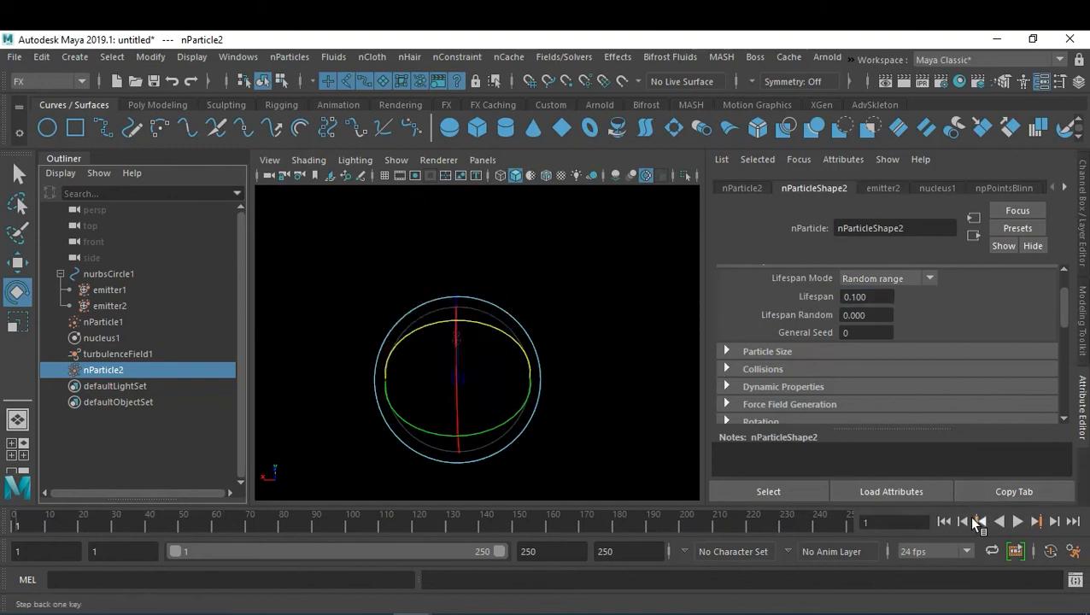
{"action": "left_click", "coordinate": [1016, 521]}
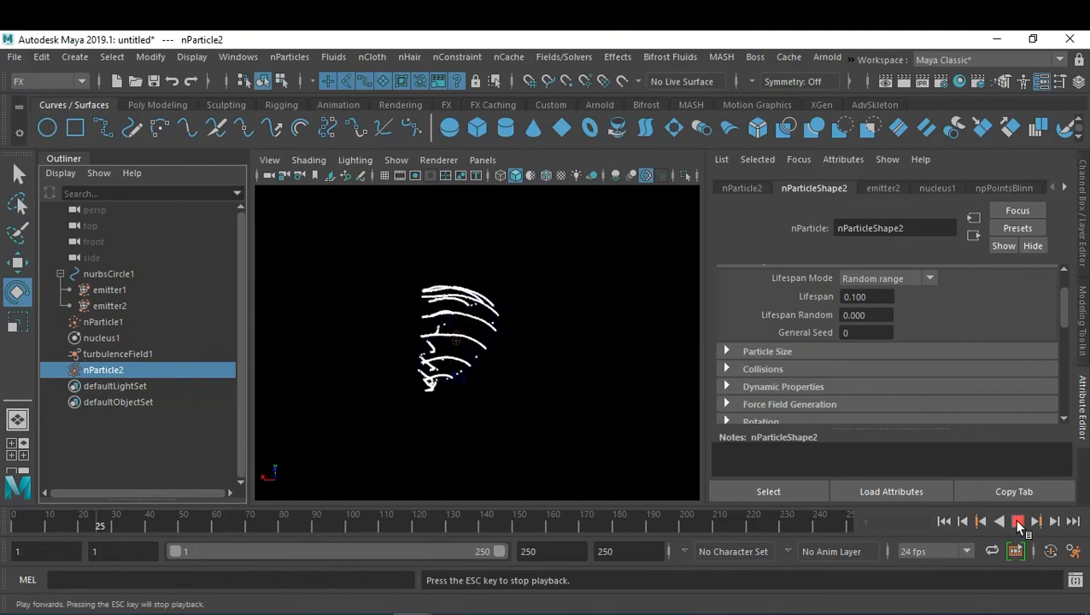
{"action": "left_click", "coordinate": [1016, 521]}
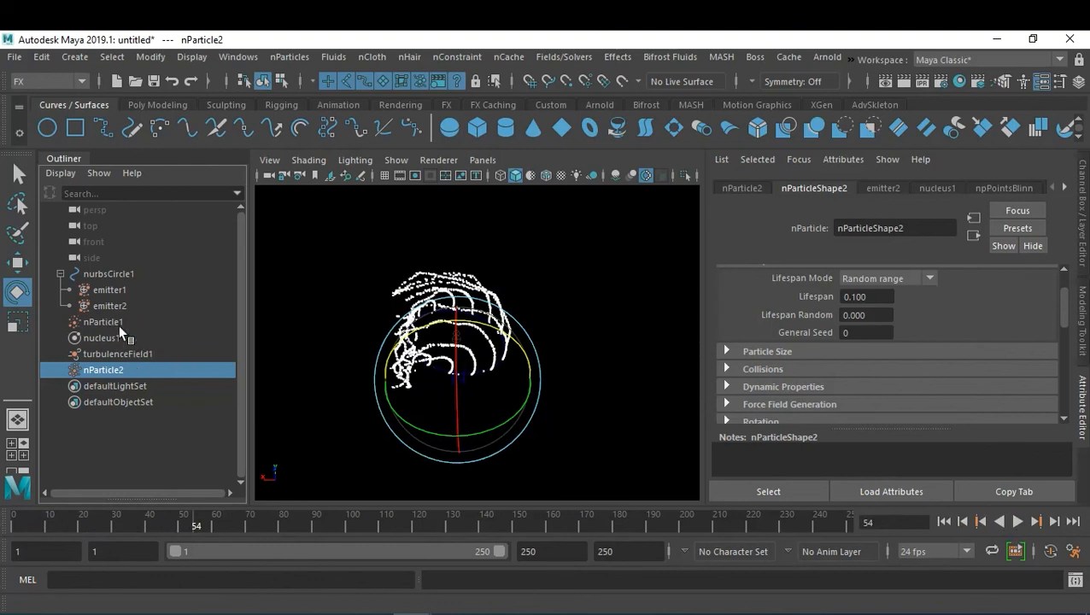
Step: Enable Scale Rate By Object Size on emitter2 and replay the simulation from the first frame up to frame 56
{"action": "left_click", "coordinate": [110, 305]}
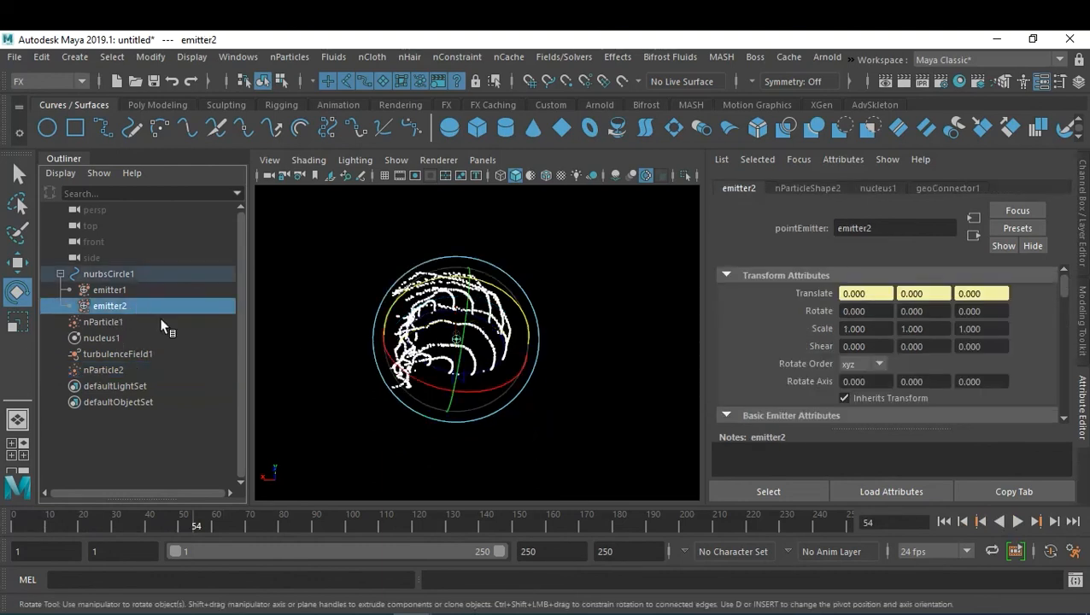
{"action": "scroll", "coordinate": [960, 355], "scroll_direction": "down", "scroll_amount": 3}
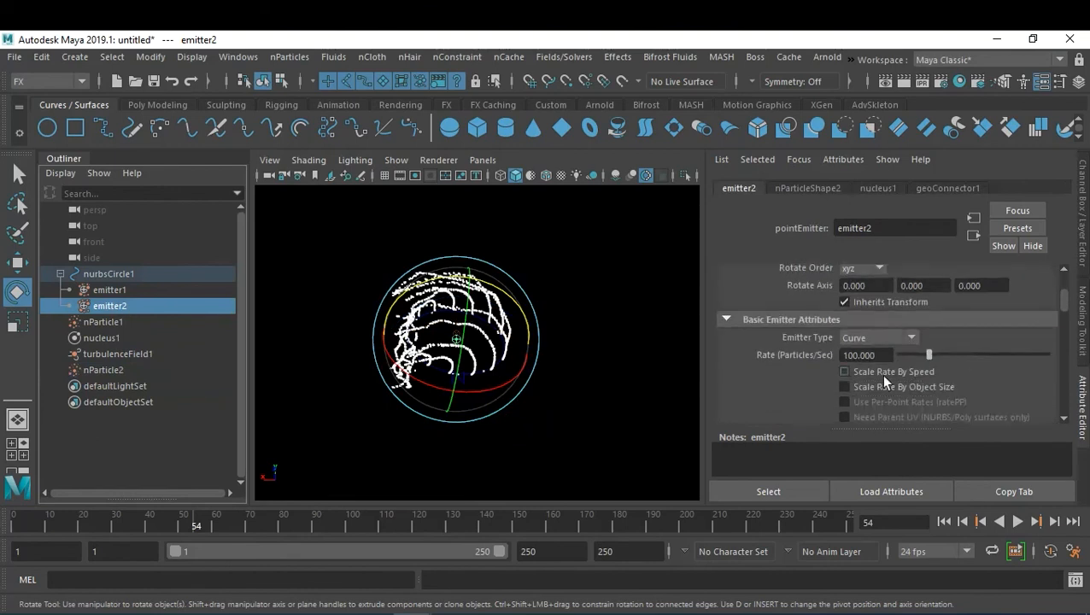
{"action": "left_click", "coordinate": [881, 390]}
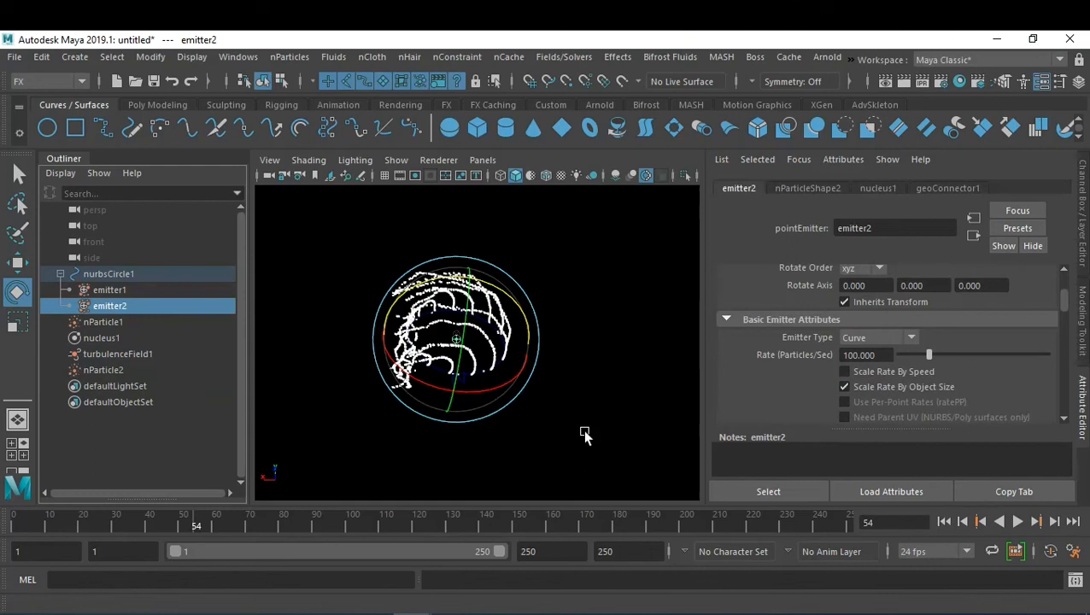
{"action": "right_click_drag", "start_coordinate": [529, 387], "coordinate": [620, 400], "text": "alt"}
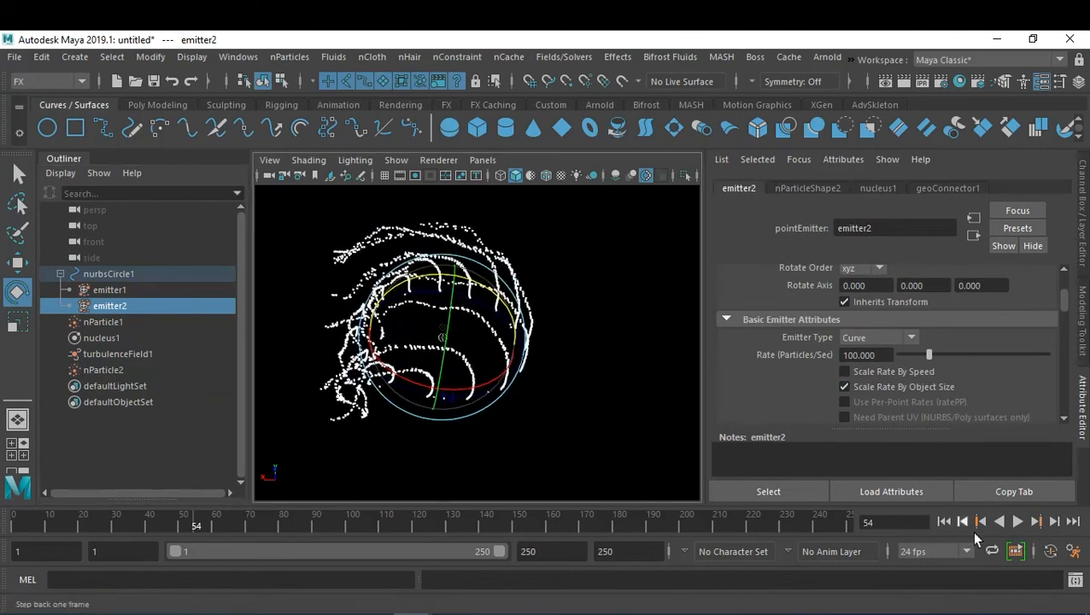
{"action": "left_click", "coordinate": [945, 521]}
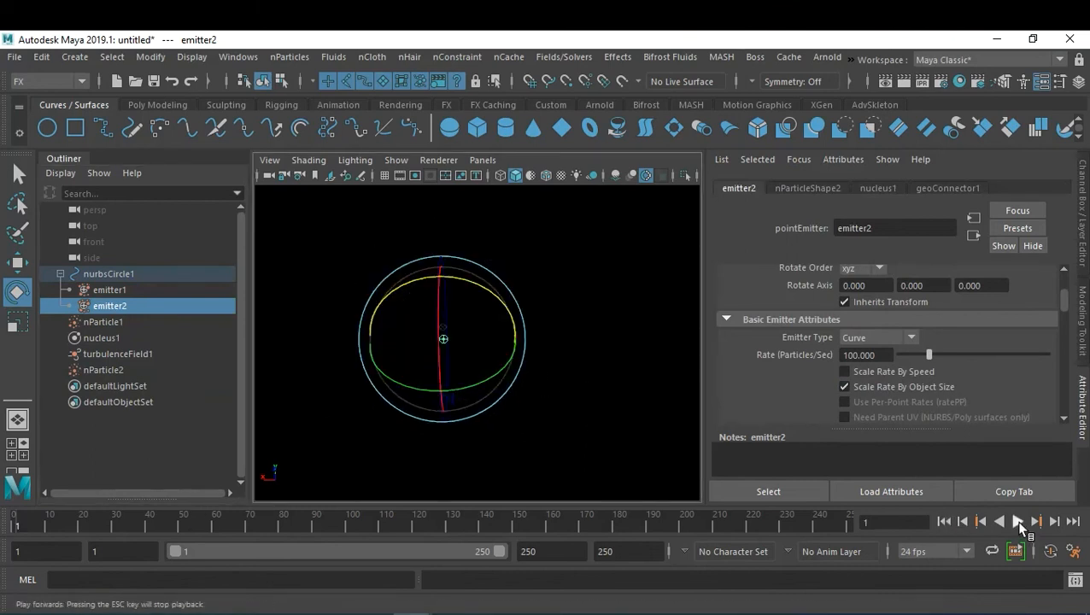
{"action": "left_click", "coordinate": [1016, 521]}
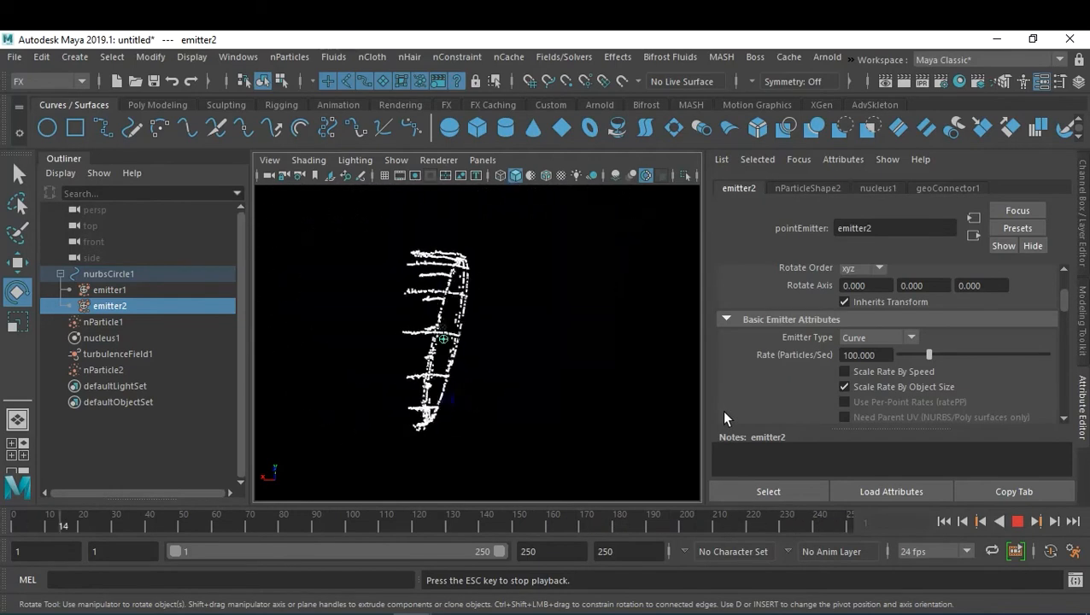
{"action": "key", "text": "Escape"}
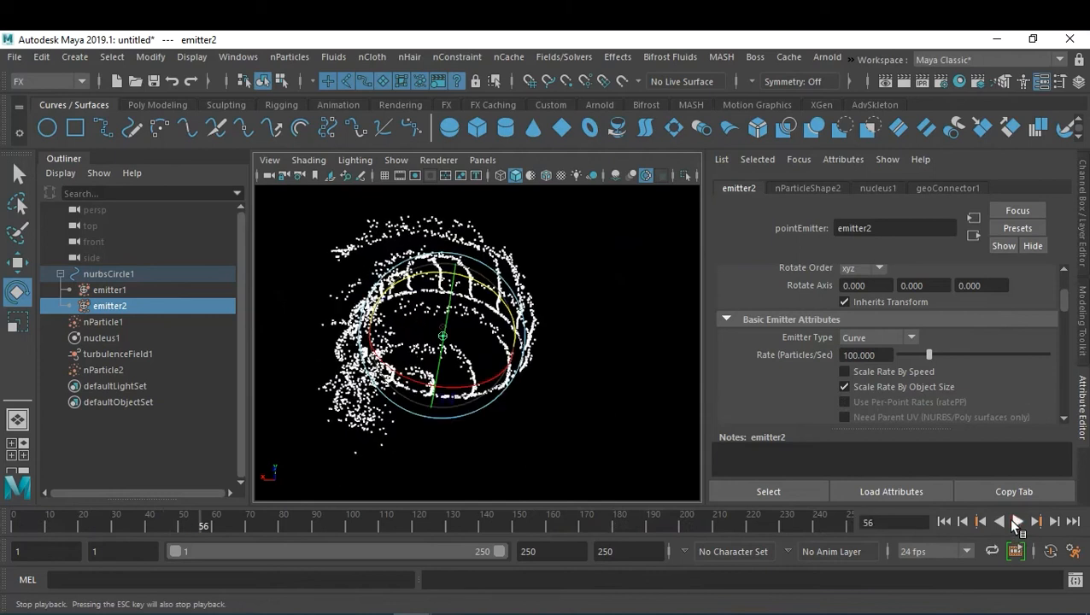
Step: Return to the first frame, display the control vertices of nurbsCircle1 and select all of them
{"action": "left_click", "coordinate": [126, 274]}
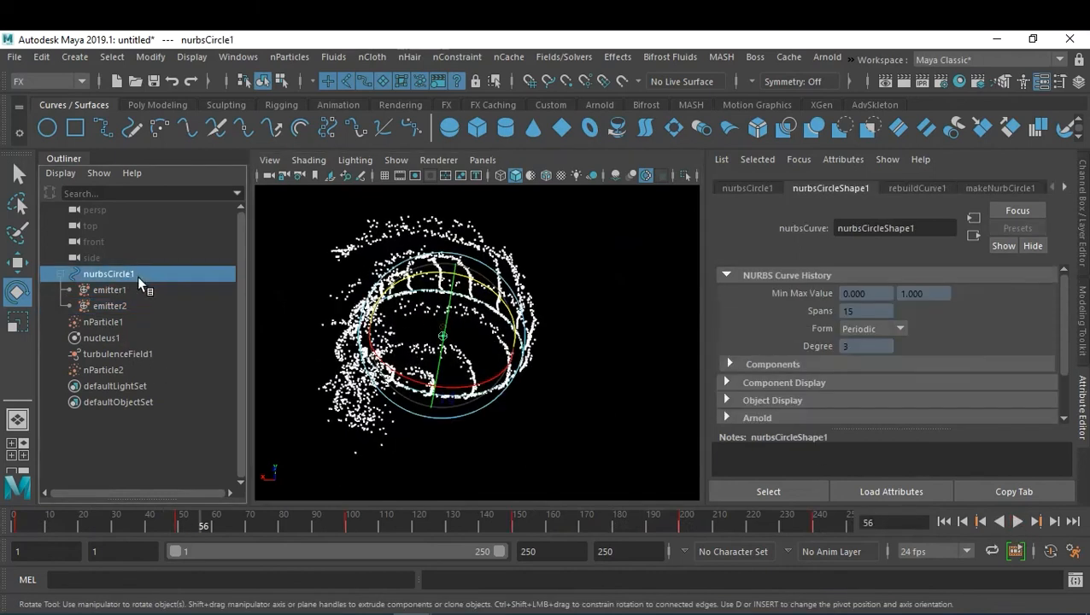
{"action": "left_click", "coordinate": [943, 519]}
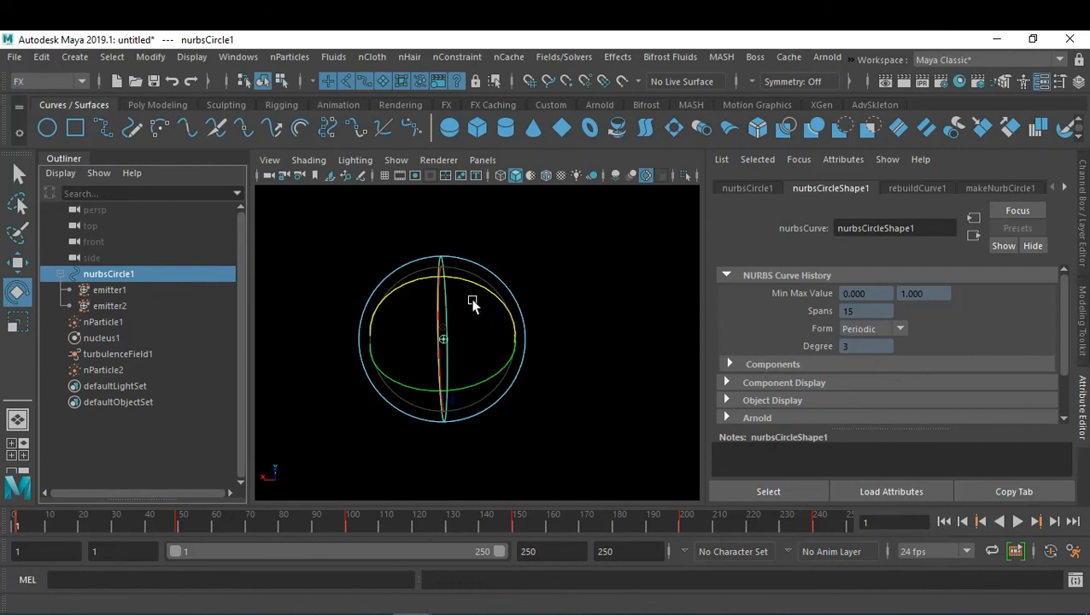
{"action": "left_click", "coordinate": [535, 397]}
{"action": "left_click", "coordinate": [439, 382]}
{"action": "right_click", "coordinate": [437, 376]}
{"action": "right_click_drag", "start_coordinate": [399, 320], "coordinate": [346, 192]}
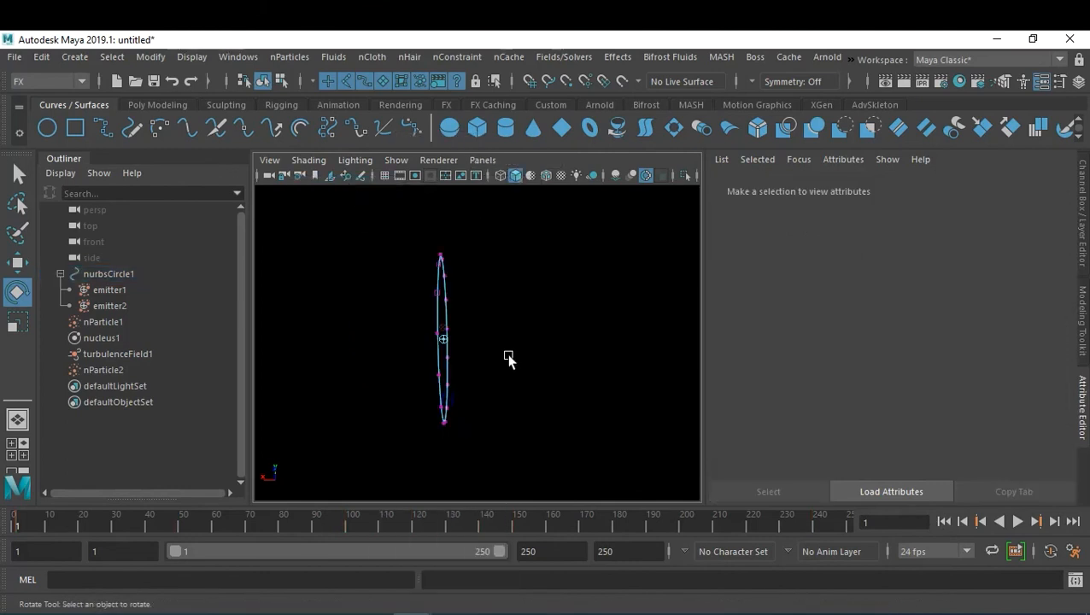
{"action": "left_click_drag", "start_coordinate": [517, 357], "coordinate": [587, 342], "text": "alt"}
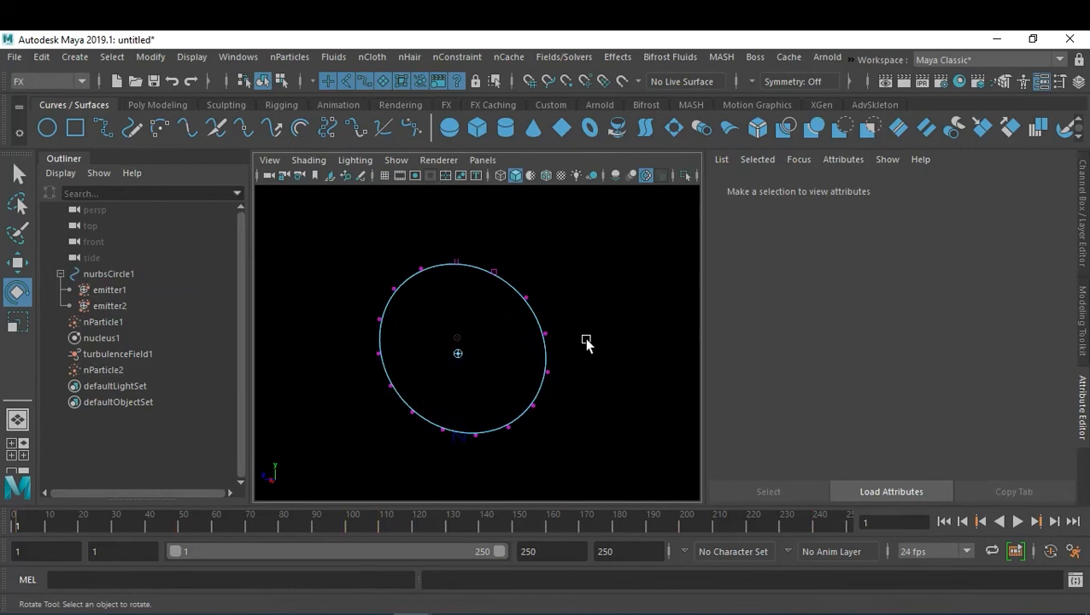
{"action": "left_click_drag", "start_coordinate": [581, 236], "coordinate": [338, 468]}
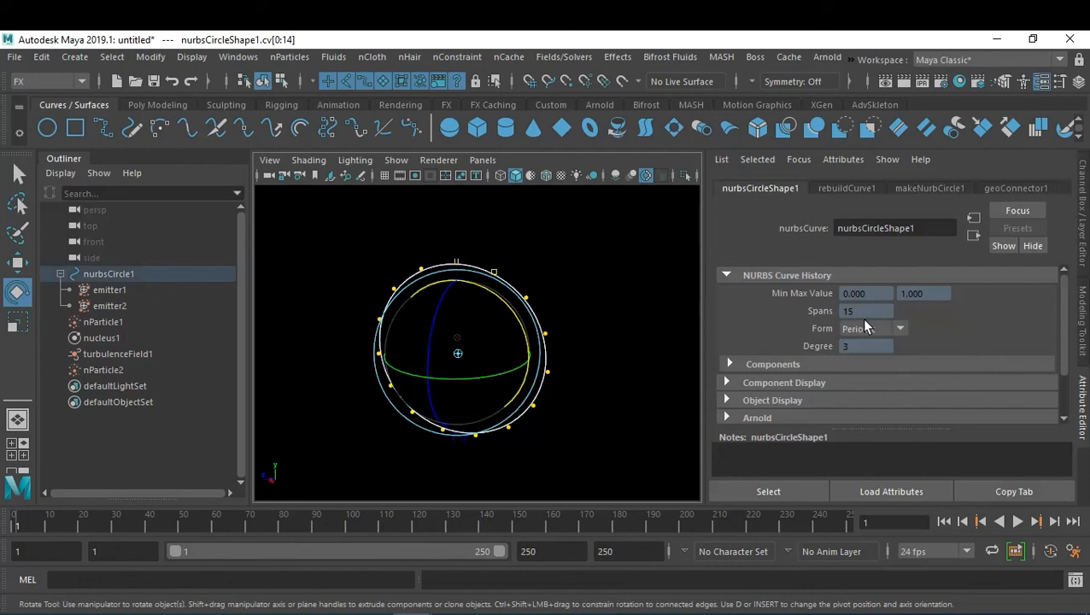
Step: Examine the makeNurbCircle1 attributes and the X, Y and Z values of the selected control vertices
{"action": "key", "text": "ctrl+a"}
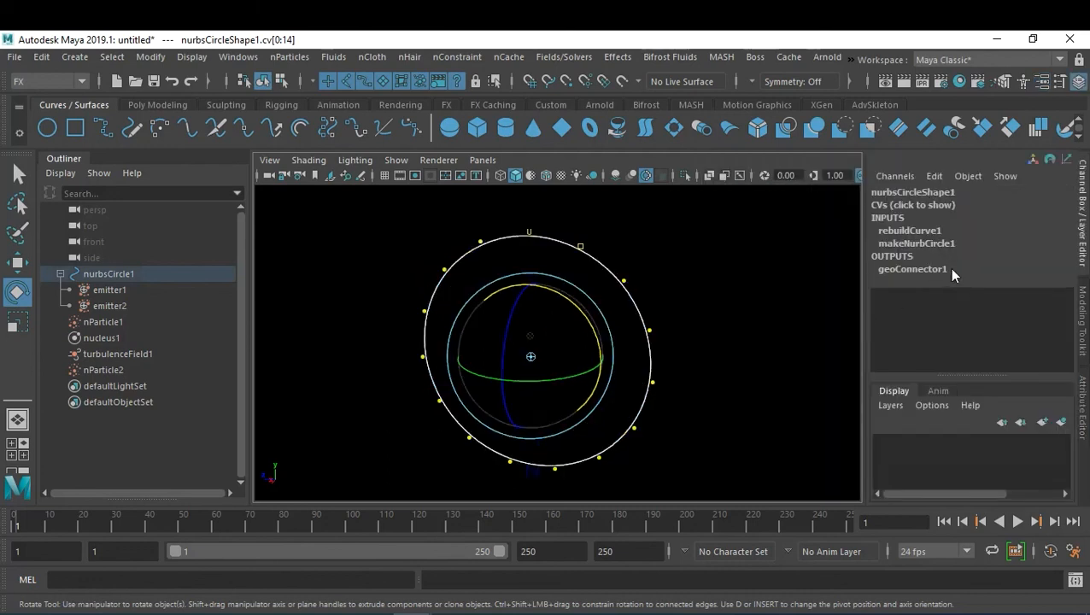
{"action": "left_click", "coordinate": [941, 249]}
{"action": "scroll", "coordinate": [1000, 292], "scroll_direction": "down", "scroll_amount": 1}
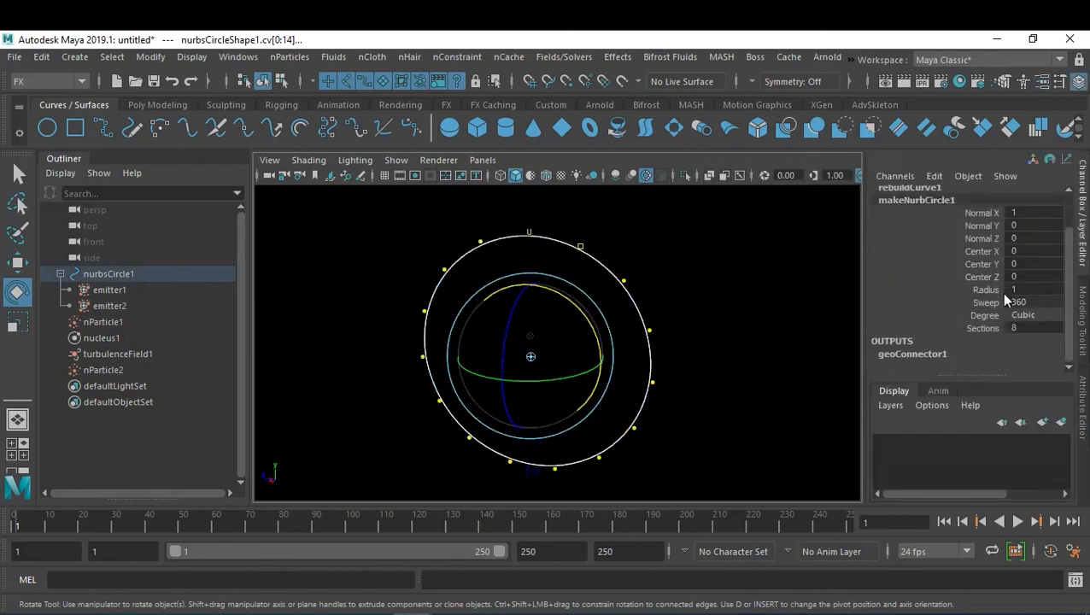
{"action": "scroll", "coordinate": [918, 273], "scroll_direction": "up", "scroll_amount": 2}
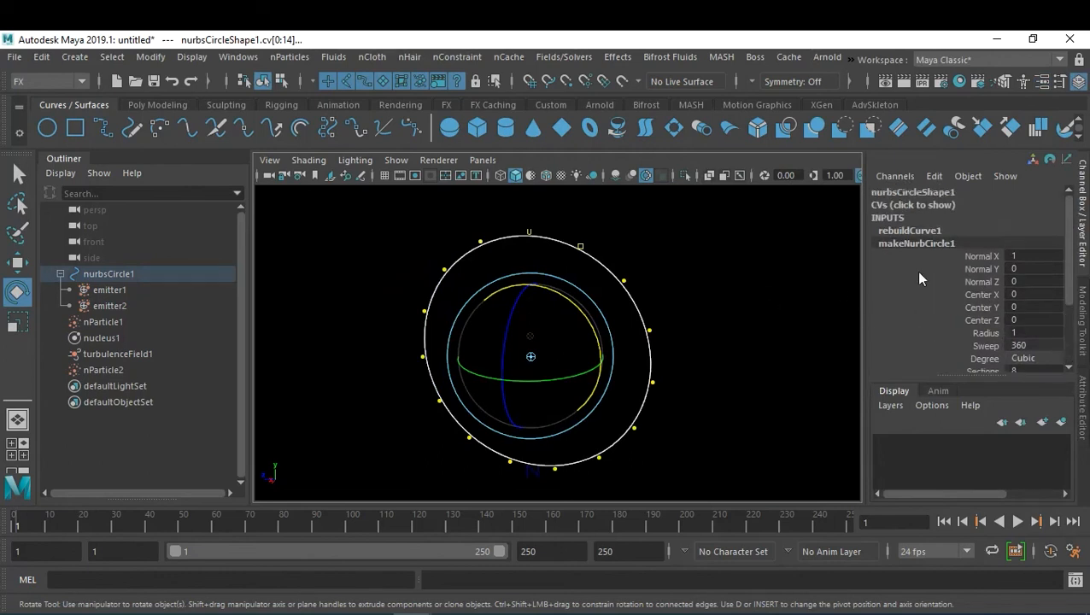
{"action": "left_click", "coordinate": [901, 206]}
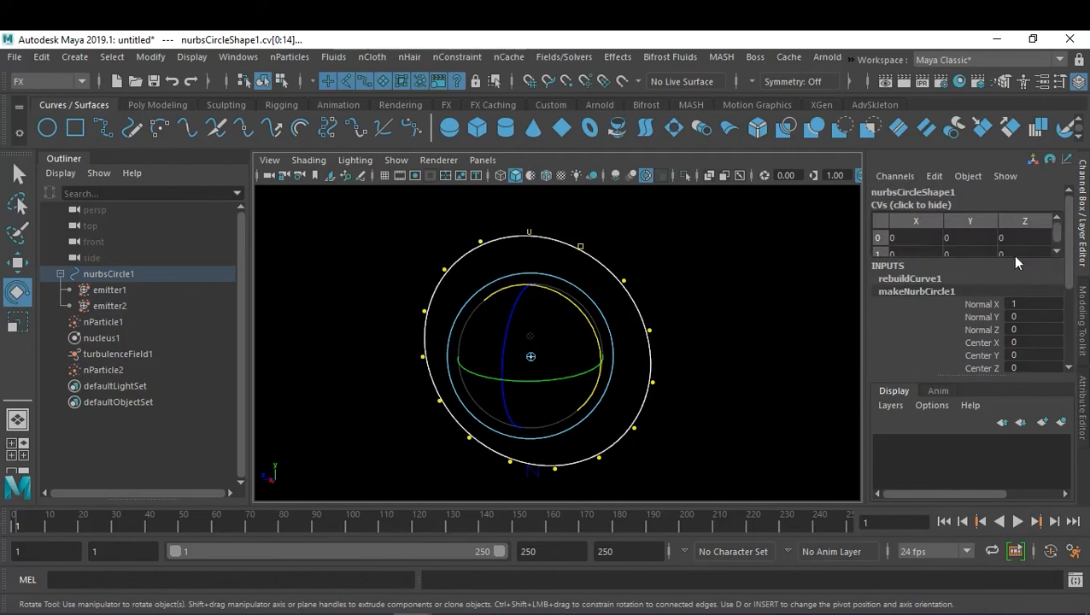
{"action": "left_click", "coordinate": [1056, 252]}
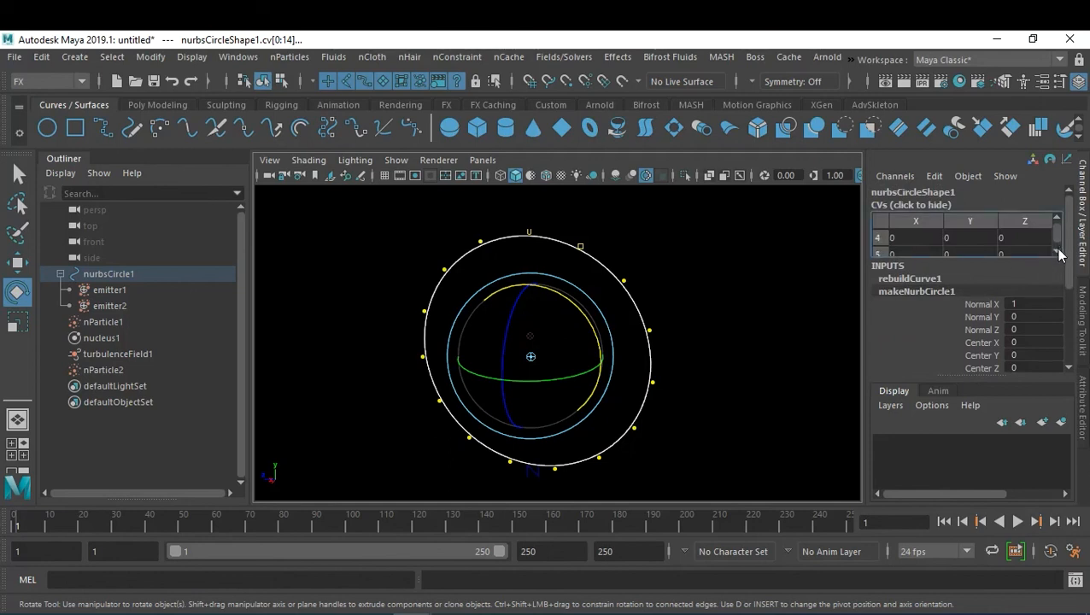
{"action": "left_click", "coordinate": [1058, 252]}
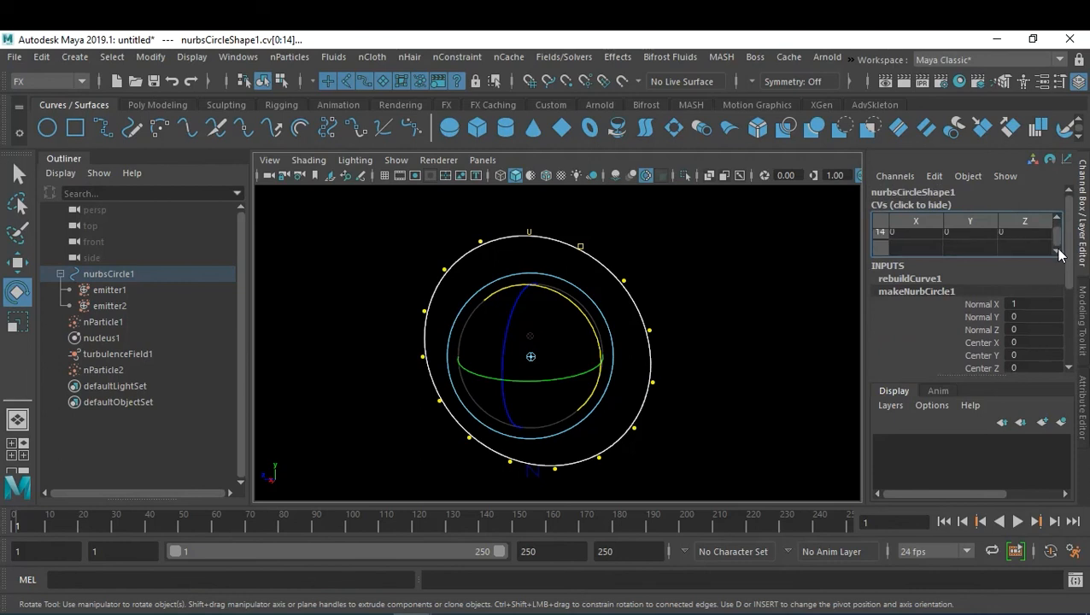
{"action": "left_click_drag", "start_coordinate": [1059, 237], "coordinate": [1059, 222]}
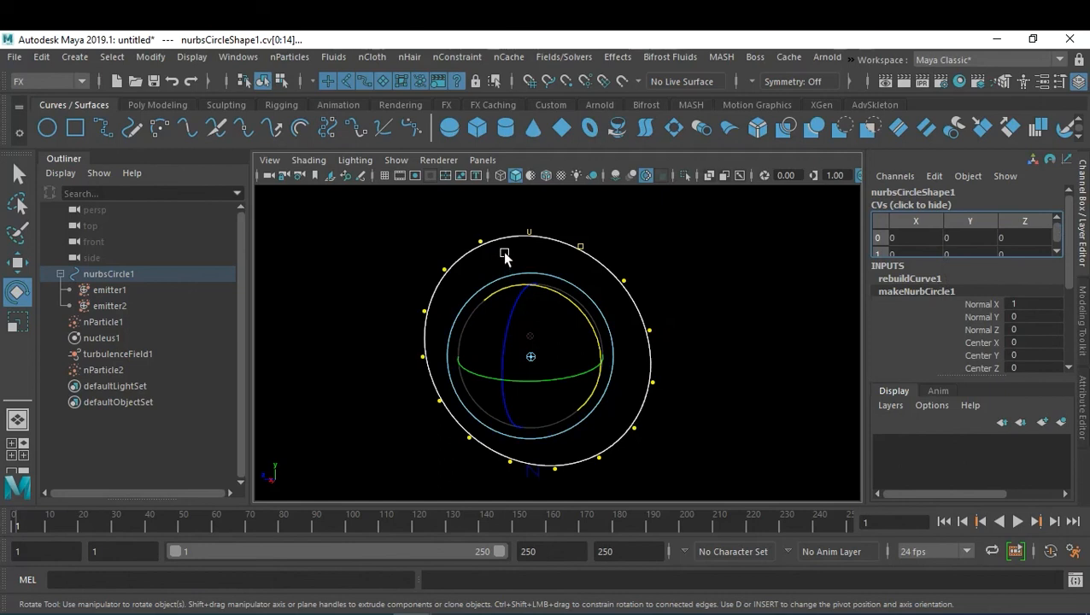
Step: Leave control vertex editing on nurbsCircle1 and add per-point emission rates to the curve
{"action": "left_click", "coordinate": [628, 255]}
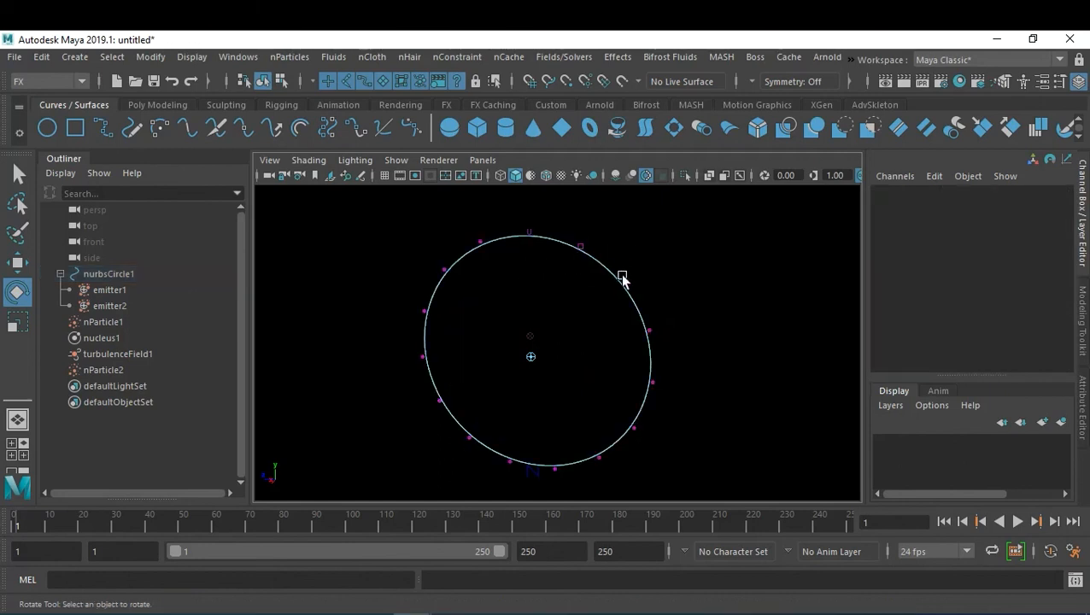
{"action": "key", "text": "F8"}
{"action": "key", "text": "F8"}
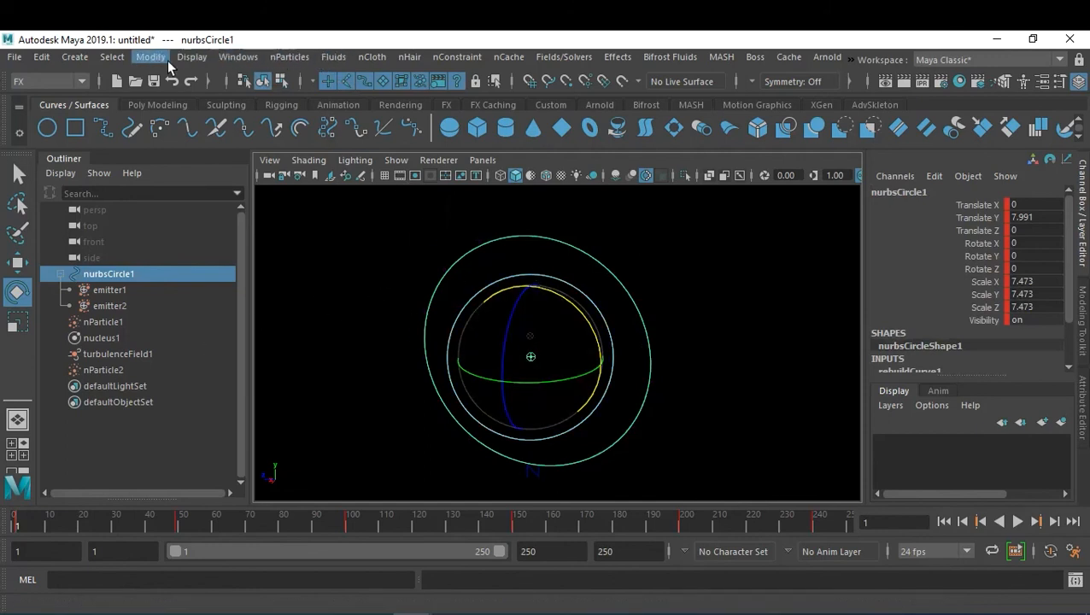
{"action": "left_click", "coordinate": [285, 54]}
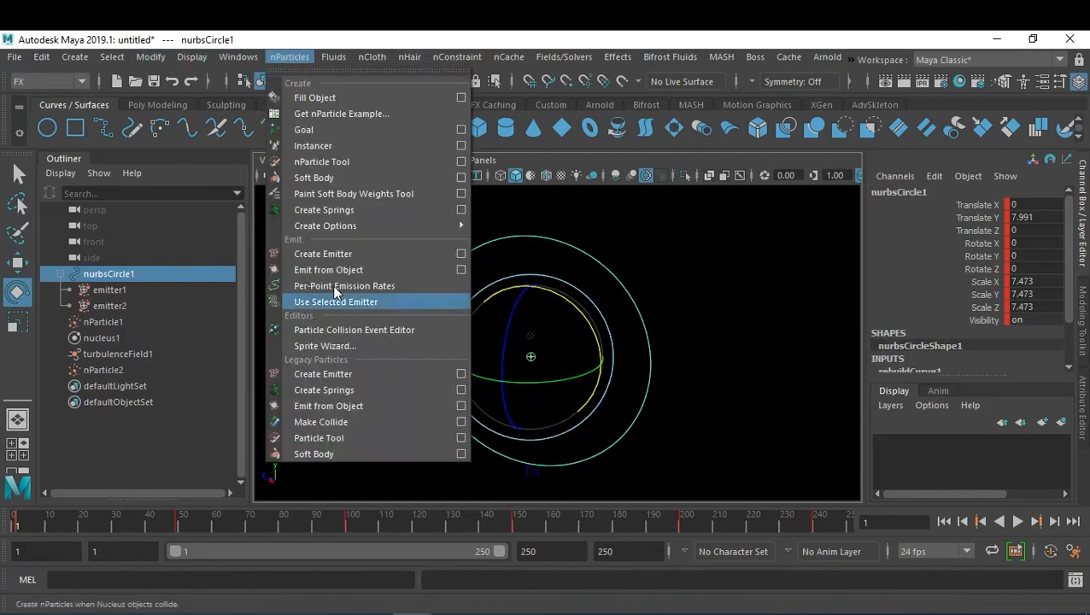
{"action": "left_click", "coordinate": [418, 287]}
Step: Examine the per-point emission rates of emitter1 and emitter2 on nurbsCircleShape1
{"action": "scroll", "coordinate": [1025, 324], "scroll_direction": "down", "scroll_amount": 3}
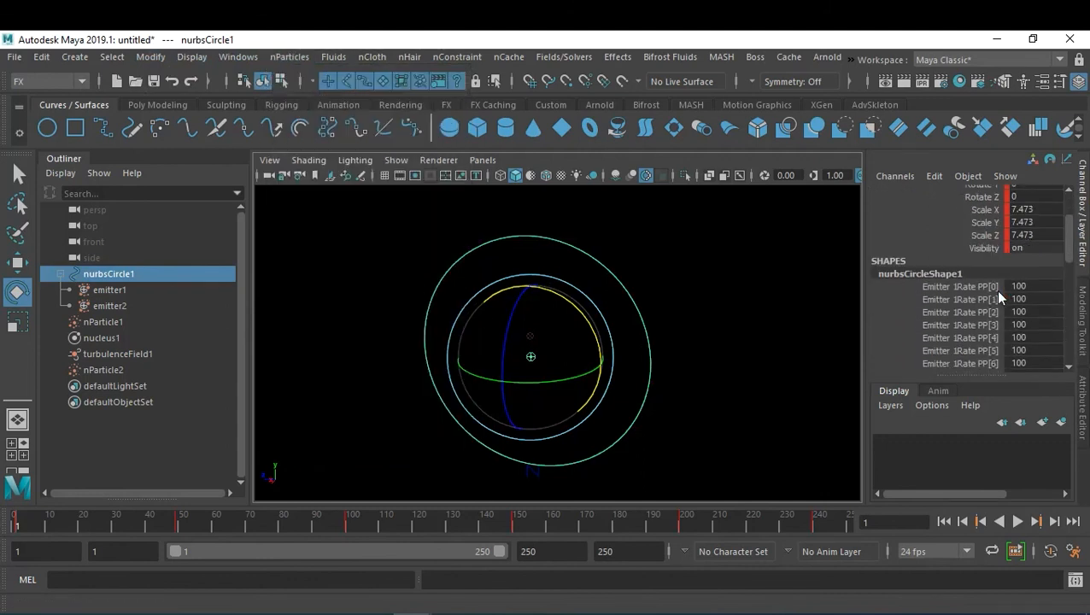
{"action": "scroll", "coordinate": [1008, 359], "scroll_direction": "down", "scroll_amount": 5}
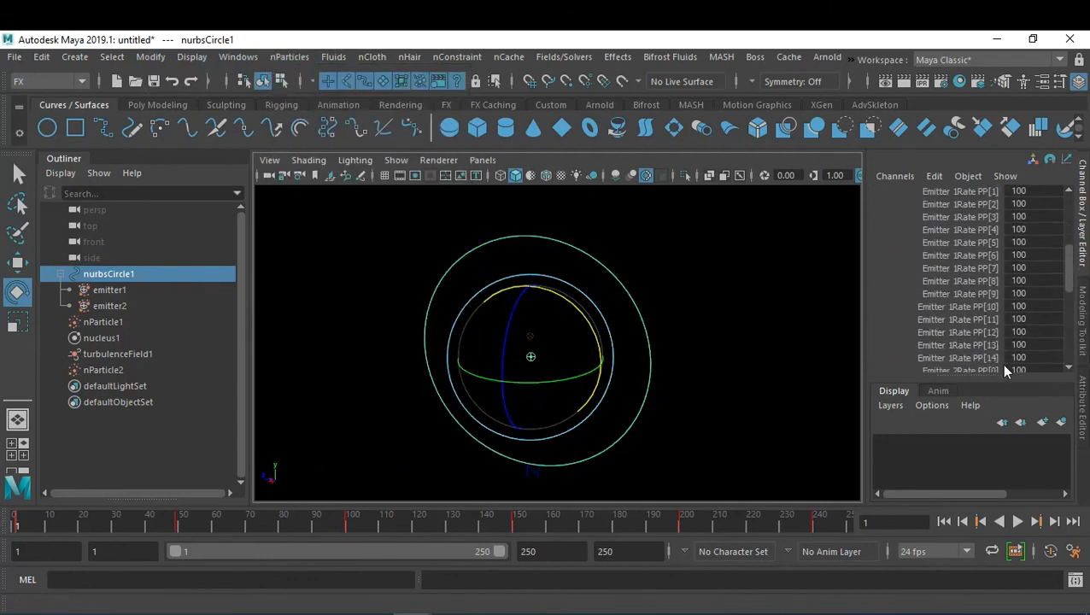
{"action": "scroll", "coordinate": [1029, 323], "scroll_direction": "down", "scroll_amount": 5}
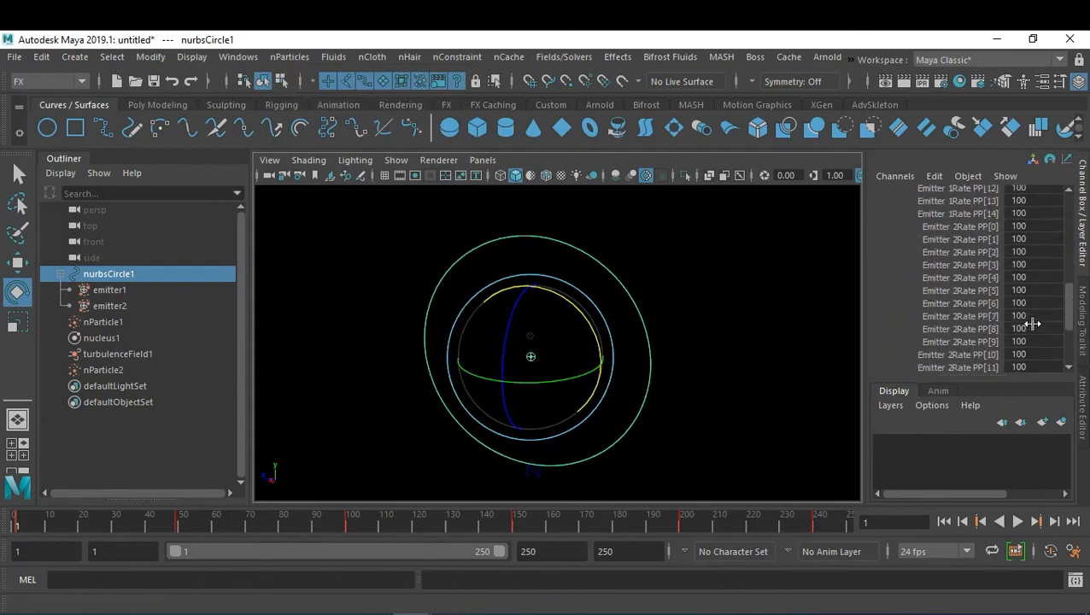
{"action": "scroll", "coordinate": [1034, 322], "scroll_direction": "down", "scroll_amount": 2}
{"action": "scroll", "coordinate": [1034, 323], "scroll_direction": "up", "scroll_amount": 10}
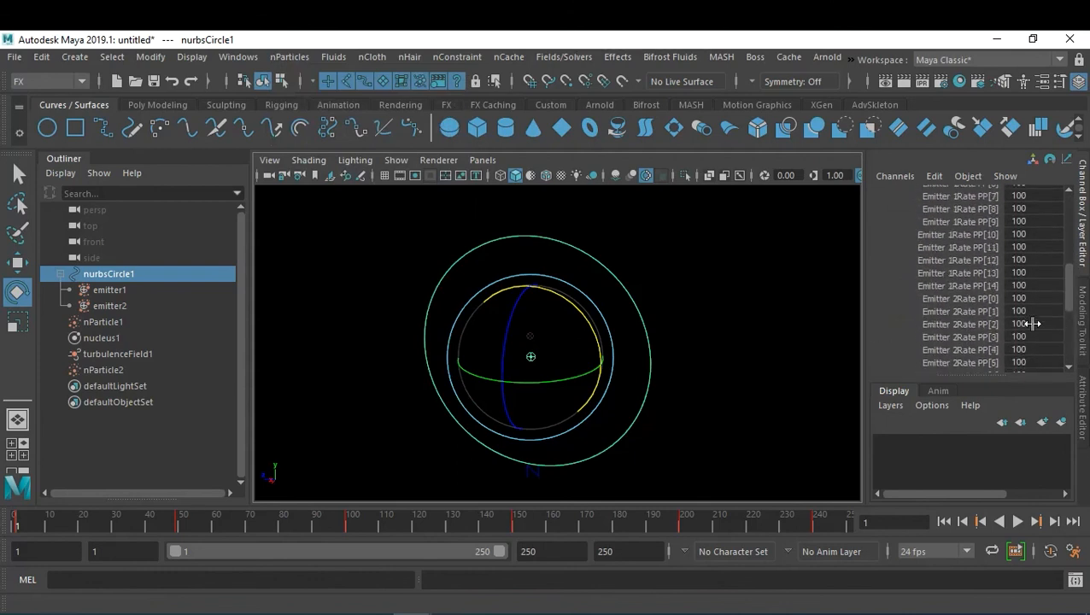
{"action": "scroll", "coordinate": [1031, 323], "scroll_direction": "down", "scroll_amount": 4}
{"action": "scroll", "coordinate": [1034, 312], "scroll_direction": "up", "scroll_amount": 4}
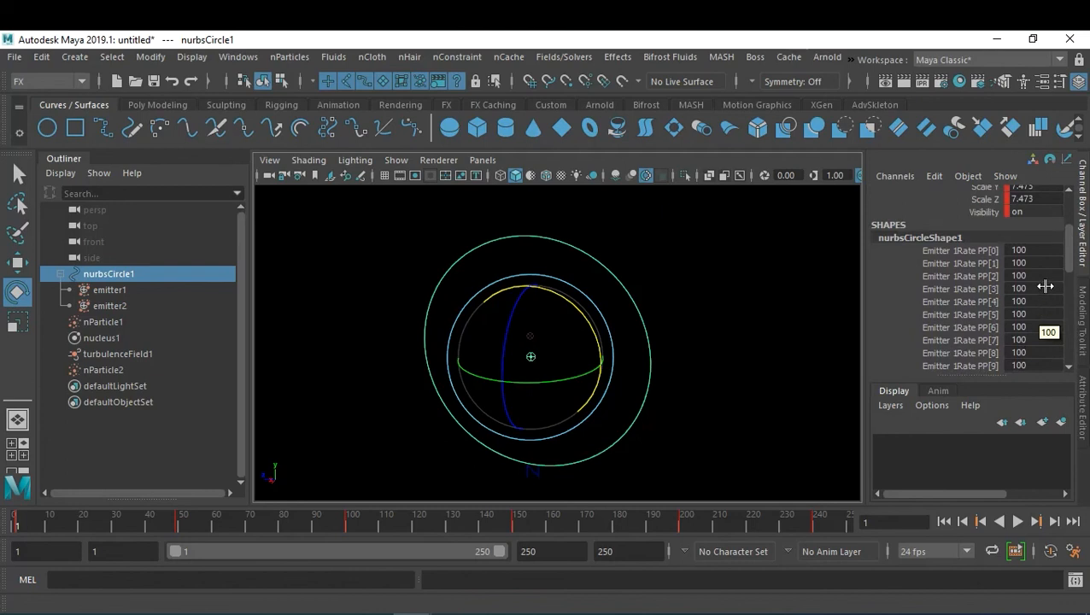
Step: Set Emitter 1 Rate PP[0], [2], [4], [6] and [8] to 0 on nurbsCircleShape1
{"action": "double_click", "coordinate": [1037, 251]}
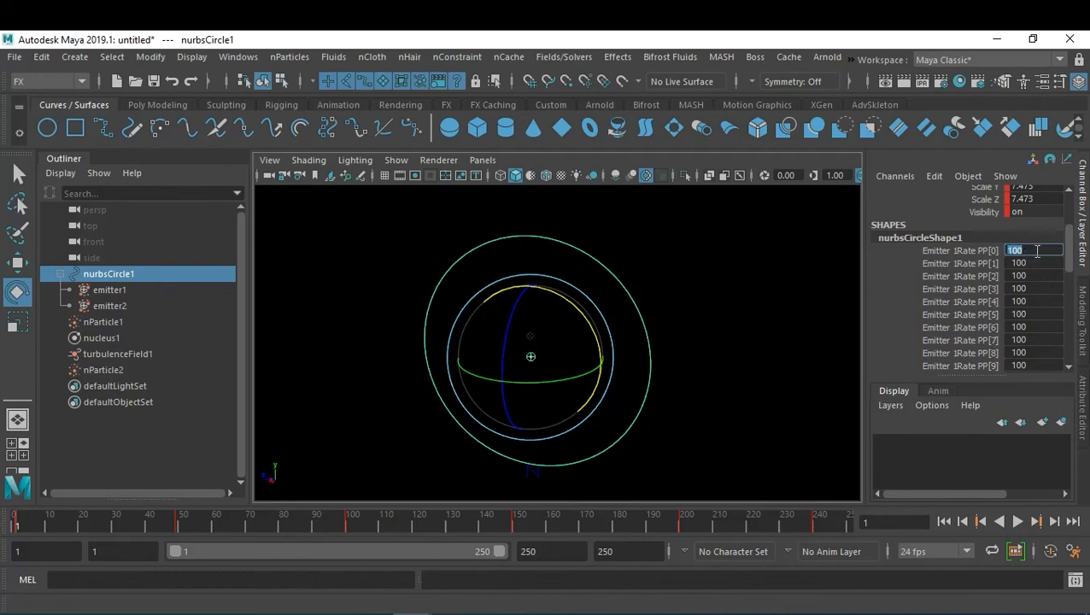
{"action": "type", "text": "0"}
{"action": "double_click", "coordinate": [1042, 276]}
{"action": "type", "text": "0"}
{"action": "key", "text": "Return"}
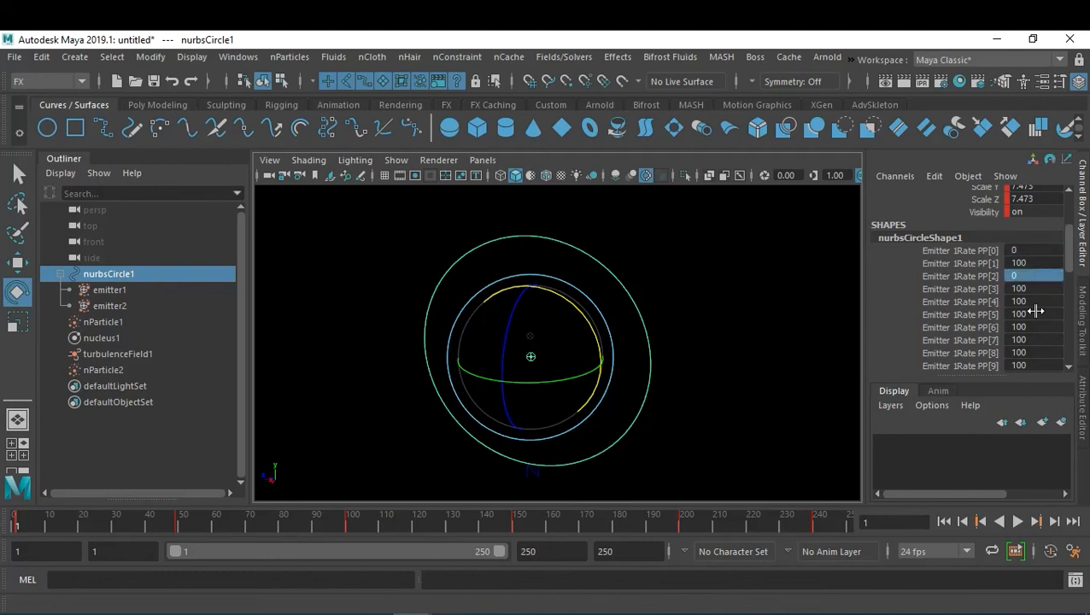
{"action": "double_click", "coordinate": [1035, 301]}
{"action": "type", "text": "0"}
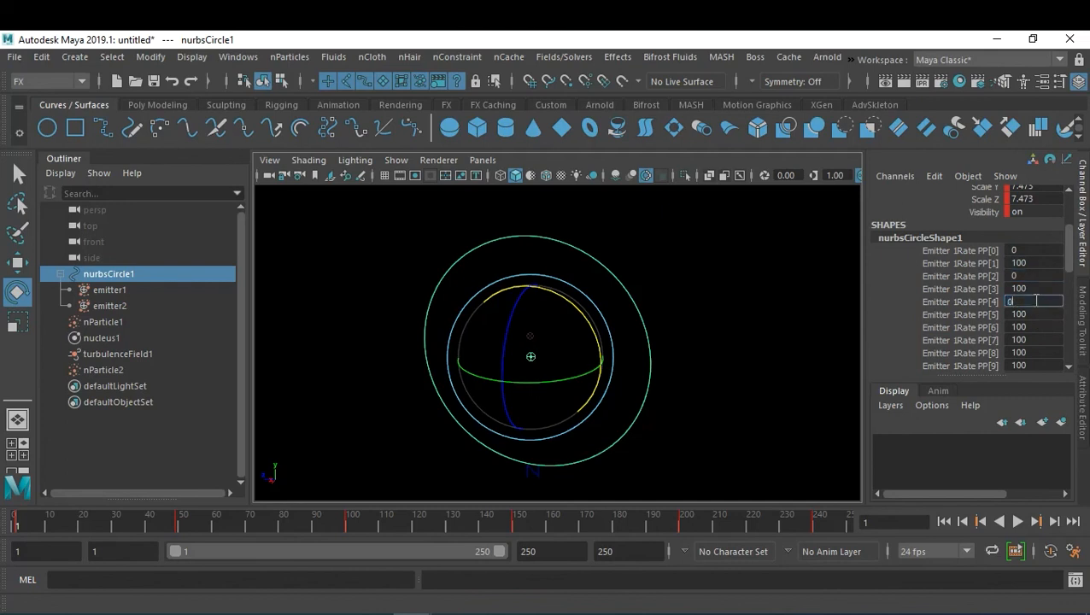
{"action": "double_click", "coordinate": [1036, 326]}
{"action": "type", "text": "0"}
{"action": "double_click", "coordinate": [1036, 350]}
{"action": "type", "text": "0"}
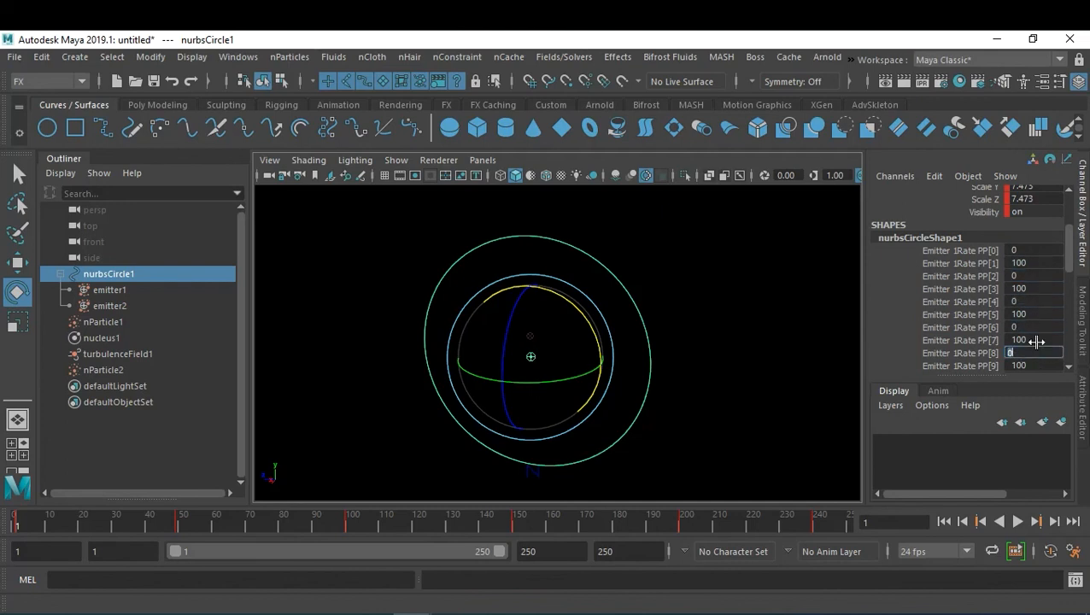
{"action": "key", "text": "Return"}
Step: Set Emitter 1 Rate PP[10], [12] and [14] to 0 on nurbsCircleShape1
{"action": "scroll", "coordinate": [1051, 311], "scroll_direction": "down", "scroll_amount": 3}
{"action": "double_click", "coordinate": [1039, 342]}
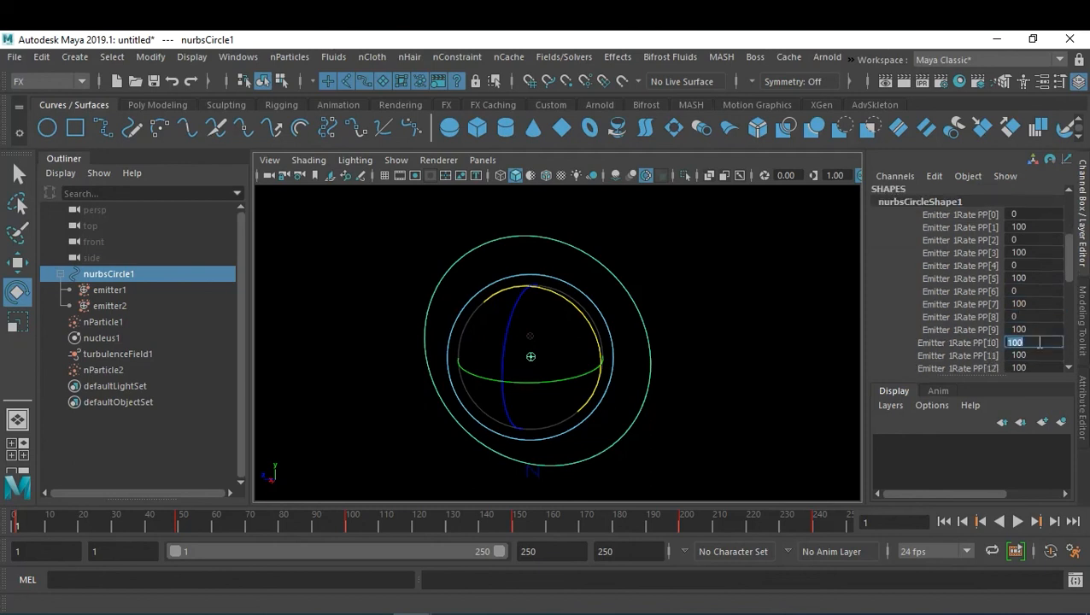
{"action": "type", "text": "0"}
{"action": "double_click", "coordinate": [1036, 367]}
{"action": "type", "text": "0"}
{"action": "key", "text": "Return"}
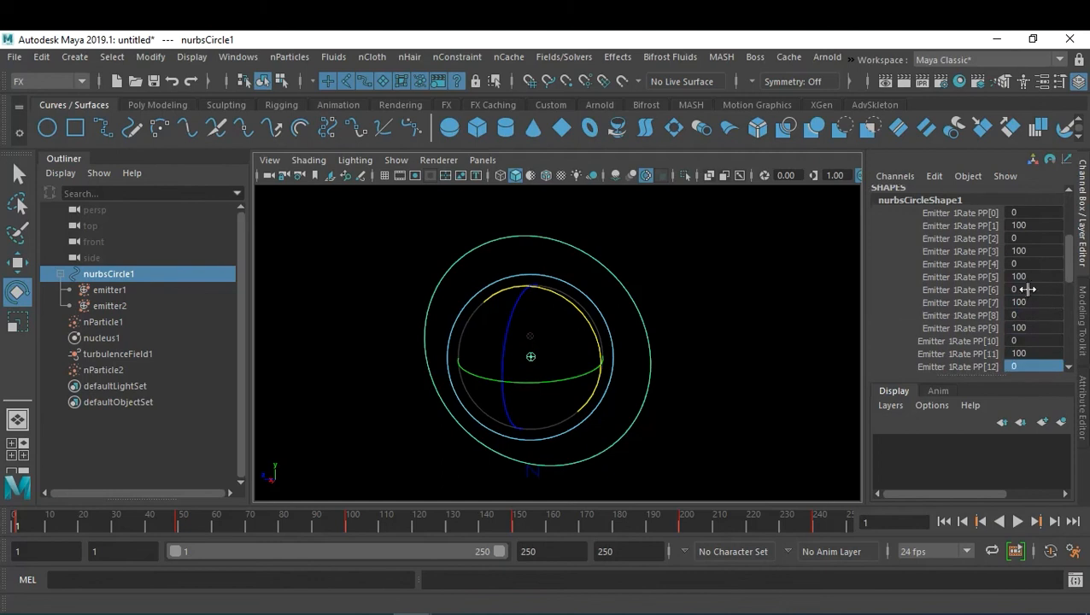
{"action": "scroll", "coordinate": [1023, 273], "scroll_direction": "down", "scroll_amount": 3}
{"action": "double_click", "coordinate": [1025, 357]}
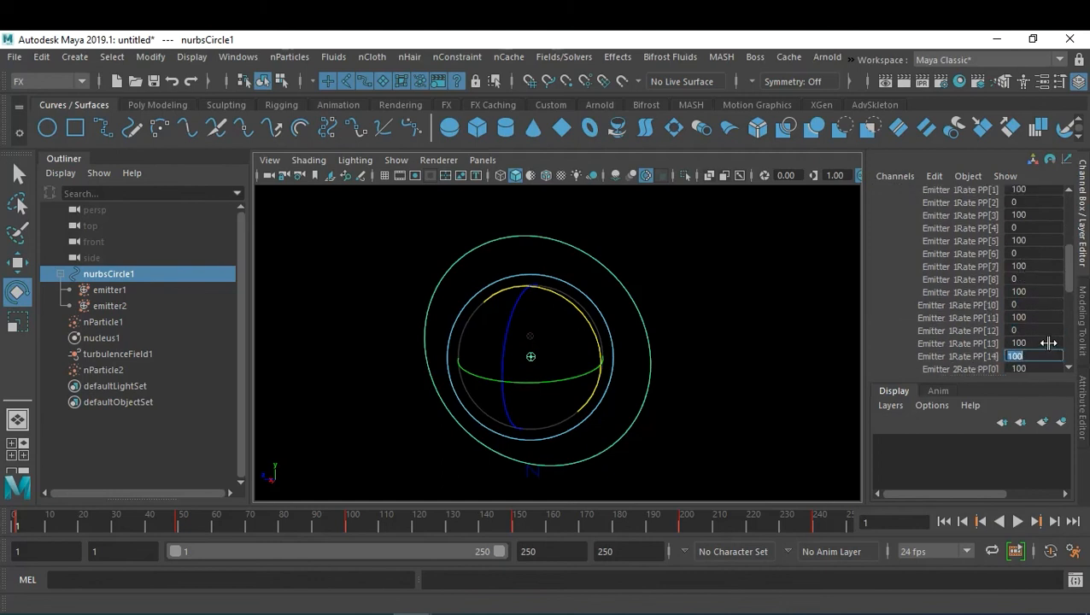
{"action": "type", "text": "0"}
{"action": "key", "text": "Return"}
Step: Set Emitter 2 Rate PP[1], [3], [5] and [7] to 0 on nurbsCircleShape1
{"action": "scroll", "coordinate": [1041, 310], "scroll_direction": "down", "scroll_amount": 3}
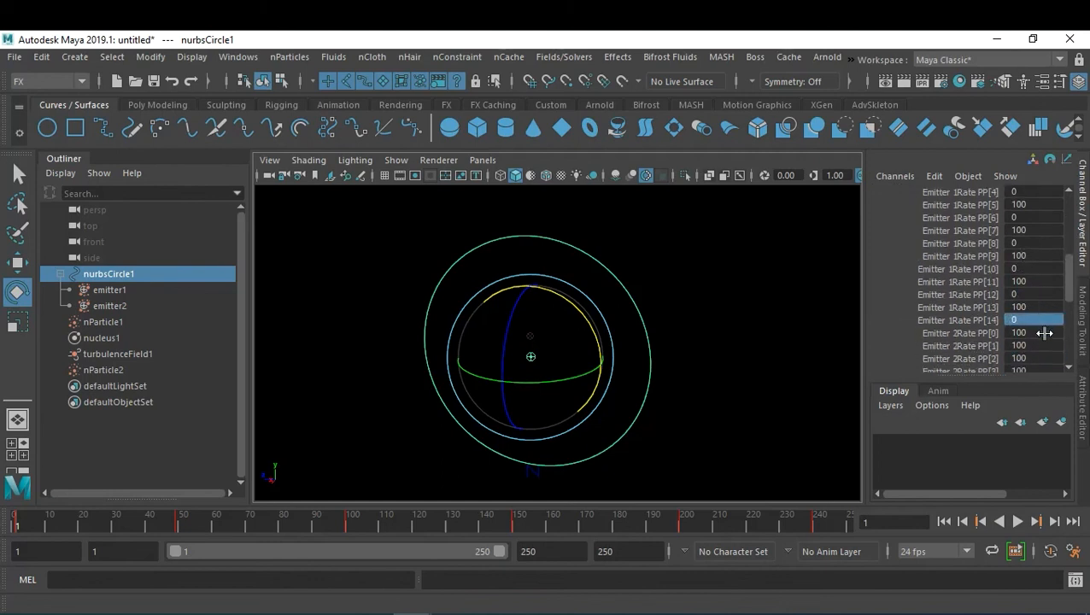
{"action": "double_click", "coordinate": [1039, 345]}
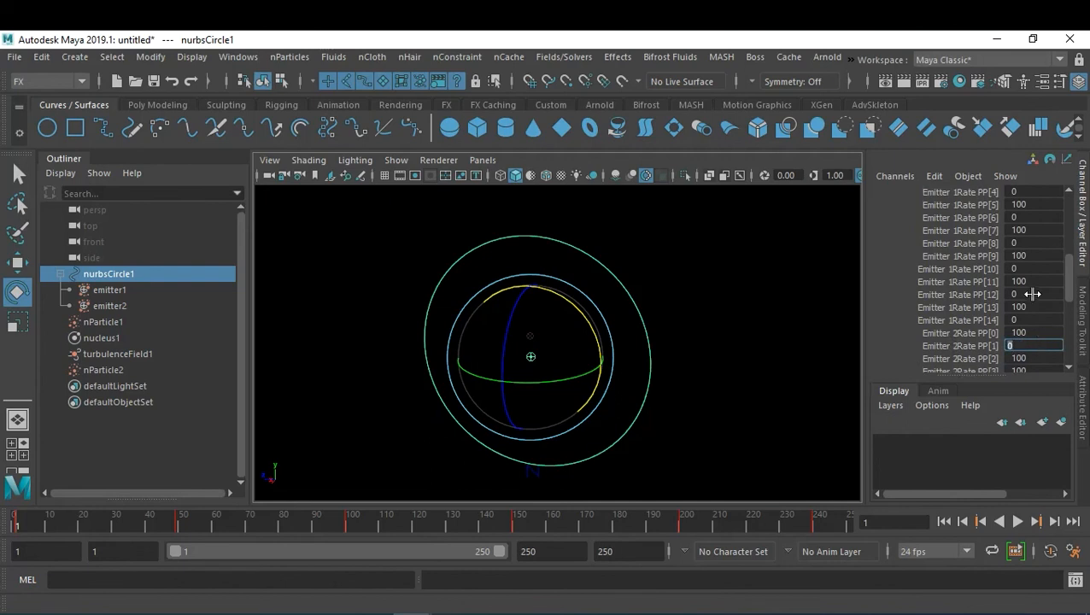
{"action": "scroll", "coordinate": [1033, 294], "scroll_direction": "down", "scroll_amount": 3}
{"action": "double_click", "coordinate": [1035, 334]}
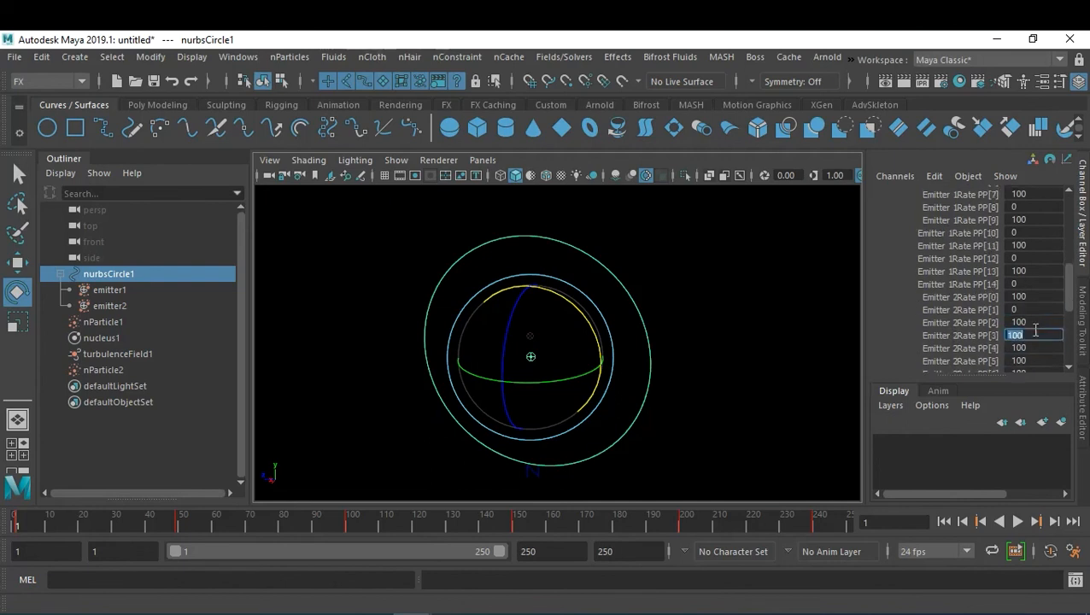
{"action": "type", "text": "0"}
{"action": "key", "text": "Return"}
{"action": "double_click", "coordinate": [1041, 360]}
{"action": "type", "text": "0"}
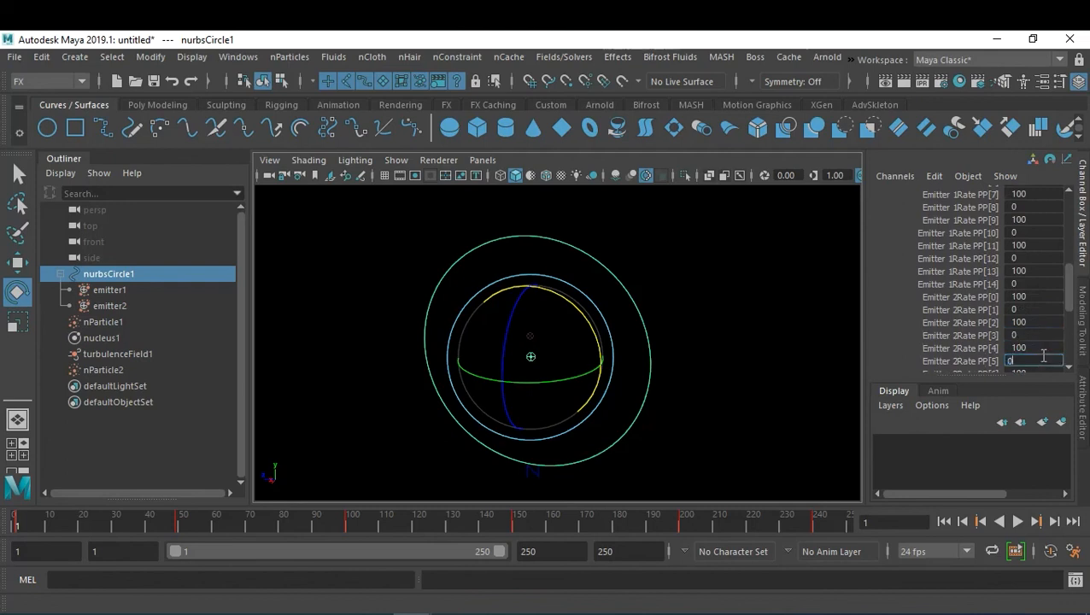
{"action": "key", "text": "Return"}
{"action": "scroll", "coordinate": [1038, 328], "scroll_direction": "down", "scroll_amount": 3}
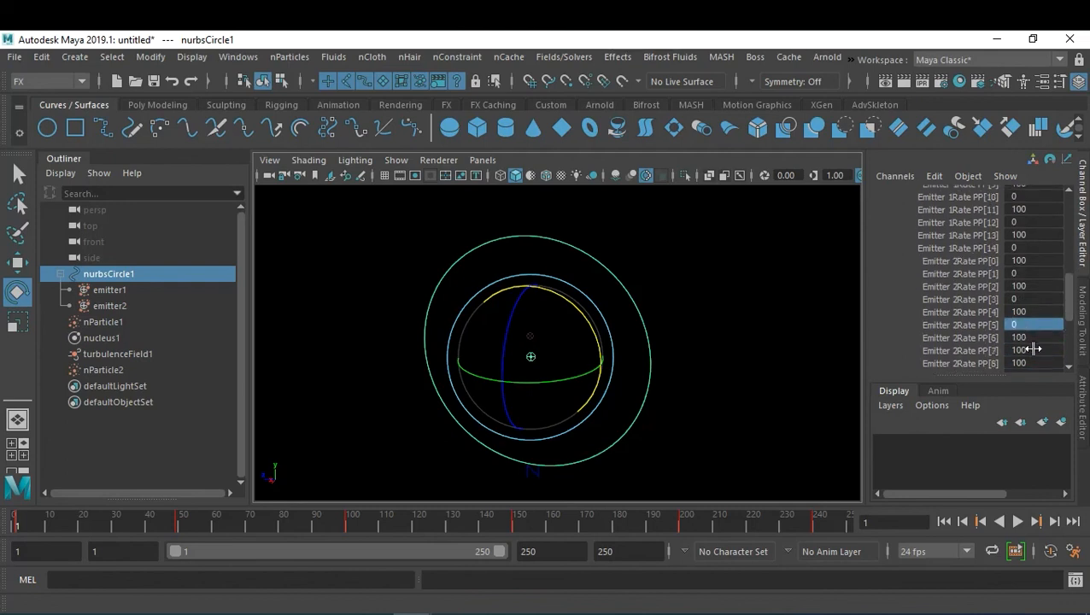
{"action": "double_click", "coordinate": [1036, 349]}
{"action": "type", "text": "0"}
{"action": "key", "text": "Return"}
Step: Set Emitter 2 Rate PP[9], [11] and [13] to 0 on nurbsCircleShape1
{"action": "scroll", "coordinate": [1035, 347], "scroll_direction": "down", "scroll_amount": 3}
{"action": "double_click", "coordinate": [1038, 339]}
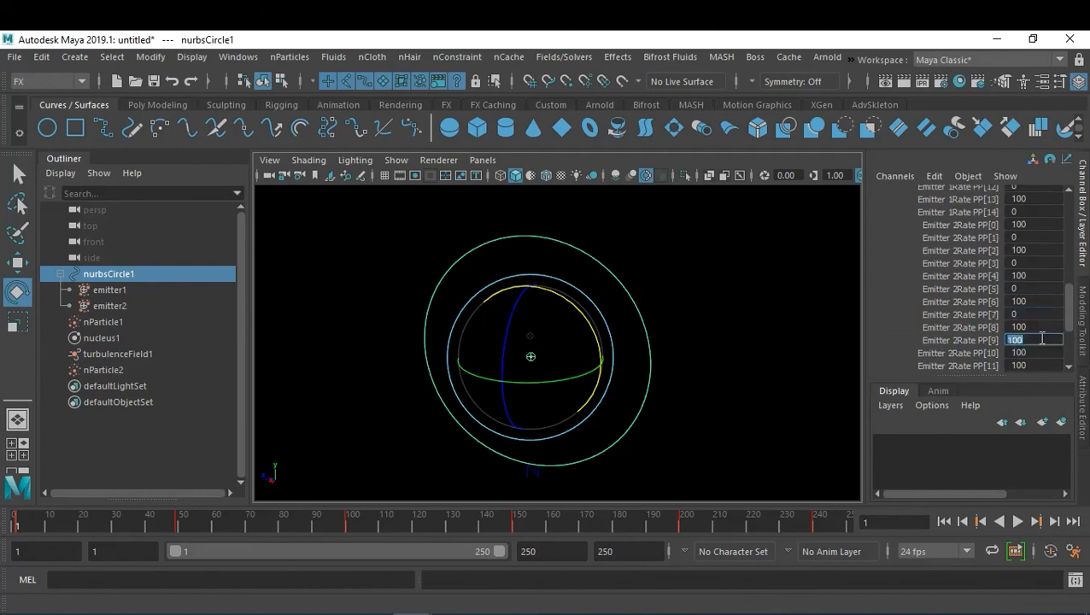
{"action": "type", "text": "0"}
{"action": "double_click", "coordinate": [1038, 365]}
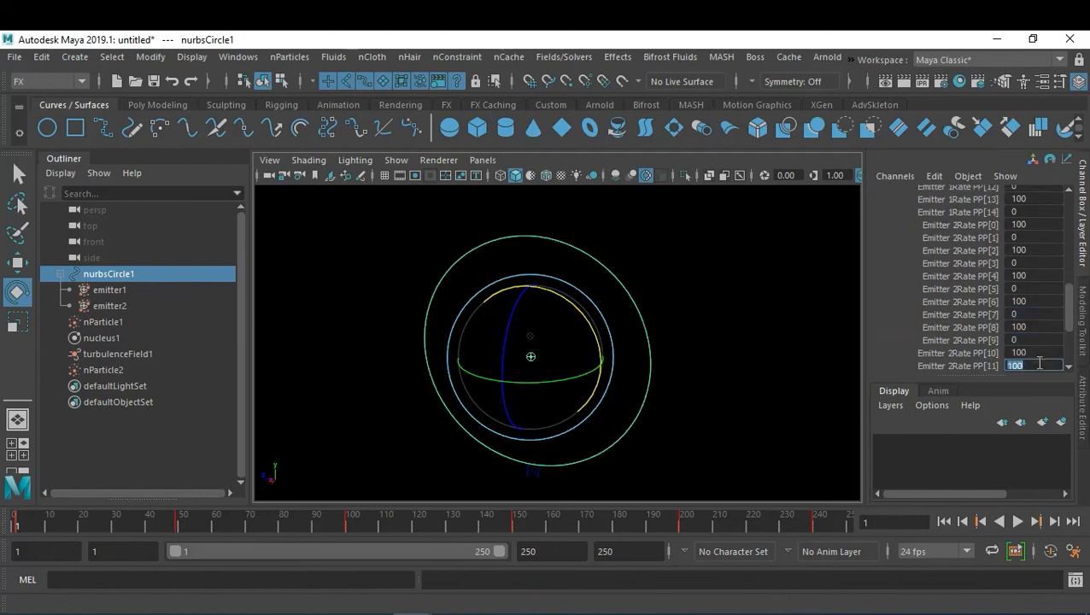
{"action": "type", "text": "0"}
{"action": "scroll", "coordinate": [1044, 307], "scroll_direction": "down", "scroll_amount": 1}
{"action": "double_click", "coordinate": [1045, 352]}
{"action": "type", "text": "0"}
{"action": "key", "text": "Return"}
{"action": "scroll", "coordinate": [1043, 343], "scroll_direction": "down", "scroll_amount": 1}
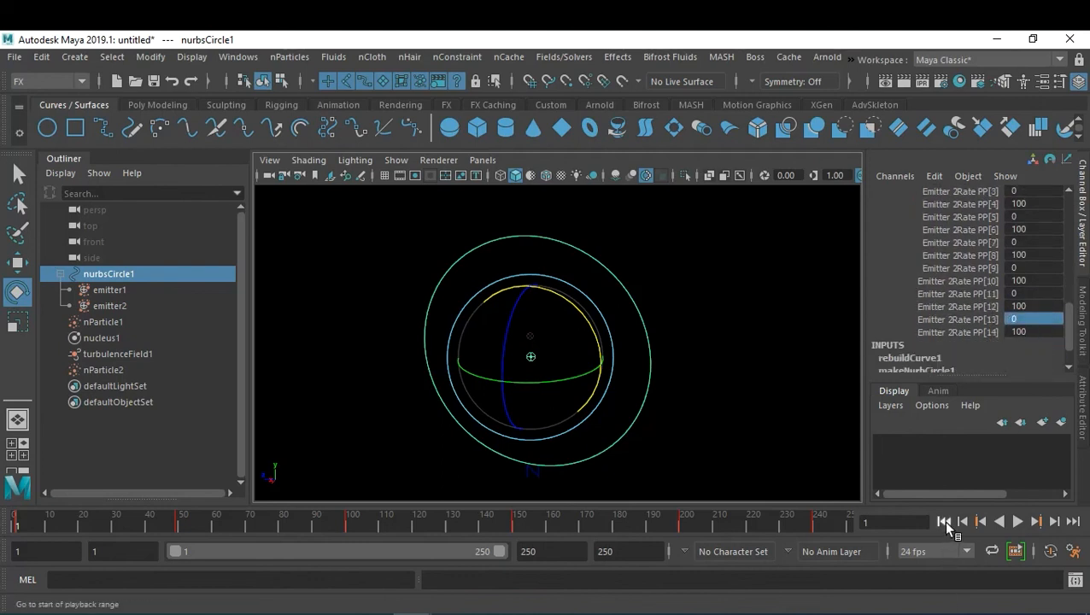
Step: Play the simulation from the first frame to frame 40 and clear the selection to inspect the particle trails
{"action": "left_click", "coordinate": [1017, 521]}
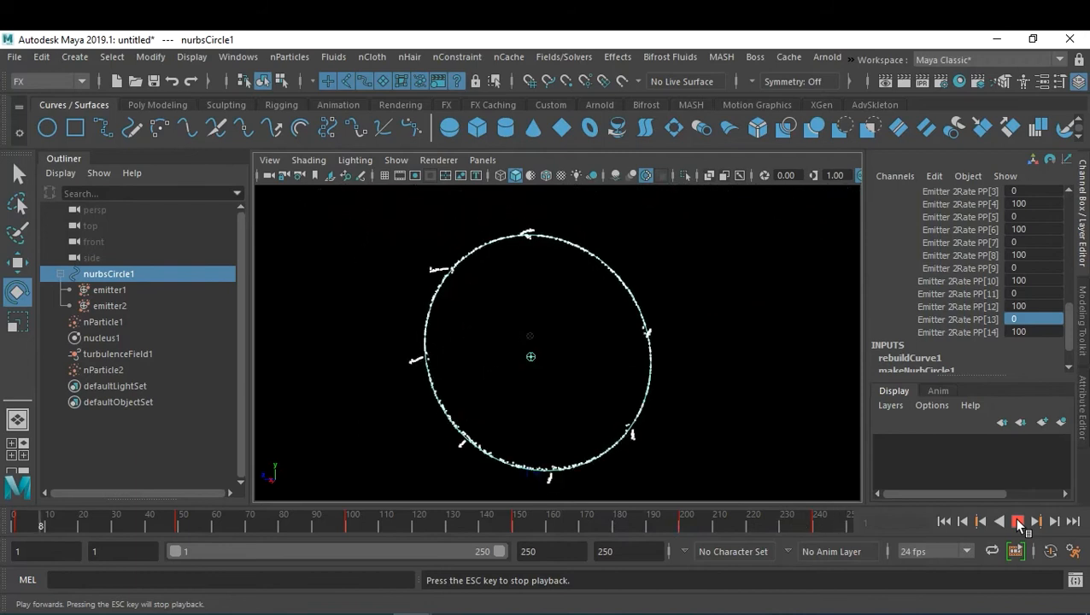
{"action": "left_click", "coordinate": [1017, 522]}
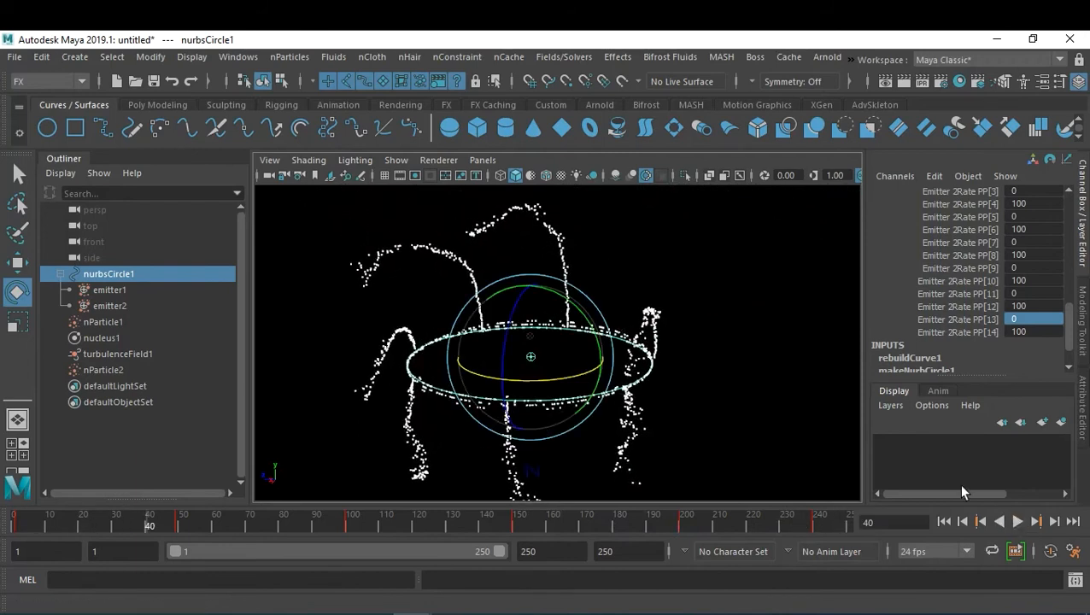
{"action": "left_click", "coordinate": [705, 338]}
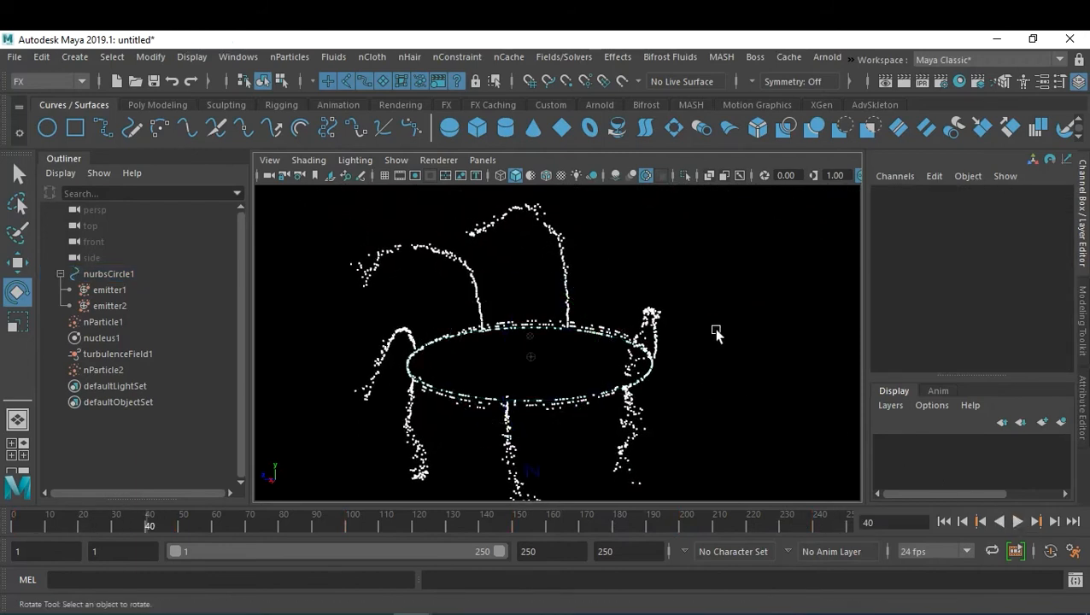
Step: Create a Directional nParticle emitter from nurbsCircle1 using the nucleus1 solver, with a rate of 100 and a speed of 15
{"action": "left_click", "coordinate": [104, 275]}
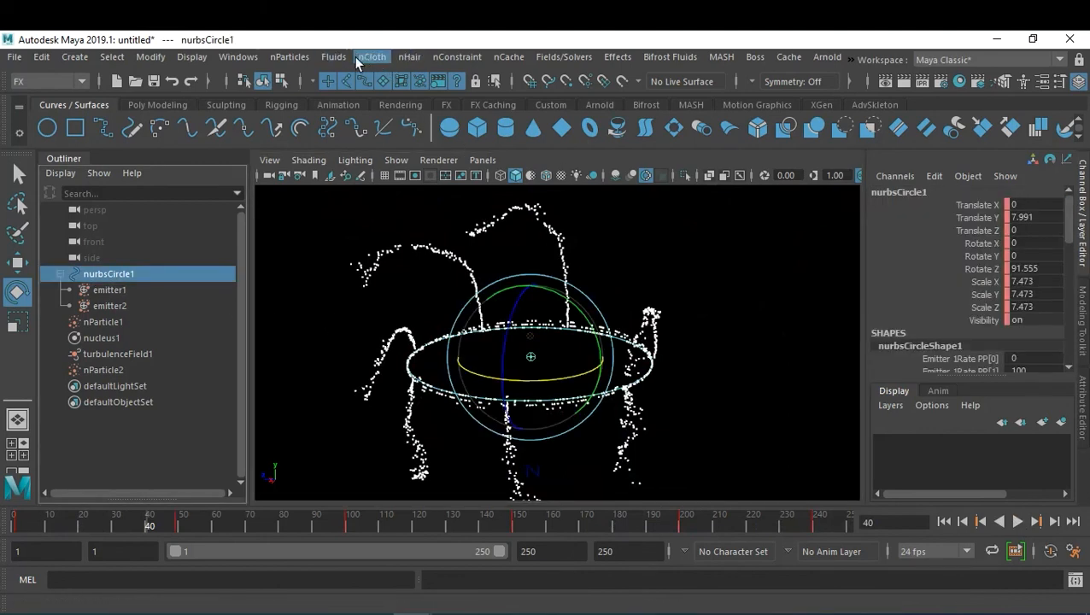
{"action": "left_click", "coordinate": [292, 56]}
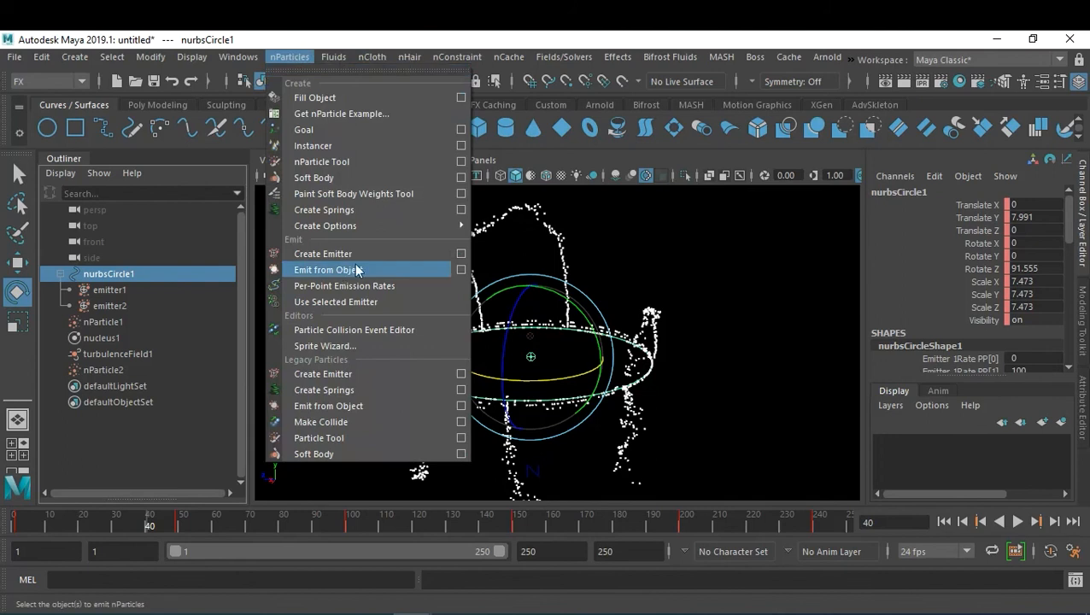
{"action": "left_click", "coordinate": [460, 270]}
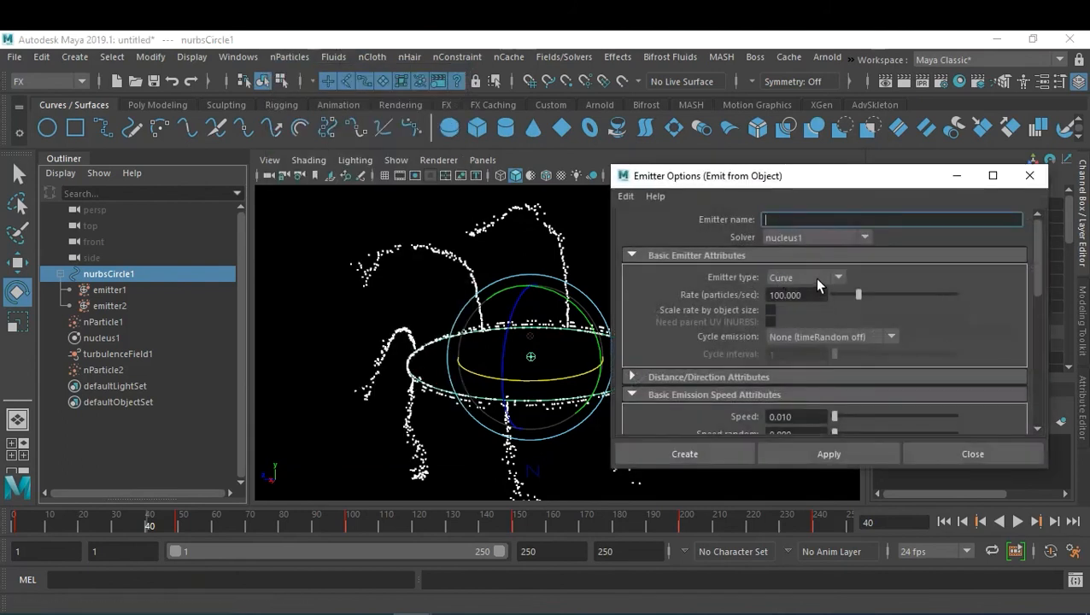
{"action": "left_click", "coordinate": [814, 277]}
{"action": "left_click", "coordinate": [811, 308]}
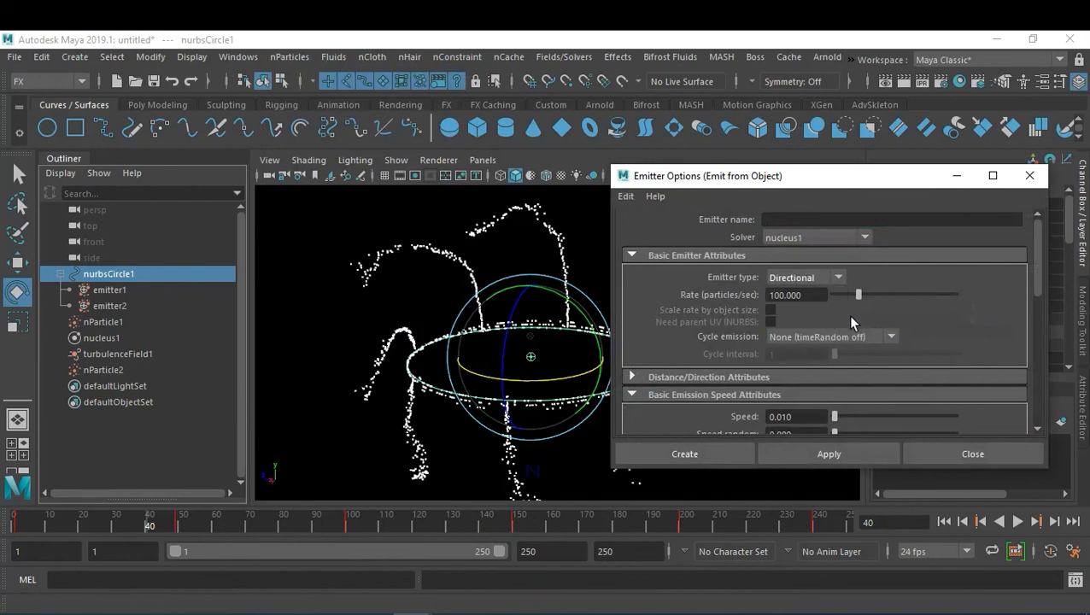
{"action": "left_click", "coordinate": [801, 416]}
{"action": "type", "text": "15"}
{"action": "key", "text": "Return"}
{"action": "scroll", "coordinate": [903, 365], "scroll_direction": "down", "scroll_amount": 1}
{"action": "scroll", "coordinate": [939, 357], "scroll_direction": "up", "scroll_amount": 1}
{"action": "scroll", "coordinate": [962, 352], "scroll_direction": "down", "scroll_amount": 6}
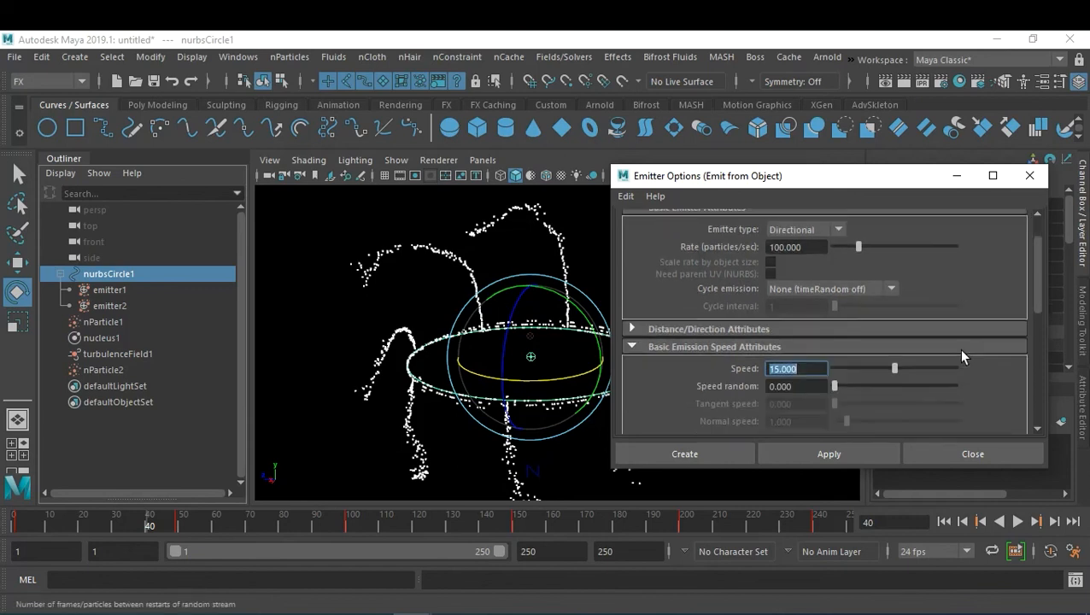
{"action": "left_click", "coordinate": [706, 451]}
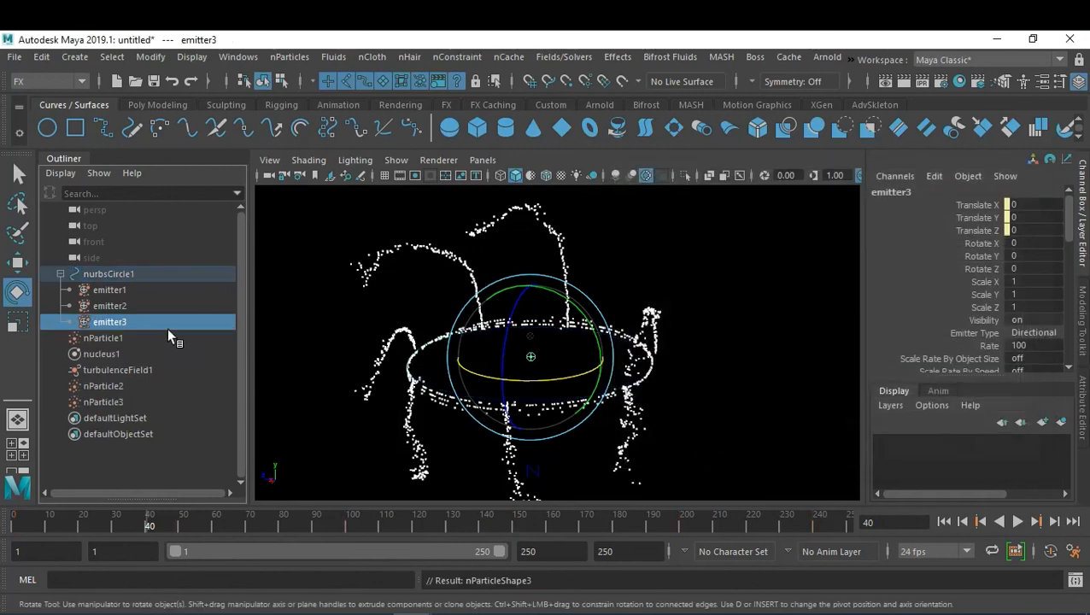
Step: Add per-point emission rates for emitter3 to nurbsCircle1
{"action": "left_click", "coordinate": [145, 279]}
{"action": "scroll", "coordinate": [1006, 289], "scroll_direction": "down", "scroll_amount": 10}
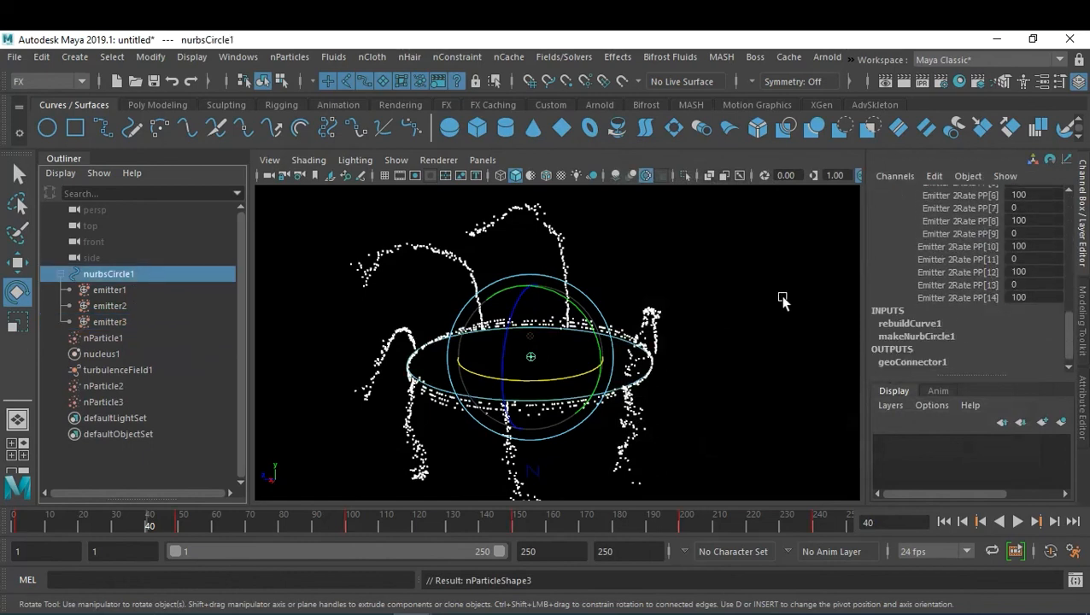
{"action": "left_click", "coordinate": [295, 56]}
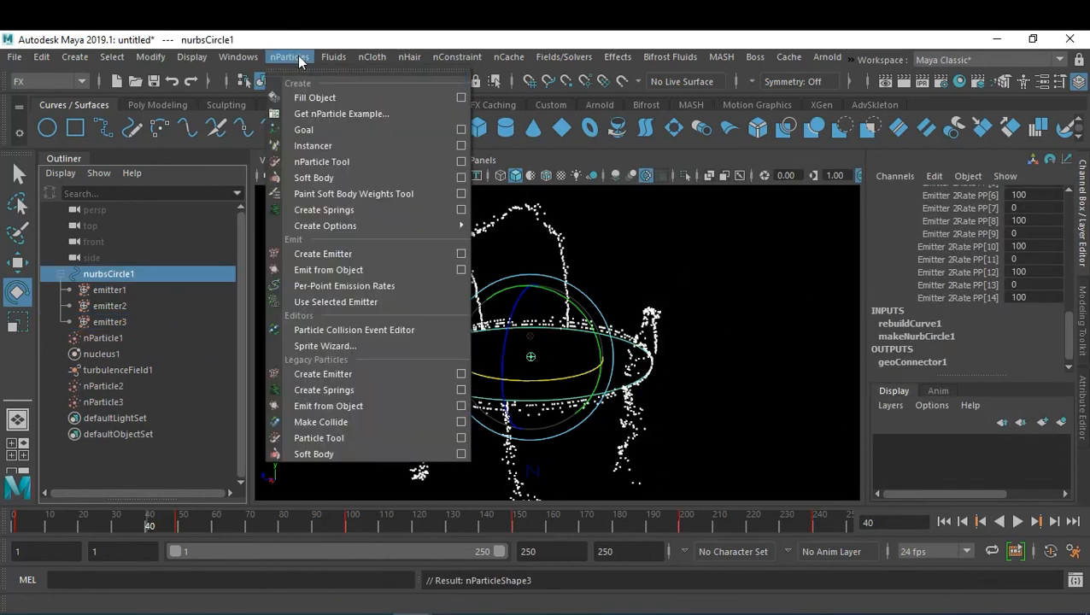
{"action": "left_click", "coordinate": [413, 286]}
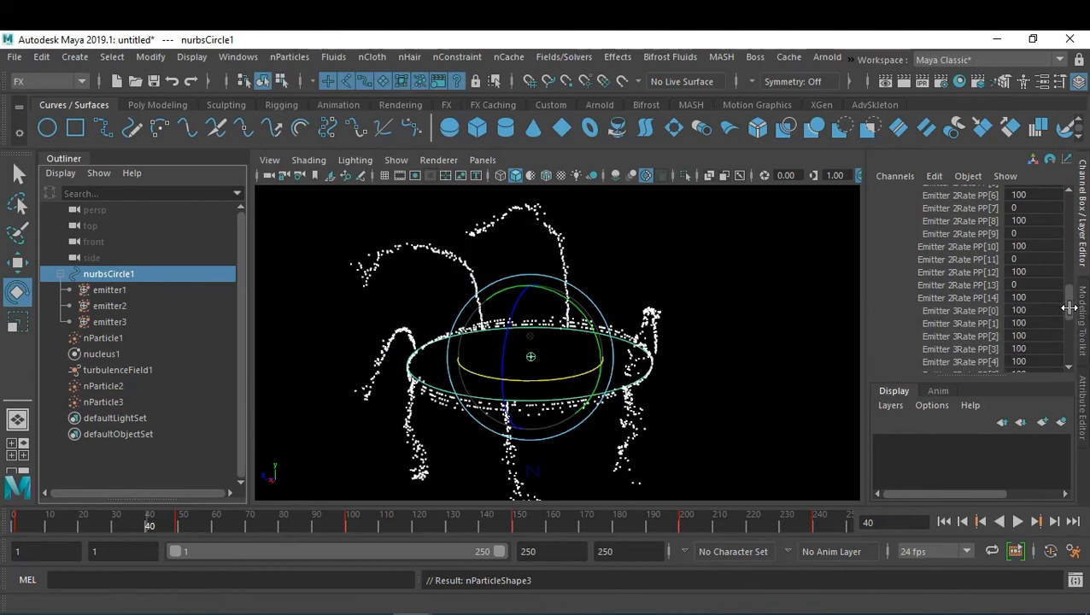
{"action": "left_click_drag", "start_coordinate": [1068, 308], "coordinate": [1072, 226]}
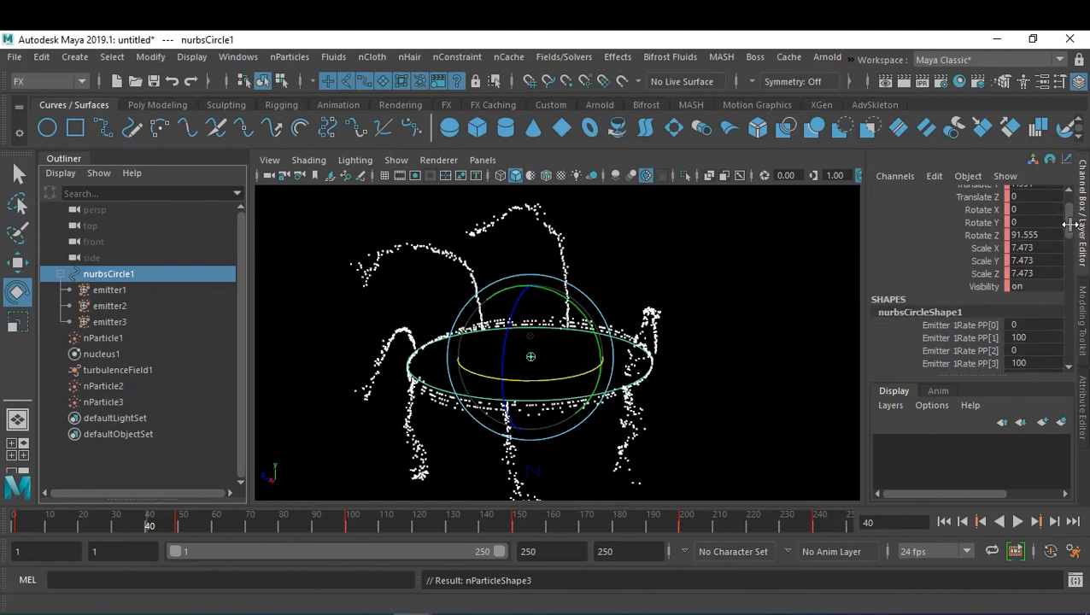
{"action": "left_click_drag", "start_coordinate": [1069, 223], "coordinate": [1068, 292]}
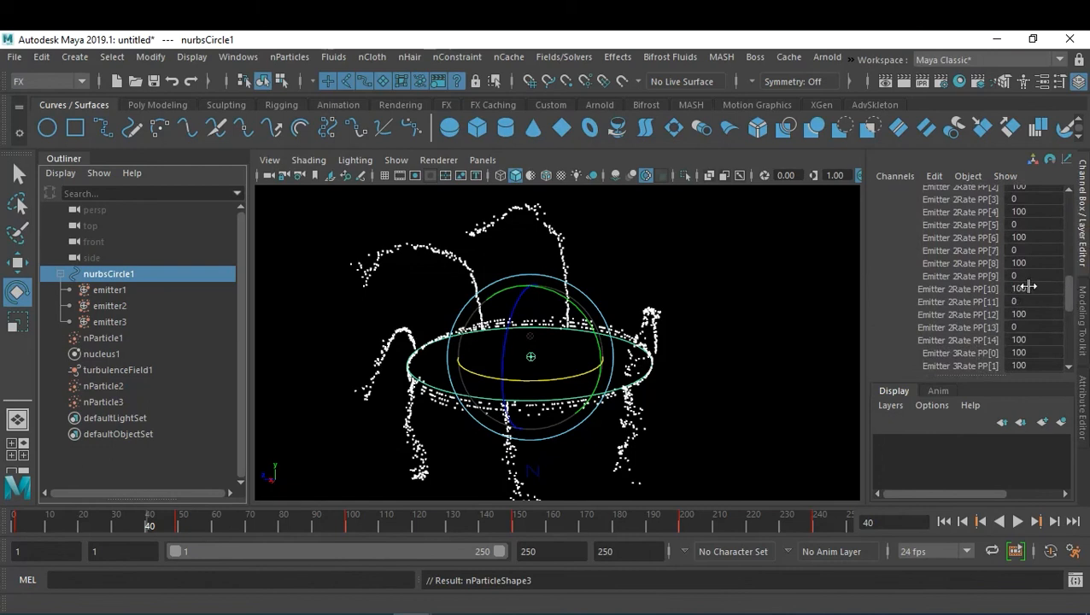
{"action": "scroll", "coordinate": [1035, 318], "scroll_direction": "down", "scroll_amount": 1}
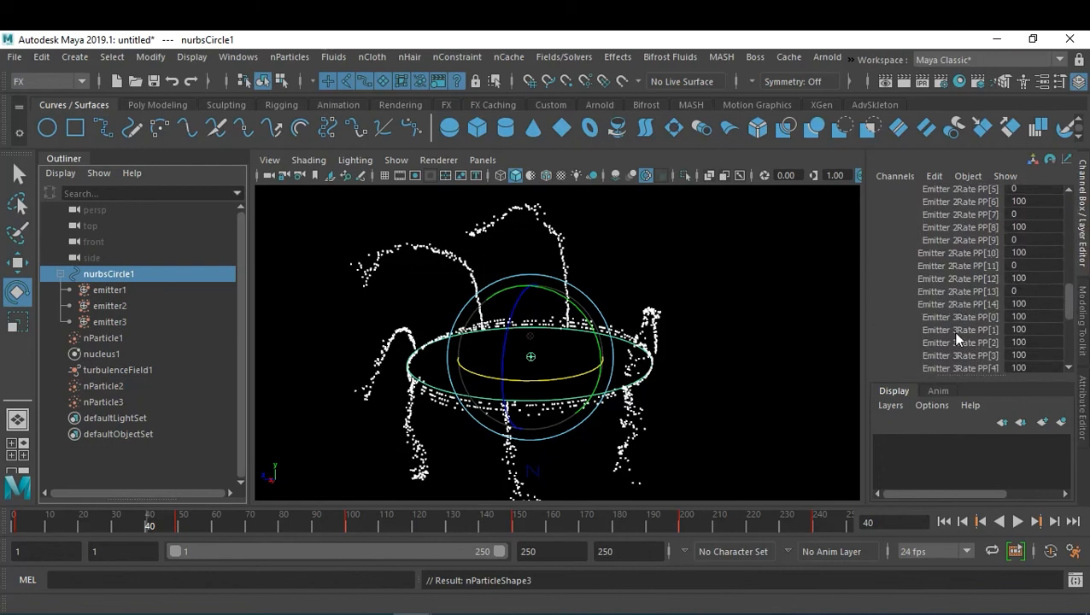
{"action": "double_click", "coordinate": [1038, 328]}
{"action": "type", "text": "0"}
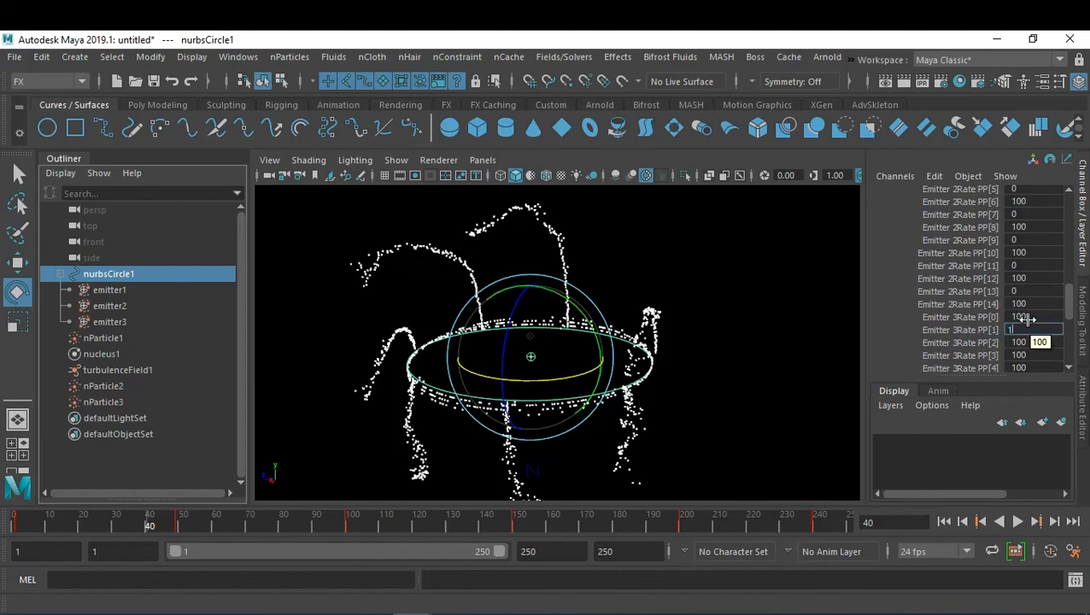
{"action": "type", "text": "0"}
{"action": "double_click", "coordinate": [1032, 317]}
Step: Set Emitter 3 Rate PP[1] and [3] to 0 on nurbsCircleShape1
{"action": "left_click_drag", "start_coordinate": [1069, 300], "coordinate": [1061, 219]}
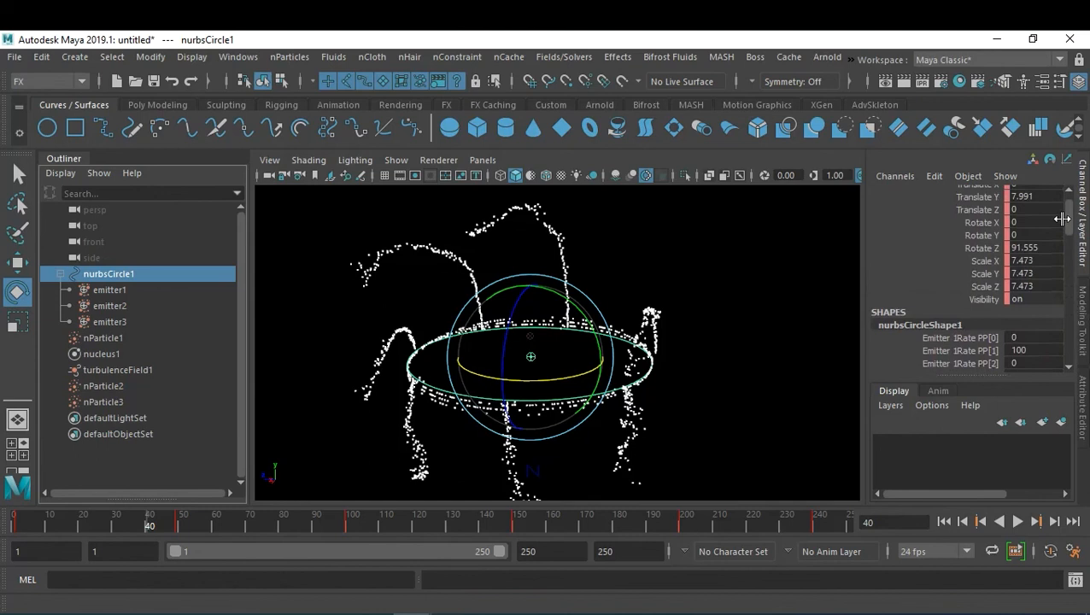
{"action": "left_click_drag", "start_coordinate": [1062, 218], "coordinate": [1062, 264]}
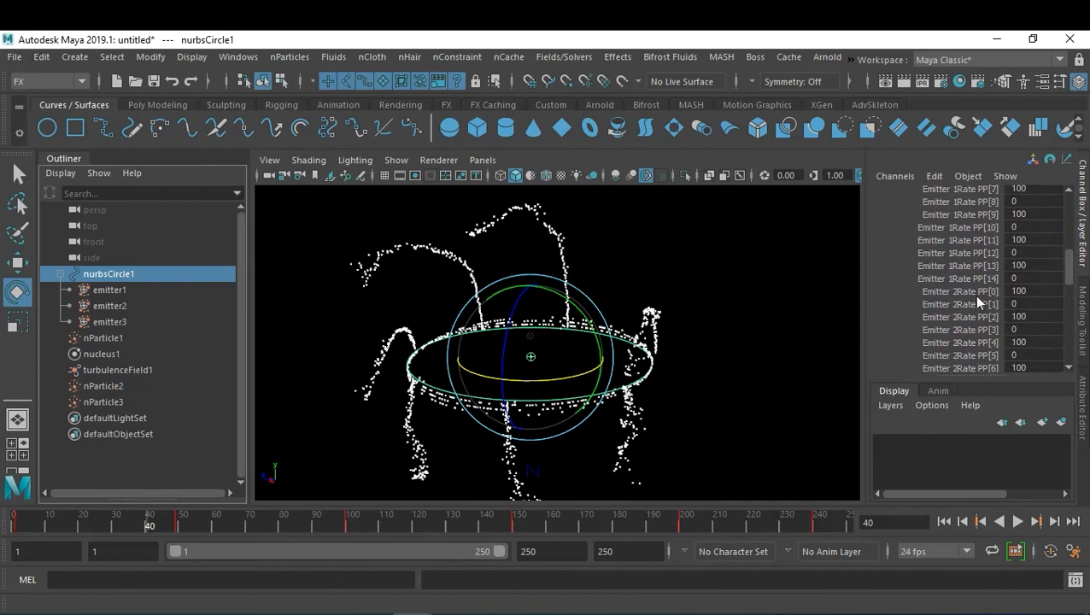
{"action": "scroll", "coordinate": [998, 328], "scroll_direction": "down", "scroll_amount": 1}
{"action": "scroll", "coordinate": [1000, 328], "scroll_direction": "down", "scroll_amount": 1}
{"action": "scroll", "coordinate": [1021, 322], "scroll_direction": "down", "scroll_amount": 2}
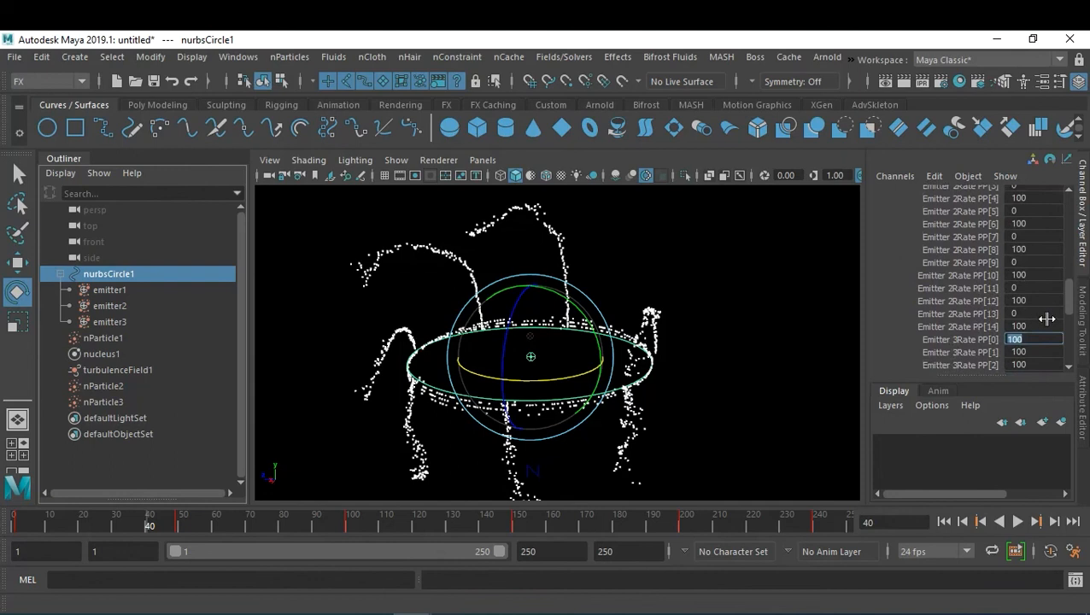
{"action": "left_click", "coordinate": [1036, 351]}
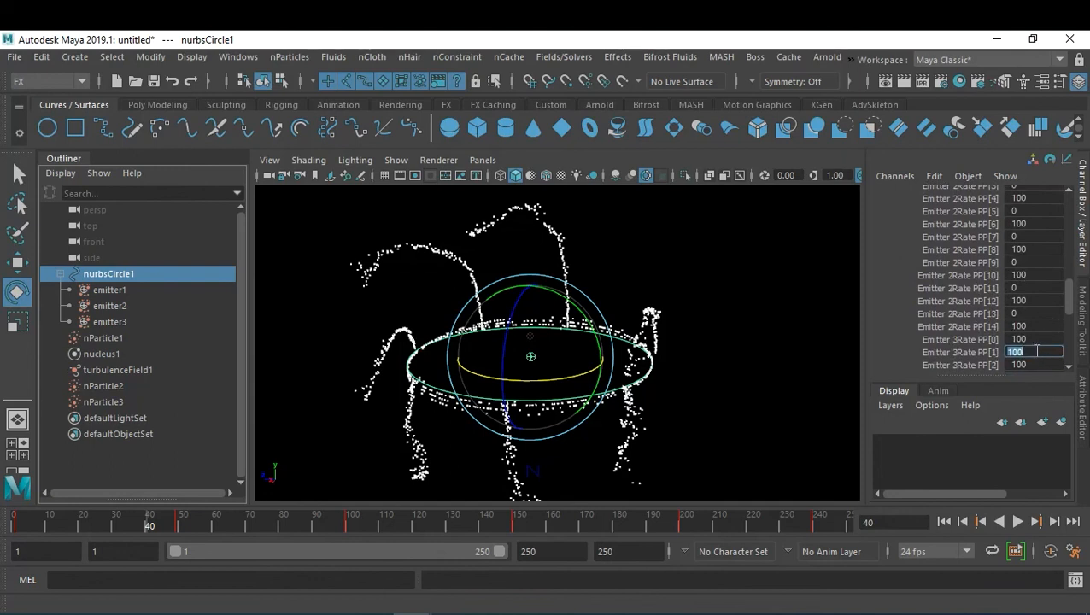
{"action": "type", "text": "0"}
{"action": "scroll", "coordinate": [1038, 340], "scroll_direction": "down", "scroll_amount": 1}
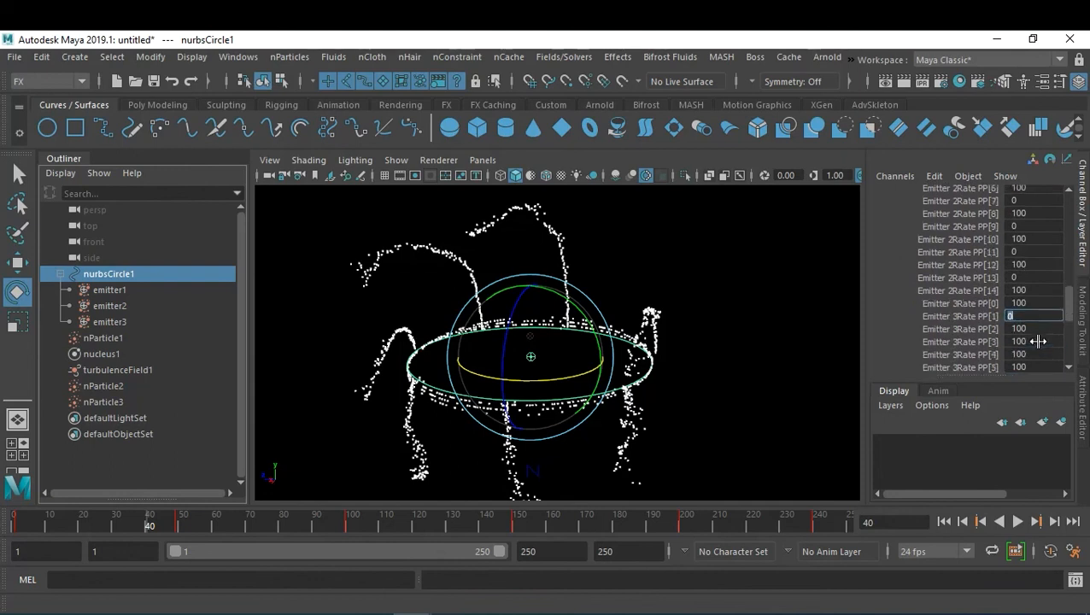
{"action": "left_click", "coordinate": [1036, 340]}
{"action": "type", "text": "0"}
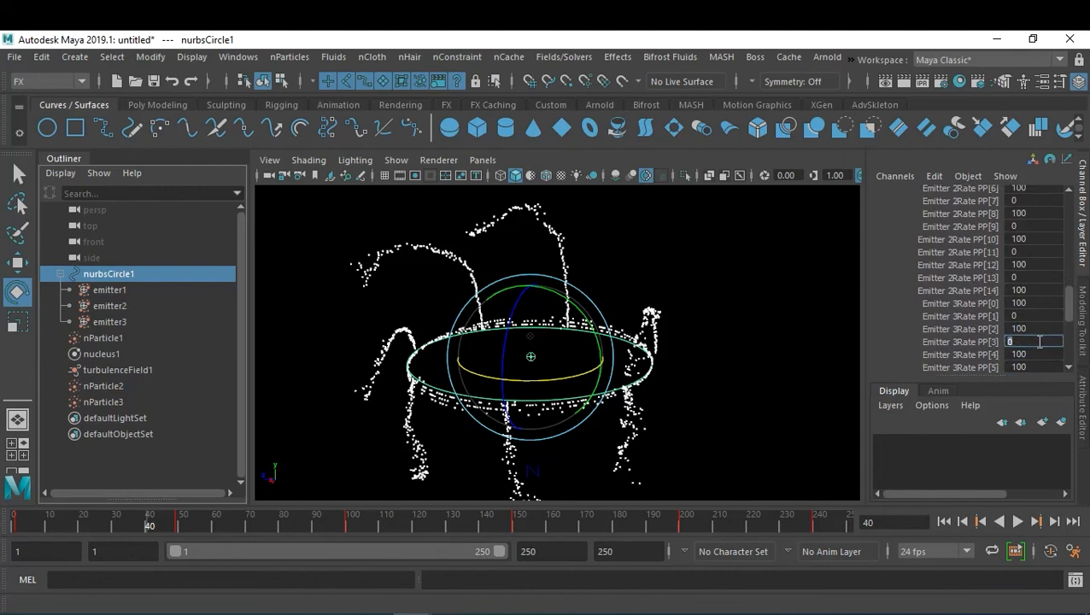
Step: Set Emitter 3 Rate PP[5], [7] and [9] to 0 on nurbsCircleShape1
{"action": "scroll", "coordinate": [1039, 341], "scroll_direction": "down", "scroll_amount": 1}
{"action": "left_click", "coordinate": [1033, 332]}
{"action": "type", "text": "0"}
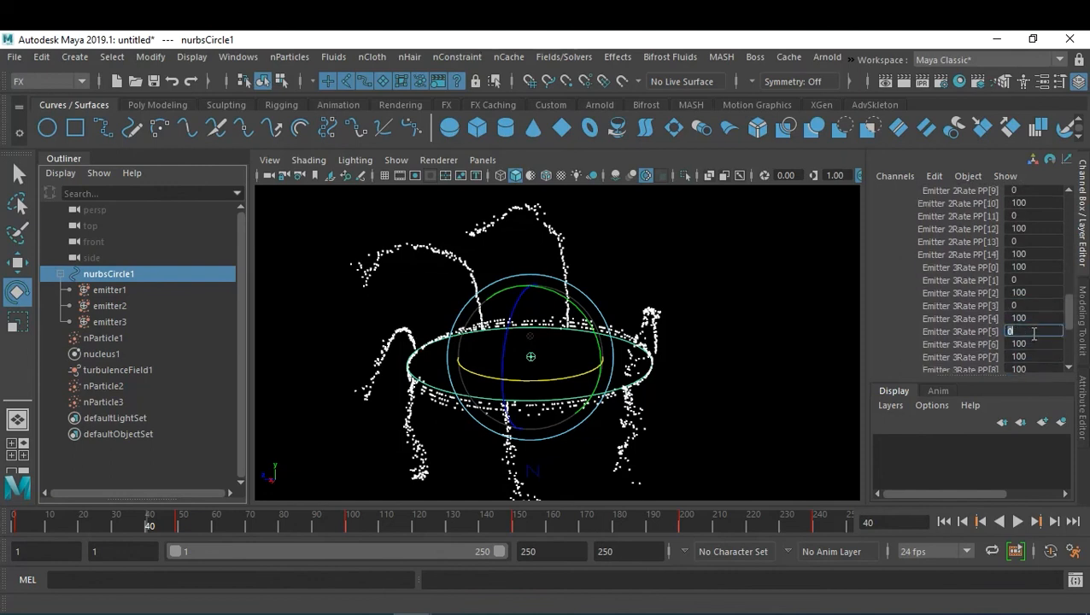
{"action": "left_click", "coordinate": [1032, 355]}
{"action": "type", "text": "0"}
{"action": "scroll", "coordinate": [1030, 348], "scroll_direction": "down", "scroll_amount": 1}
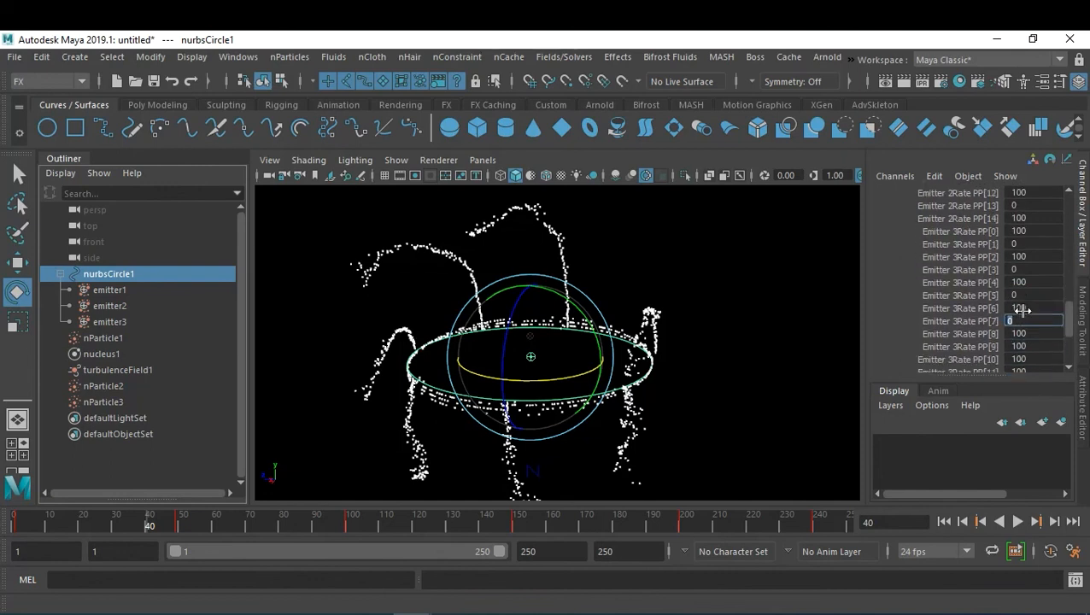
{"action": "left_click", "coordinate": [1039, 344]}
{"action": "type", "text": "0"}
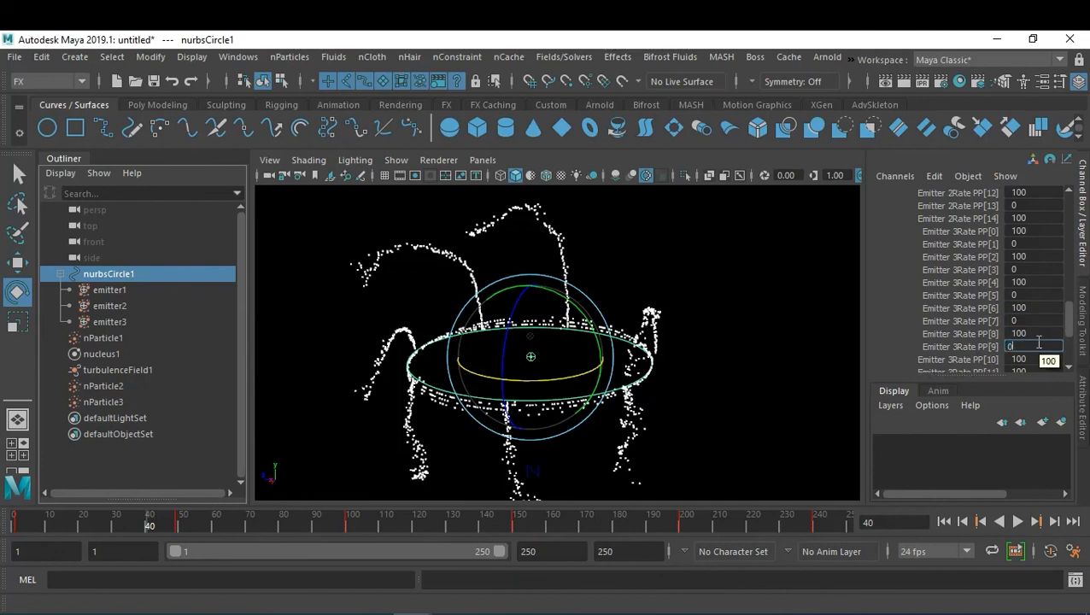
{"action": "key", "text": "Return"}
Step: Set Emitter 3 Rate PP[11] and [13] to 0 on nurbsCircleShape1
{"action": "scroll", "coordinate": [1038, 341], "scroll_direction": "down", "scroll_amount": 1}
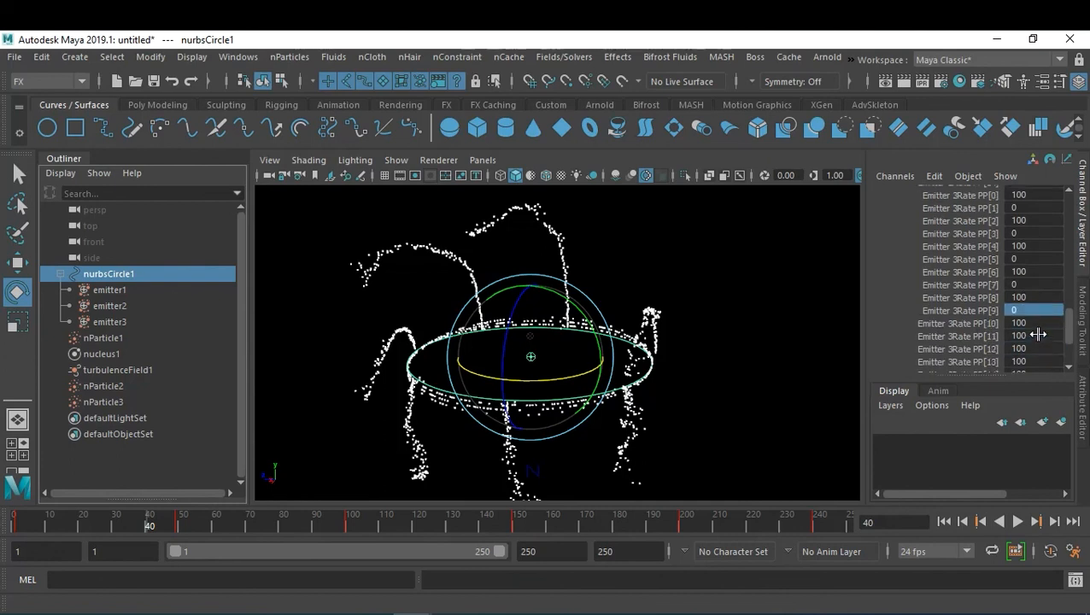
{"action": "left_click", "coordinate": [1038, 335]}
{"action": "type", "text": "0"}
{"action": "left_click", "coordinate": [1036, 348]}
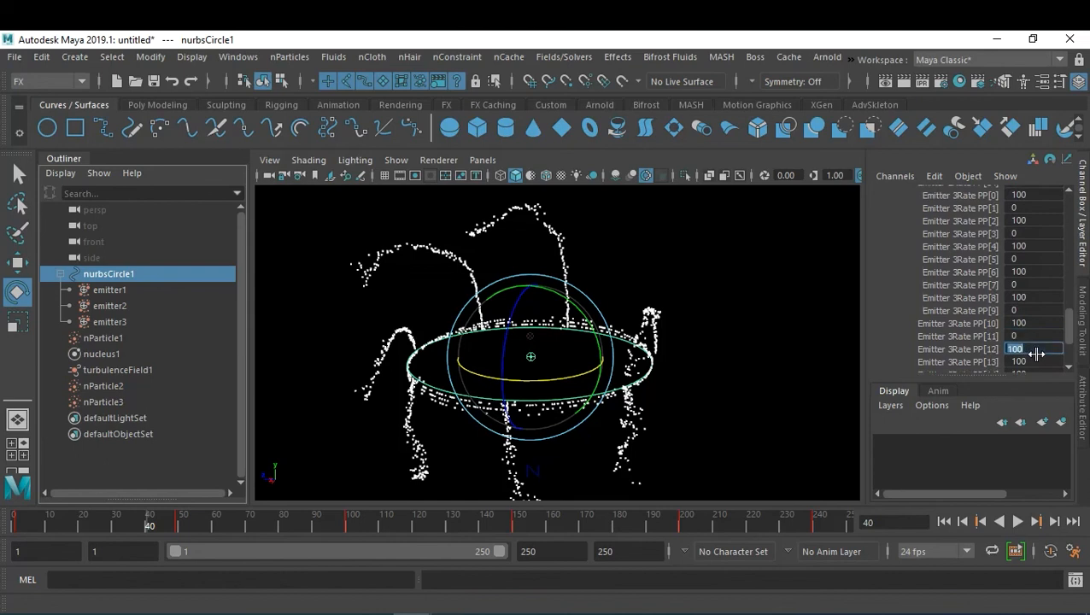
{"action": "left_click", "coordinate": [1036, 361]}
{"action": "type", "text": "0"}
{"action": "key", "text": "Return"}
{"action": "scroll", "coordinate": [1036, 334], "scroll_direction": "down", "scroll_amount": 1}
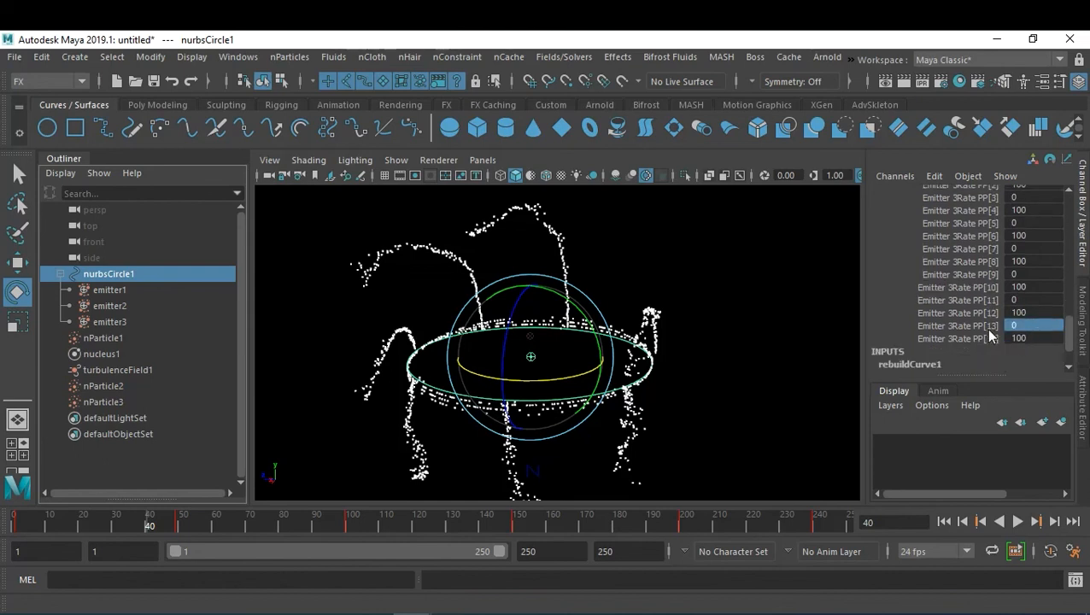
Step: Play the simulation from the first frame to frame 159 to inspect the emission from all three emitters
{"action": "left_click", "coordinate": [944, 521]}
{"action": "left_click", "coordinate": [1017, 521]}
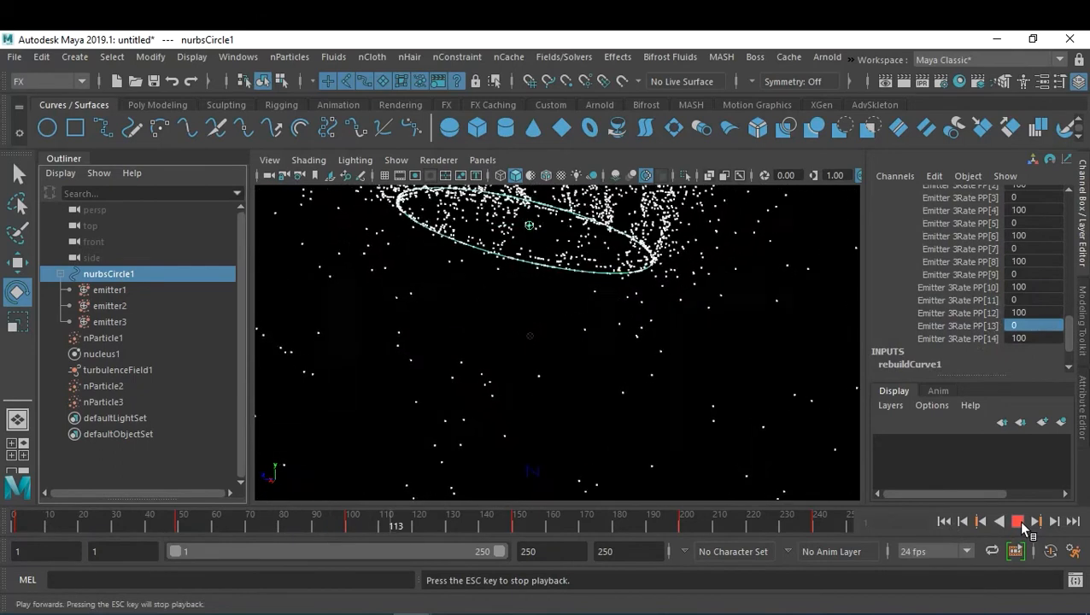
{"action": "left_click", "coordinate": [1019, 521]}
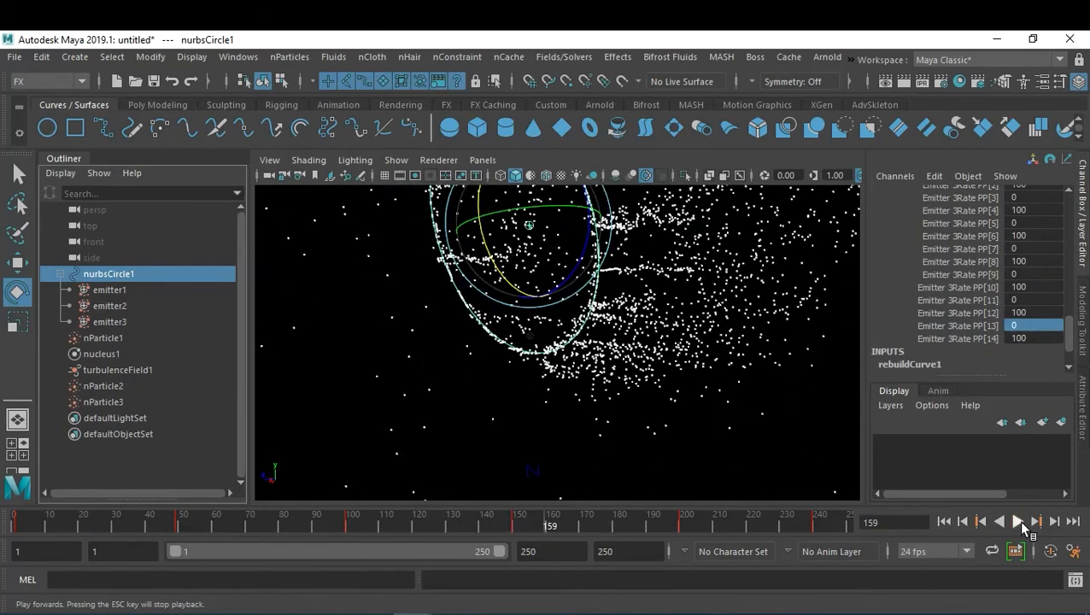
Step: Set the basic emission speed of emitter3 to 5
{"action": "left_click", "coordinate": [120, 322]}
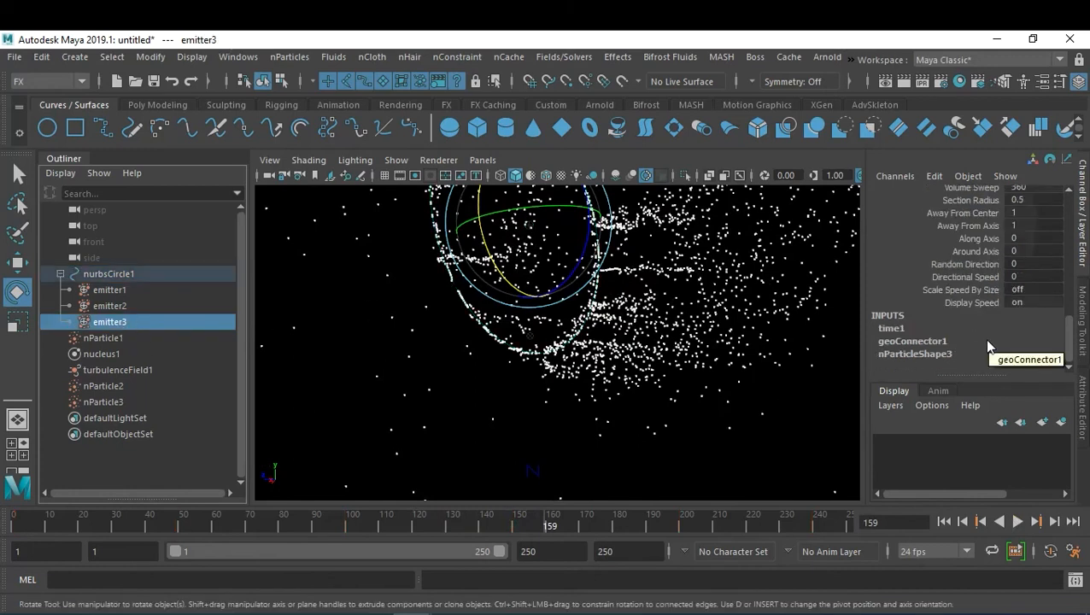
{"action": "key", "text": "ctrl+a"}
{"action": "scroll", "coordinate": [1016, 372], "scroll_direction": "down", "scroll_amount": 3}
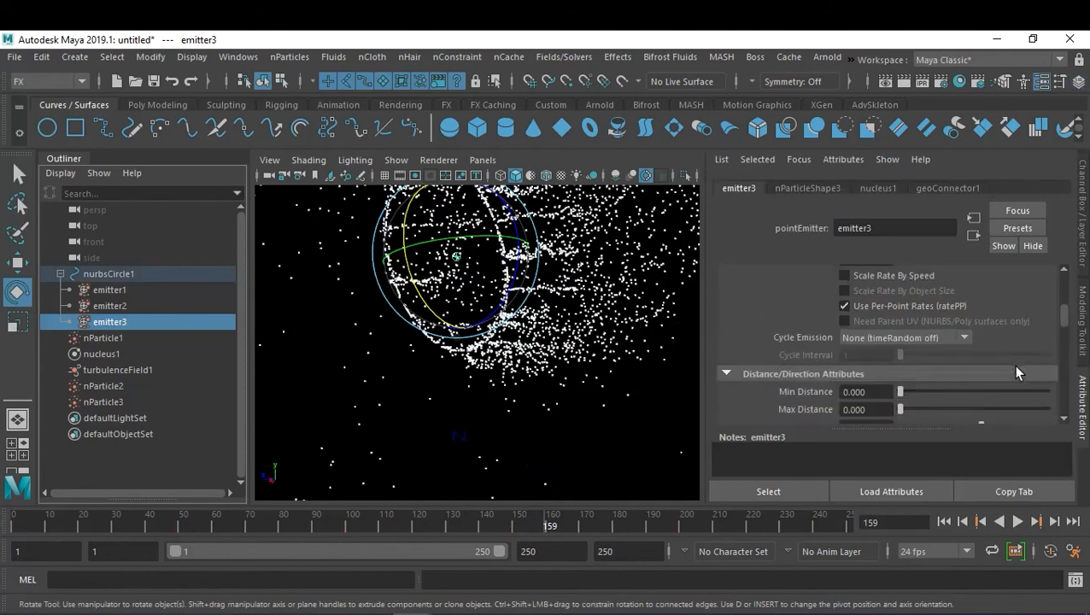
{"action": "scroll", "coordinate": [1010, 374], "scroll_direction": "up", "scroll_amount": 1}
{"action": "scroll", "coordinate": [1009, 373], "scroll_direction": "down", "scroll_amount": 3}
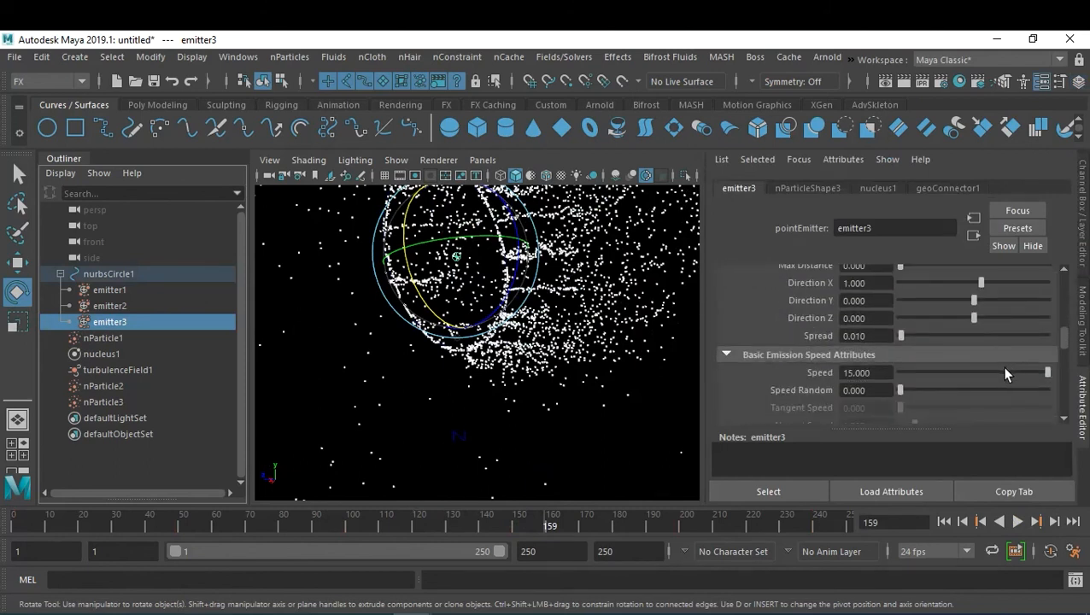
{"action": "double_click", "coordinate": [886, 374]}
{"action": "type", "text": "5"}
{"action": "key", "text": "Return"}
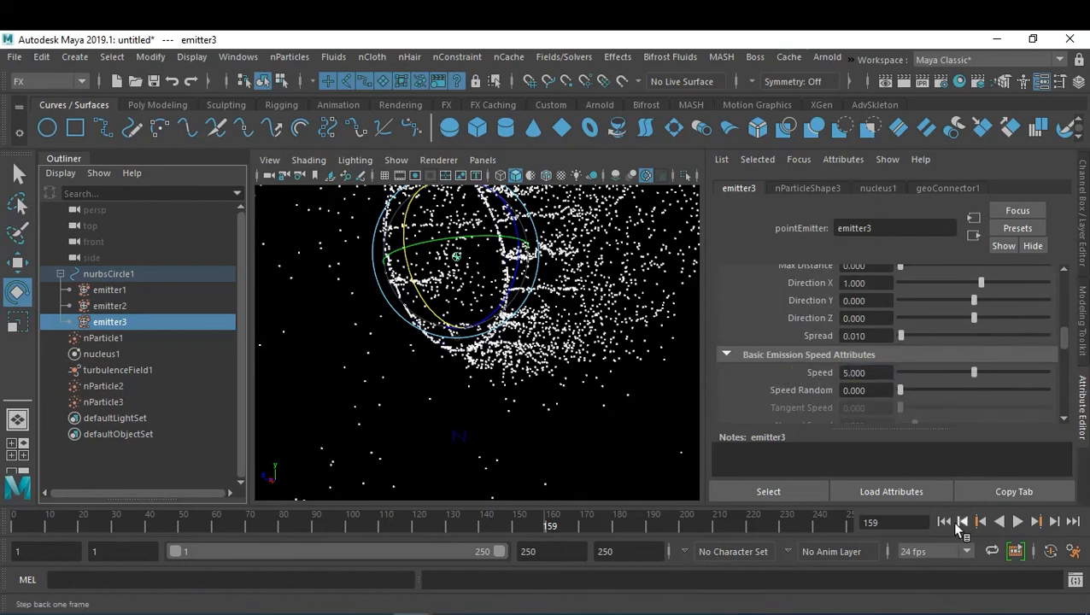
Step: Replay the simulation from the first frame to frame 175 to check the new emitter3 speed
{"action": "left_click", "coordinate": [945, 523]}
{"action": "left_click", "coordinate": [1017, 521]}
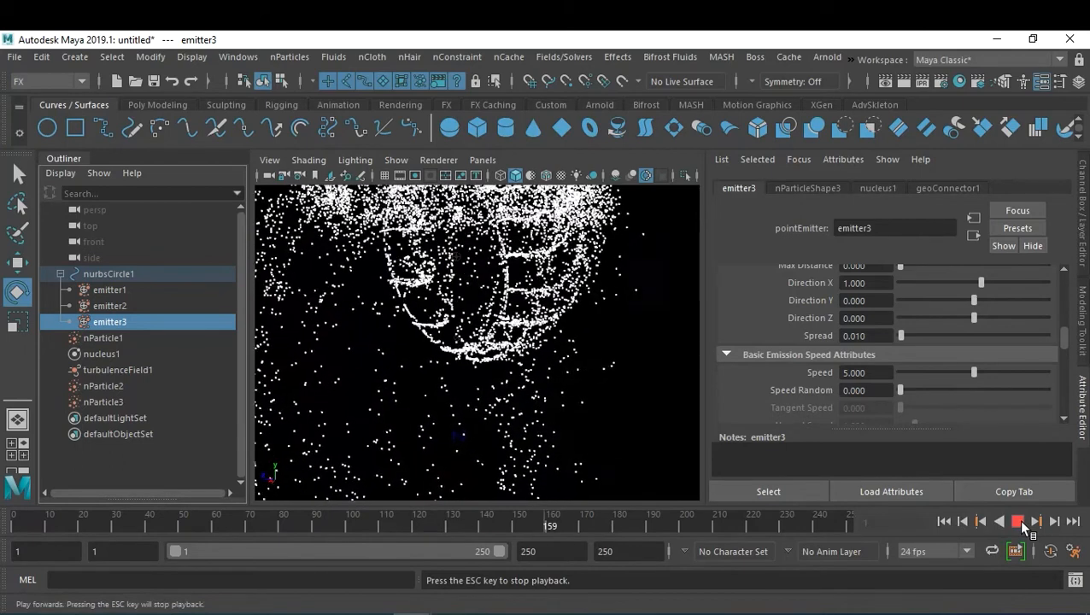
{"action": "left_click", "coordinate": [1018, 521]}
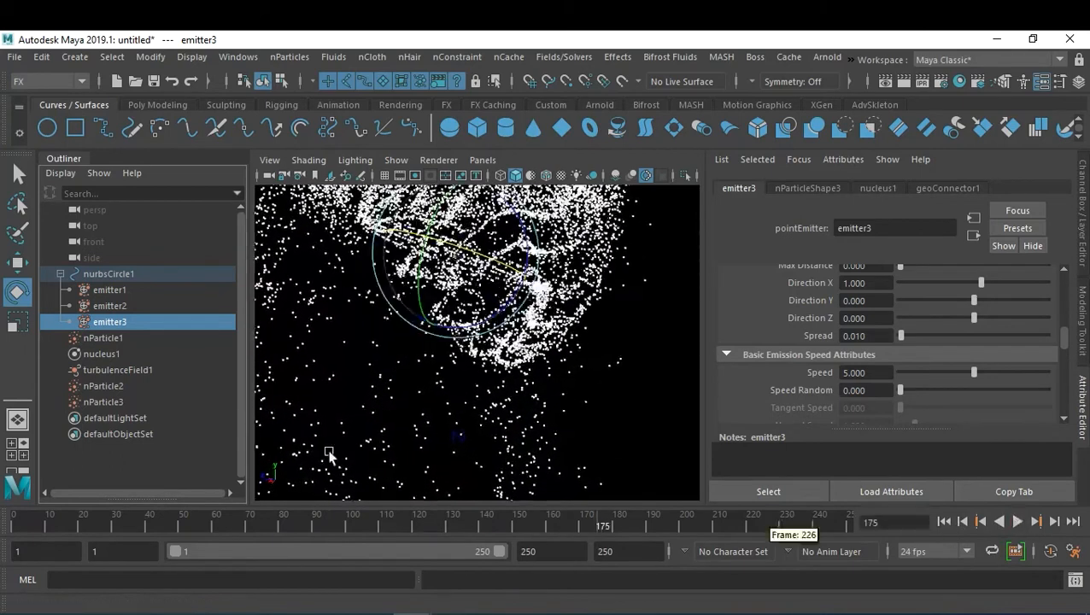
Step: Set the Lifespan Mode of nParticleShape3 to Random range
{"action": "left_click", "coordinate": [103, 402]}
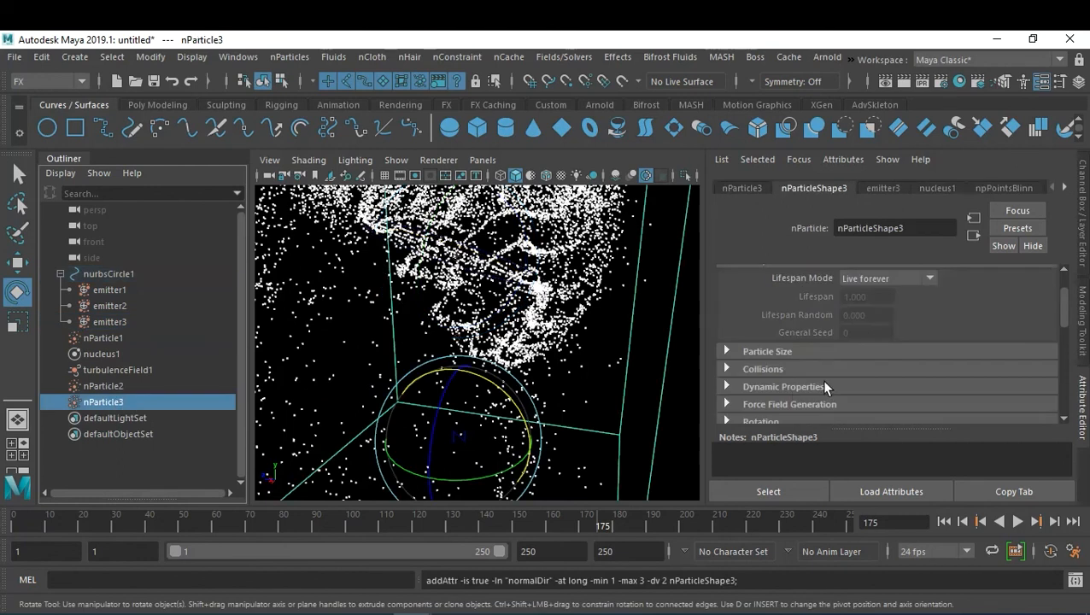
{"action": "left_click", "coordinate": [884, 285]}
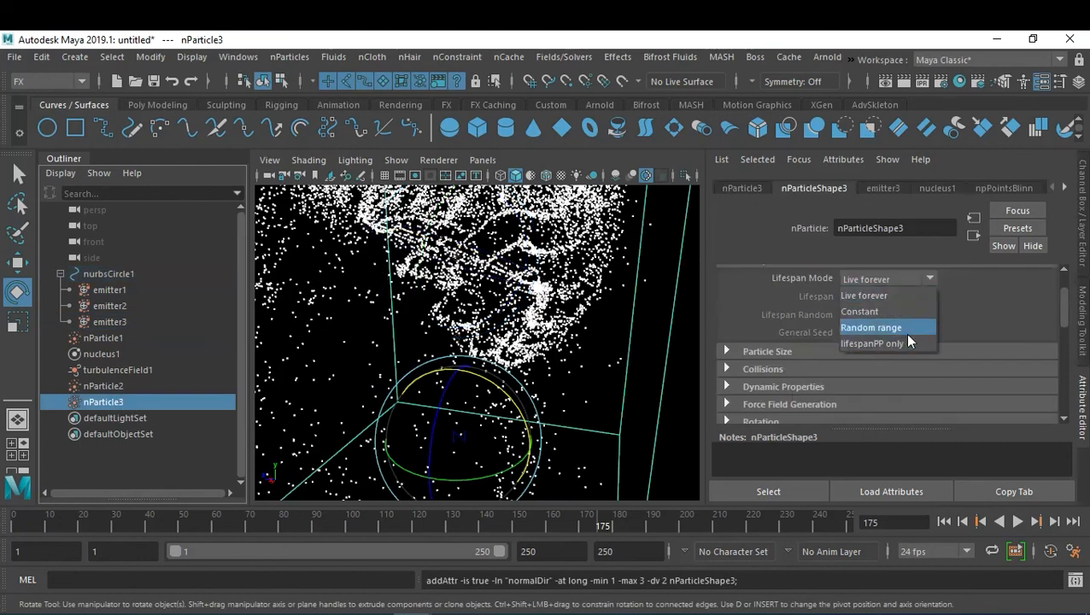
{"action": "left_click", "coordinate": [904, 325]}
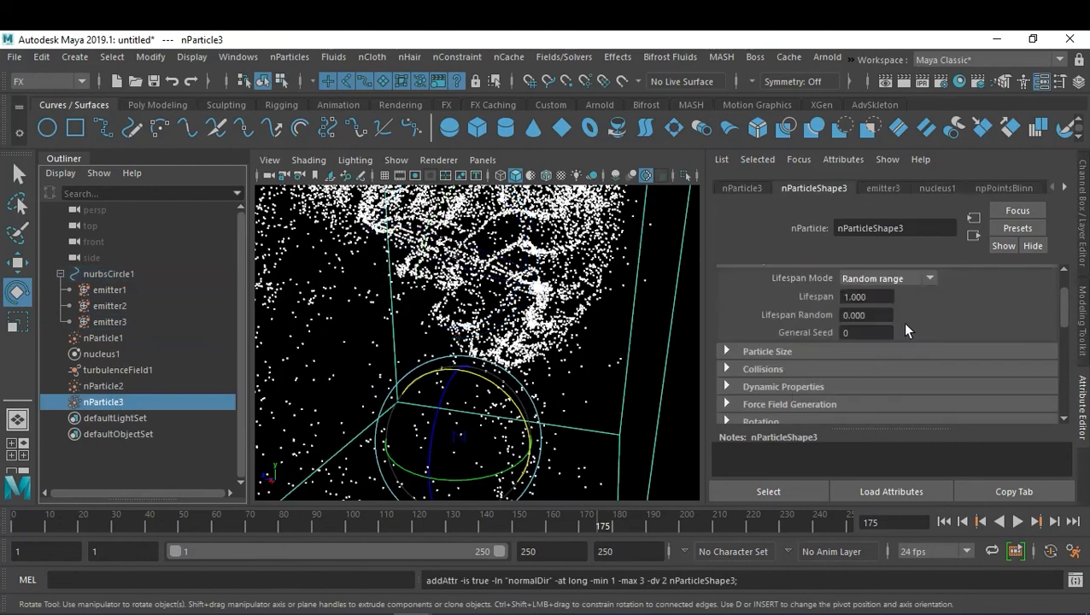
Step: Replay the simulation from the first frame to frame 223 to check the nParticle3 lifespan
{"action": "left_click", "coordinate": [945, 520]}
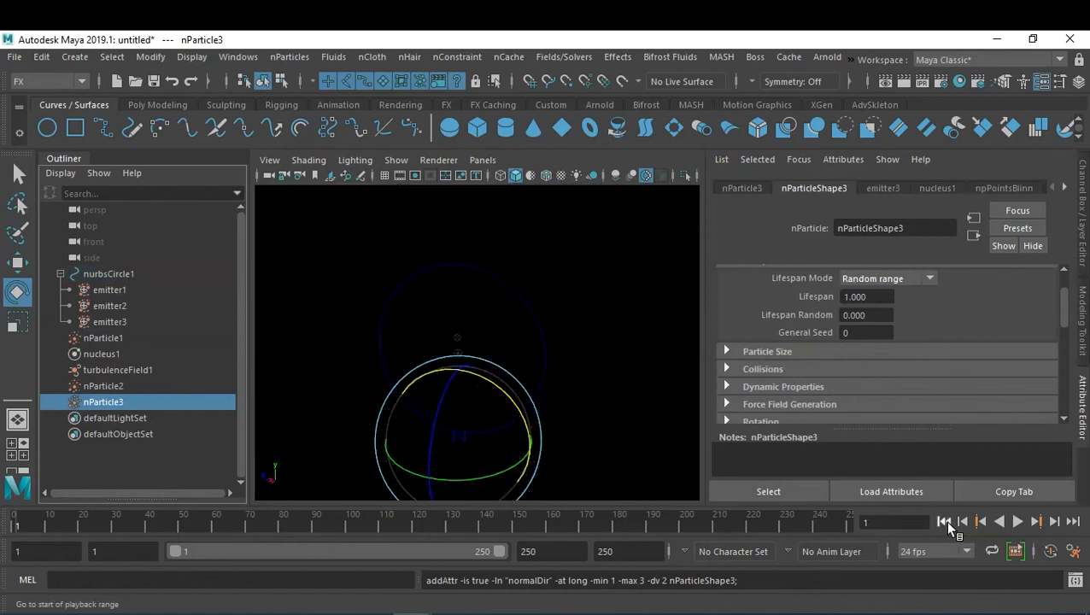
{"action": "left_click", "coordinate": [1017, 522]}
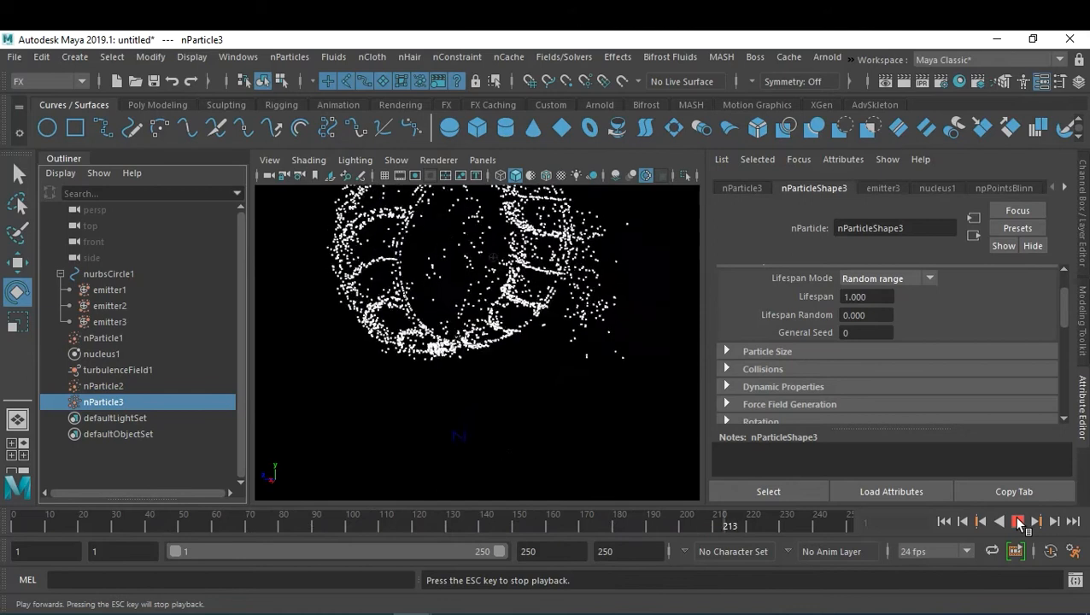
{"action": "left_click", "coordinate": [1018, 522]}
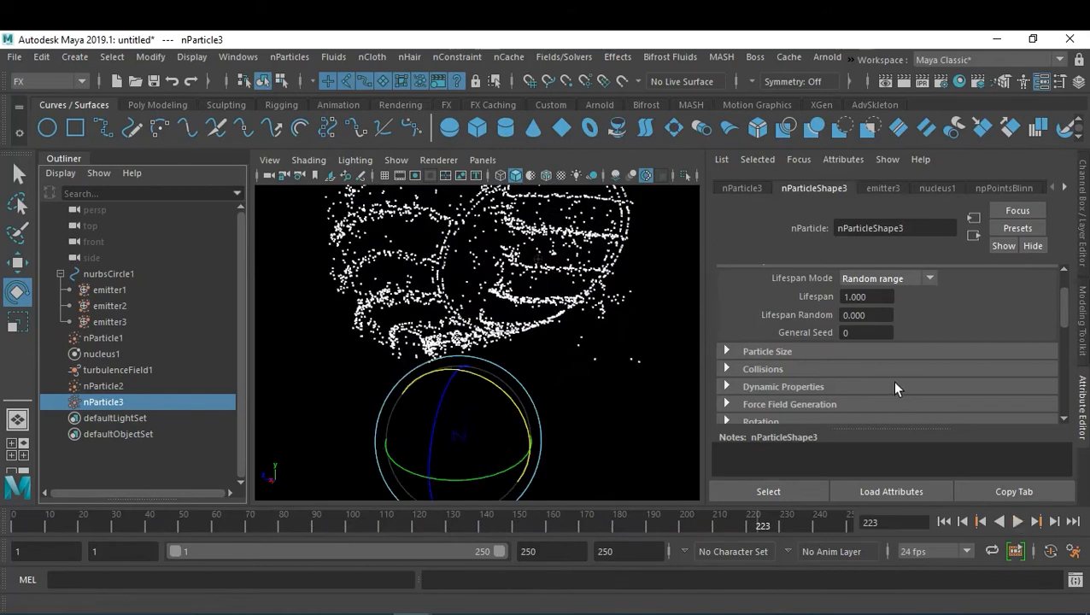
Step: Set the Color ramp in the Shading attributes of nParticleShape3 to cyan
{"action": "scroll", "coordinate": [893, 385], "scroll_direction": "down", "scroll_amount": 3}
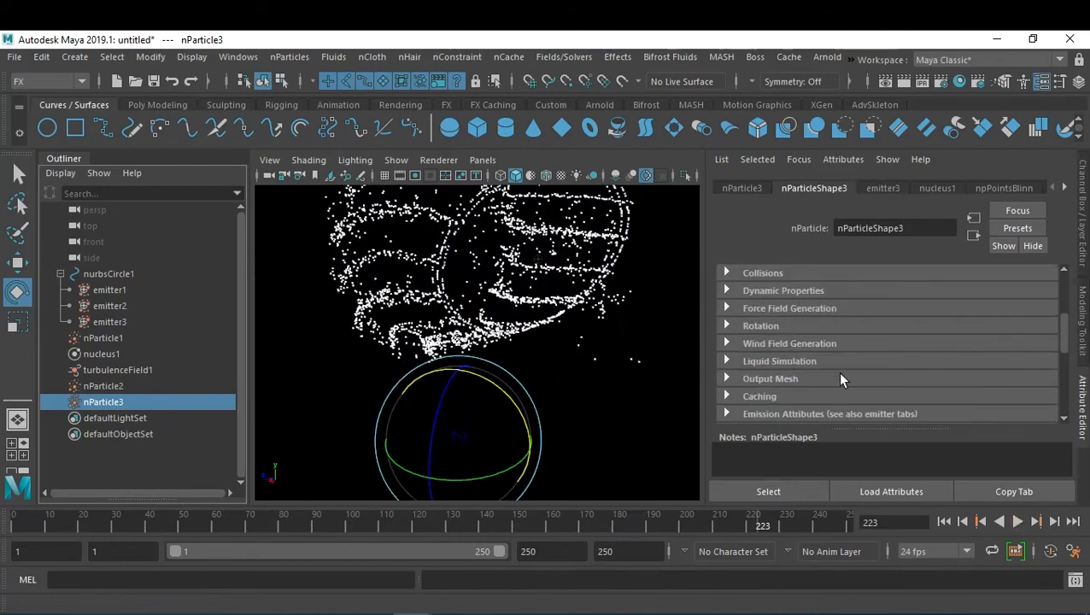
{"action": "scroll", "coordinate": [840, 380], "scroll_direction": "down", "scroll_amount": 1}
{"action": "left_click", "coordinate": [759, 384]}
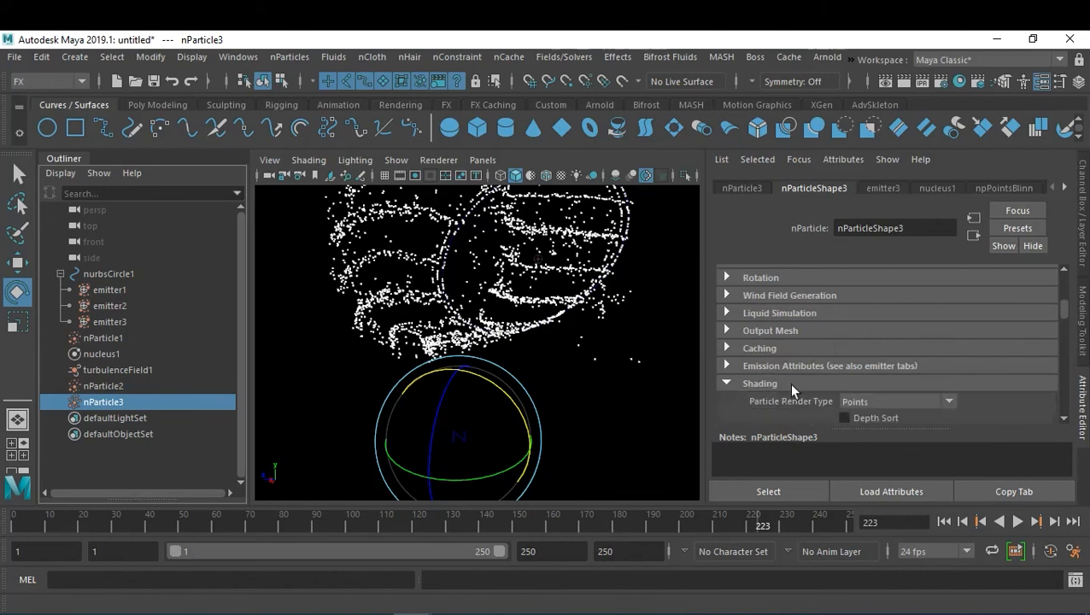
{"action": "scroll", "coordinate": [870, 366], "scroll_direction": "down", "scroll_amount": 5}
{"action": "scroll", "coordinate": [869, 365], "scroll_direction": "down", "scroll_amount": 5}
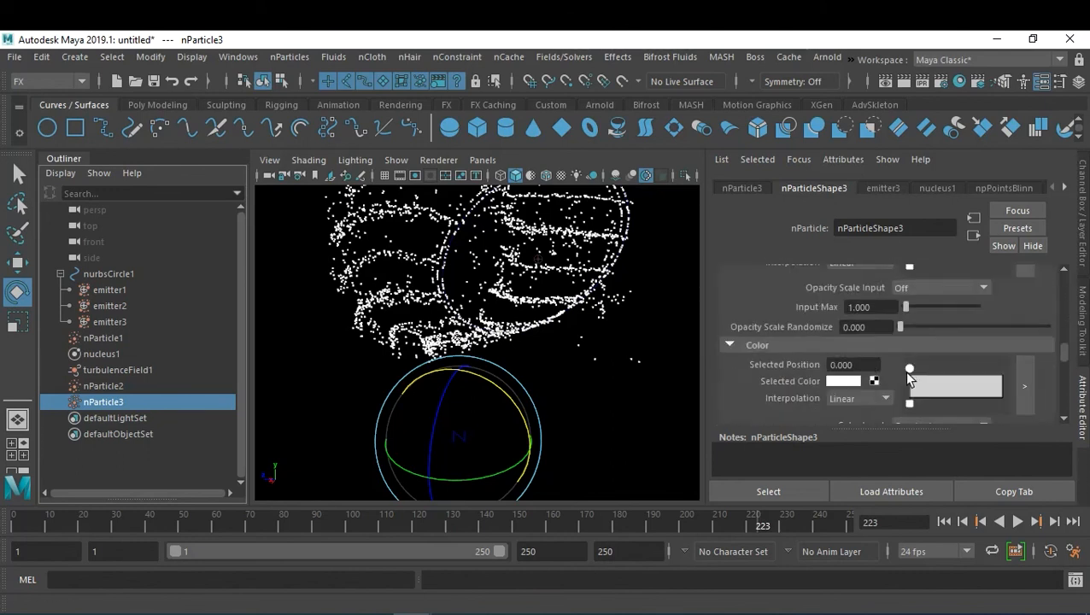
{"action": "left_click", "coordinate": [843, 381]}
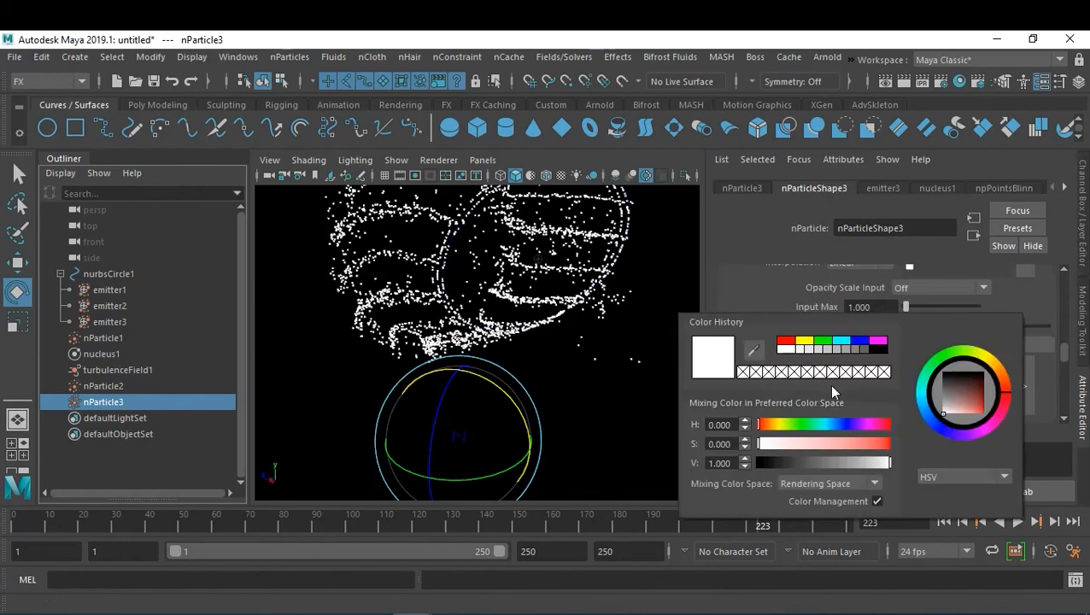
{"action": "left_click", "coordinate": [839, 342]}
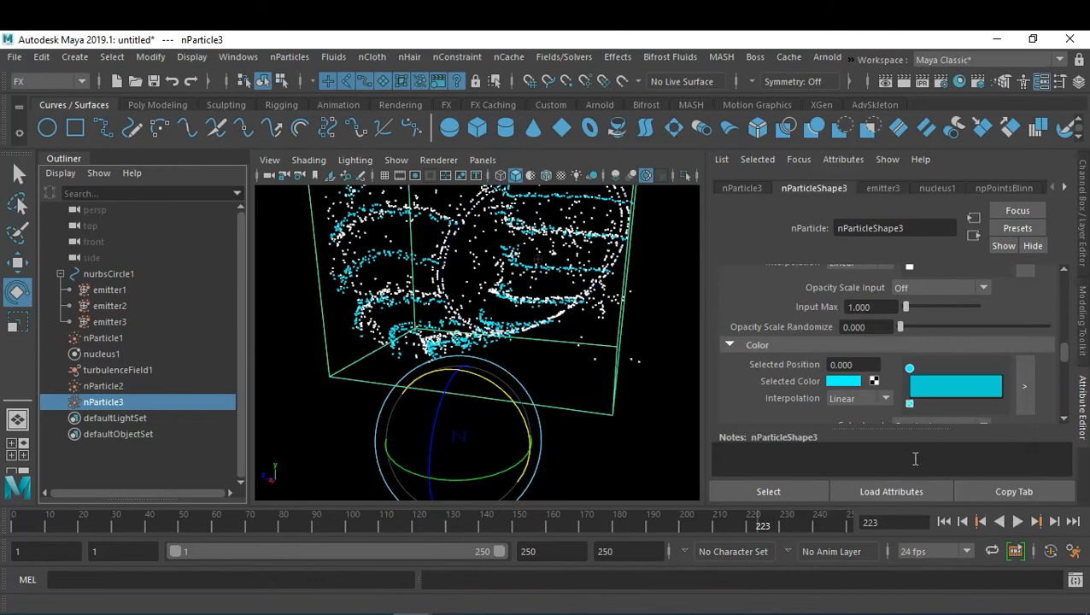
Step: Clear the selection and replay the simulation from the first frame to frame 155 to check the cyan nParticle3 from several angles
{"action": "left_click", "coordinate": [611, 436]}
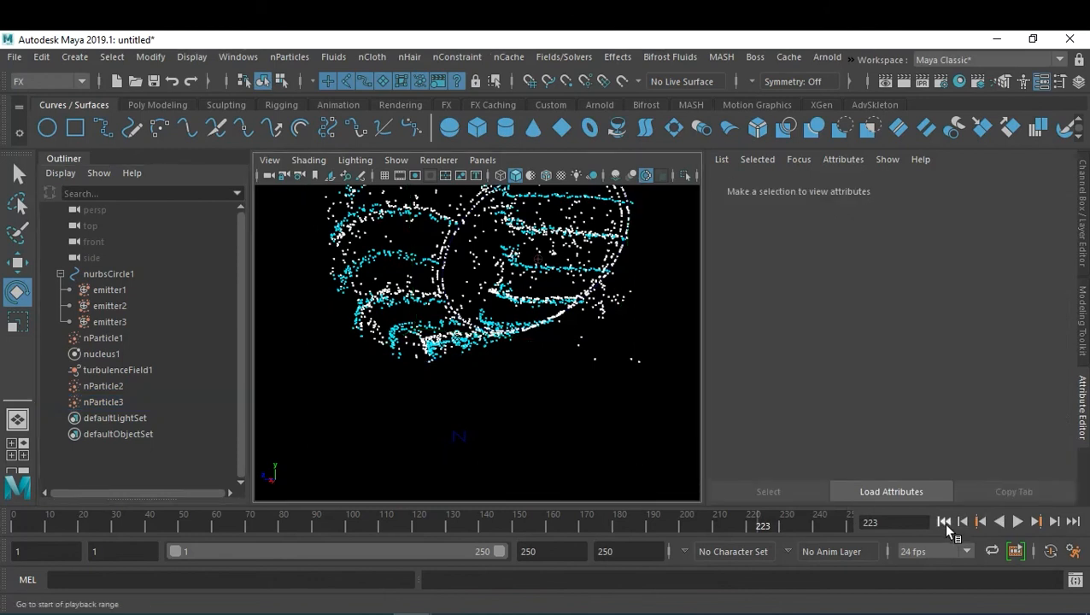
{"action": "left_click", "coordinate": [942, 522]}
{"action": "left_click", "coordinate": [1017, 522]}
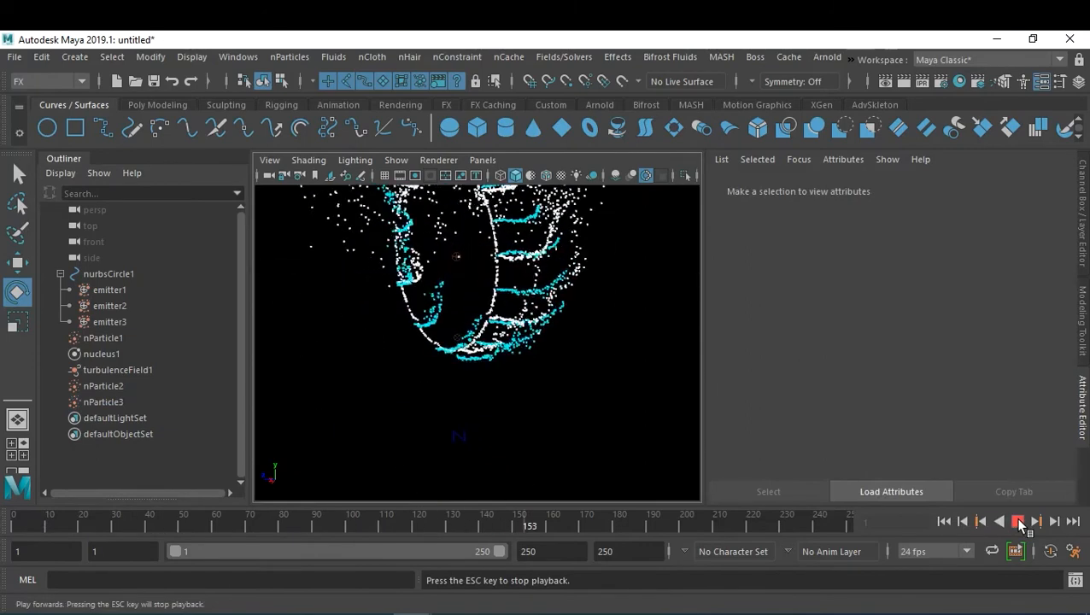
{"action": "left_click", "coordinate": [1017, 521]}
{"action": "middle_click_drag", "start_coordinate": [566, 385], "coordinate": [547, 491], "text": "alt"}
{"action": "left_click_drag", "start_coordinate": [547, 418], "coordinate": [611, 403], "text": "alt"}
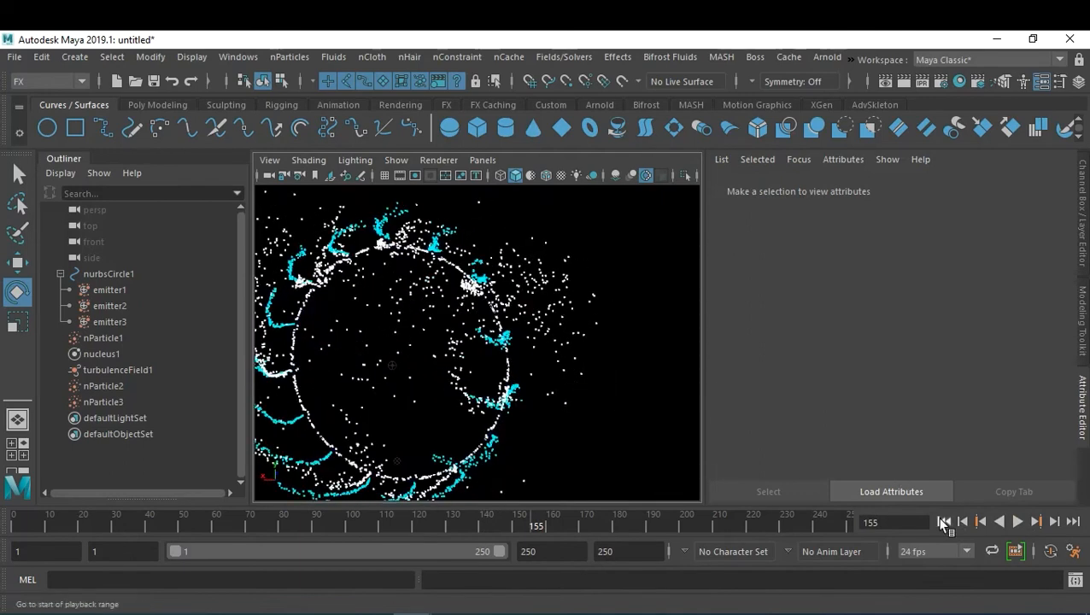
Step: Display the control vertices of nurbsCircle1, inspect the emission around them, and return to the first frame
{"action": "left_click", "coordinate": [113, 275]}
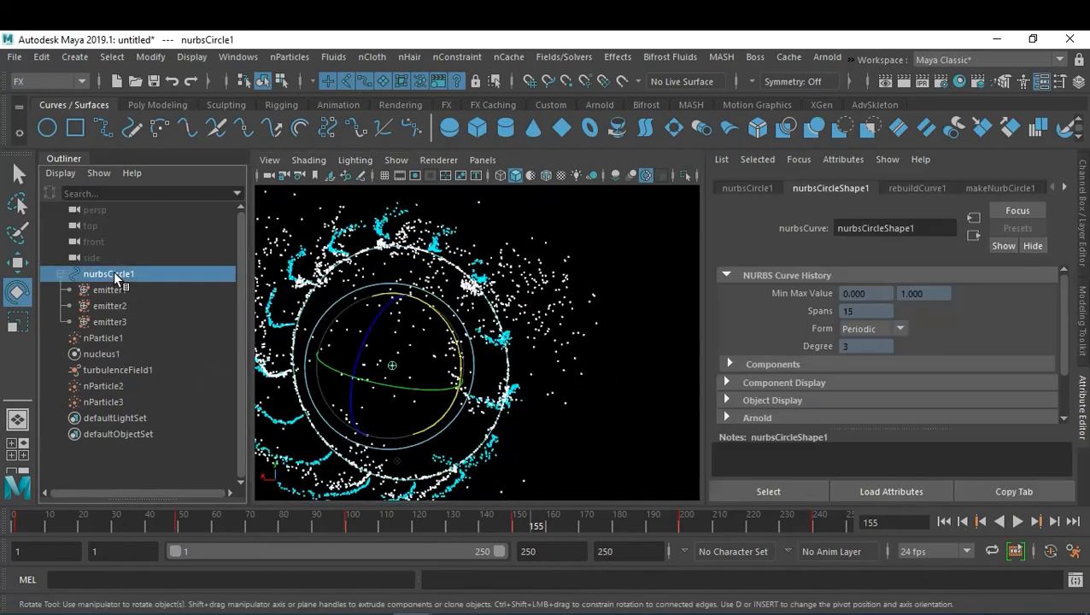
{"action": "key", "text": "F8"}
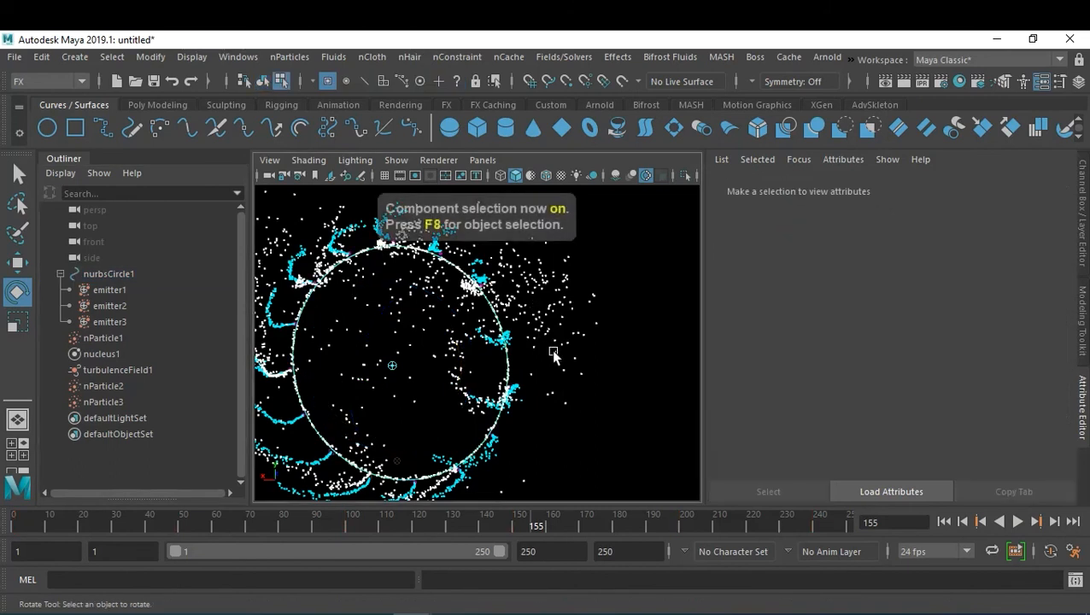
{"action": "left_click_drag", "start_coordinate": [491, 330], "coordinate": [464, 385], "text": "alt"}
{"action": "middle_click_drag", "start_coordinate": [464, 384], "coordinate": [490, 338], "text": "alt"}
{"action": "left_click_drag", "start_coordinate": [491, 336], "coordinate": [559, 299], "text": "alt"}
{"action": "middle_click_drag", "start_coordinate": [559, 299], "coordinate": [609, 301], "text": "alt"}
{"action": "right_click_drag", "start_coordinate": [609, 300], "coordinate": [503, 328], "text": "alt"}
{"action": "left_click_drag", "start_coordinate": [502, 328], "coordinate": [512, 351], "text": "alt"}
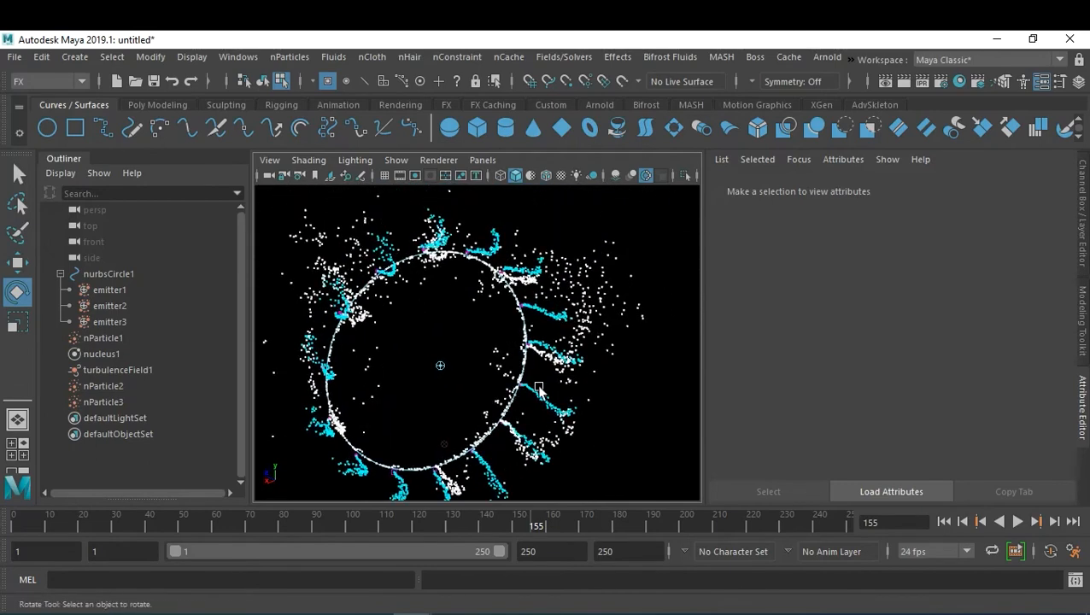
{"action": "left_click", "coordinate": [944, 521]}
{"action": "left_click_drag", "start_coordinate": [532, 427], "coordinate": [564, 296], "text": "alt"}
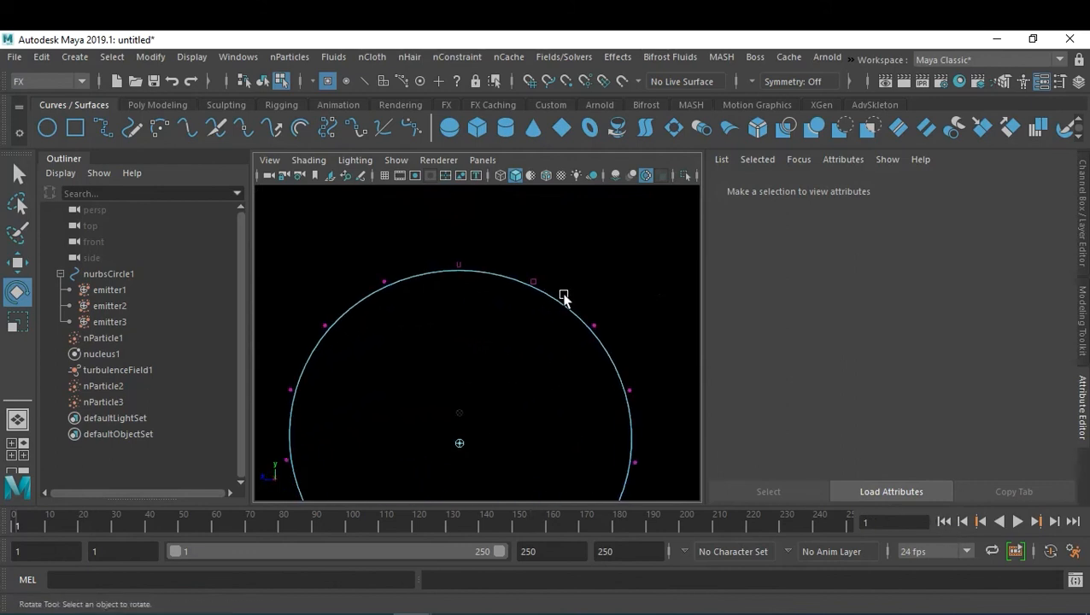
Step: Select the circle's topmost control vertex and examine its per-point emitter rates with the CVs table expanded
{"action": "left_click", "coordinate": [455, 261]}
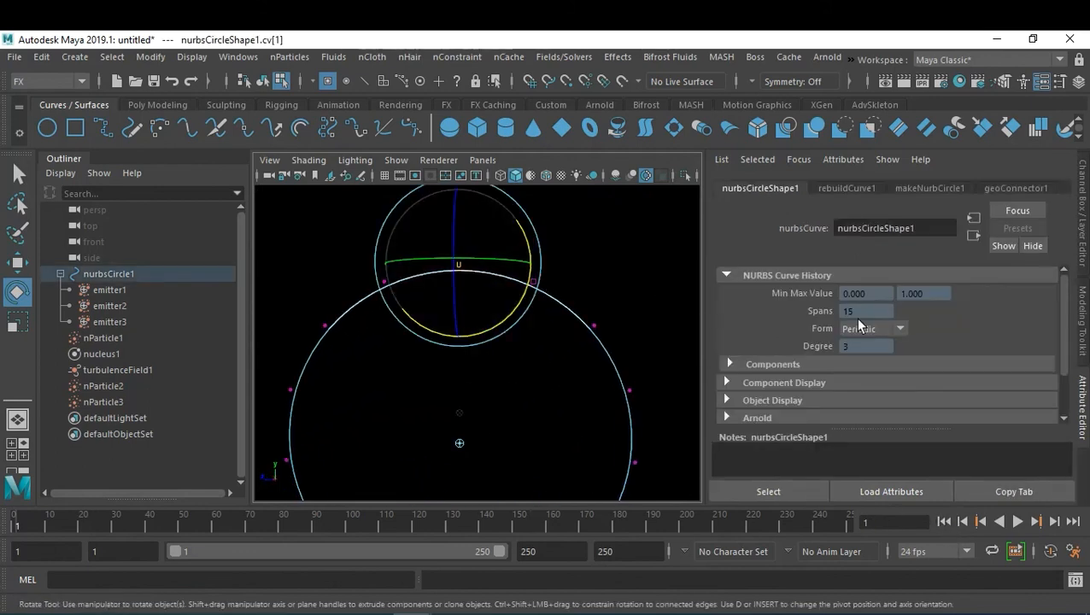
{"action": "key", "text": "ctrl+a"}
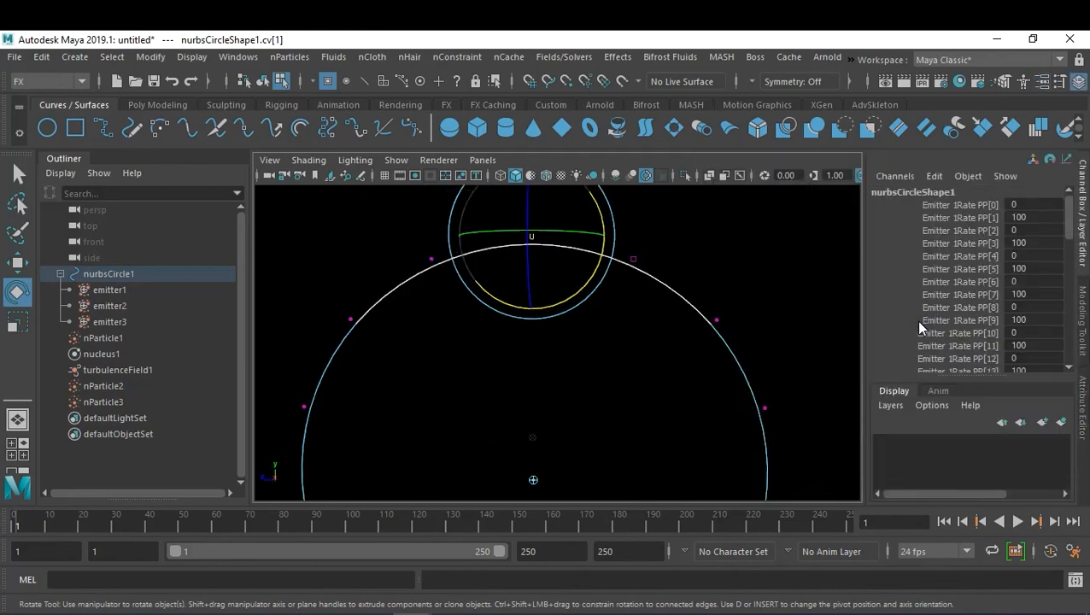
{"action": "scroll", "coordinate": [969, 286], "scroll_direction": "down", "scroll_amount": 10}
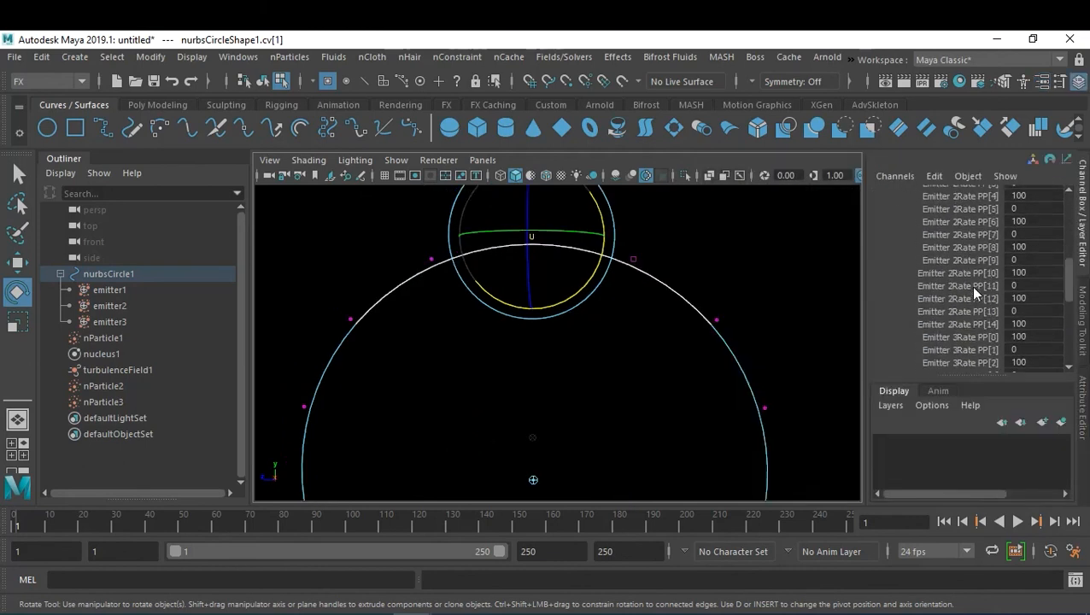
{"action": "left_click", "coordinate": [921, 290]}
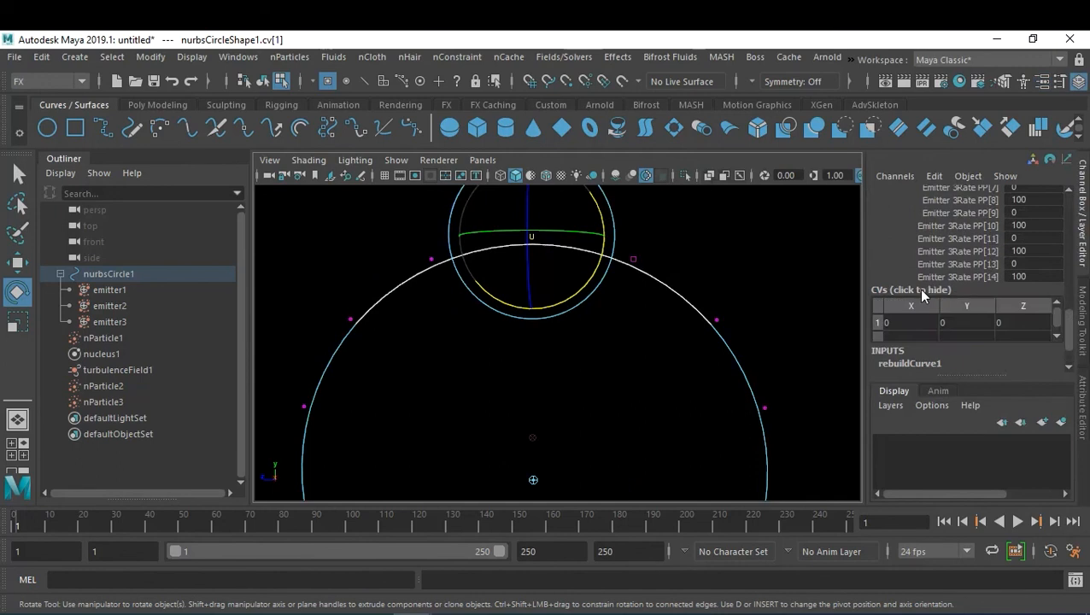
Step: Select individual control vertices around the upper half of the circle to check their index numbers
{"action": "left_click", "coordinate": [633, 258]}
{"action": "left_click_drag", "start_coordinate": [745, 301], "coordinate": [709, 338]}
{"action": "left_click_drag", "start_coordinate": [773, 415], "coordinate": [739, 427]}
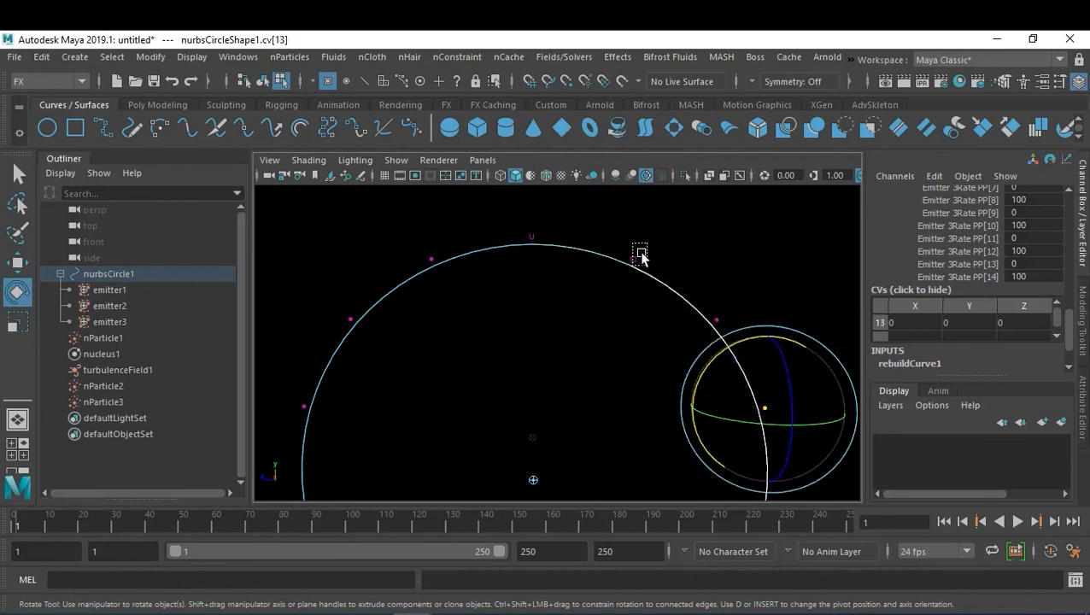
{"action": "left_click_drag", "start_coordinate": [646, 244], "coordinate": [622, 270]}
{"action": "left_click_drag", "start_coordinate": [512, 222], "coordinate": [551, 271]}
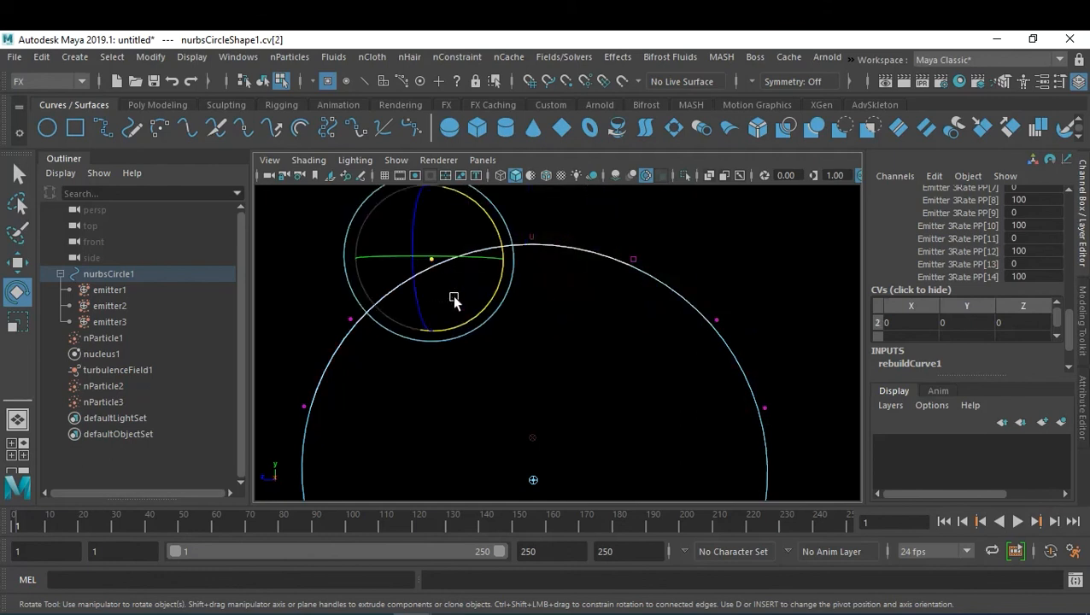
{"action": "left_click_drag", "start_coordinate": [335, 296], "coordinate": [360, 331]}
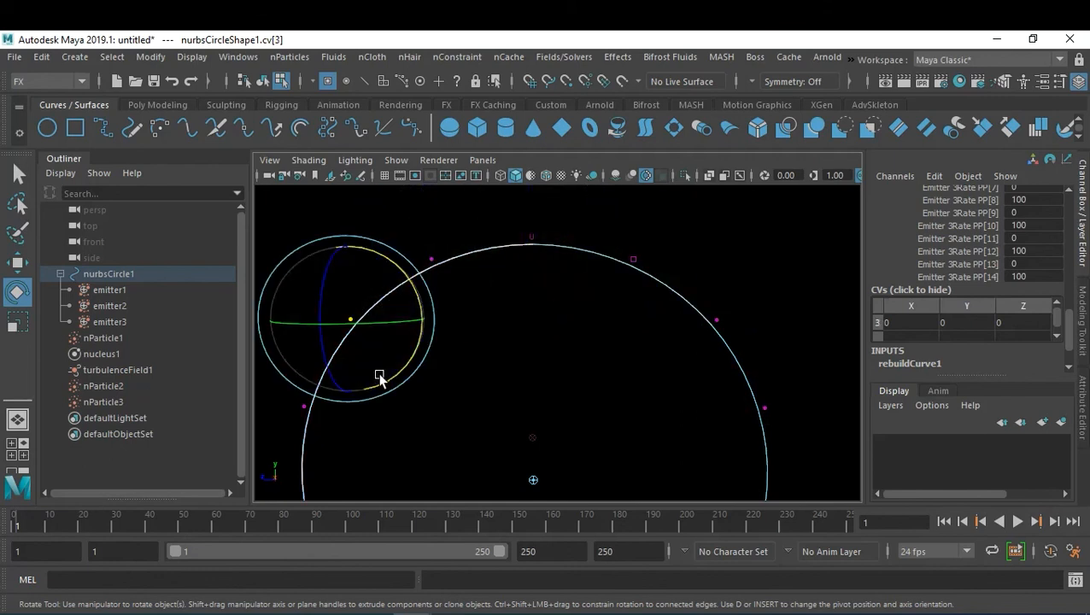
{"action": "left_click_drag", "start_coordinate": [339, 429], "coordinate": [282, 389]}
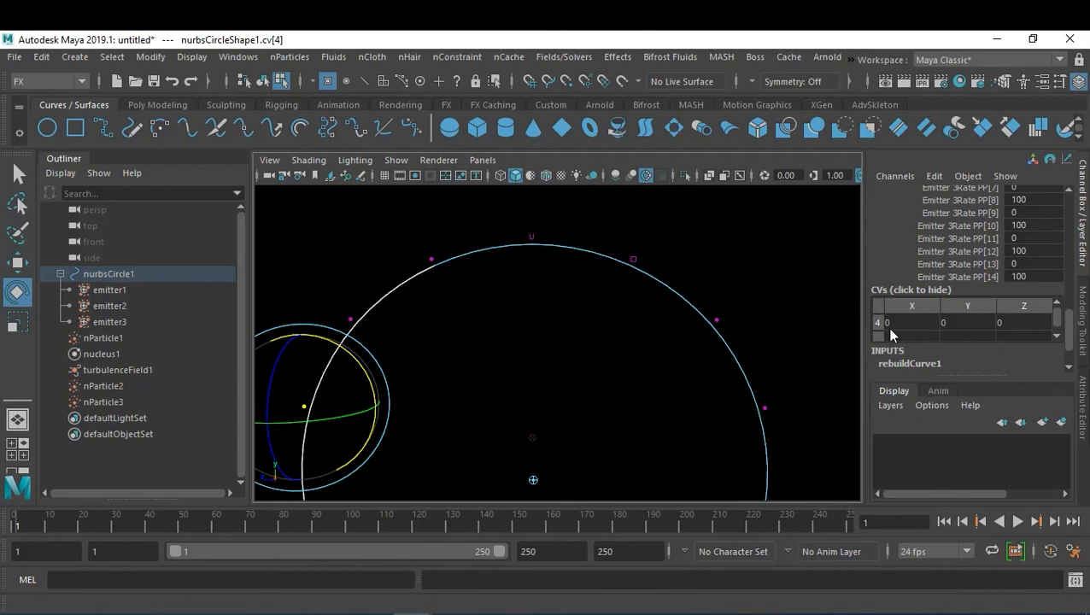
Step: Compare the Emitter 3 Rate PP entries with control vertices 0, 1 and 2 of the circle
{"action": "scroll", "coordinate": [982, 248], "scroll_direction": "up", "scroll_amount": 5}
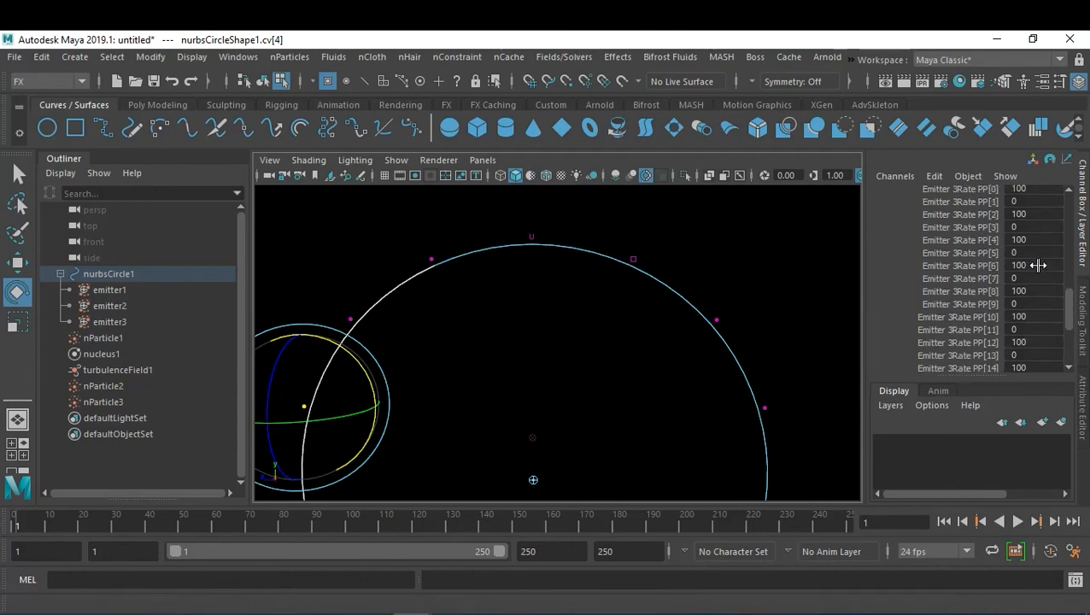
{"action": "scroll", "coordinate": [1006, 269], "scroll_direction": "down", "scroll_amount": 3}
{"action": "scroll", "coordinate": [1004, 286], "scroll_direction": "down", "scroll_amount": 3}
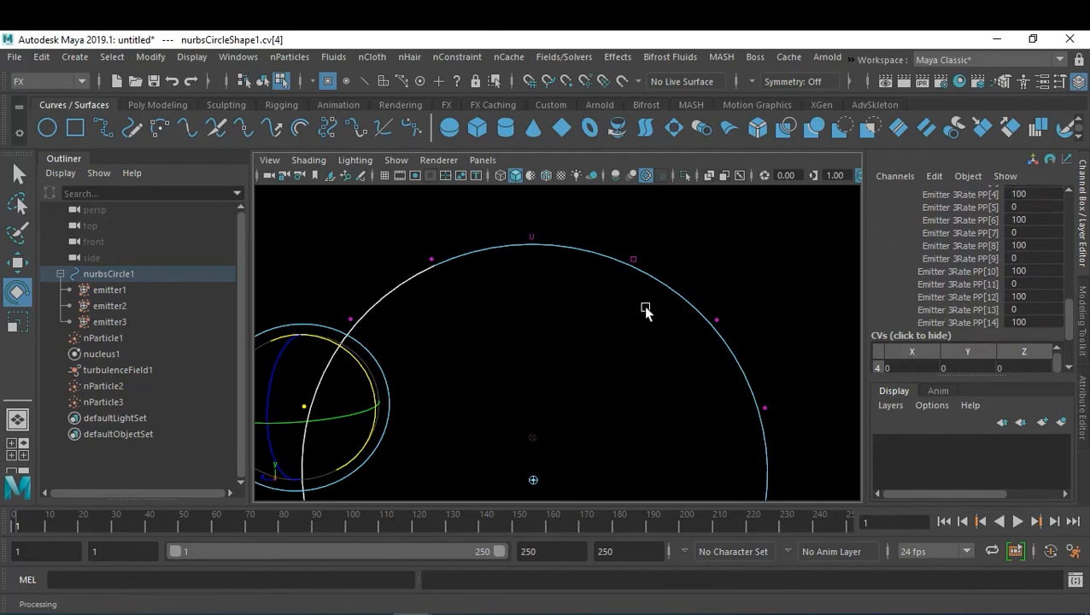
{"action": "left_click", "coordinate": [639, 255]}
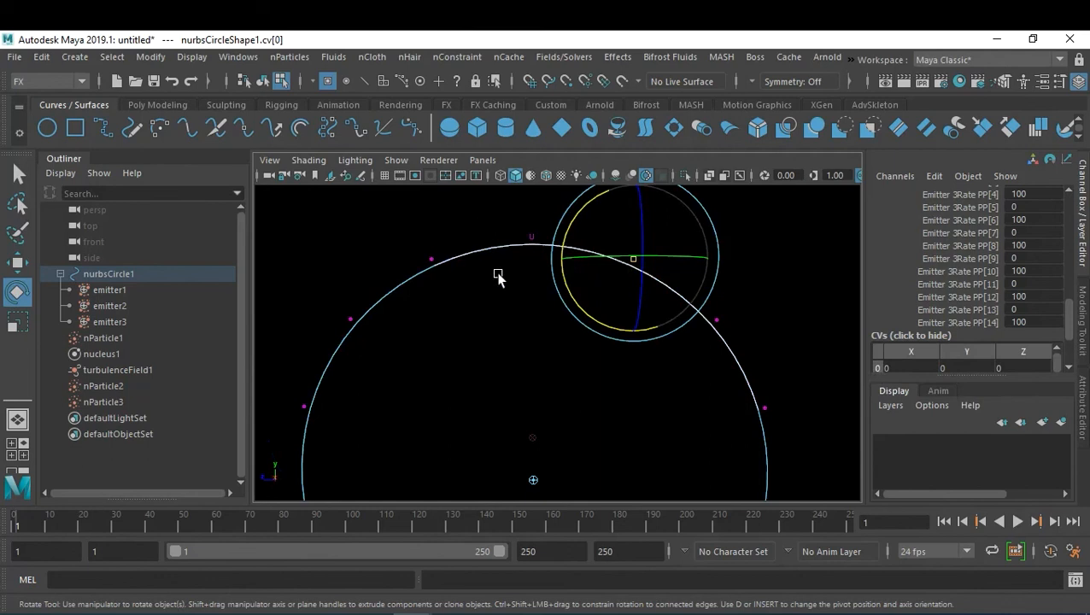
{"action": "left_click", "coordinate": [529, 239]}
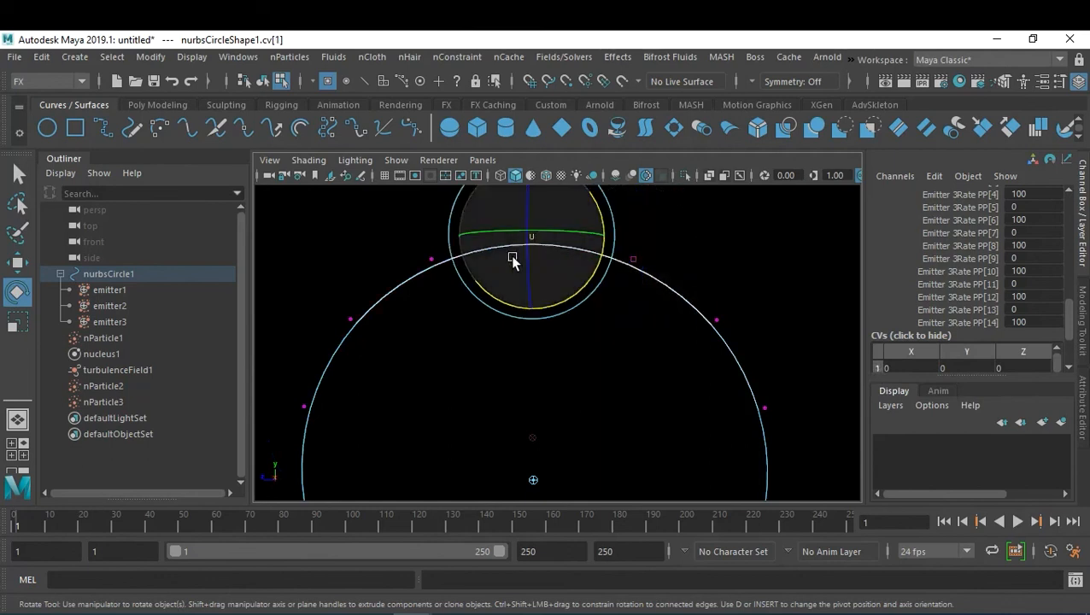
{"action": "left_click", "coordinate": [432, 259]}
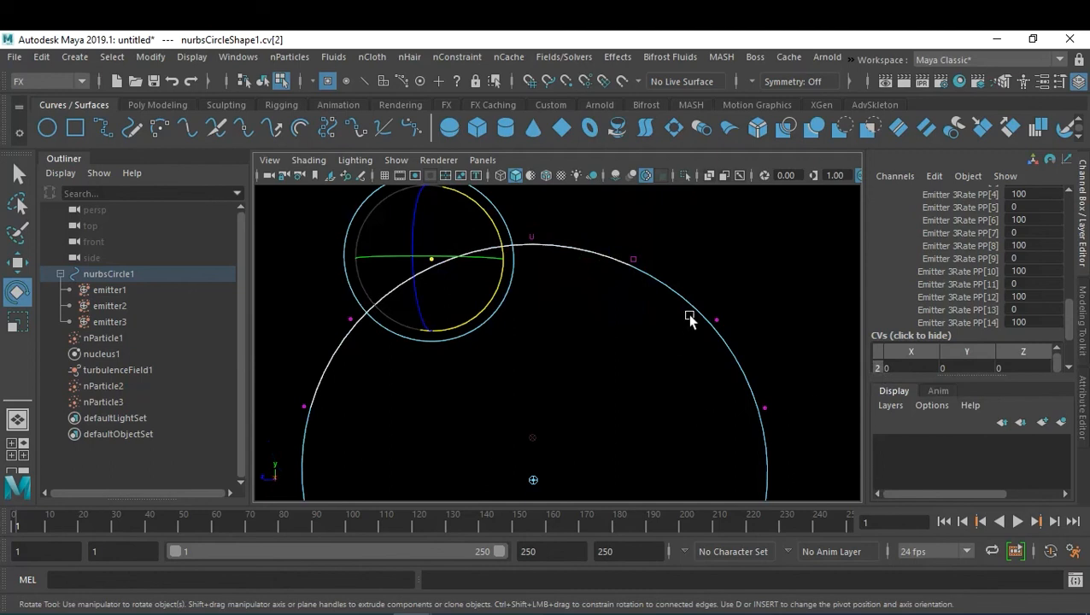
Step: Return to object selection and play the simulation from frame 1 through a loop to frame 9, checking the alternating emission
{"action": "key", "text": "F8"}
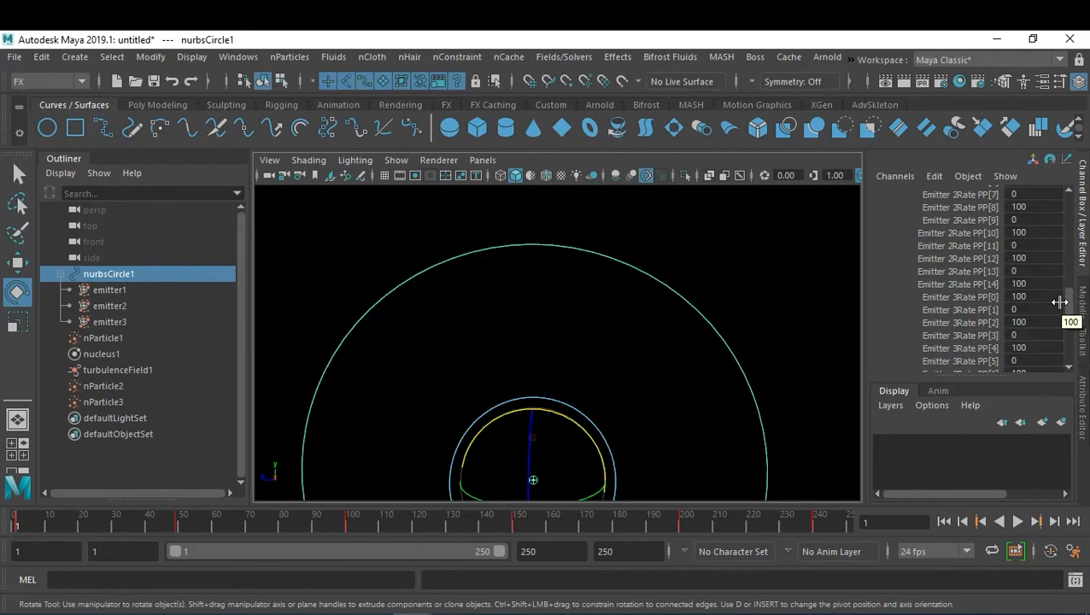
{"action": "left_click", "coordinate": [1019, 520]}
{"action": "left_click_drag", "start_coordinate": [702, 244], "coordinate": [643, 396], "text": "alt"}
{"action": "scroll", "coordinate": [698, 362], "scroll_direction": "down", "scroll_amount": 5}
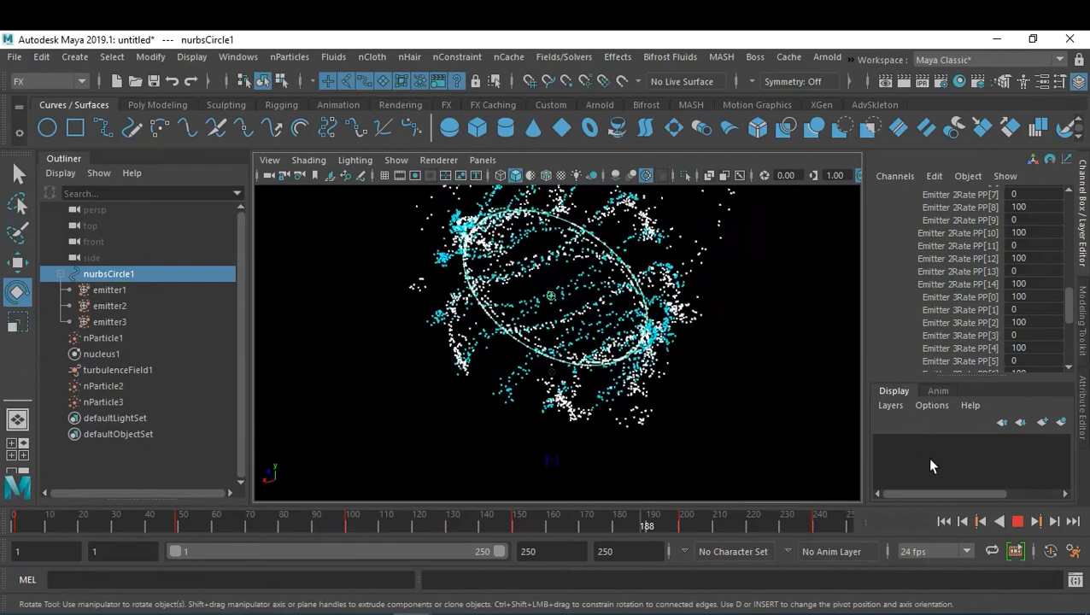
{"action": "left_click", "coordinate": [1018, 522]}
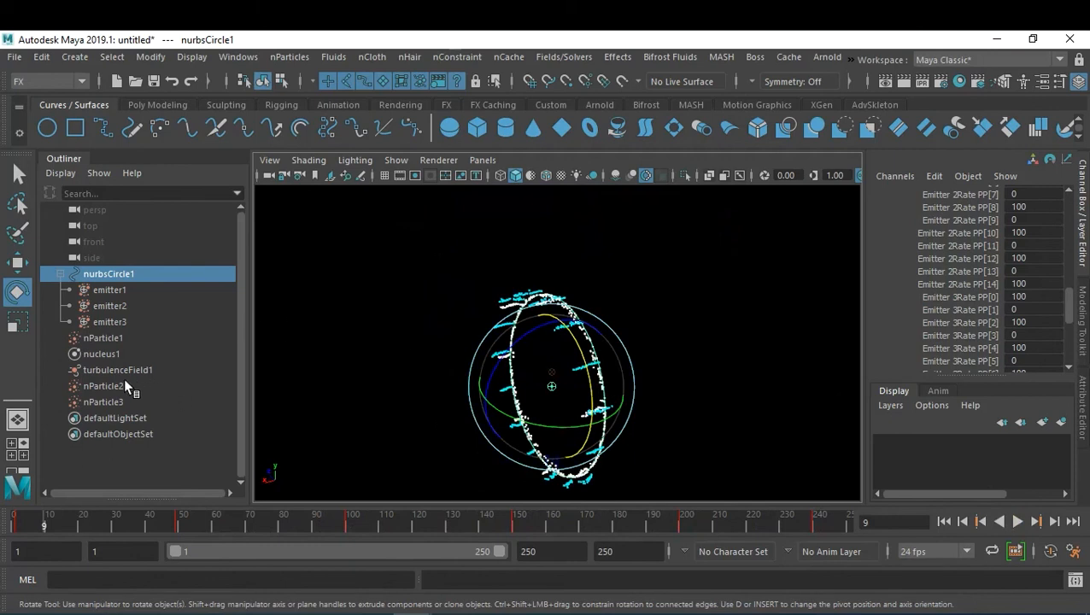
Step: Move nParticle1 directly above nParticle2 in the Outliner and show the nParticleShape1 attributes
{"action": "left_click_drag", "start_coordinate": [107, 338], "coordinate": [109, 374]}
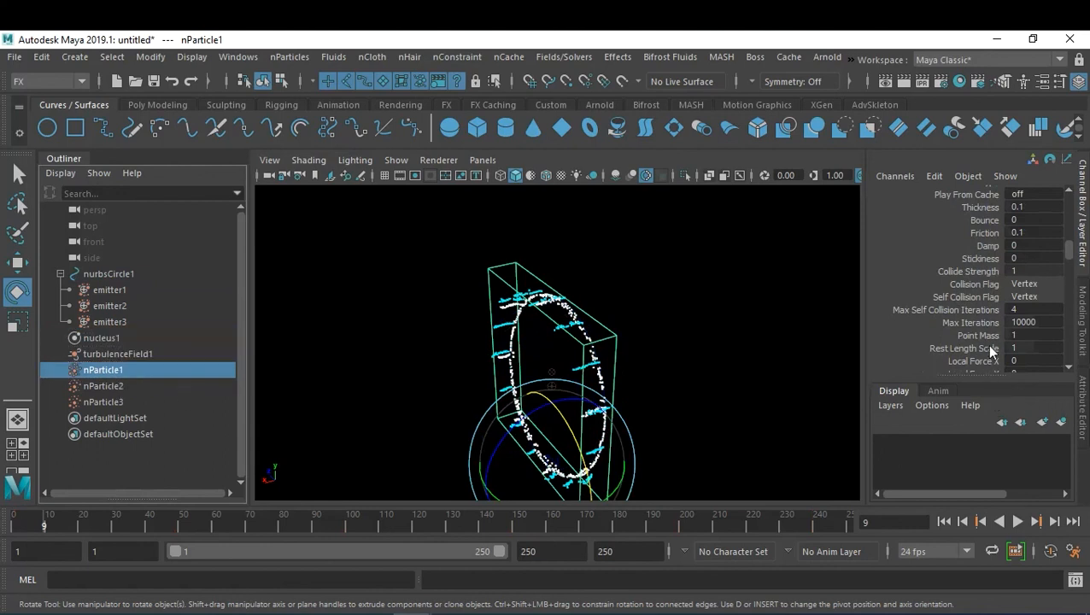
{"action": "key", "text": "ctrl+a"}
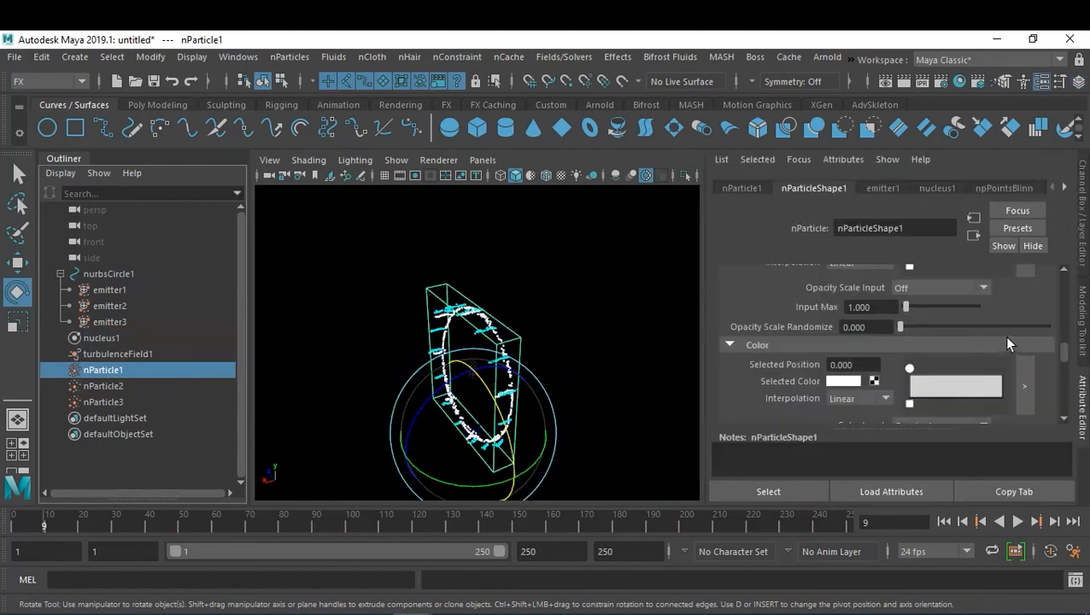
Step: Keep nParticle1's render type as Points, set its Point Size to 1 and enable Color Accum
{"action": "scroll", "coordinate": [983, 341], "scroll_direction": "up", "scroll_amount": 8}
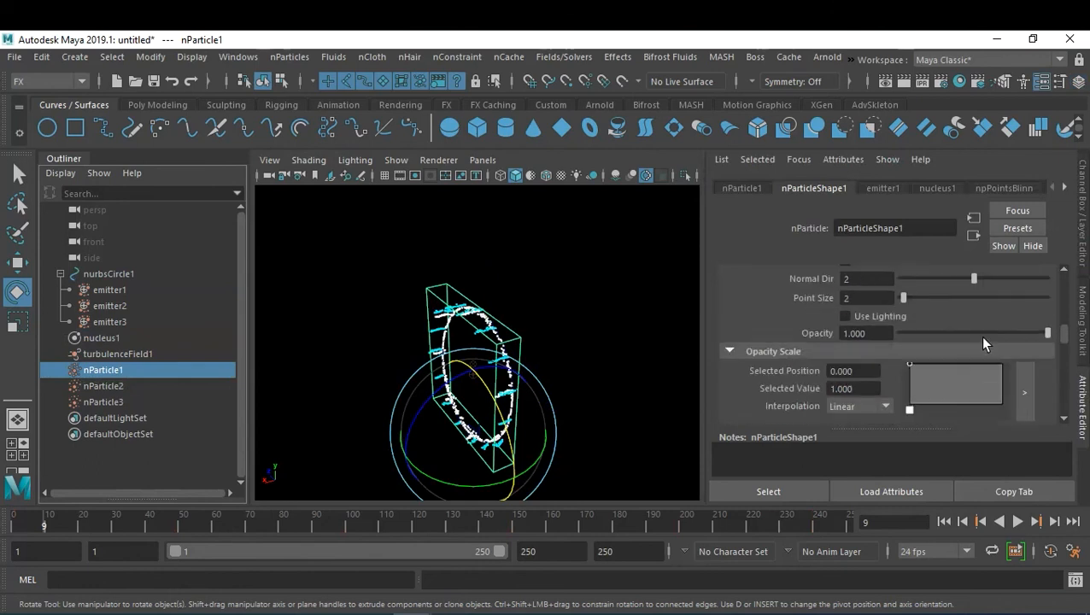
{"action": "scroll", "coordinate": [979, 336], "scroll_direction": "up", "scroll_amount": 2}
{"action": "left_click", "coordinate": [891, 353]}
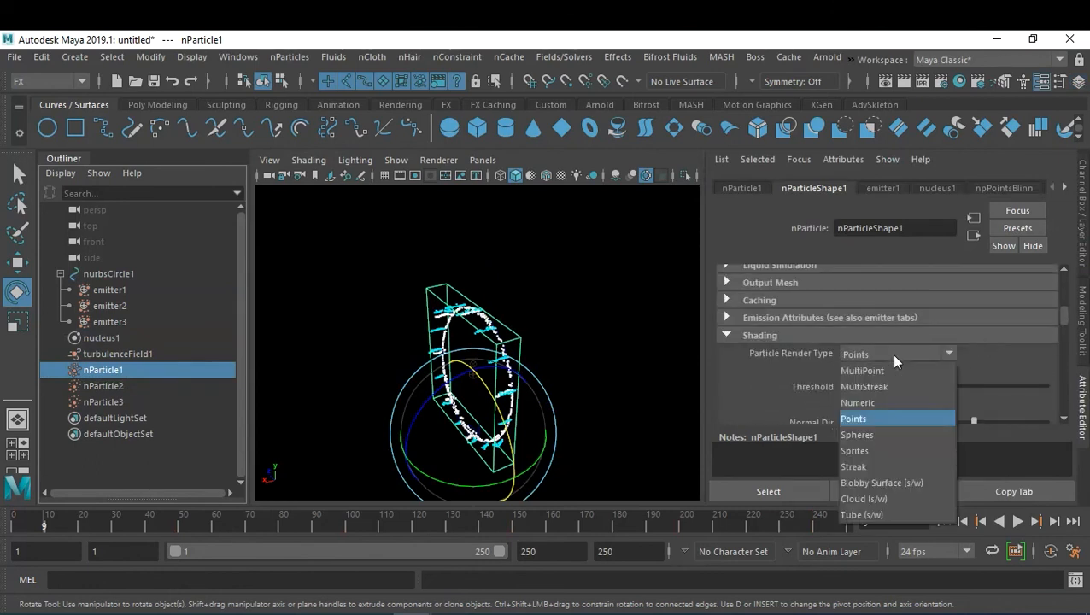
{"action": "left_click", "coordinate": [895, 420]}
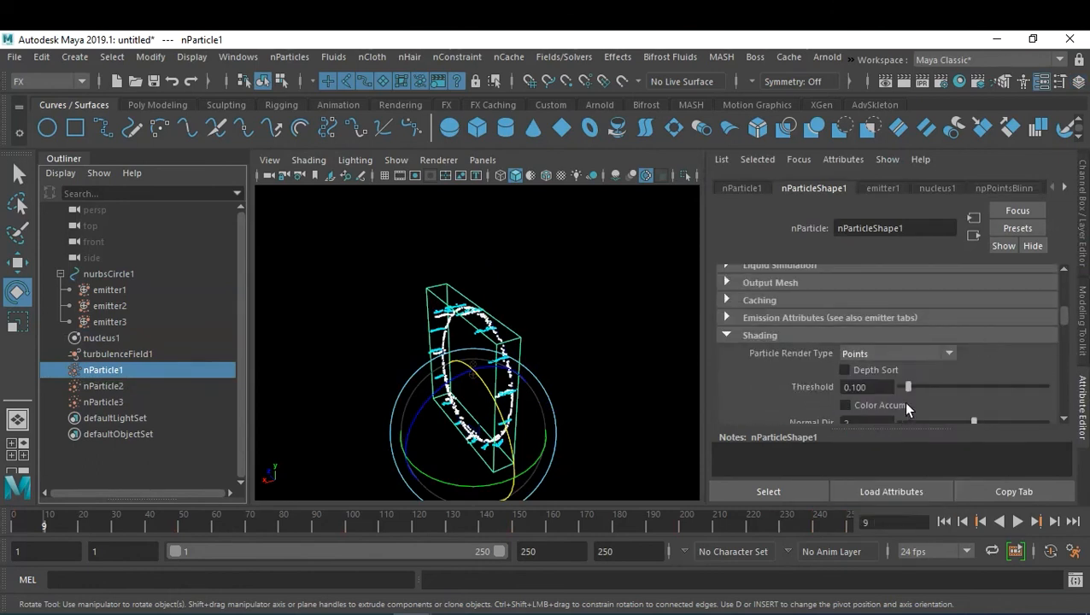
{"action": "scroll", "coordinate": [970, 401], "scroll_direction": "down", "scroll_amount": 2}
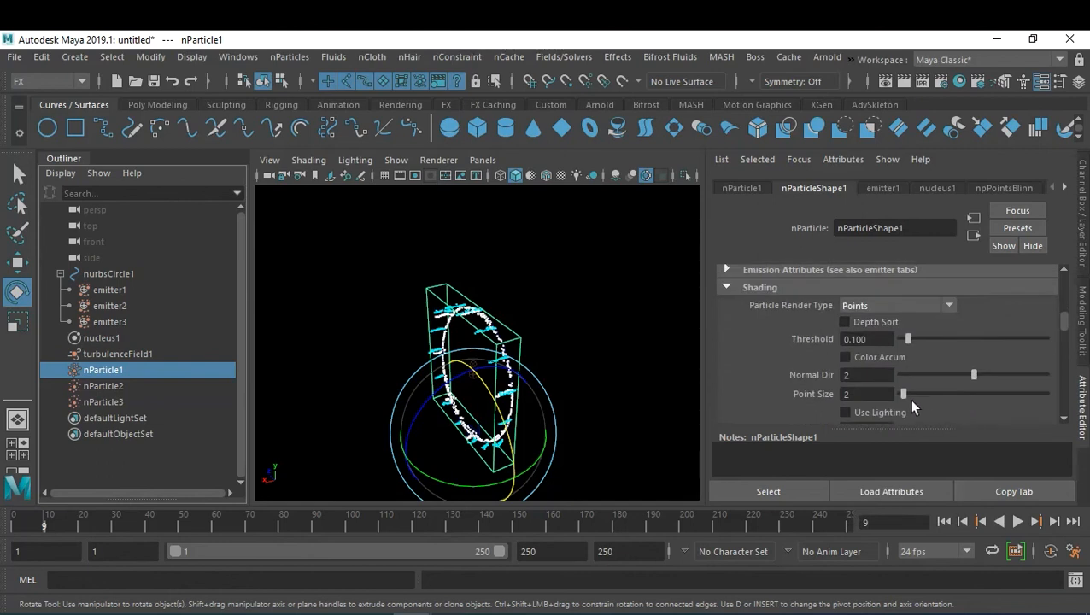
{"action": "left_click_drag", "start_coordinate": [903, 393], "coordinate": [874, 392]}
{"action": "left_click", "coordinate": [888, 357]}
Step: Play the particle simulation from the first frame to check nParticle1's new shading, and stop it
{"action": "left_click", "coordinate": [944, 521]}
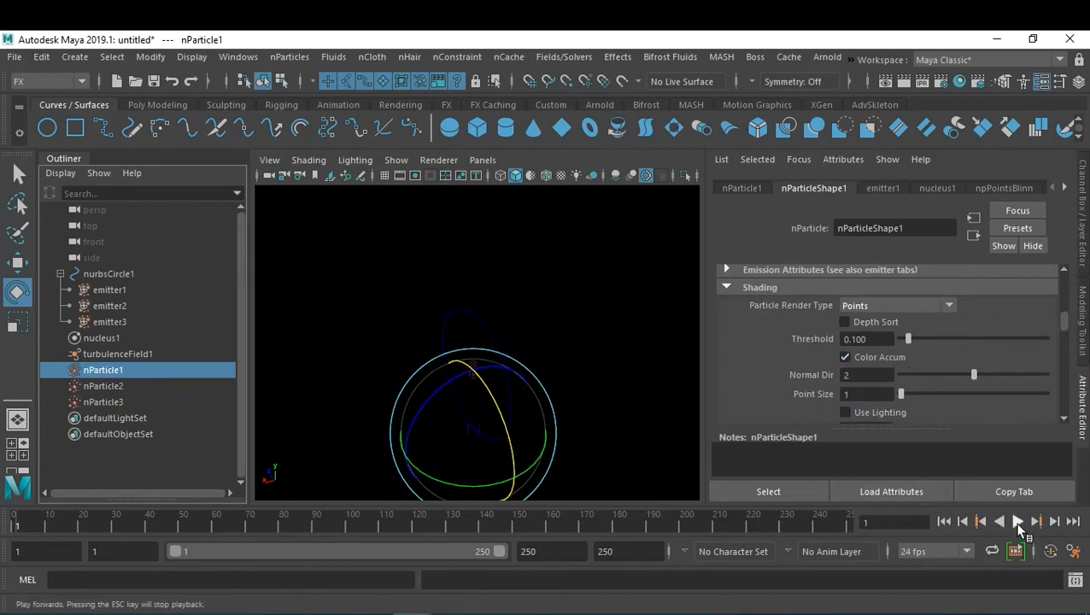
{"action": "left_click", "coordinate": [1017, 522]}
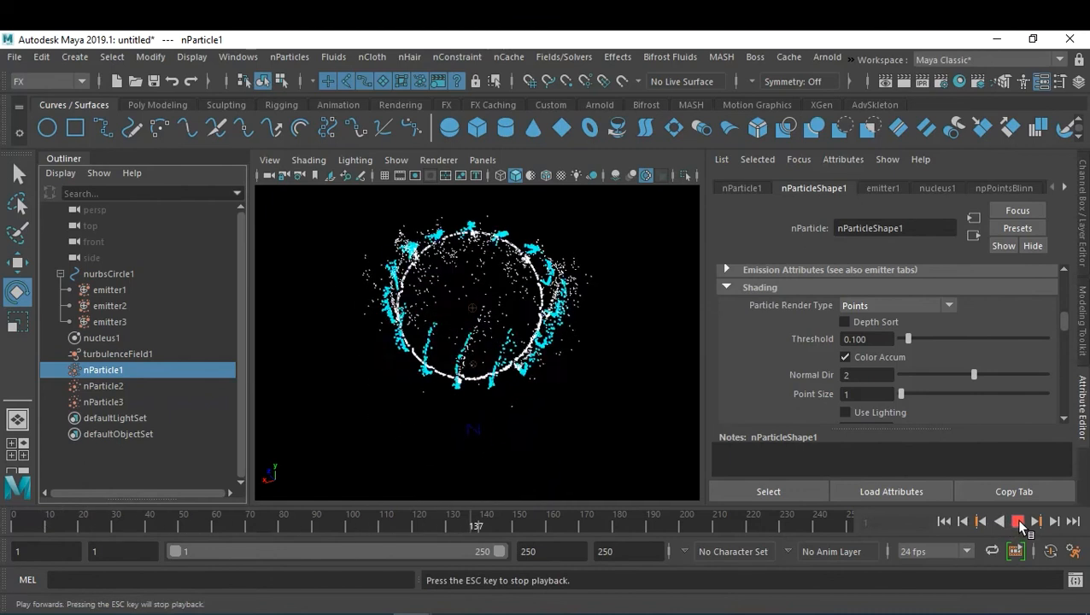
{"action": "left_click", "coordinate": [1018, 523]}
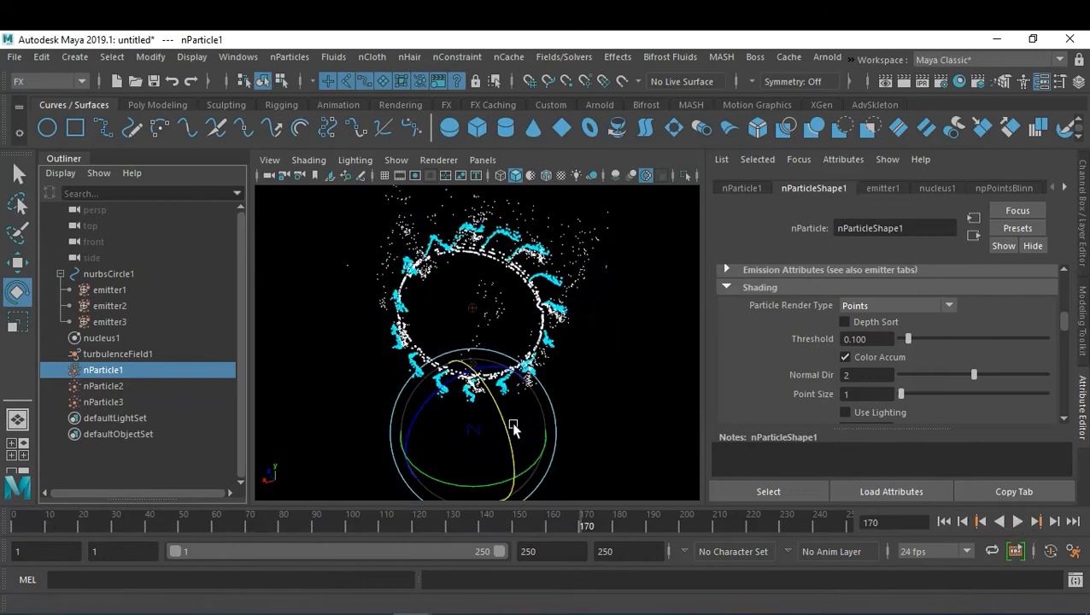
Step: Try the Streak particle render type on nParticle2 and review its tail attributes
{"action": "left_click", "coordinate": [115, 387]}
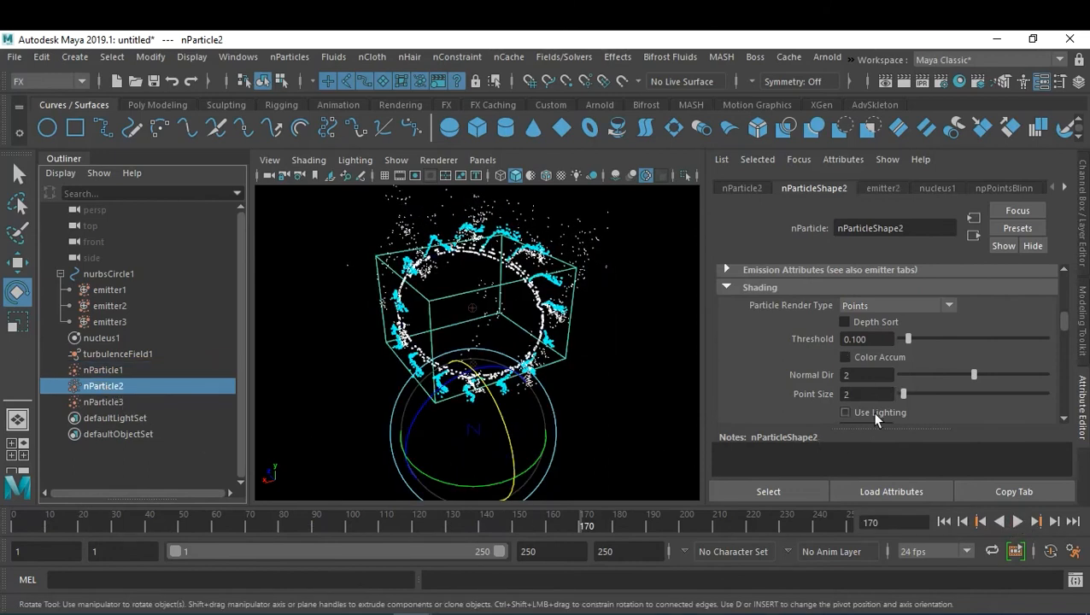
{"action": "left_click", "coordinate": [902, 305]}
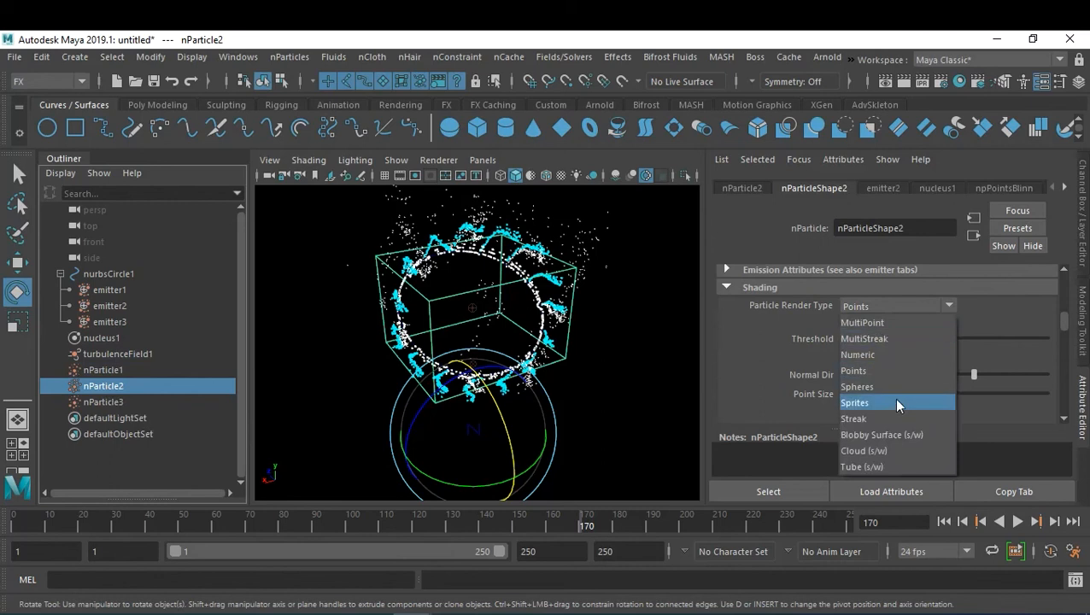
{"action": "left_click", "coordinate": [894, 420]}
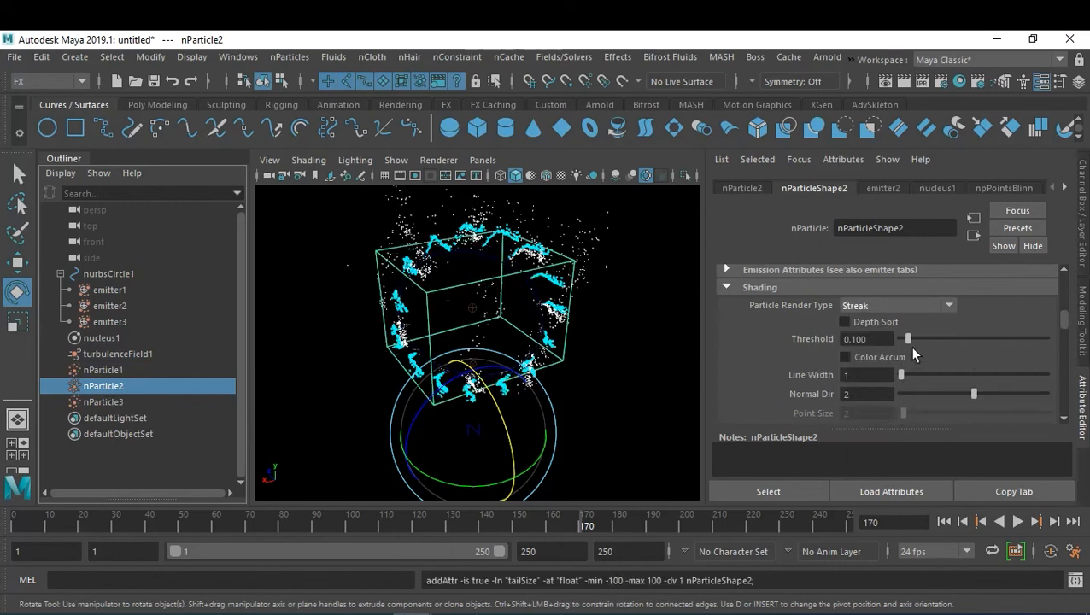
{"action": "scroll", "coordinate": [947, 355], "scroll_direction": "down", "scroll_amount": 3}
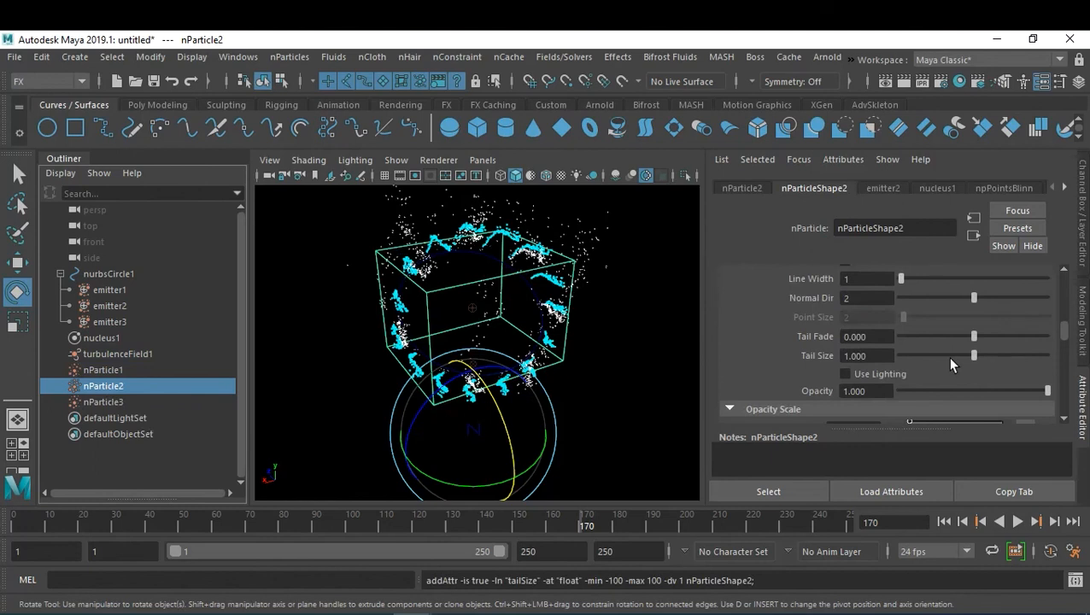
{"action": "scroll", "coordinate": [949, 362], "scroll_direction": "up", "scroll_amount": 2}
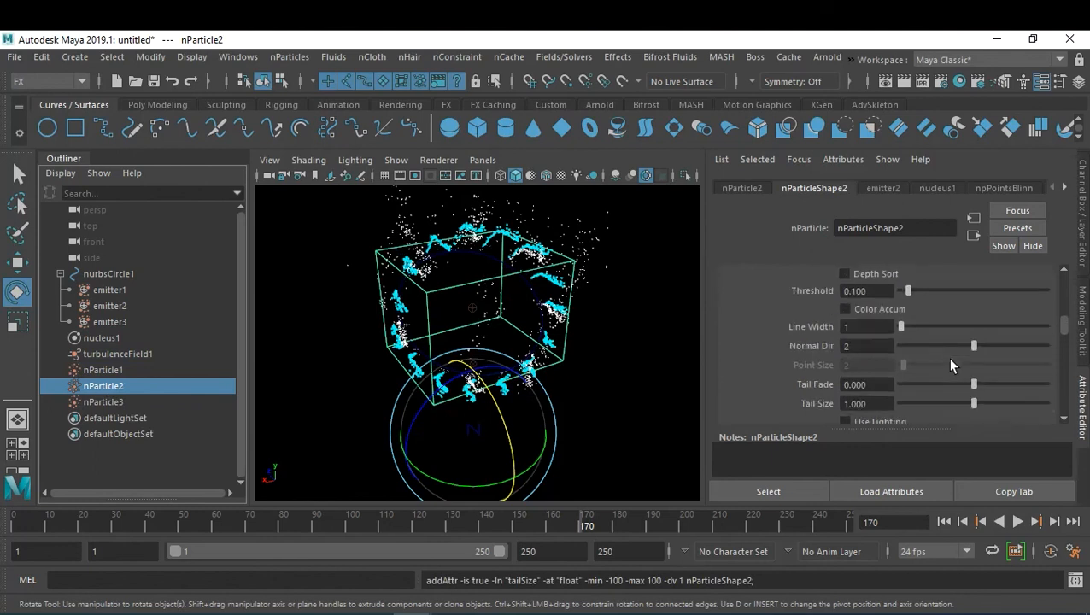
Step: Replay the simulation from the start, stop it and inspect nParticle2's streaks up close
{"action": "left_click", "coordinate": [943, 521]}
{"action": "left_click", "coordinate": [1017, 522]}
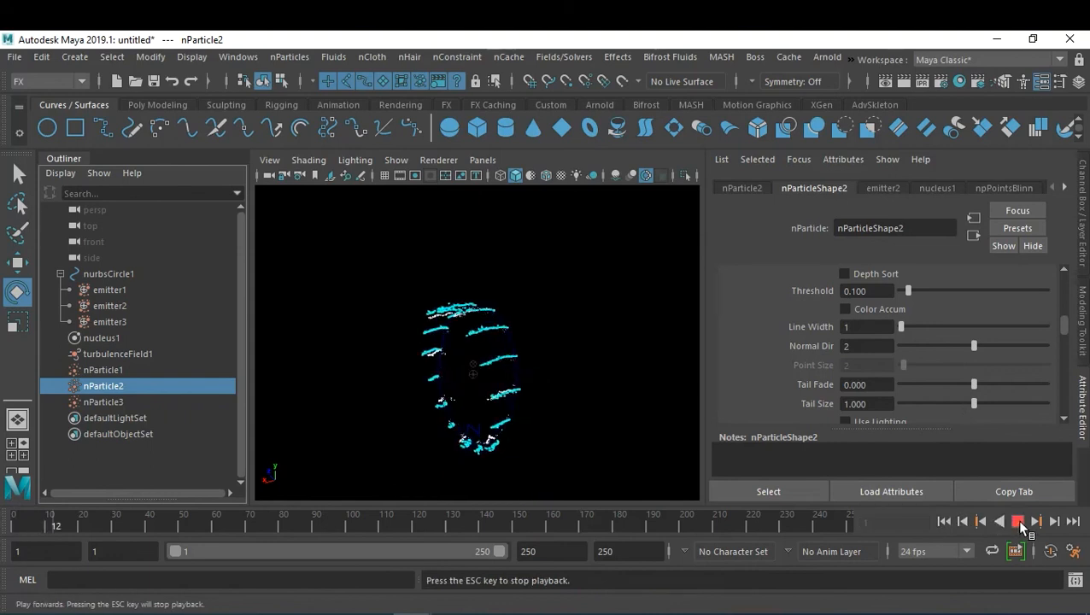
{"action": "left_click", "coordinate": [1018, 522]}
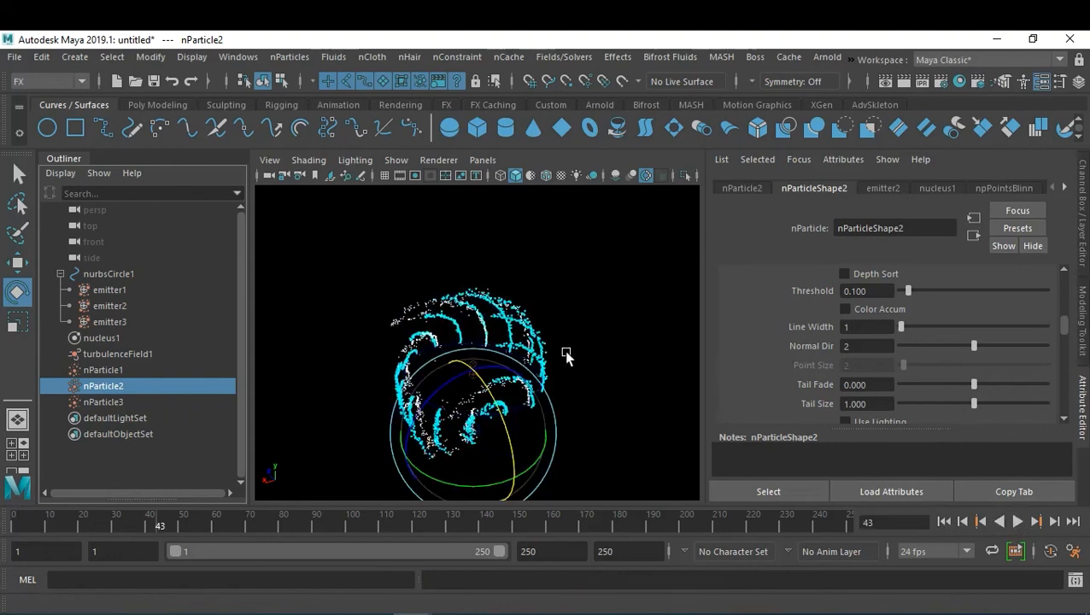
{"action": "right_click_drag", "start_coordinate": [508, 357], "coordinate": [634, 376], "text": "alt"}
{"action": "left_click_drag", "start_coordinate": [637, 359], "coordinate": [601, 345], "text": "alt"}
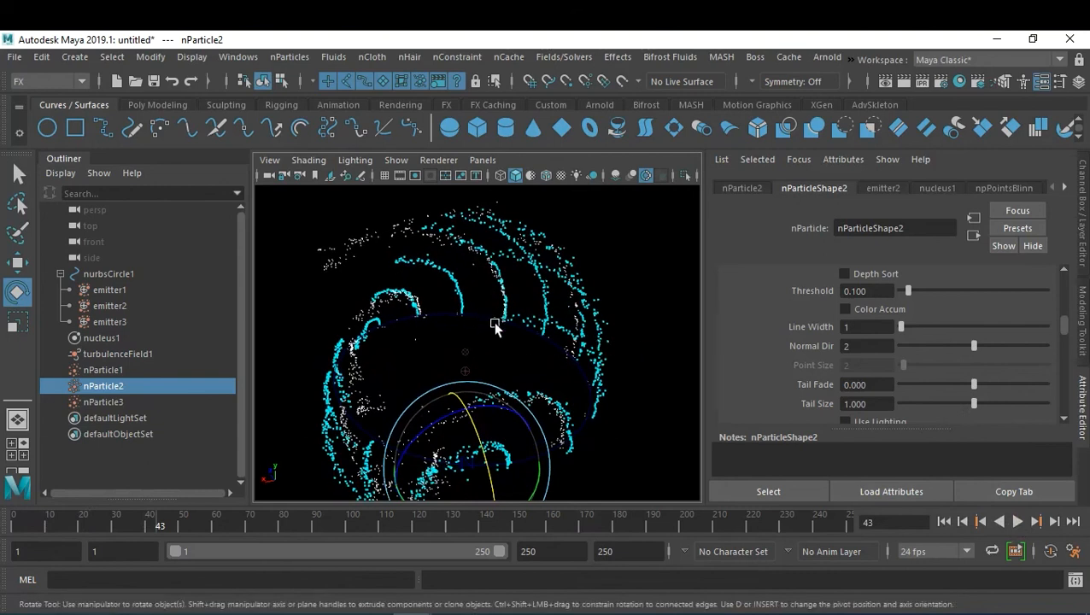
Step: Compare the MultiPoint and MultiStreak render types on nParticle2, ending on MultiPoint
{"action": "scroll", "coordinate": [959, 343], "scroll_direction": "up", "scroll_amount": 2}
{"action": "left_click", "coordinate": [914, 305]}
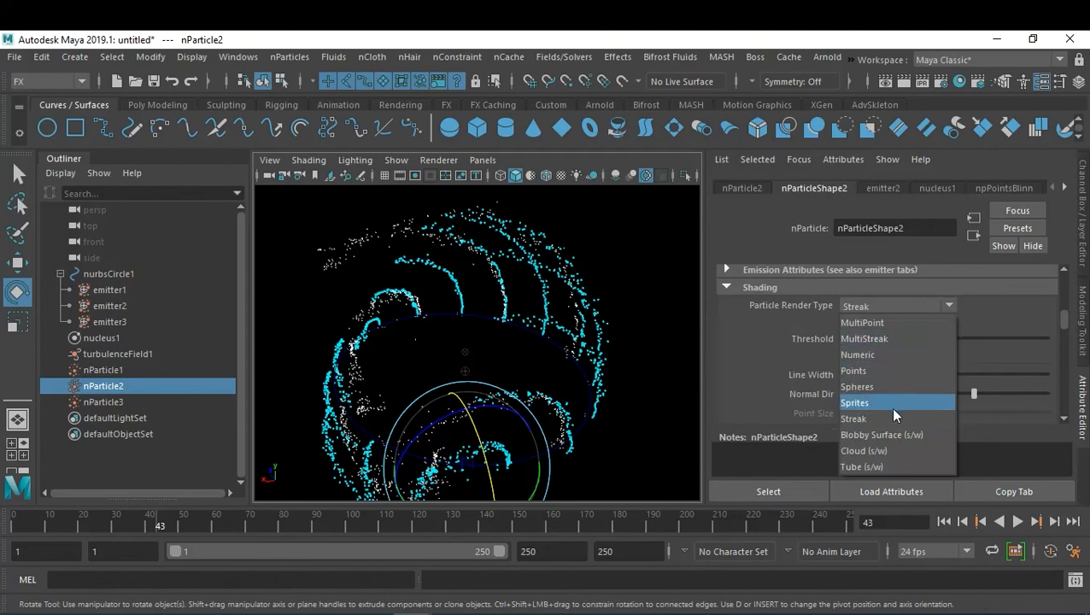
{"action": "left_click", "coordinate": [890, 322]}
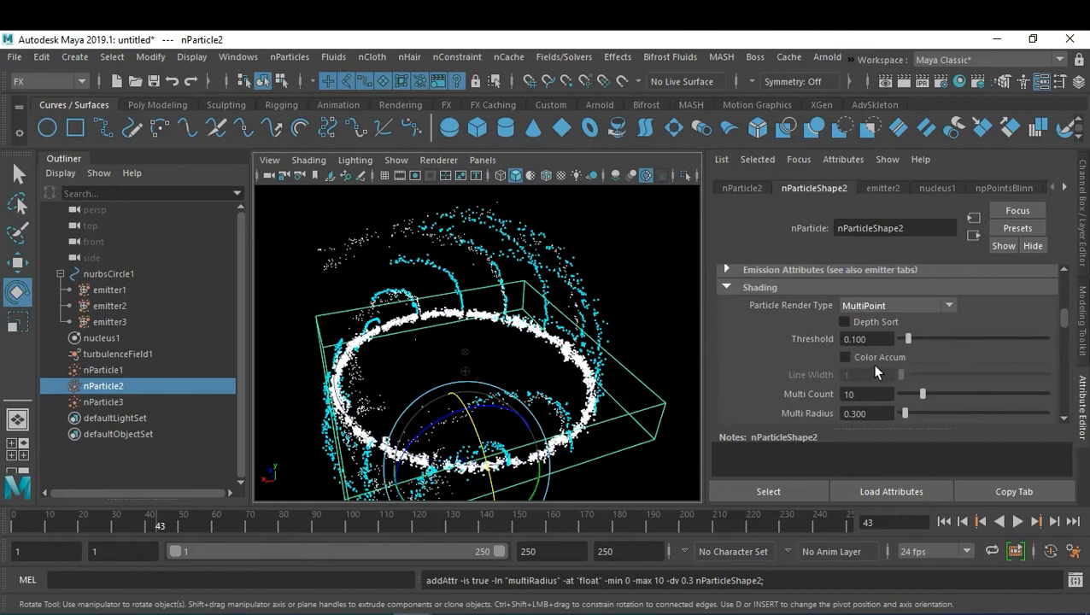
{"action": "left_click", "coordinate": [887, 307]}
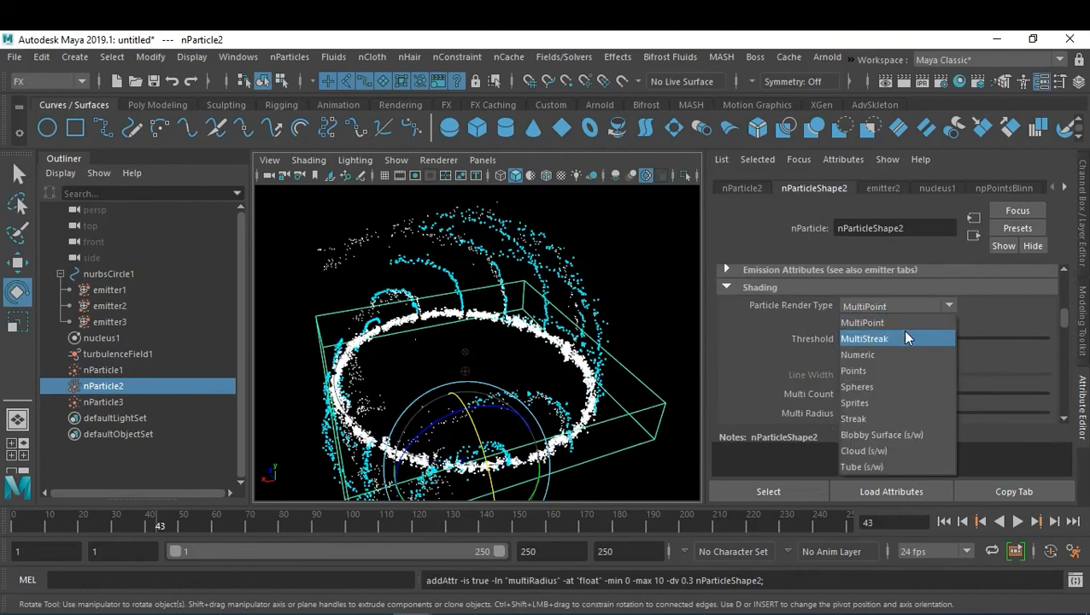
{"action": "left_click", "coordinate": [905, 336]}
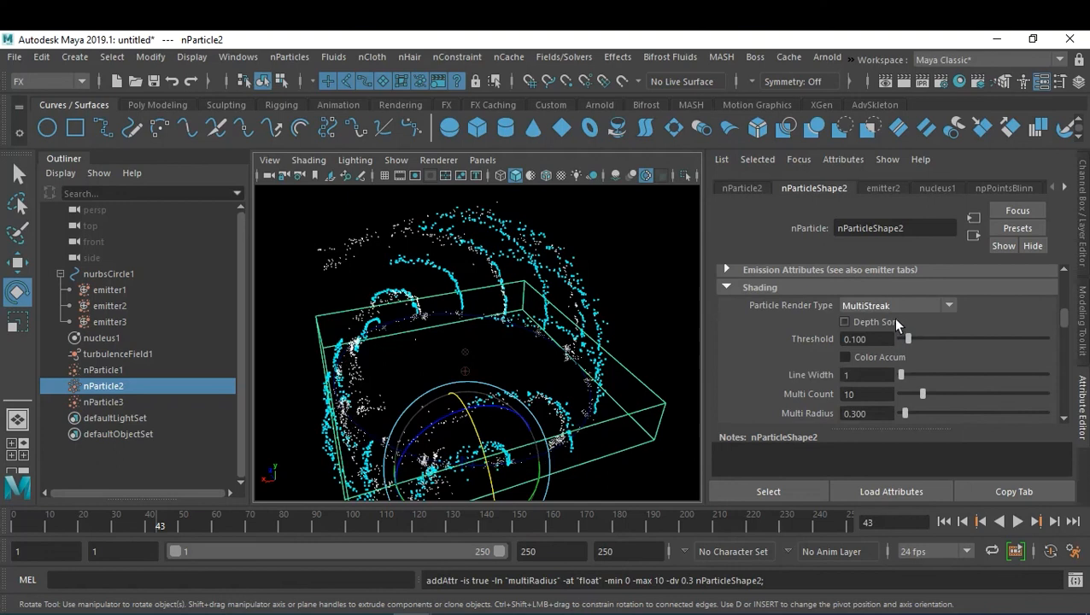
{"action": "left_click", "coordinate": [889, 305]}
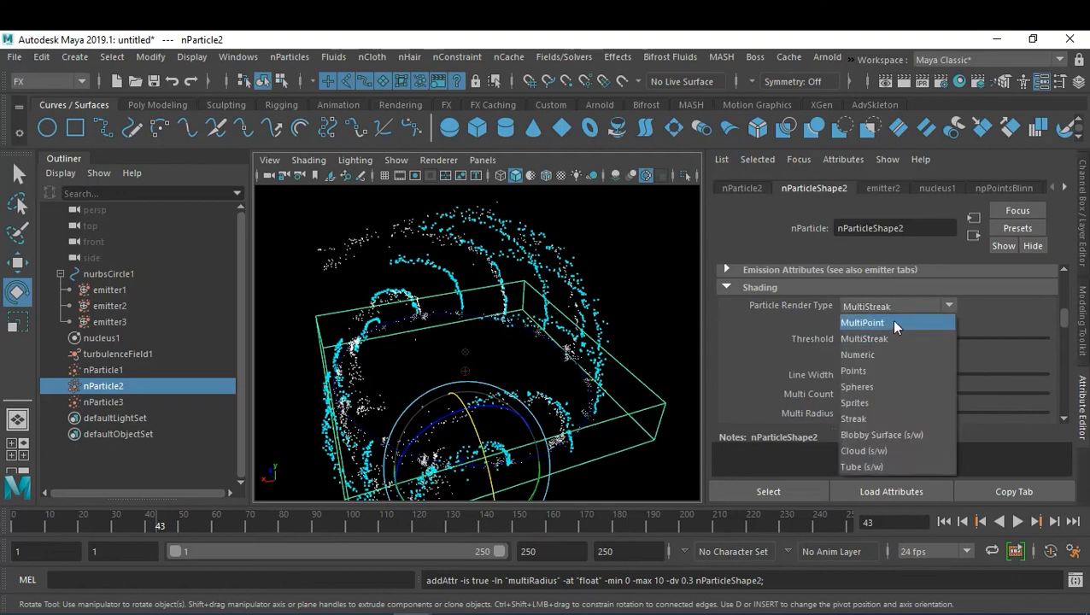
{"action": "left_click", "coordinate": [891, 321]}
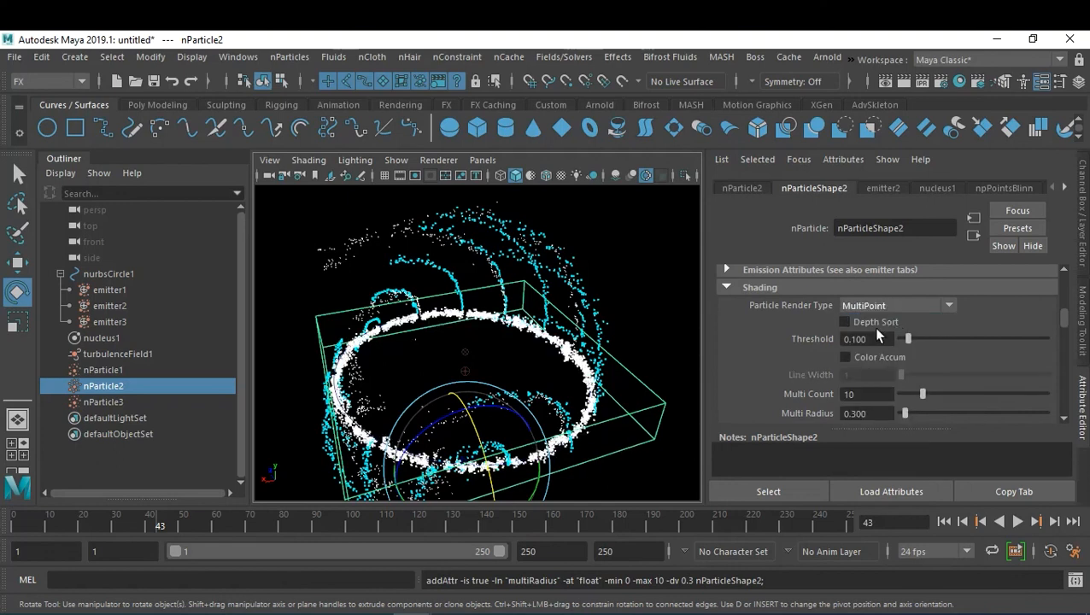
Step: Set nParticle3's render type to Streak and its Tail Size to -2.222
{"action": "left_click", "coordinate": [102, 402]}
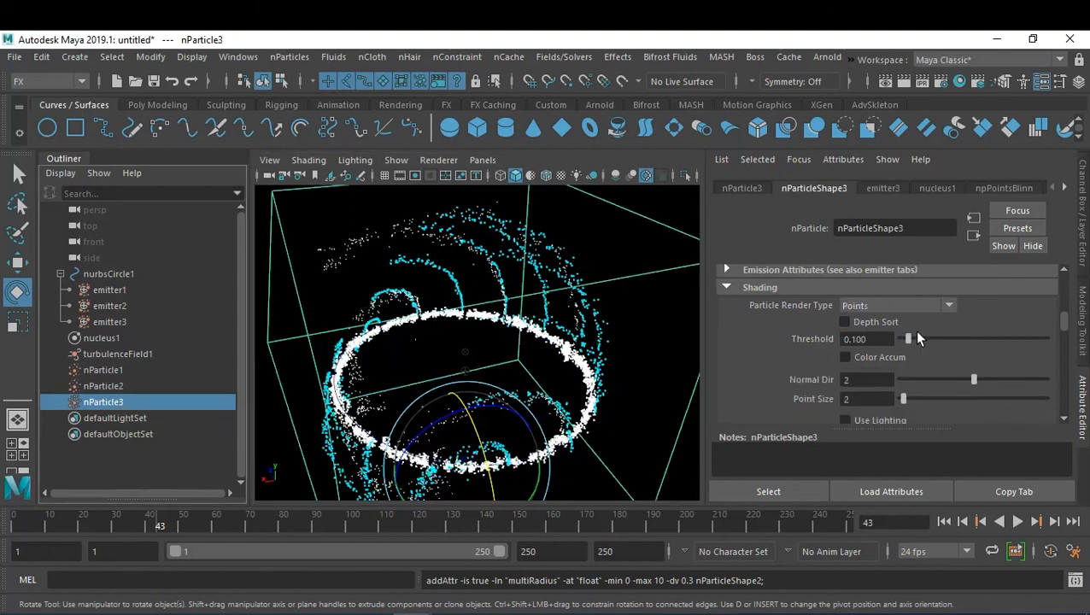
{"action": "left_click", "coordinate": [897, 300]}
{"action": "left_click", "coordinate": [912, 414]}
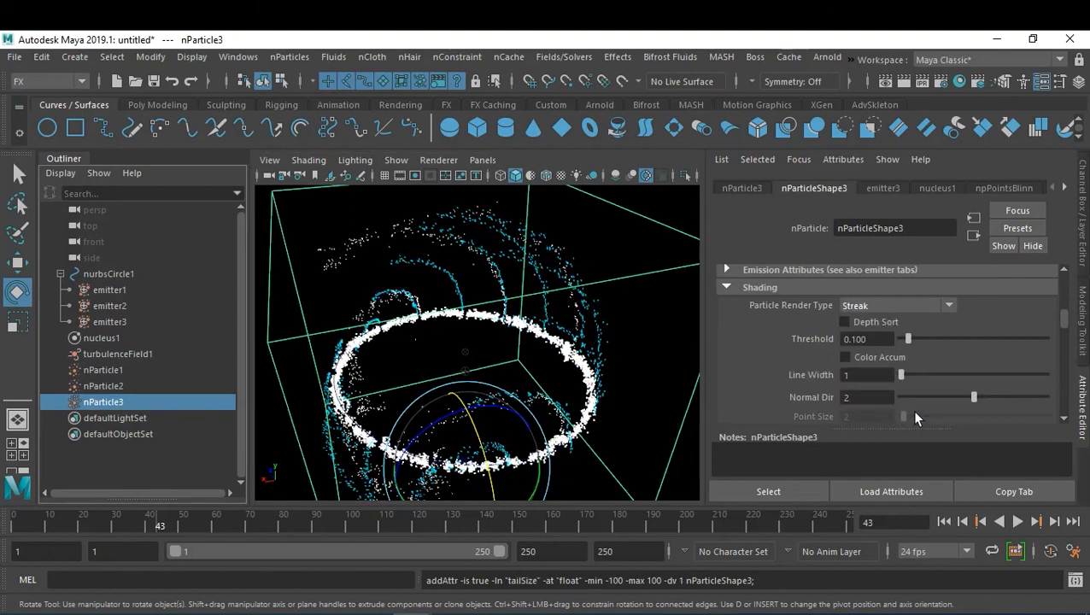
{"action": "scroll", "coordinate": [973, 404], "scroll_direction": "down", "scroll_amount": 1}
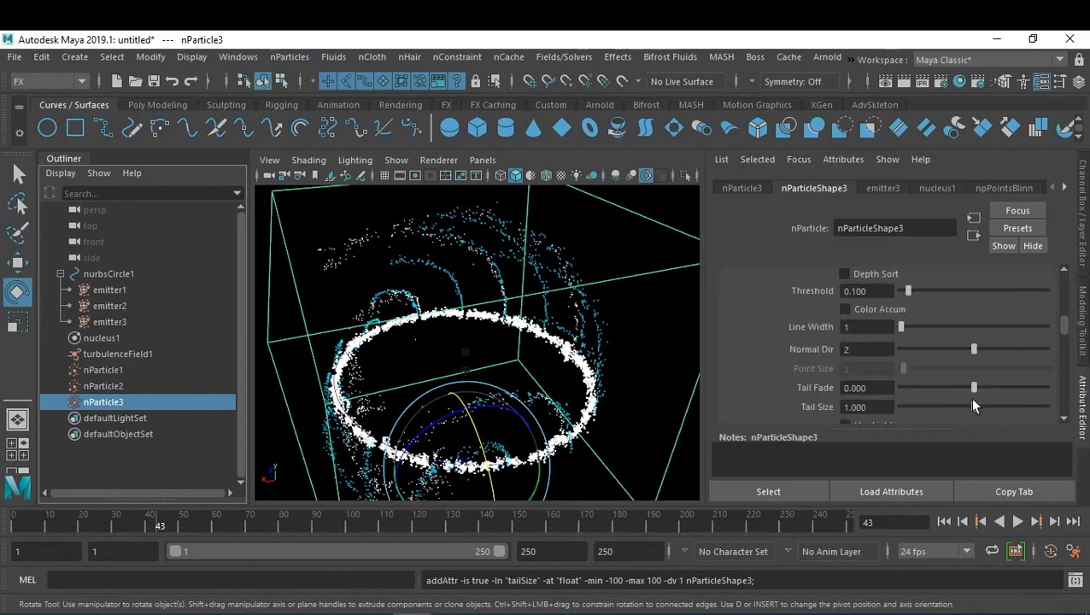
{"action": "left_click_drag", "start_coordinate": [972, 409], "coordinate": [968, 410]}
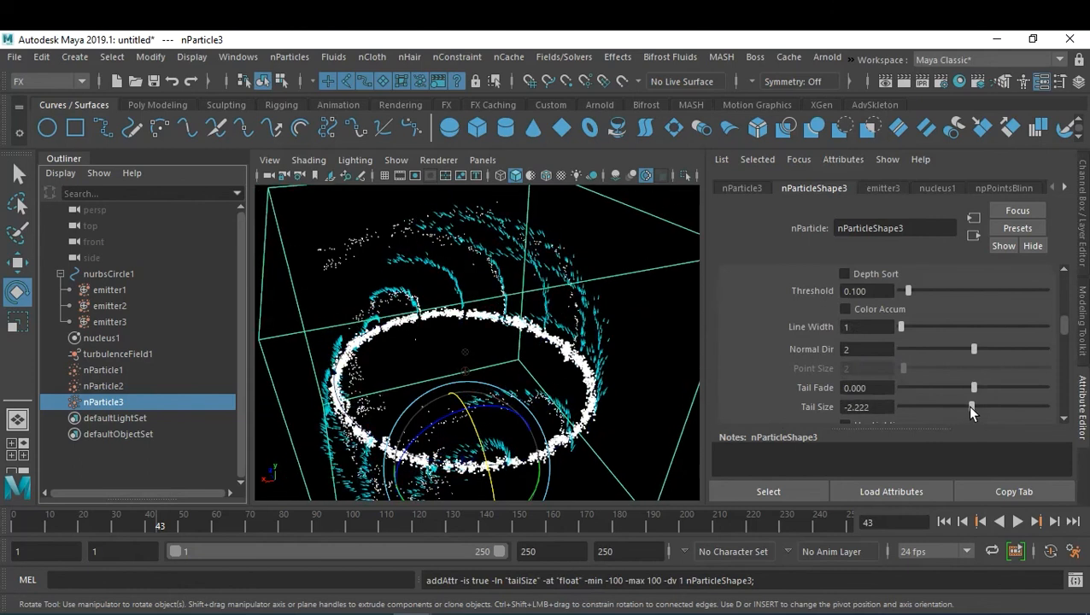
Step: Play the simulation from the first frame to check nParticle3's streak tails, and stop it
{"action": "left_click", "coordinate": [944, 521]}
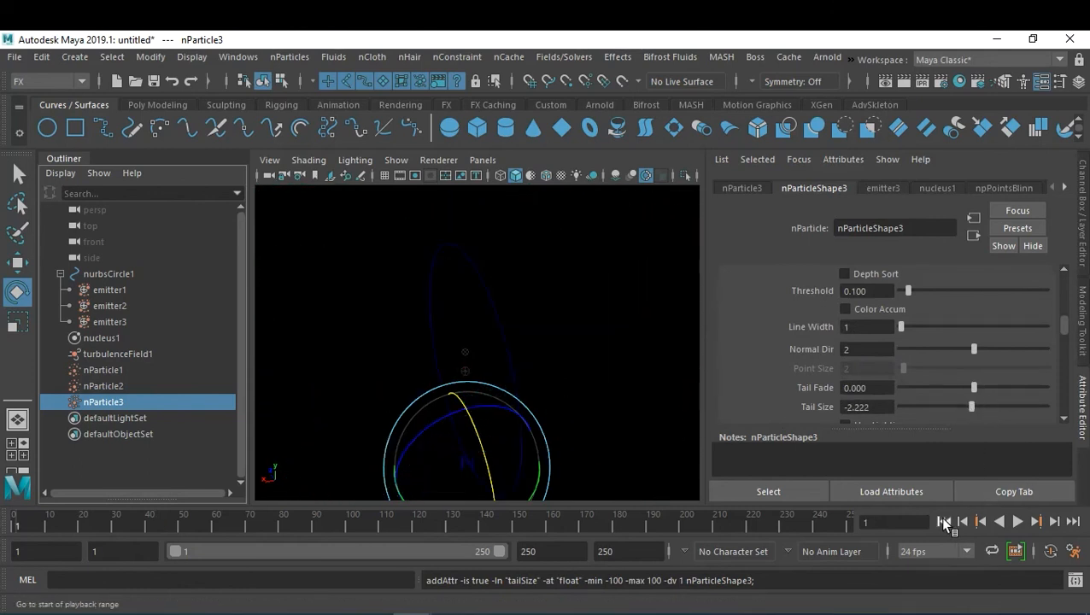
{"action": "left_click", "coordinate": [1017, 522]}
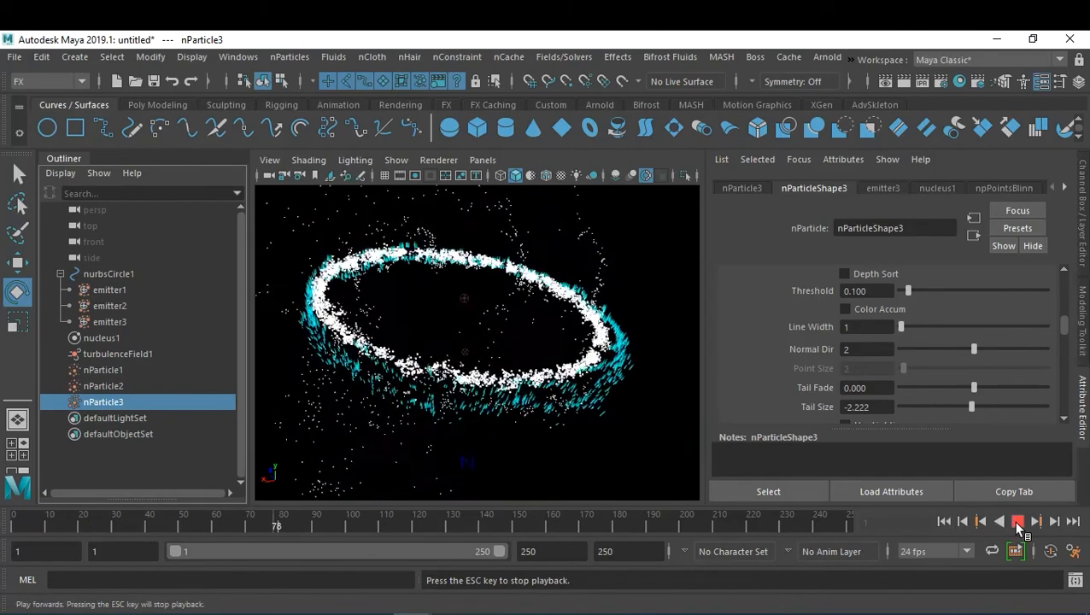
{"action": "left_click", "coordinate": [1016, 522]}
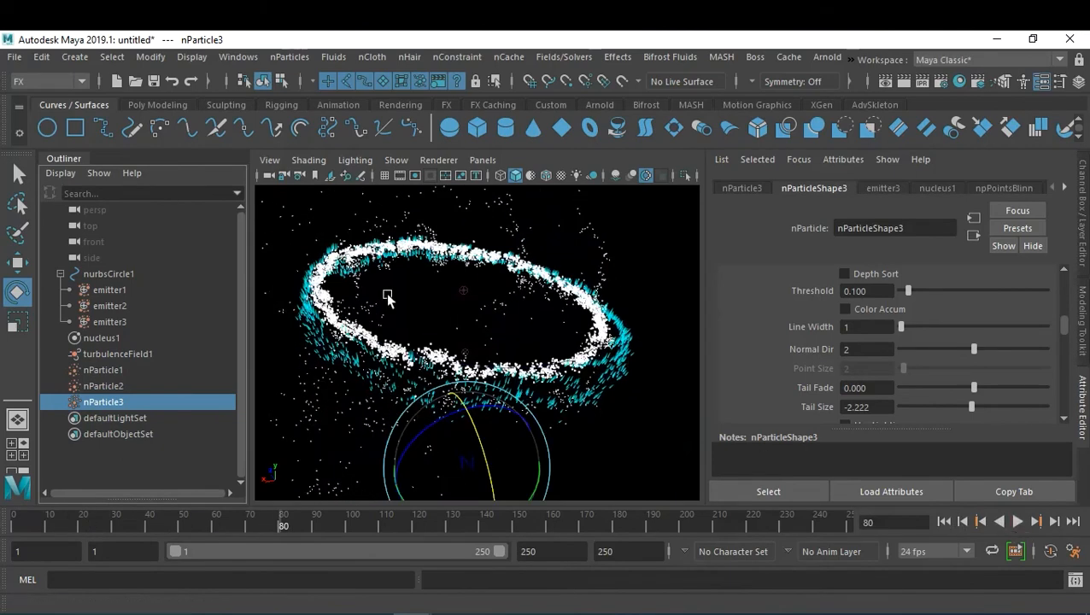
Step: Set nParticle2's particle render type back to Points
{"action": "left_click", "coordinate": [134, 389]}
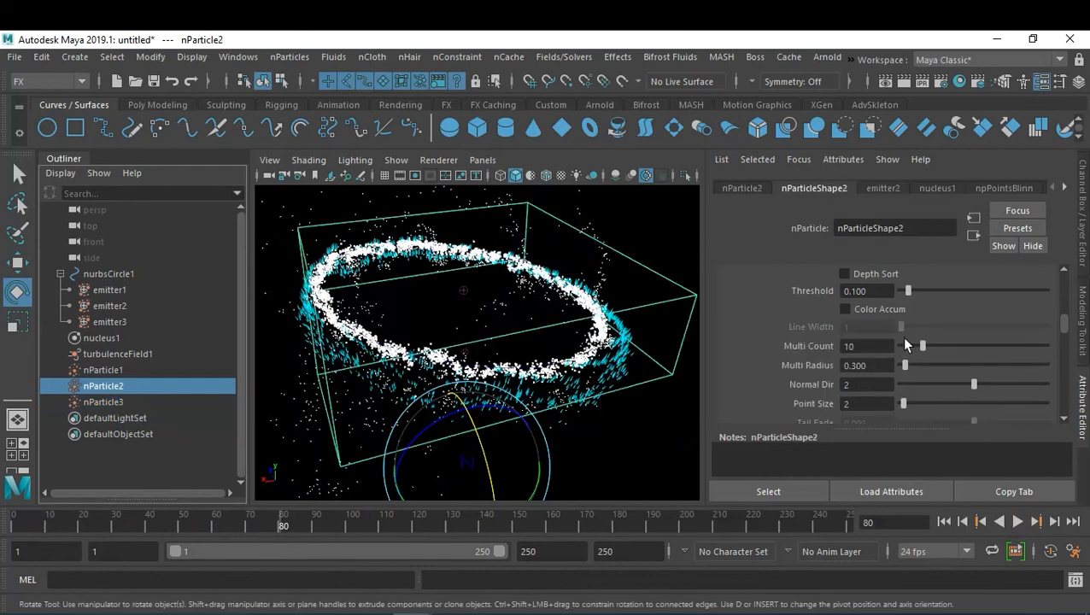
{"action": "scroll", "coordinate": [907, 343], "scroll_direction": "up", "scroll_amount": 2}
{"action": "left_click", "coordinate": [939, 312]}
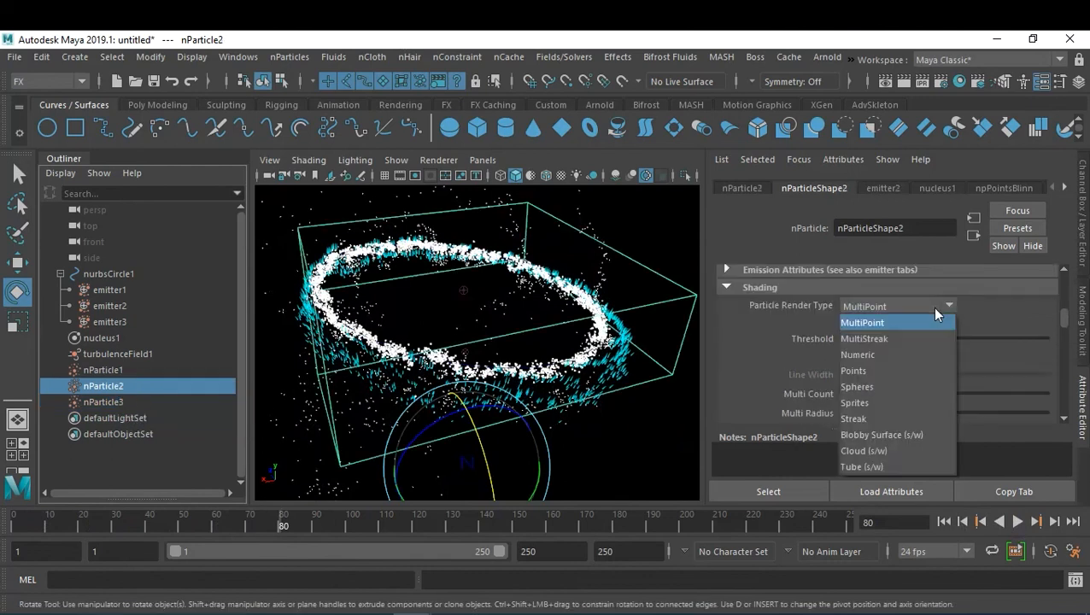
{"action": "left_click", "coordinate": [897, 370]}
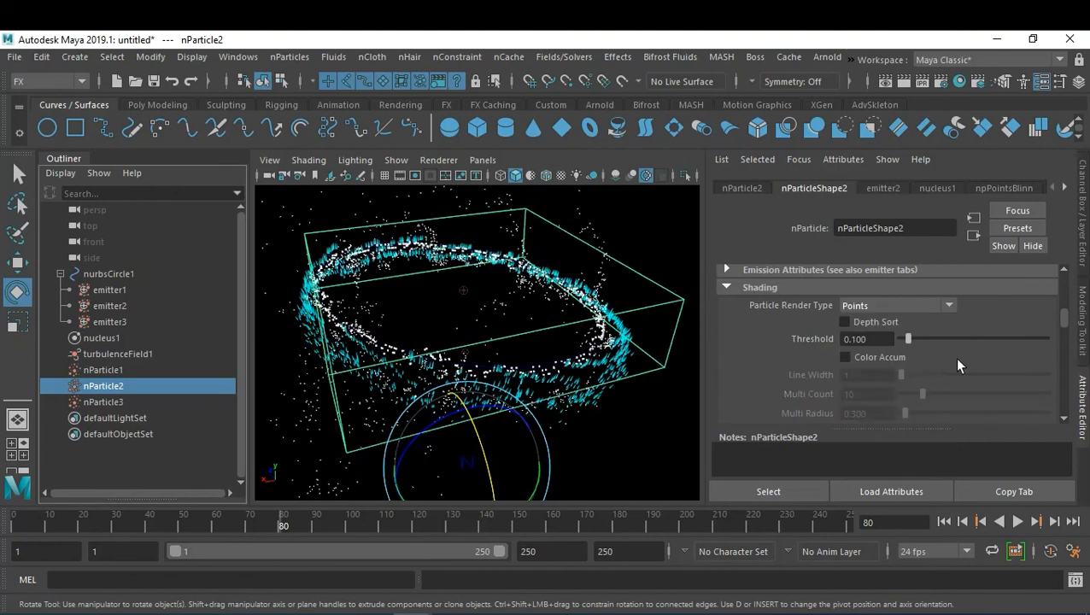
{"action": "scroll", "coordinate": [955, 357], "scroll_direction": "down", "scroll_amount": 6}
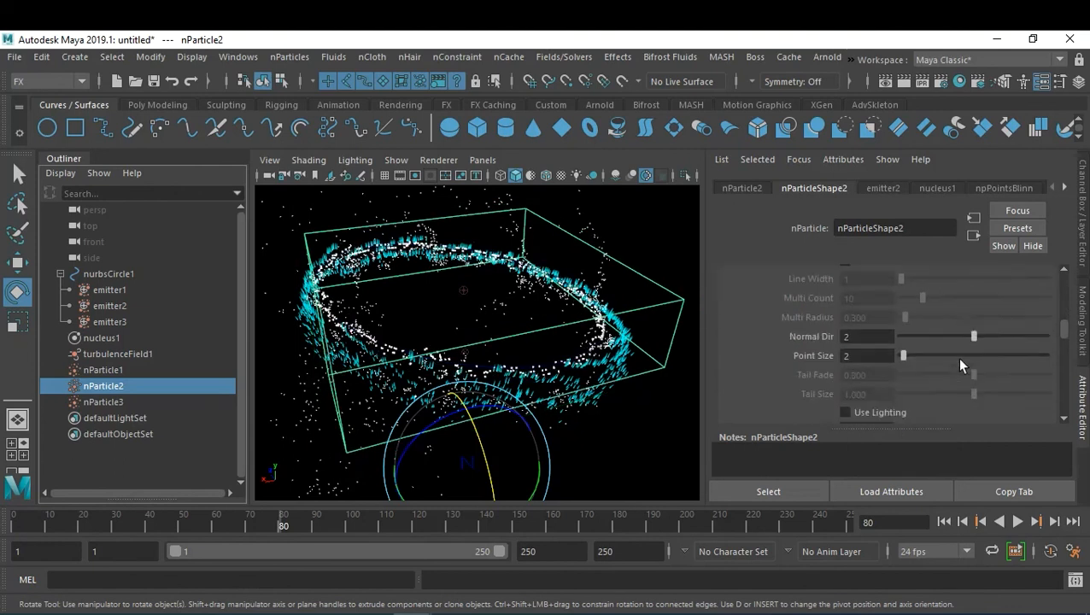
{"action": "scroll", "coordinate": [959, 362], "scroll_direction": "down", "scroll_amount": 8}
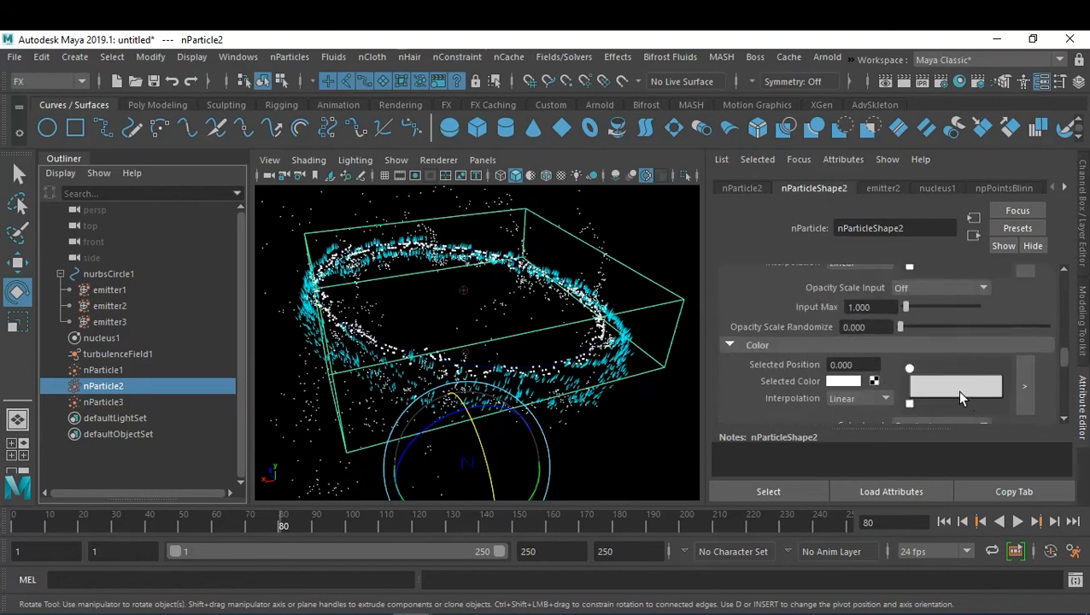
{"action": "left_click", "coordinate": [842, 381]}
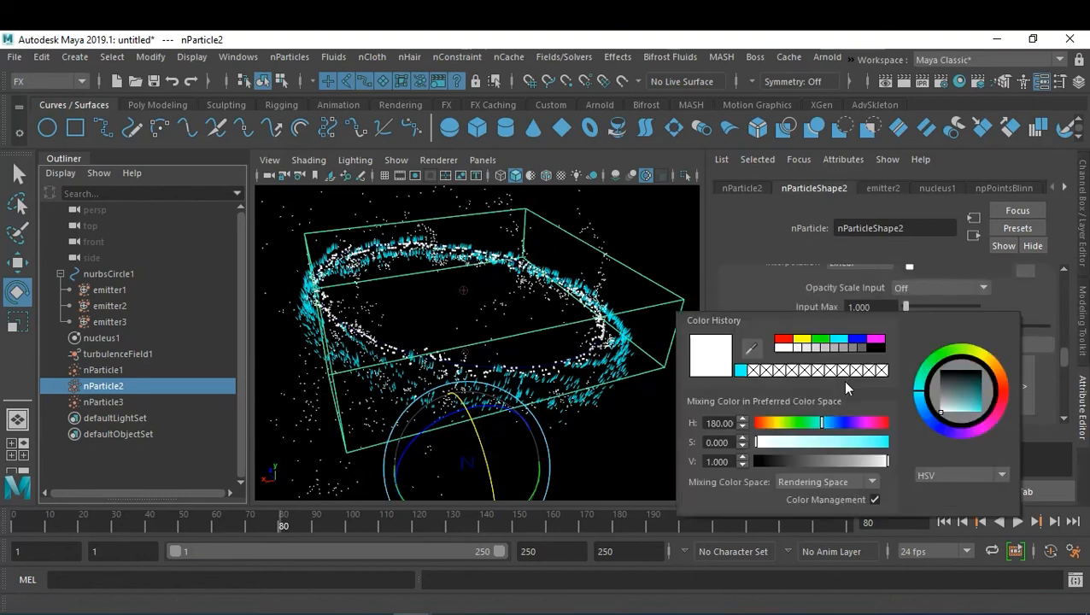
{"action": "left_click", "coordinate": [1013, 301]}
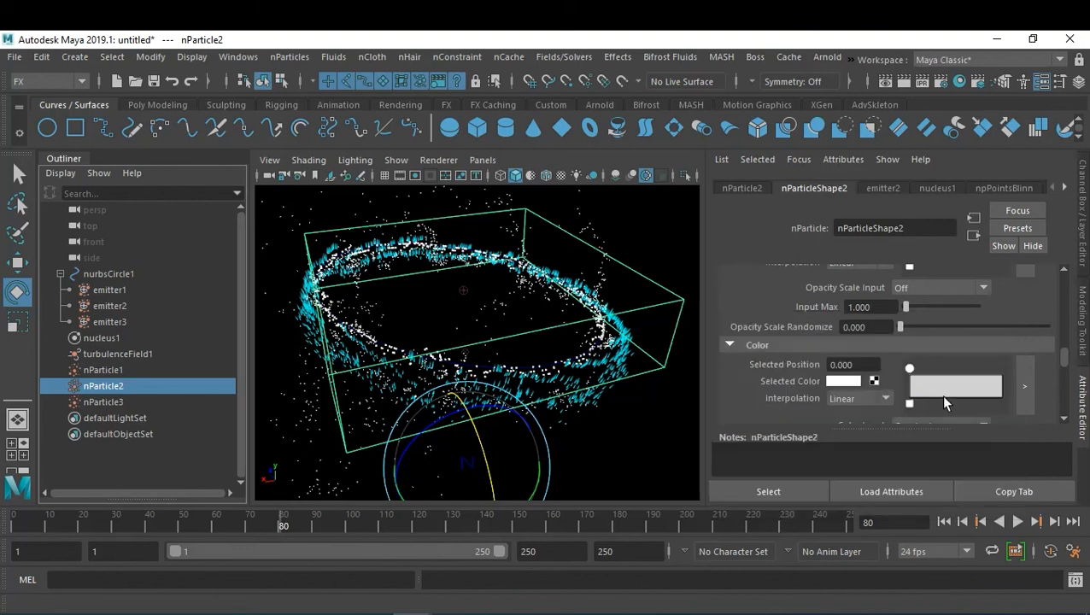
Step: Set the start of nParticle2's Color ramp to cyan and add a dark blue marker (H 210, S 1, V 0.303) at position 0.270
{"action": "left_click", "coordinate": [852, 382]}
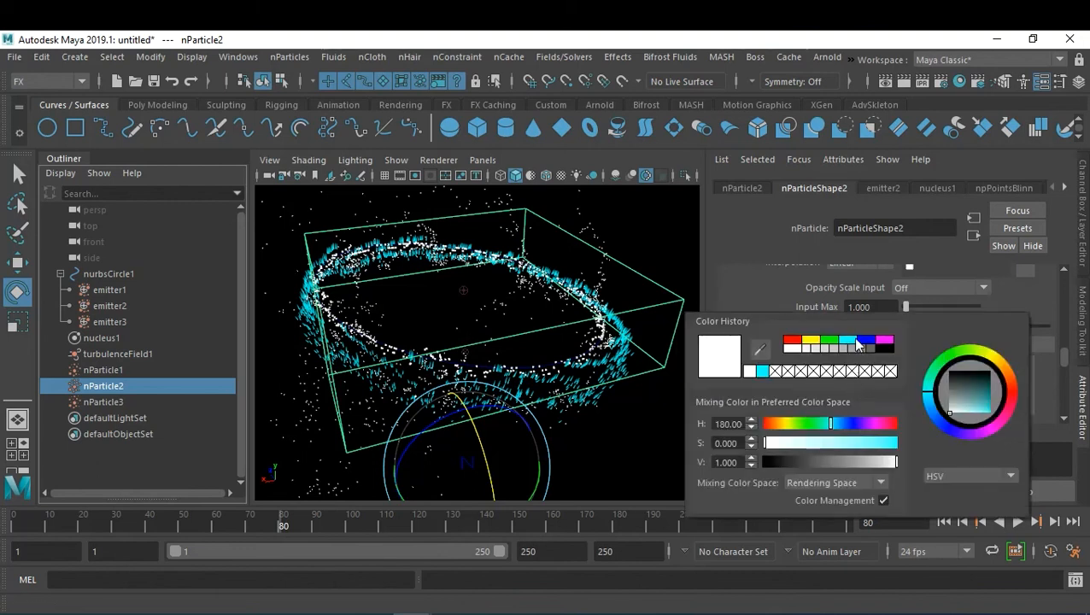
{"action": "left_click", "coordinate": [848, 341]}
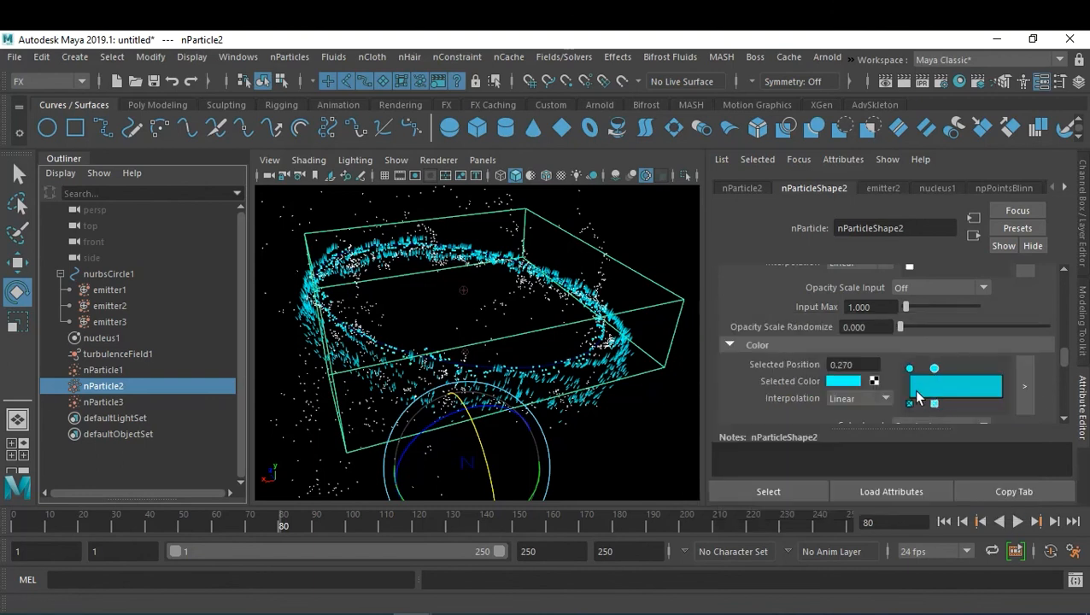
{"action": "left_click", "coordinate": [847, 381]}
{"action": "left_click_drag", "start_coordinate": [826, 424], "coordinate": [837, 424]}
{"action": "left_click", "coordinate": [844, 462]}
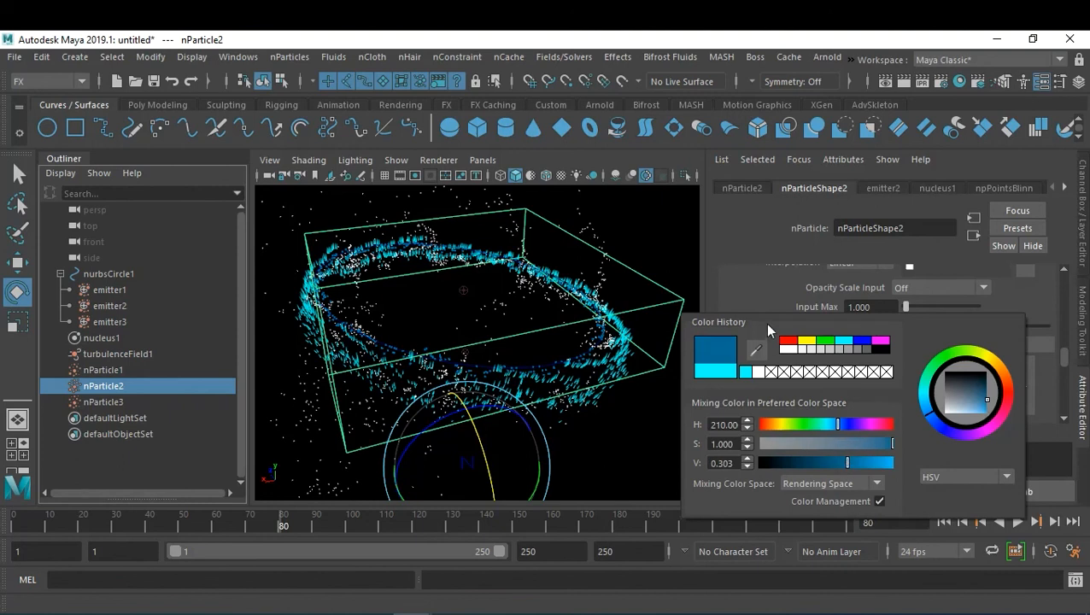
Step: Add a purple marker with hue 260.76 at position 0.748 on nParticle2's Color ramp
{"action": "left_click", "coordinate": [978, 385]}
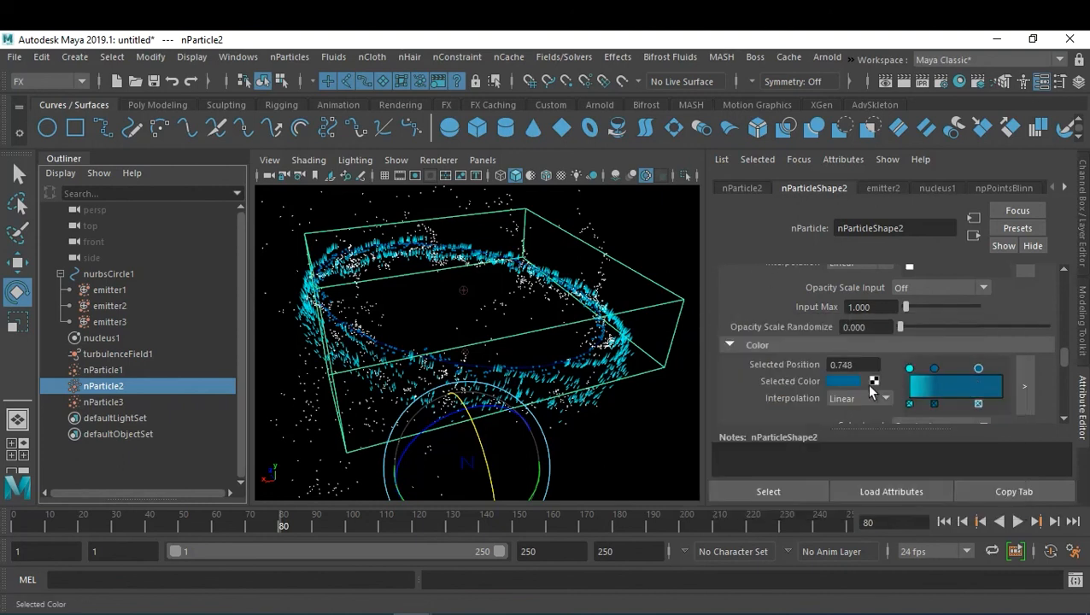
{"action": "left_click", "coordinate": [849, 384]}
{"action": "left_click", "coordinate": [838, 424]}
{"action": "left_click_drag", "start_coordinate": [838, 430], "coordinate": [853, 434]}
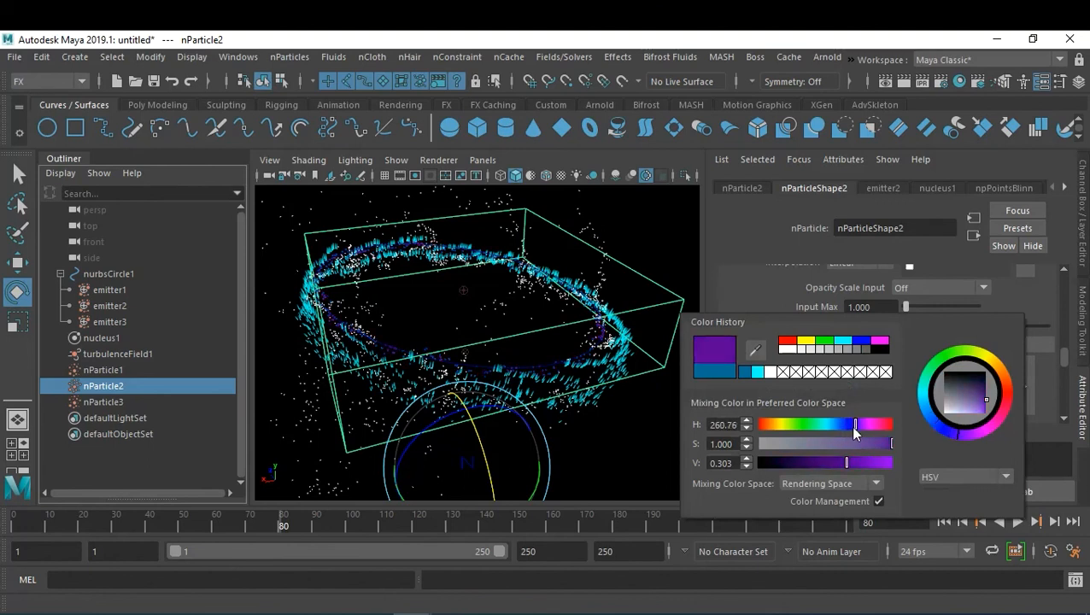
{"action": "left_click", "coordinate": [773, 290]}
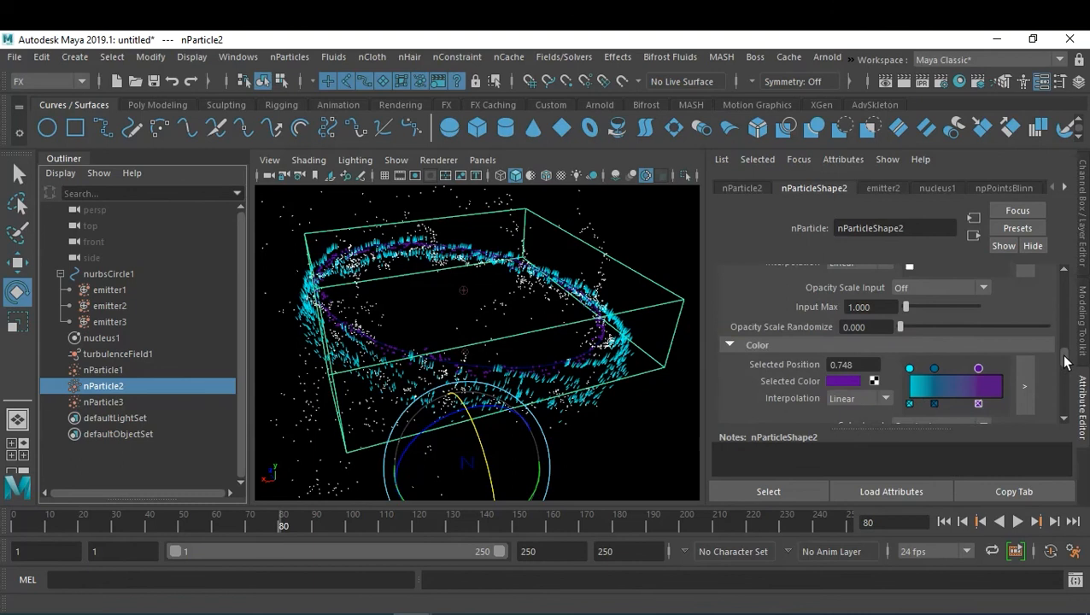
Step: Set nParticle2's Color Input to Speed so the ramp colors the particles by their speed
{"action": "left_click_drag", "start_coordinate": [1063, 362], "coordinate": [1064, 372]}
{"action": "scroll", "coordinate": [1063, 373], "scroll_direction": "up", "scroll_amount": 1}
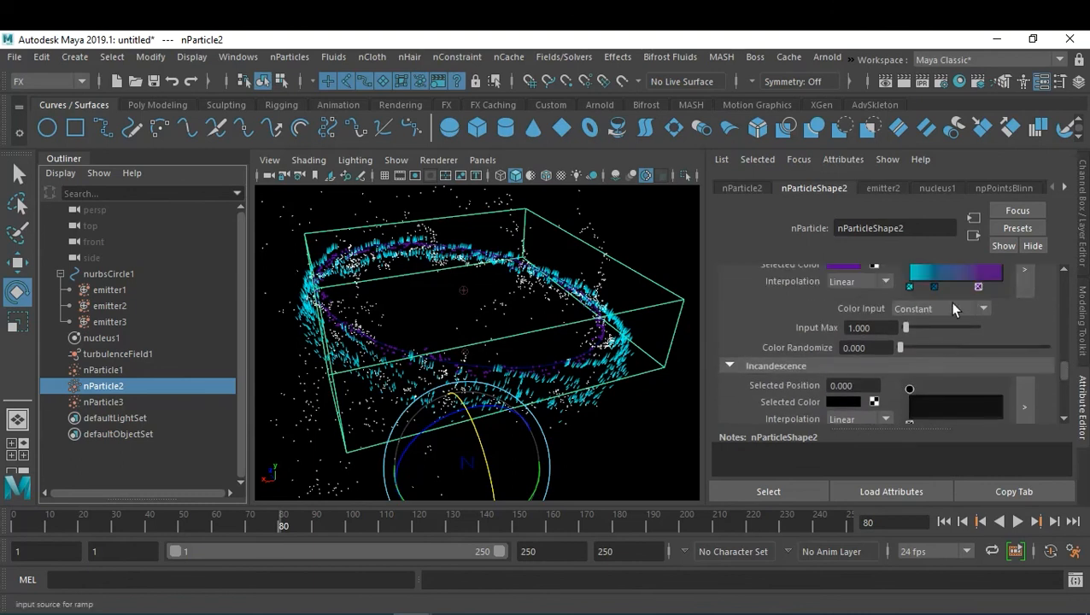
{"action": "left_click", "coordinate": [953, 308]}
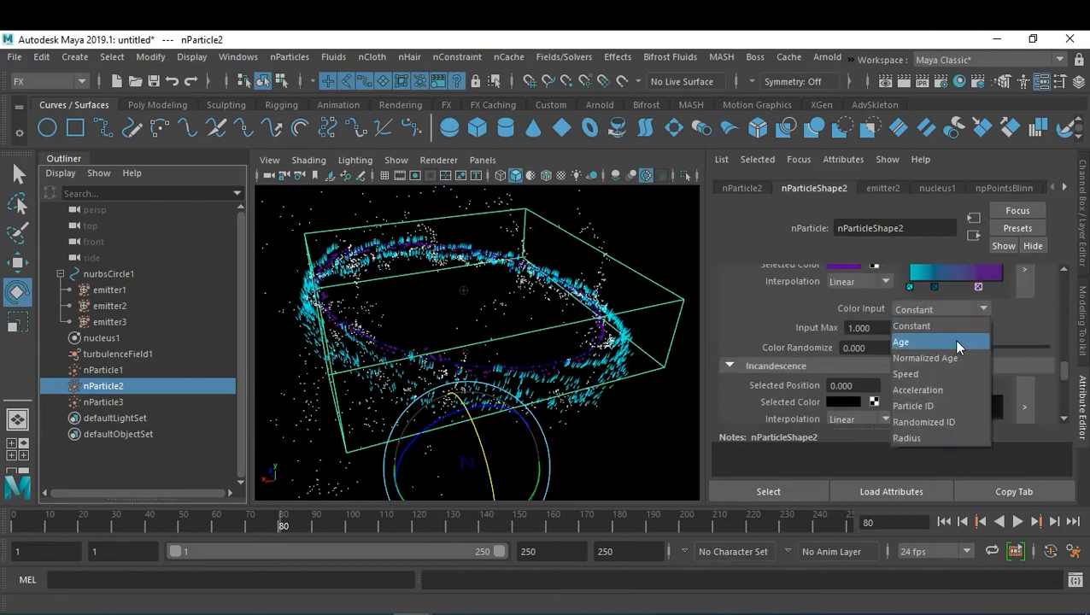
{"action": "left_click", "coordinate": [925, 373]}
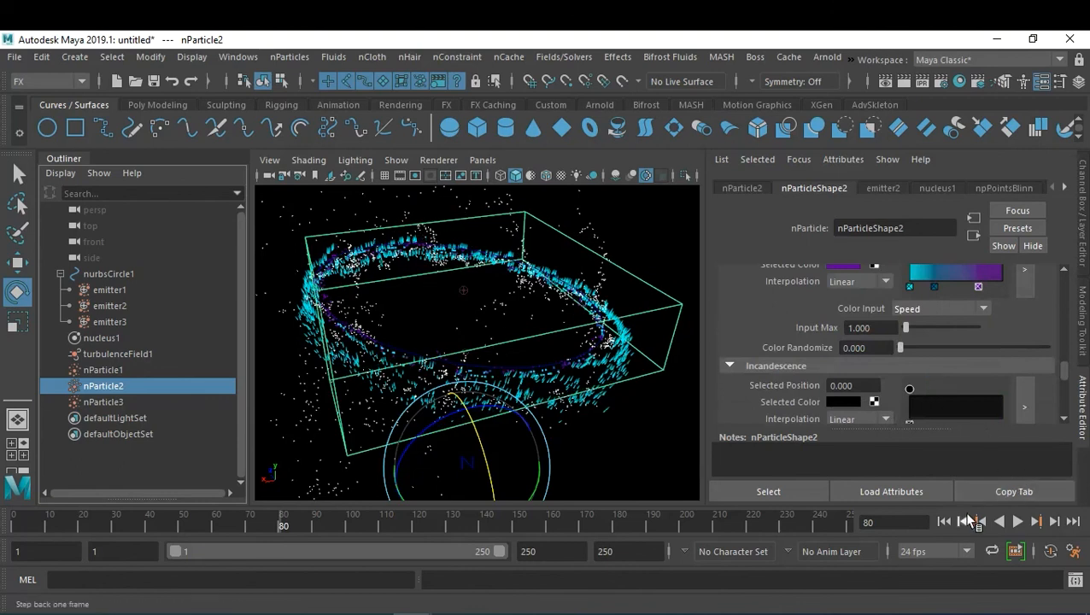
Step: Return to the first frame, hide NURBS curves in the viewport and clear the selection
{"action": "left_click", "coordinate": [944, 521]}
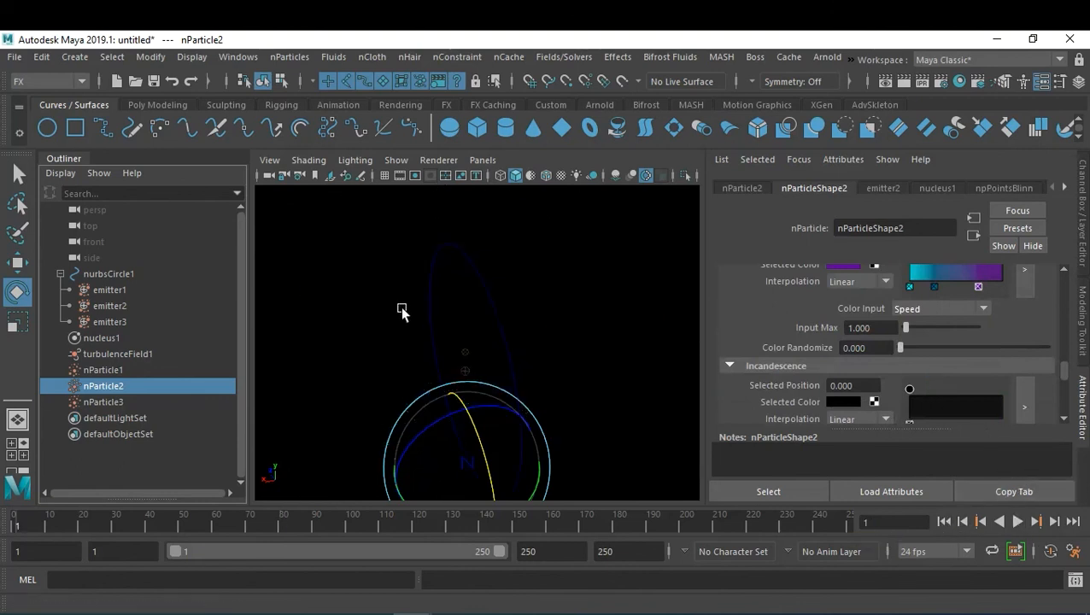
{"action": "left_click", "coordinate": [490, 299]}
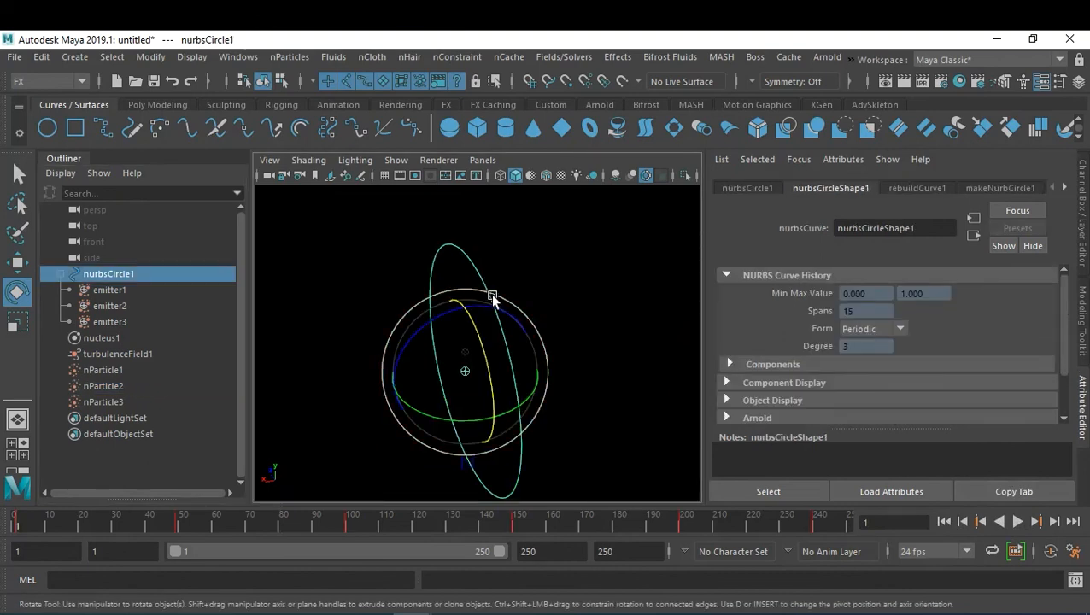
{"action": "left_click", "coordinate": [398, 162]}
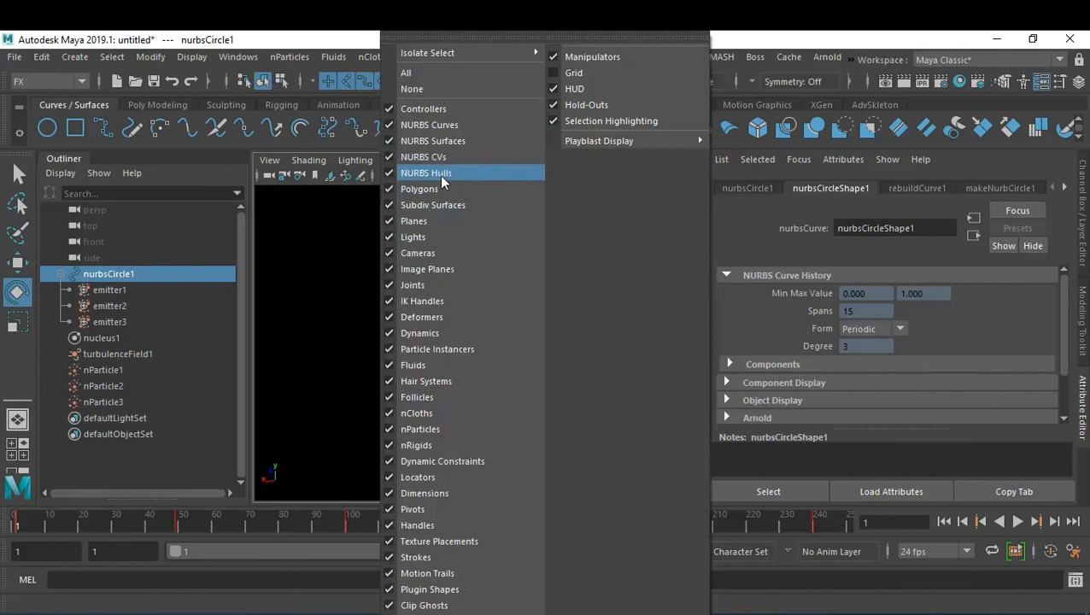
{"action": "left_click", "coordinate": [471, 127]}
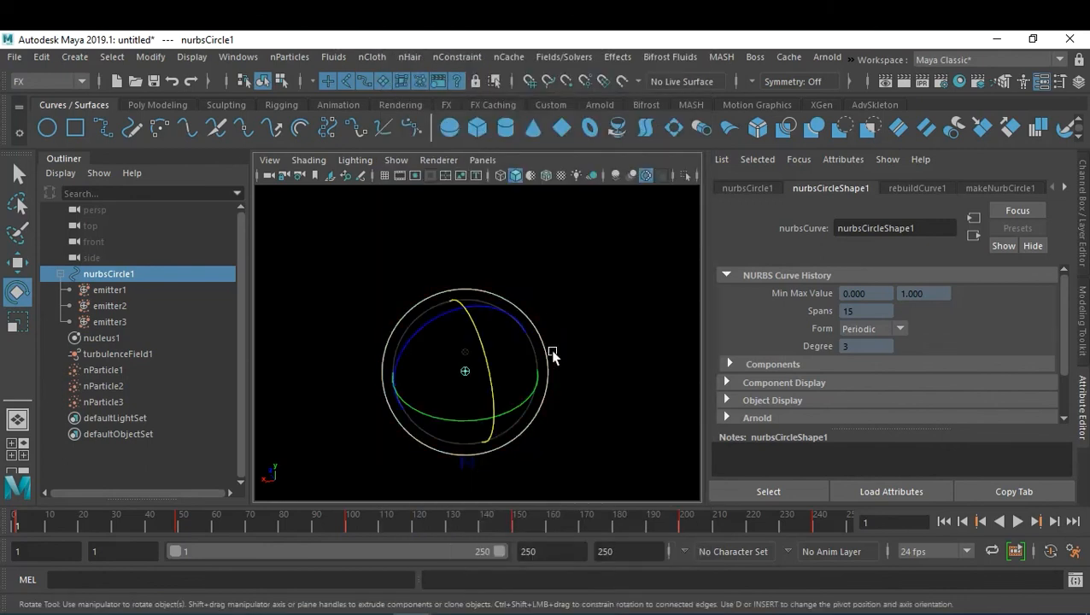
{"action": "left_click", "coordinate": [605, 346]}
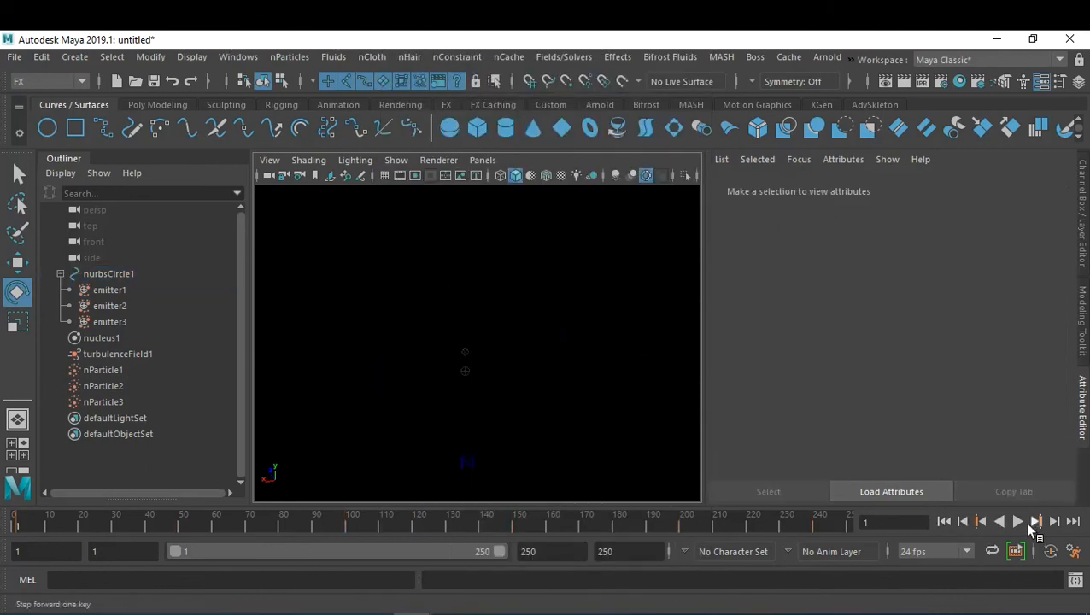
Step: Play the simulation with the circle hidden, stop it, and inspect the colored particles around the ring
{"action": "left_click", "coordinate": [1015, 522]}
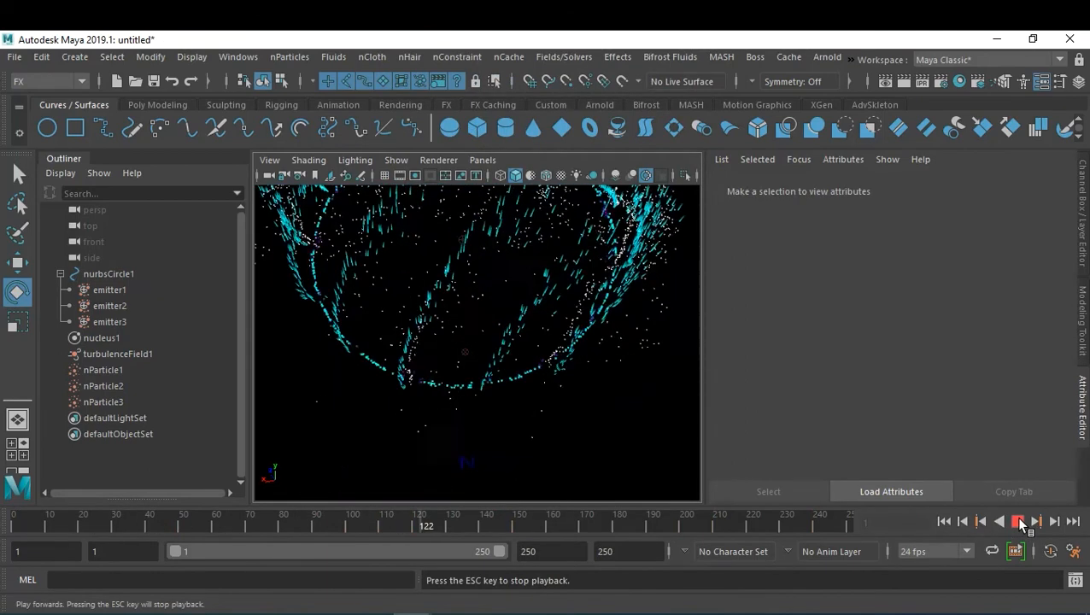
{"action": "left_click", "coordinate": [1018, 521]}
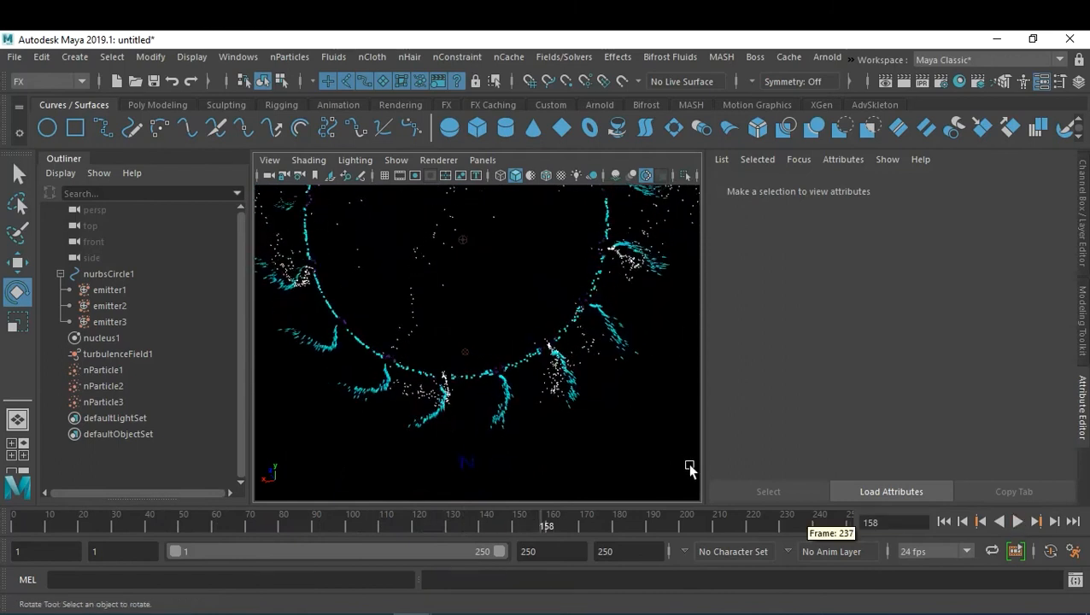
{"action": "left_click_drag", "start_coordinate": [579, 366], "coordinate": [679, 397], "text": "alt"}
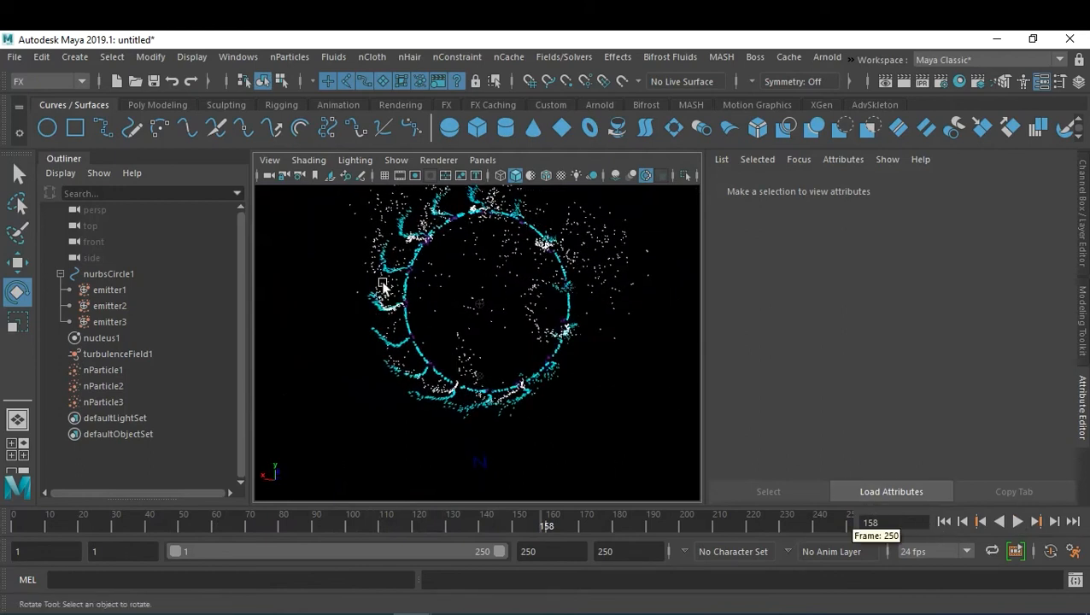
Step: Review the nParticles' field connections in the Dynamic Relationships Editor and connect turbulenceField1 to nParticle3
{"action": "left_click", "coordinate": [123, 369]}
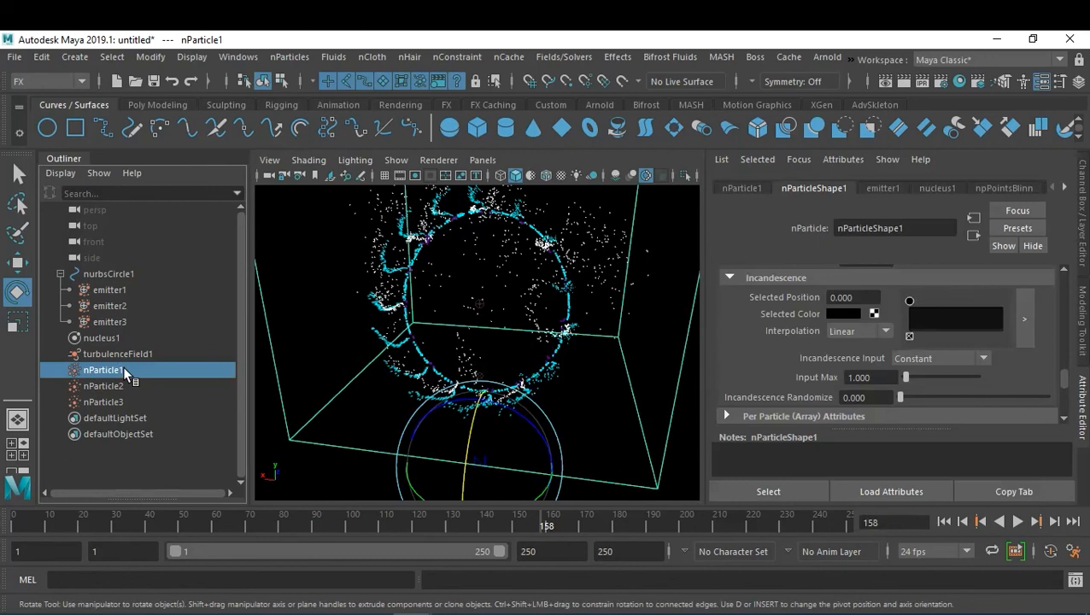
{"action": "left_click", "coordinate": [244, 56]}
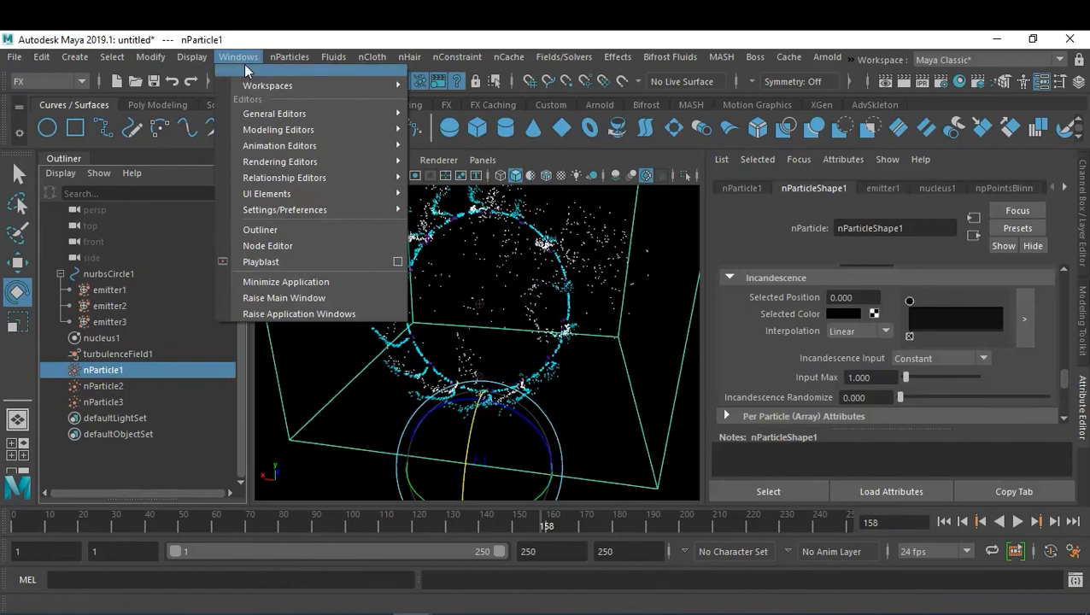
{"action": "mouse_move", "coordinate": [338, 175]}
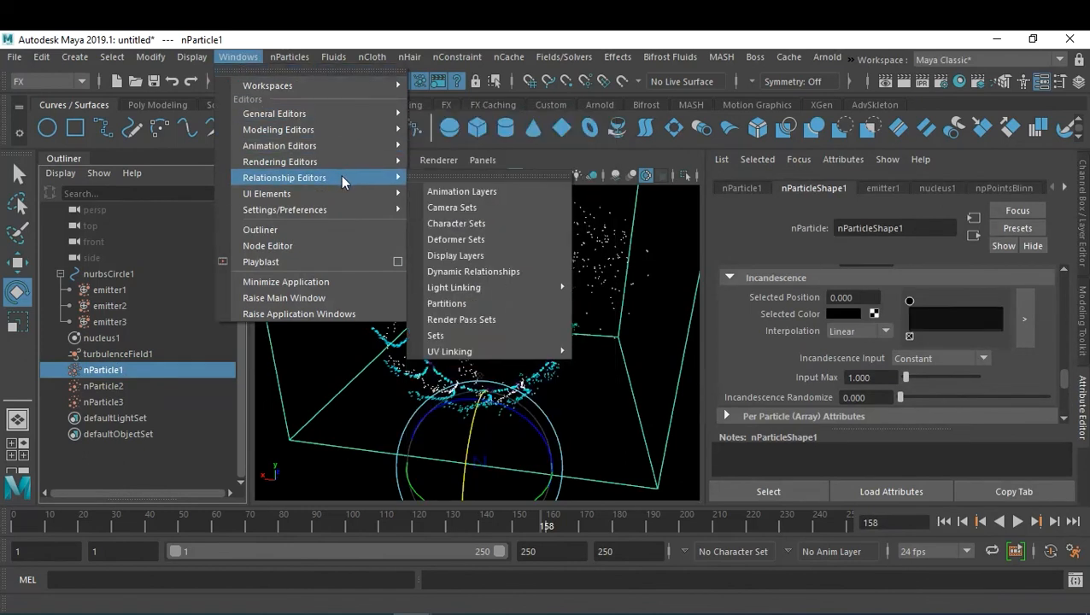
{"action": "left_click", "coordinate": [531, 272]}
{"action": "left_click_drag", "start_coordinate": [705, 197], "coordinate": [817, 192]}
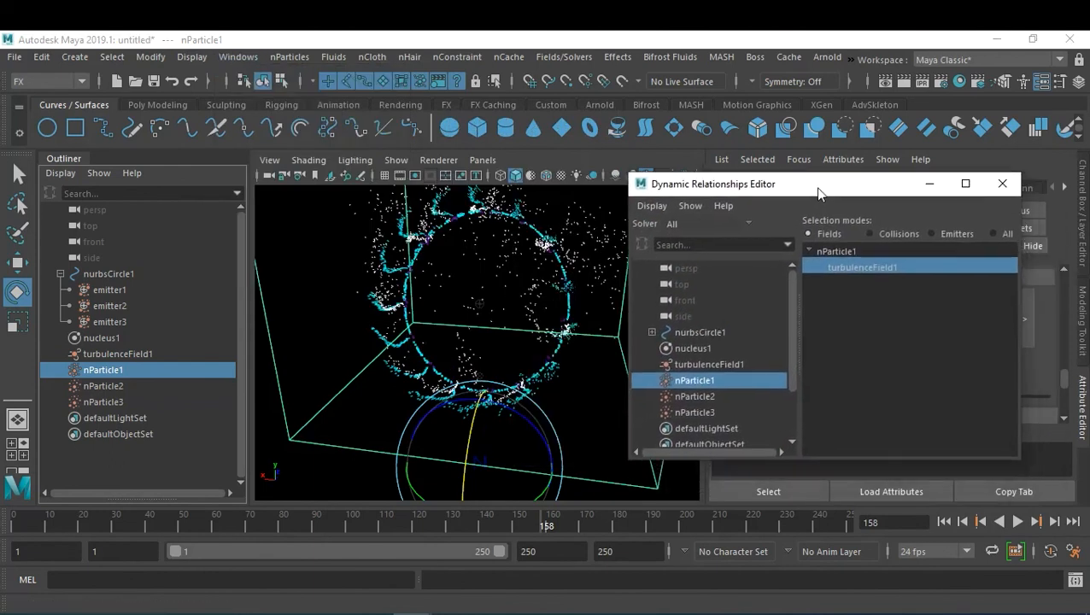
{"action": "left_click", "coordinate": [704, 397]}
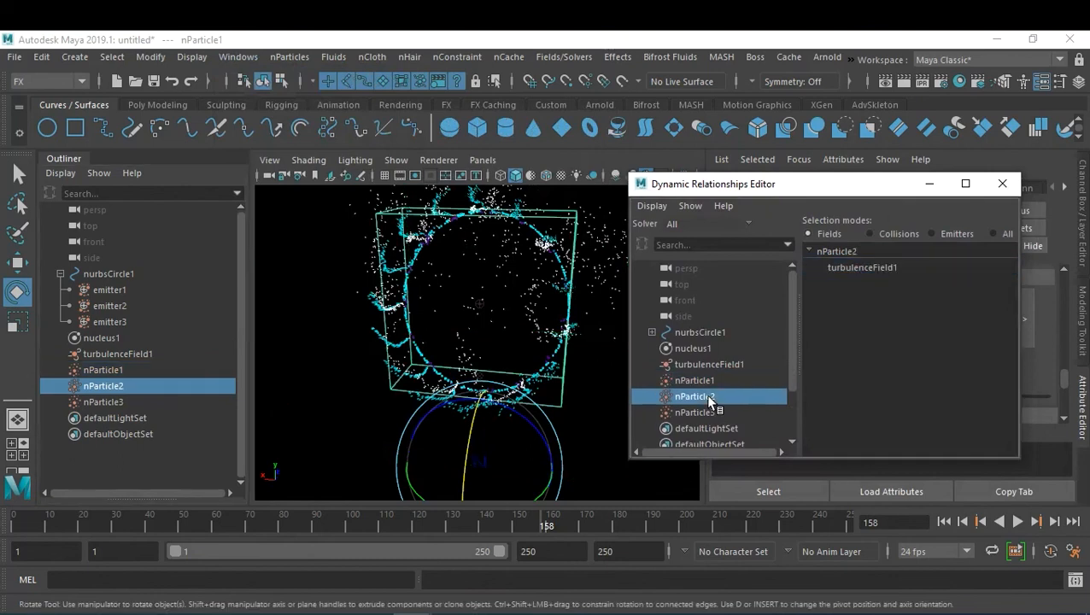
{"action": "left_click", "coordinate": [706, 413]}
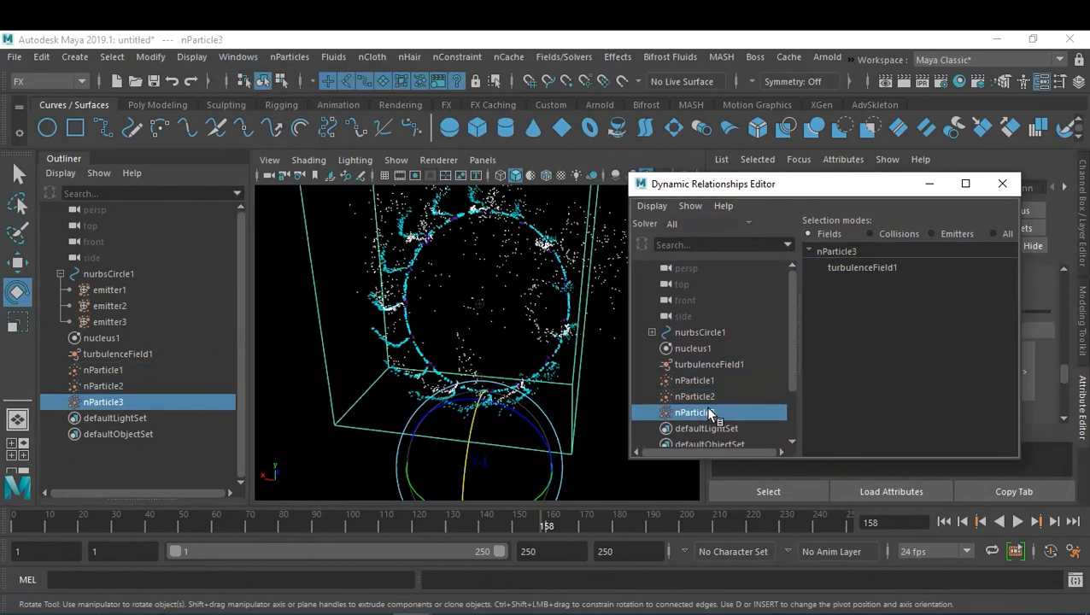
{"action": "left_click", "coordinate": [864, 269]}
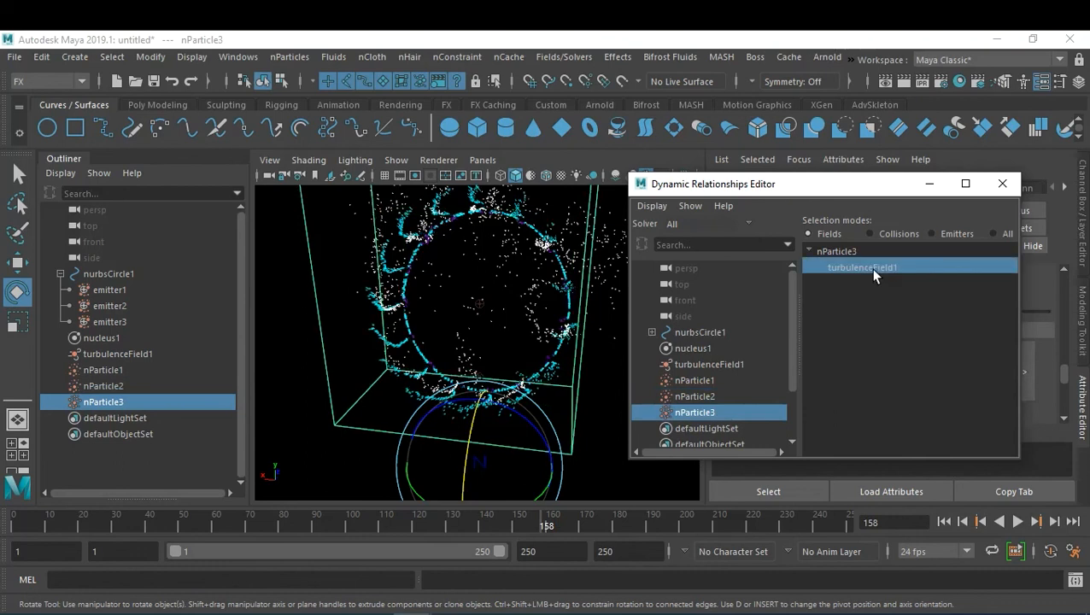
Step: Play the simulation from the first frame to check the turbulence on nParticle3, and stop it
{"action": "left_click", "coordinate": [943, 521]}
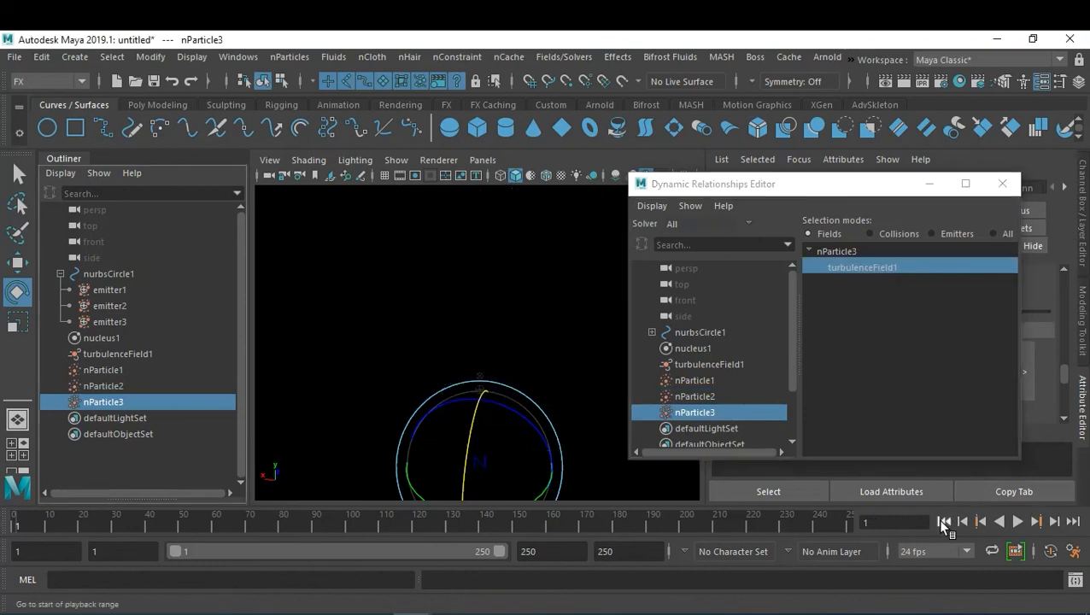
{"action": "left_click", "coordinate": [1016, 522]}
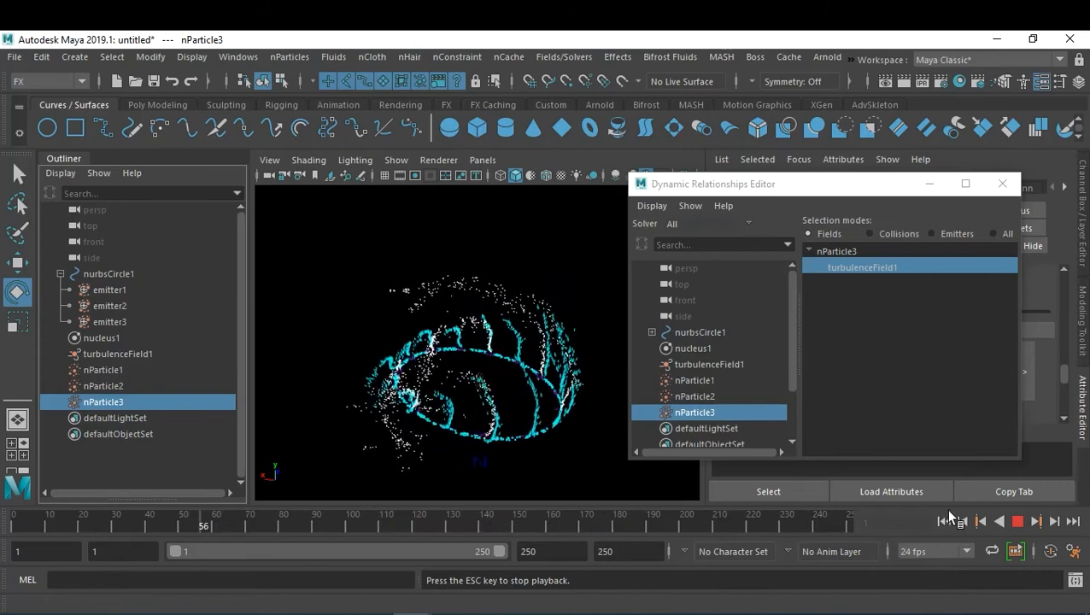
{"action": "left_click", "coordinate": [1017, 521]}
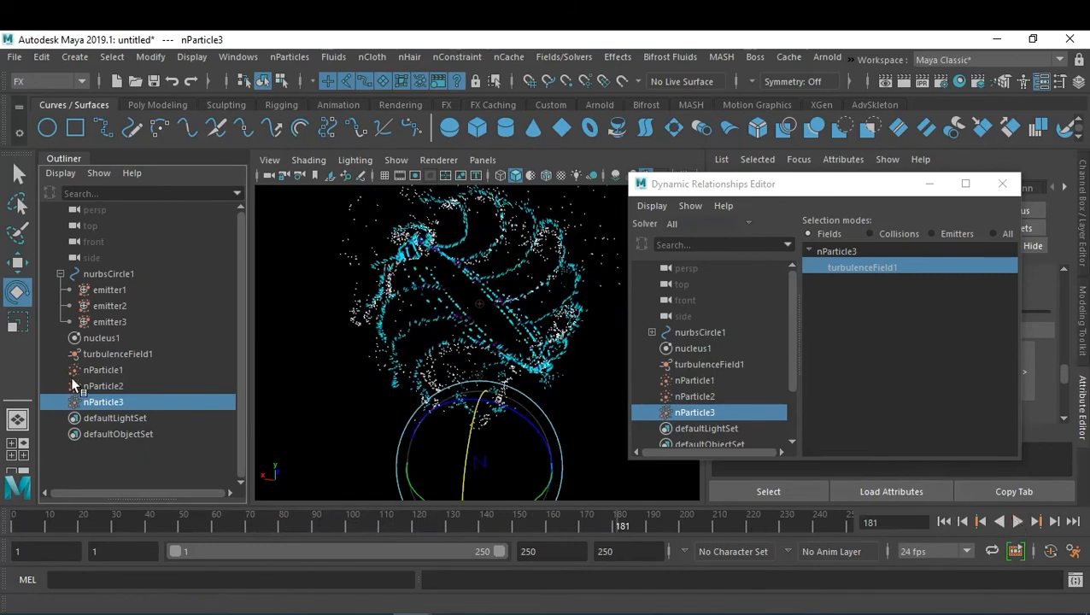
Step: Create a Drag field affecting nParticle1
{"action": "left_click", "coordinate": [115, 369]}
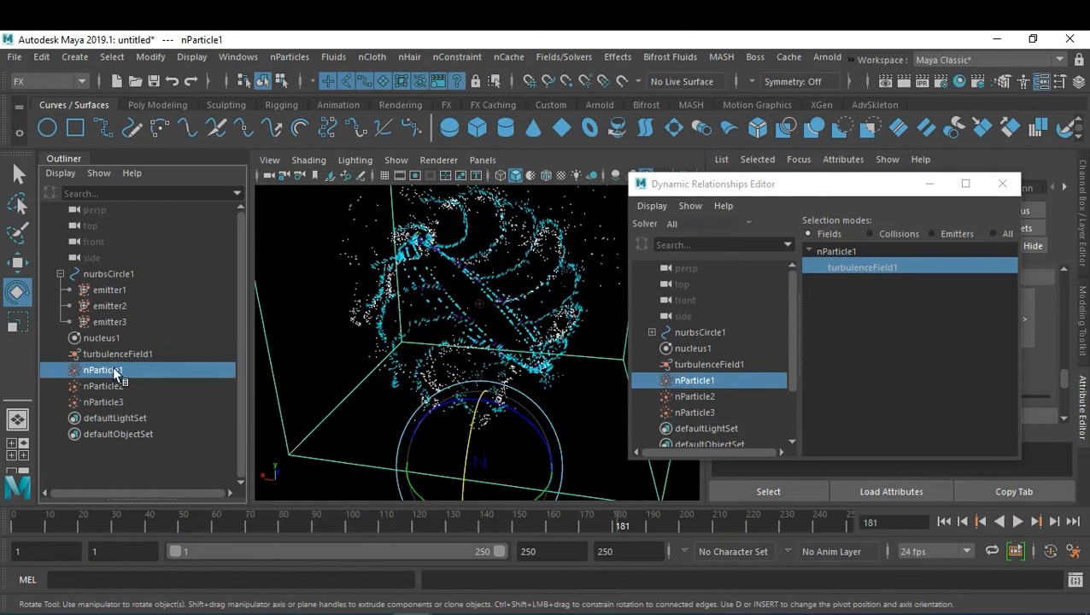
{"action": "left_click", "coordinate": [571, 57]}
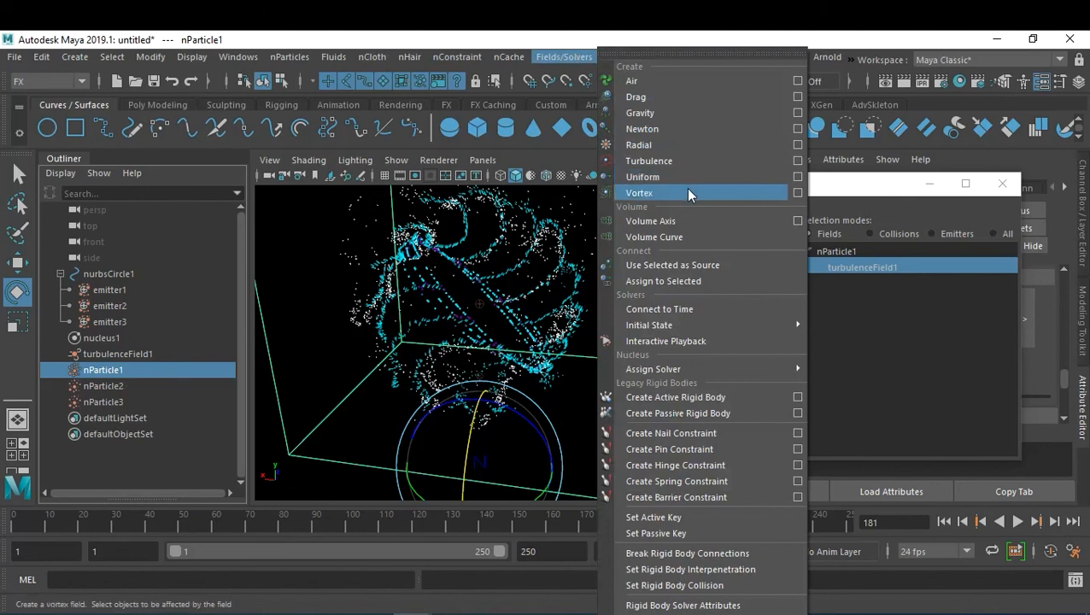
{"action": "left_click", "coordinate": [680, 95]}
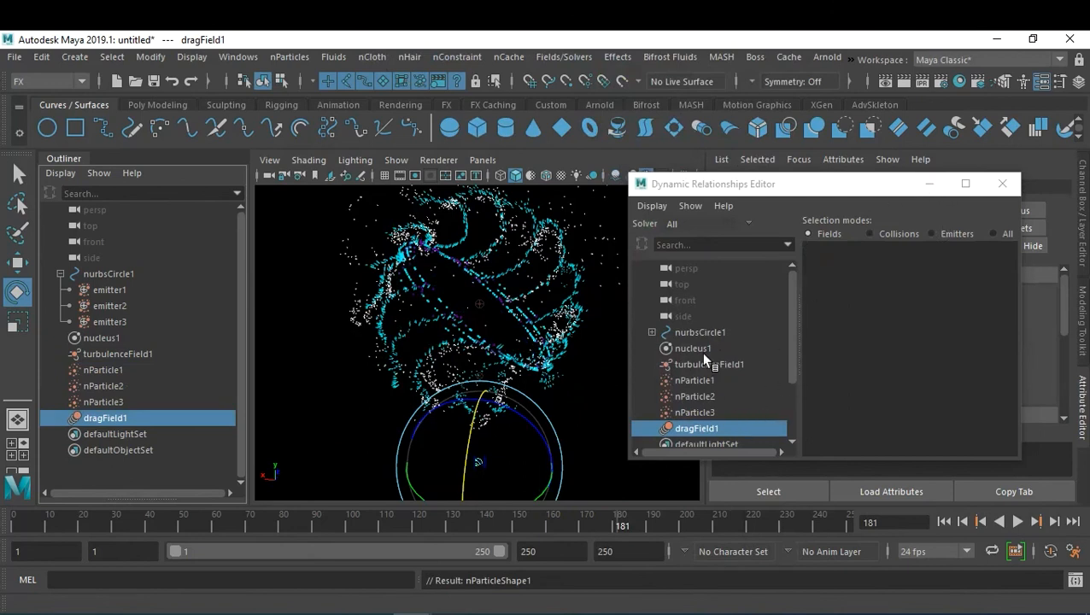
Step: Check which fields are connected to nParticle1, nParticle2 and nParticle3 in the Dynamic Relationships Editor
{"action": "left_click", "coordinate": [705, 380]}
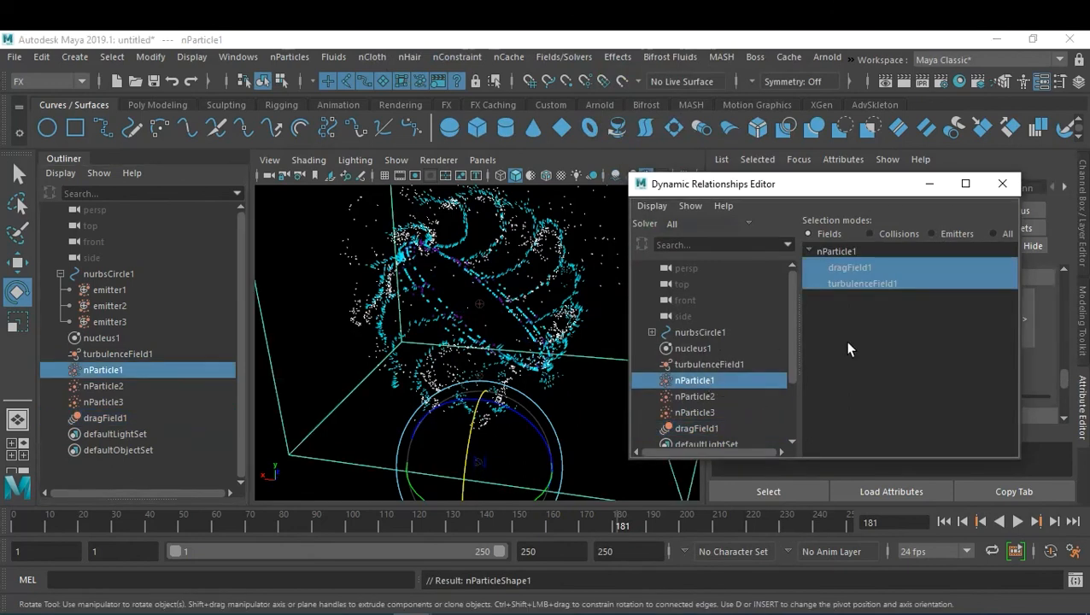
{"action": "left_click", "coordinate": [709, 397]}
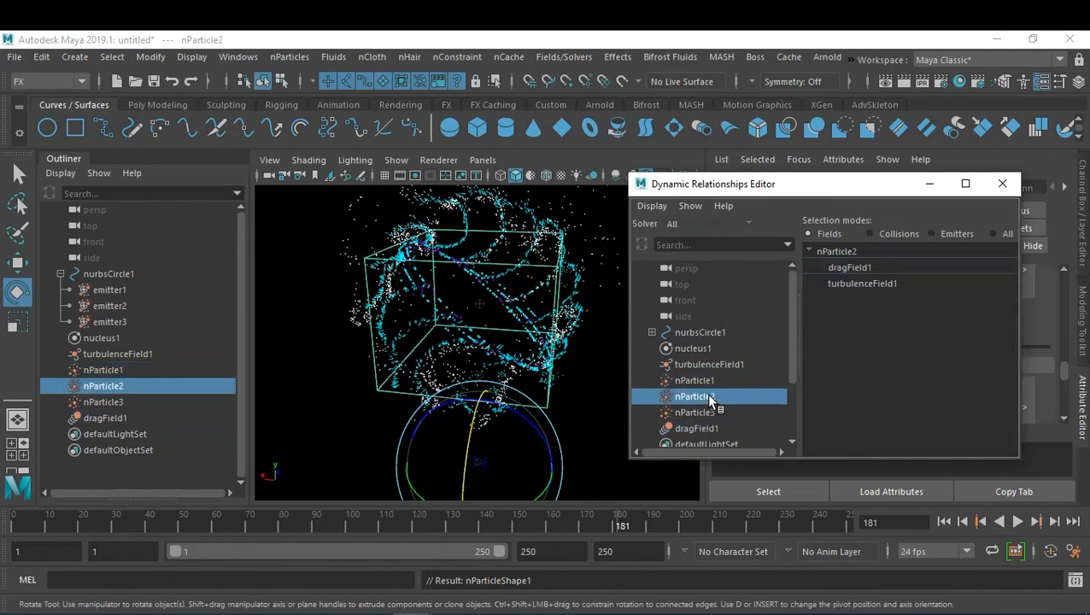
{"action": "left_click", "coordinate": [716, 414]}
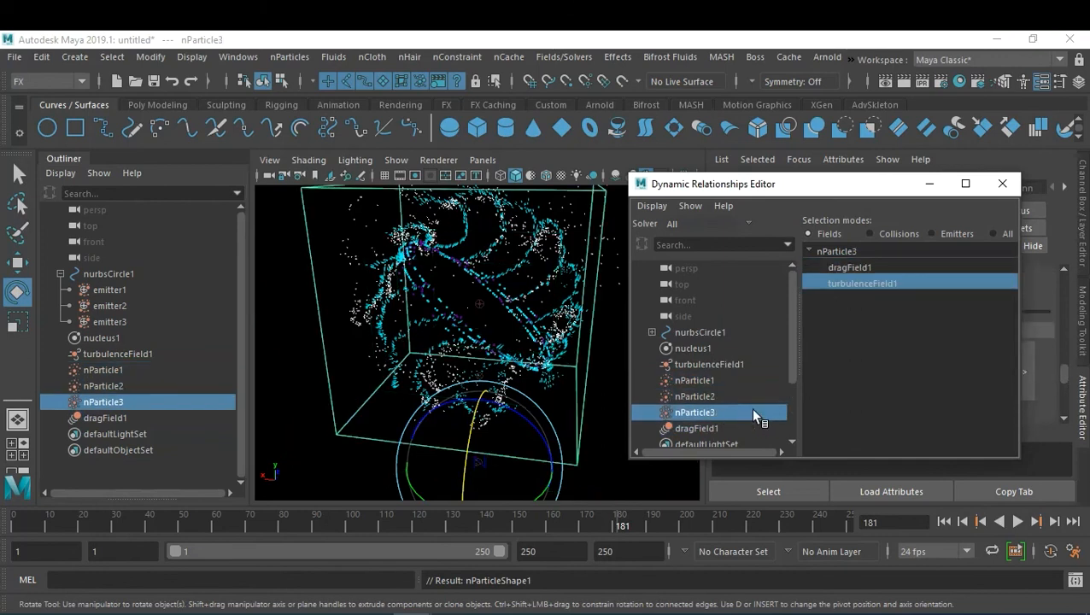
Step: Set the magnitude of dragField1 to 1
{"action": "left_click", "coordinate": [927, 183]}
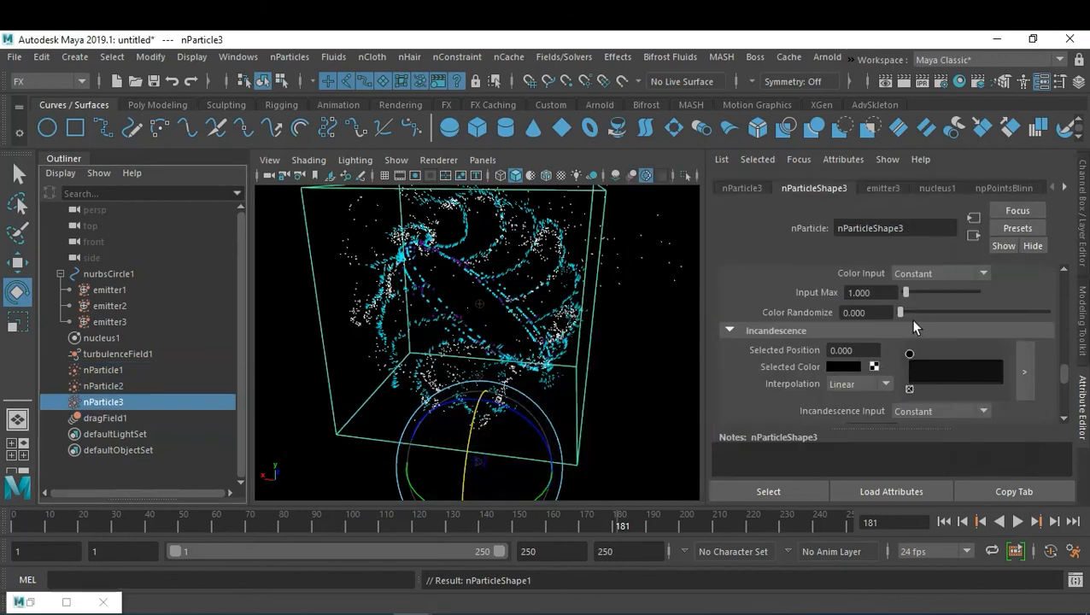
{"action": "left_click", "coordinate": [130, 417]}
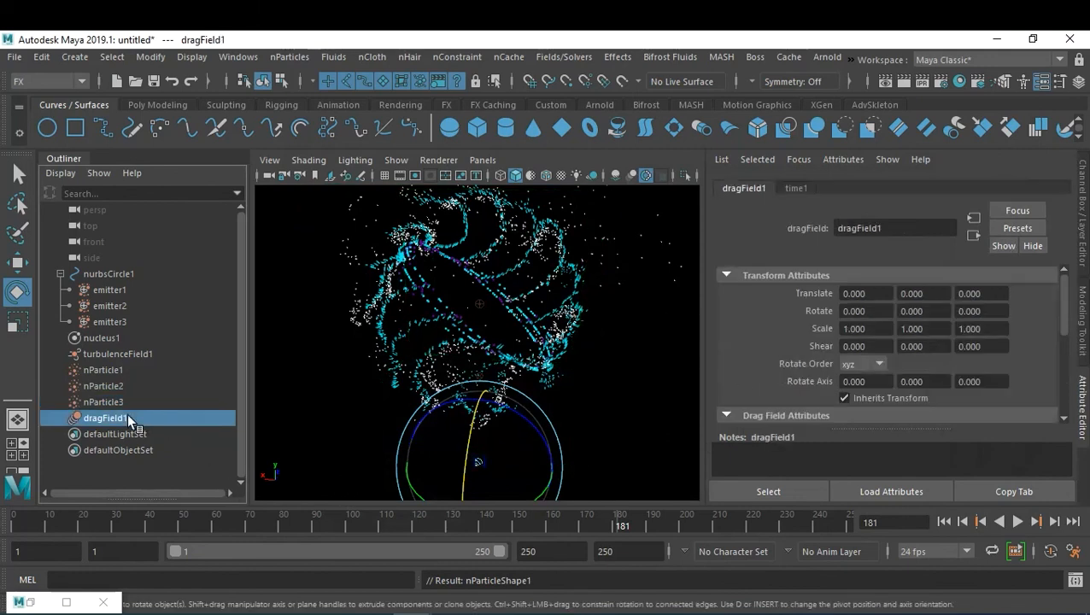
{"action": "scroll", "coordinate": [952, 380], "scroll_direction": "down", "scroll_amount": 2}
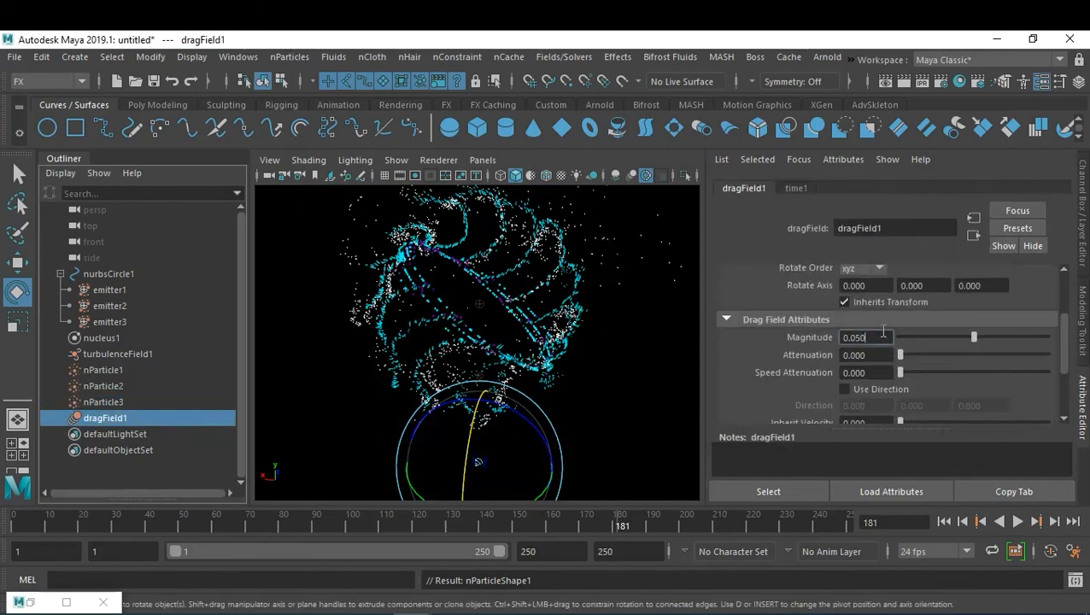
{"action": "type", "text": "1"}
{"action": "key", "text": "Return"}
Step: Play the simulation from the first frame to check the stronger drag, and stop it
{"action": "left_click", "coordinate": [952, 521]}
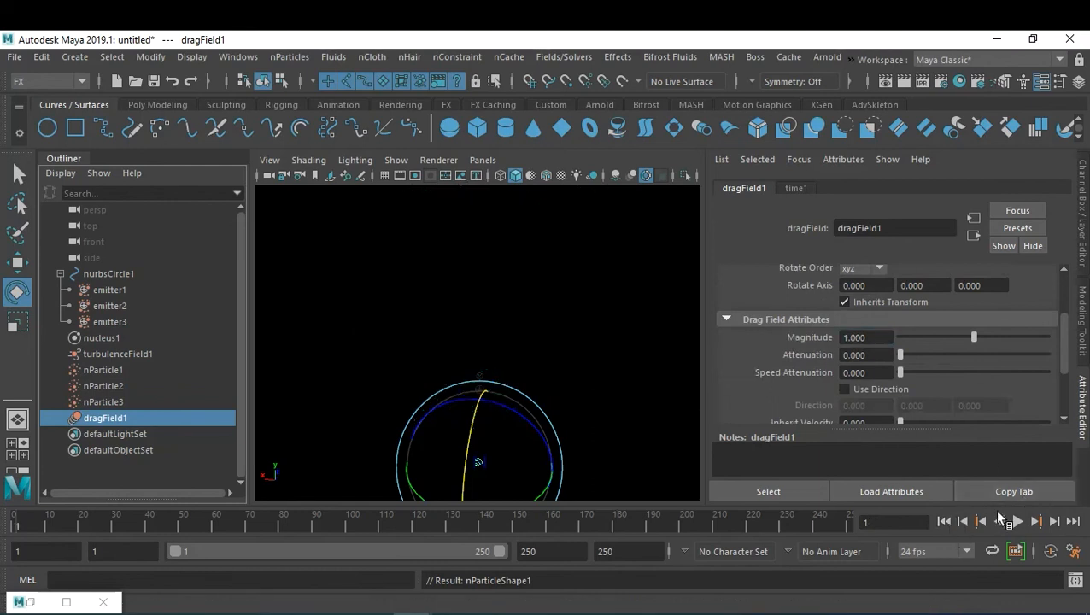
{"action": "left_click", "coordinate": [1018, 522]}
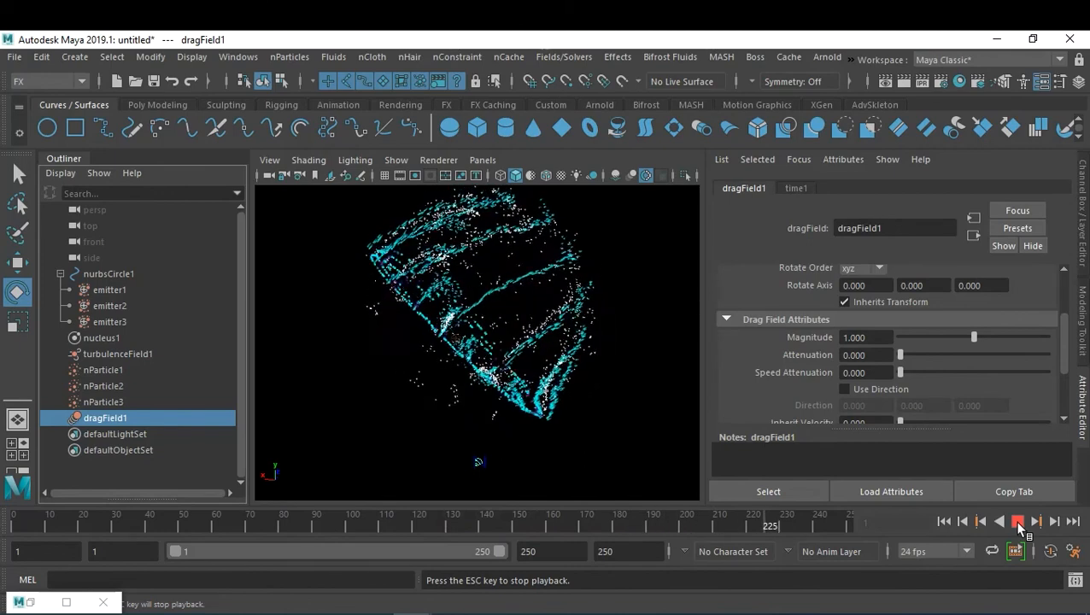
{"action": "left_click", "coordinate": [1017, 522]}
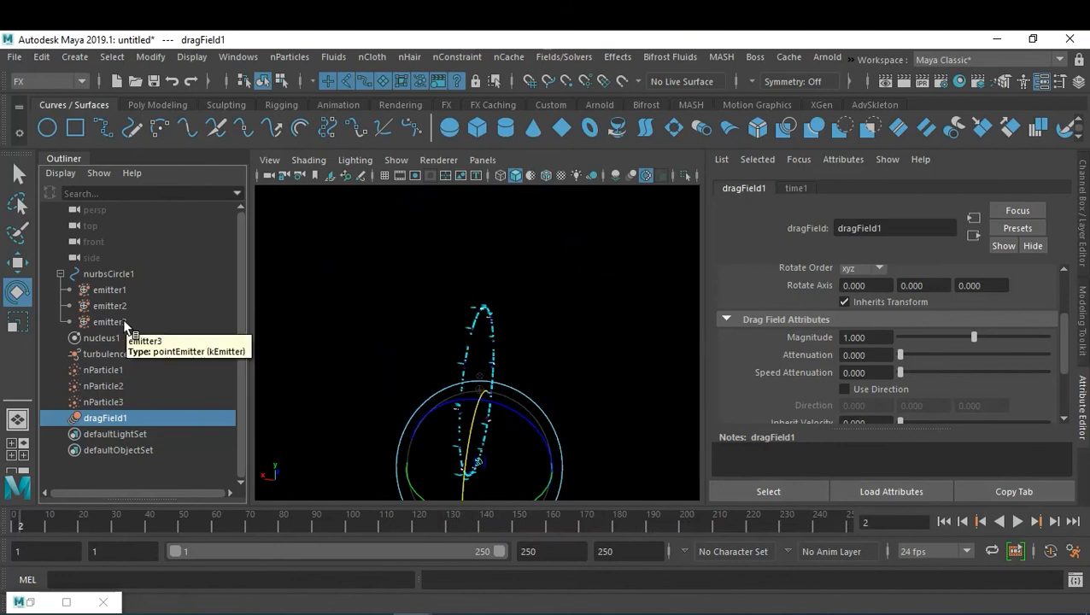
Step: Create a Vortex field affecting nParticle3
{"action": "left_click", "coordinate": [106, 403]}
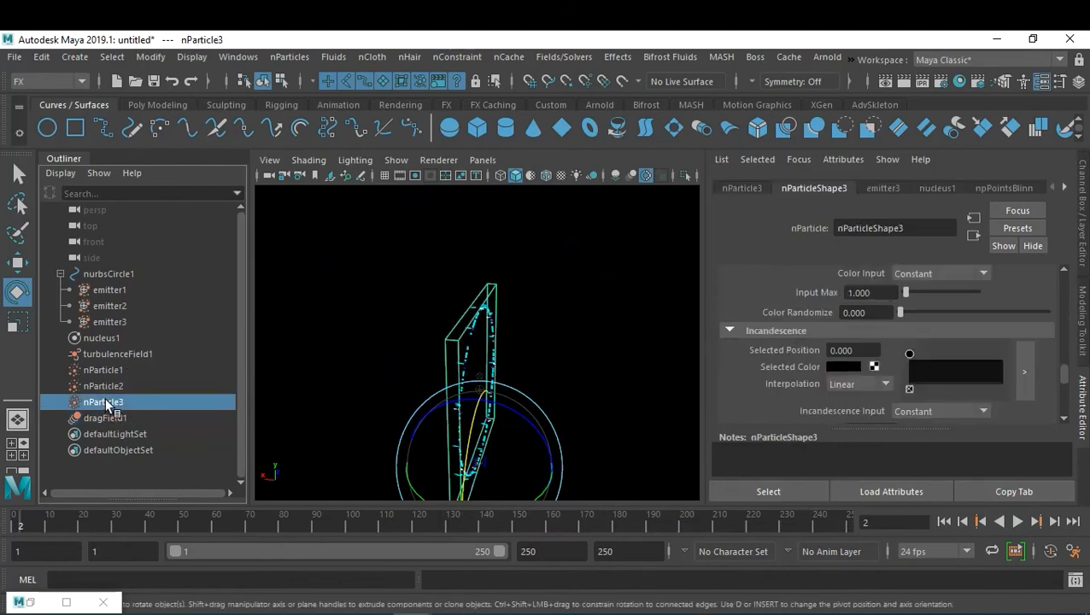
{"action": "left_click", "coordinate": [563, 56]}
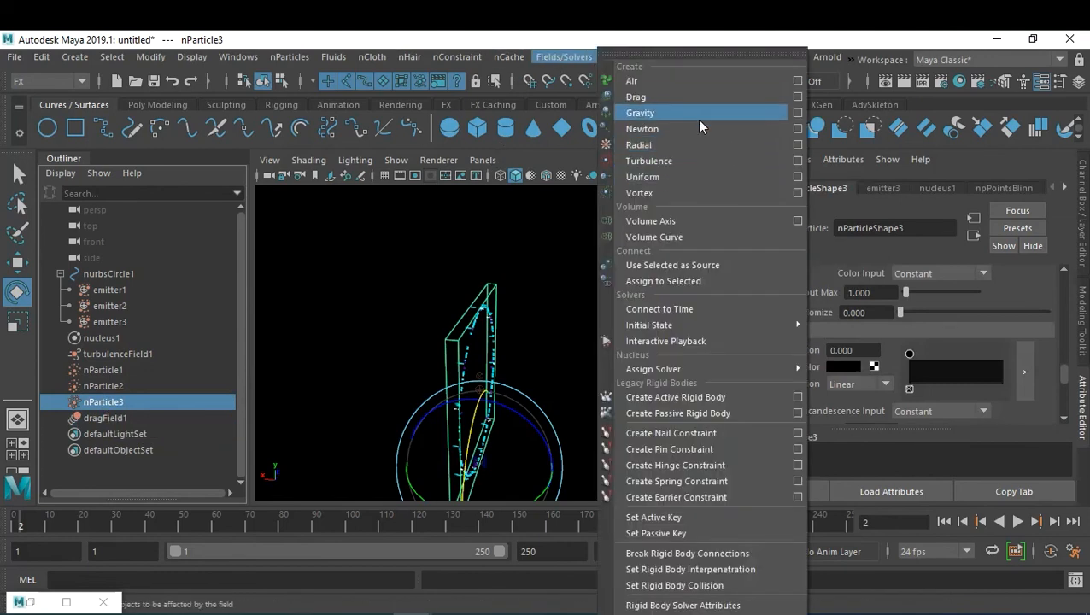
{"action": "left_click", "coordinate": [700, 194]}
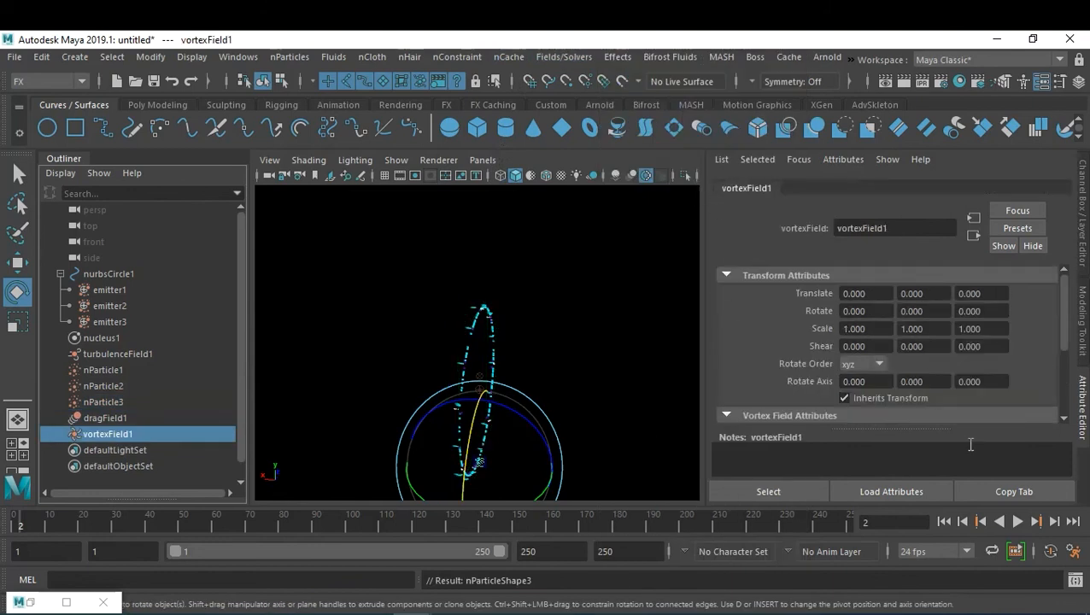
Step: Play the simulation from the first frame, raise vortexField1's magnitude to about 20.88 during playback, and stop it
{"action": "scroll", "coordinate": [942, 377], "scroll_direction": "down", "scroll_amount": 3}
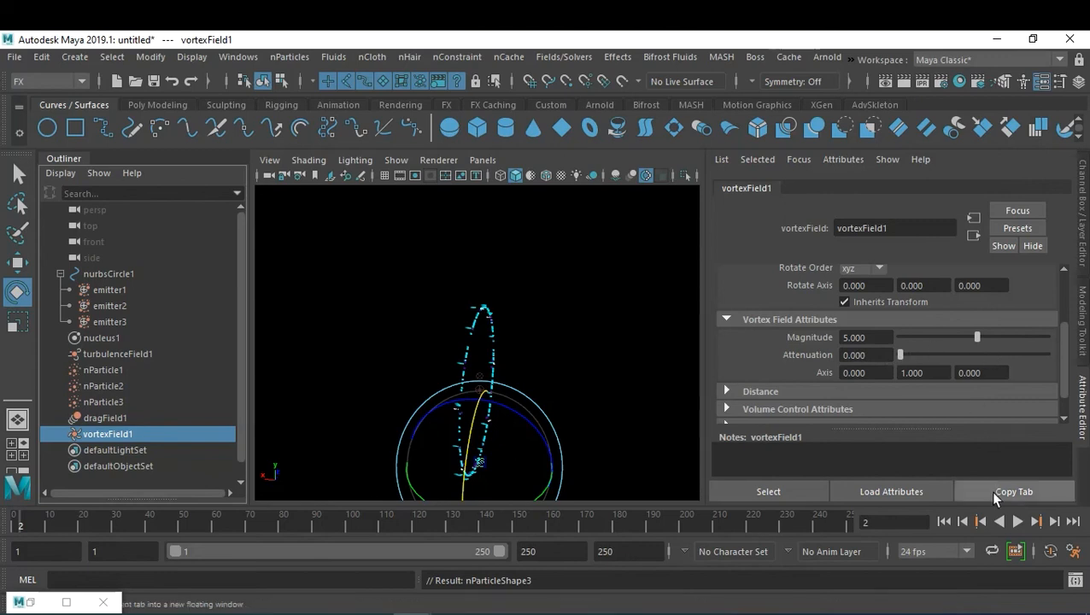
{"action": "left_click", "coordinate": [944, 522]}
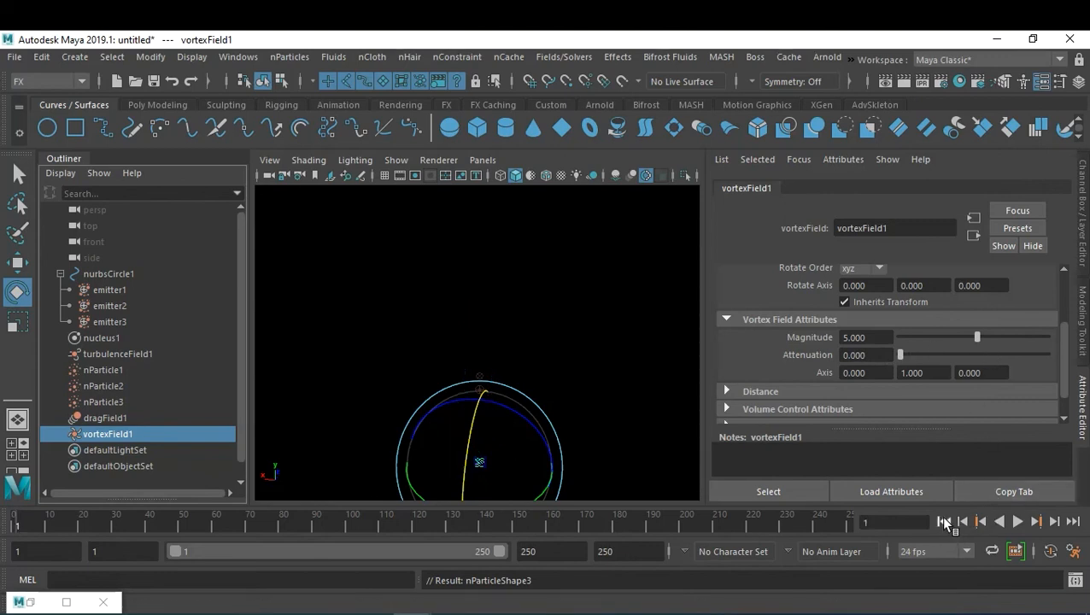
{"action": "left_click", "coordinate": [1017, 521]}
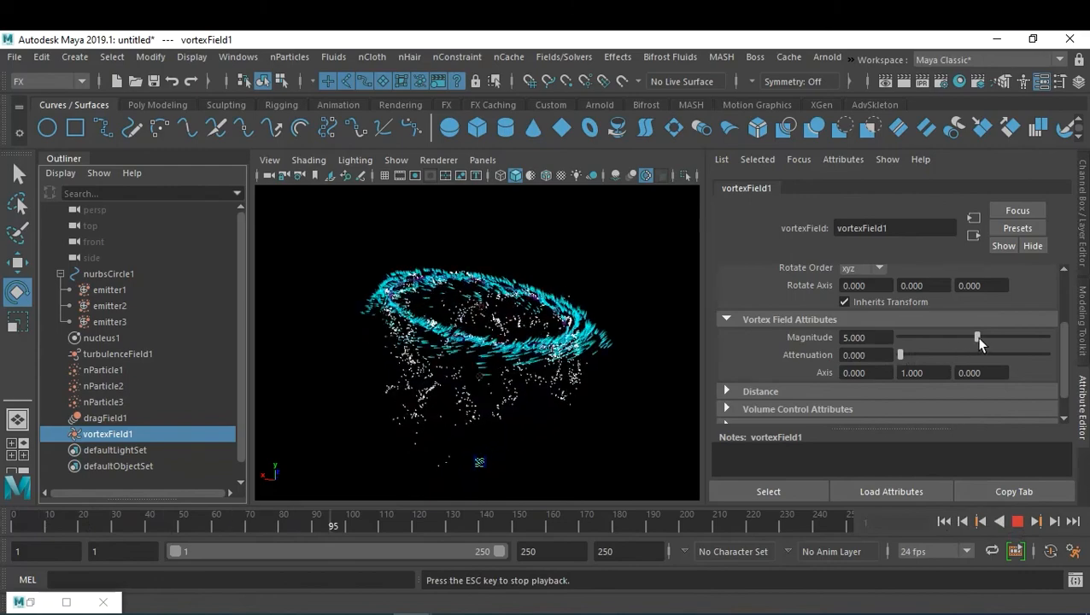
{"action": "left_click_drag", "start_coordinate": [979, 338], "coordinate": [987, 341]}
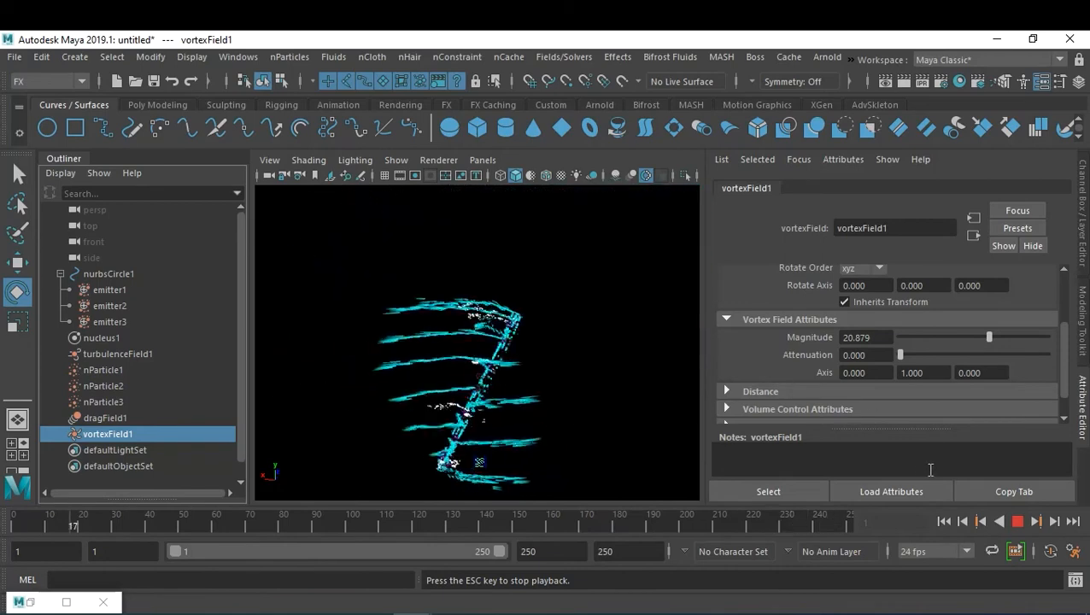
{"action": "left_click", "coordinate": [1017, 521]}
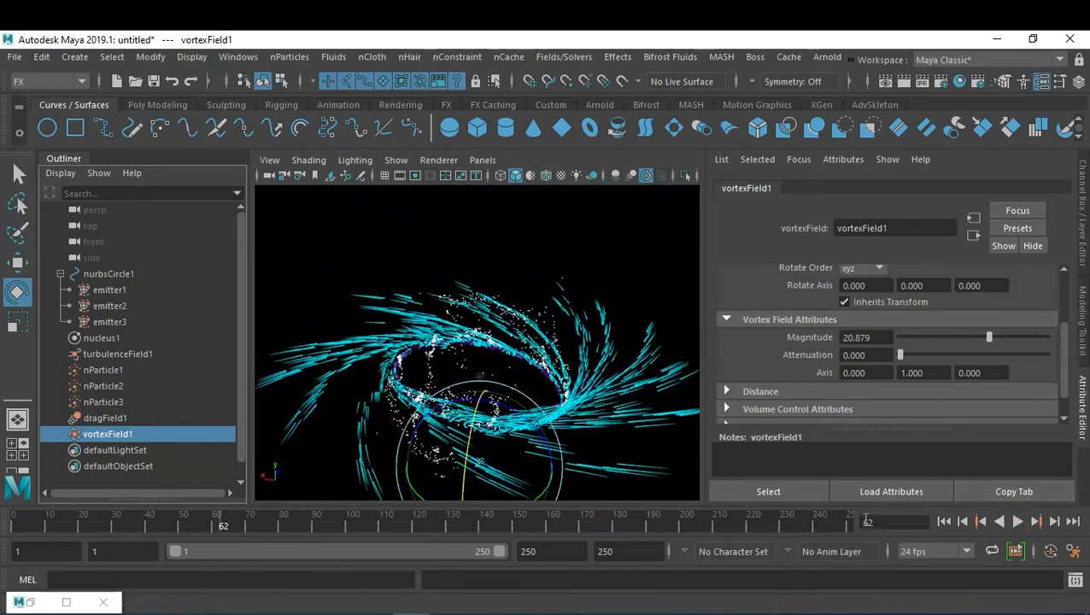
Step: Review the nParticles' field connections in the Dynamic Relationships Editor and connect vortexField1 to nParticle1
{"action": "left_click", "coordinate": [112, 370]}
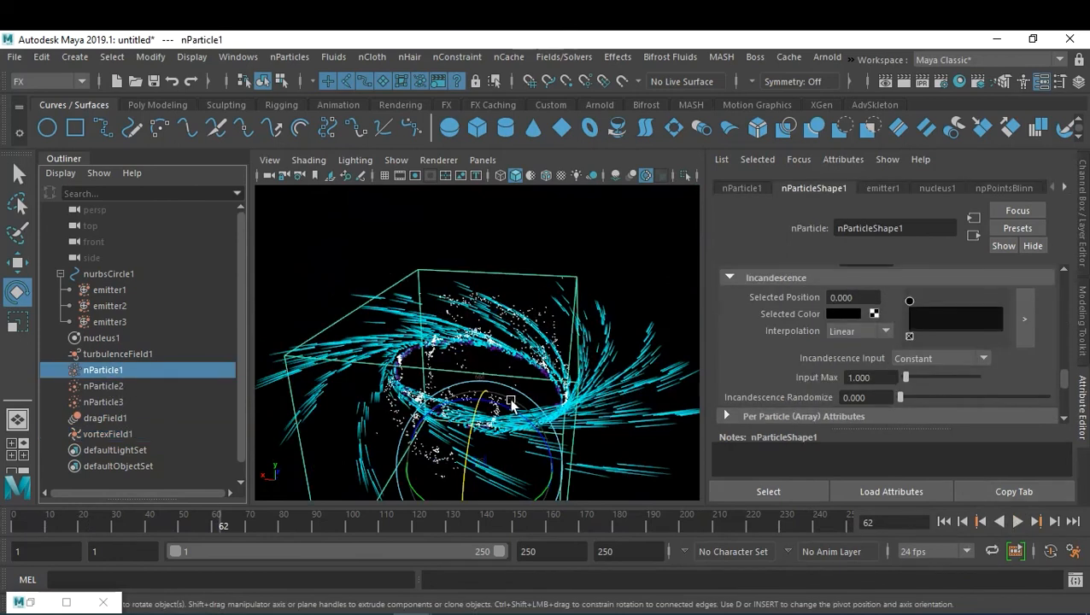
{"action": "left_click", "coordinate": [41, 605]}
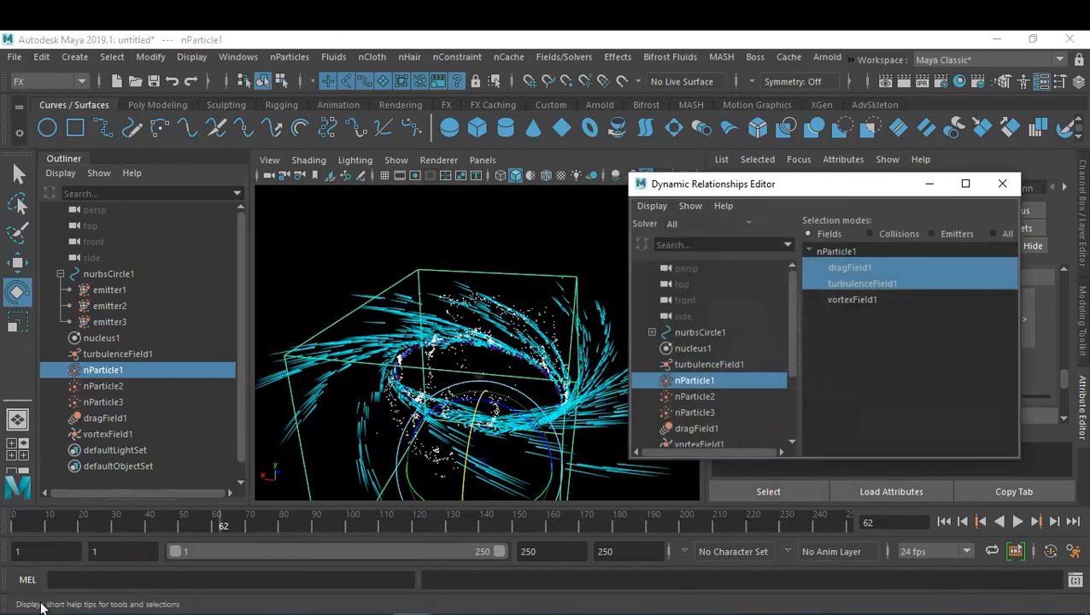
{"action": "left_click", "coordinate": [712, 396]}
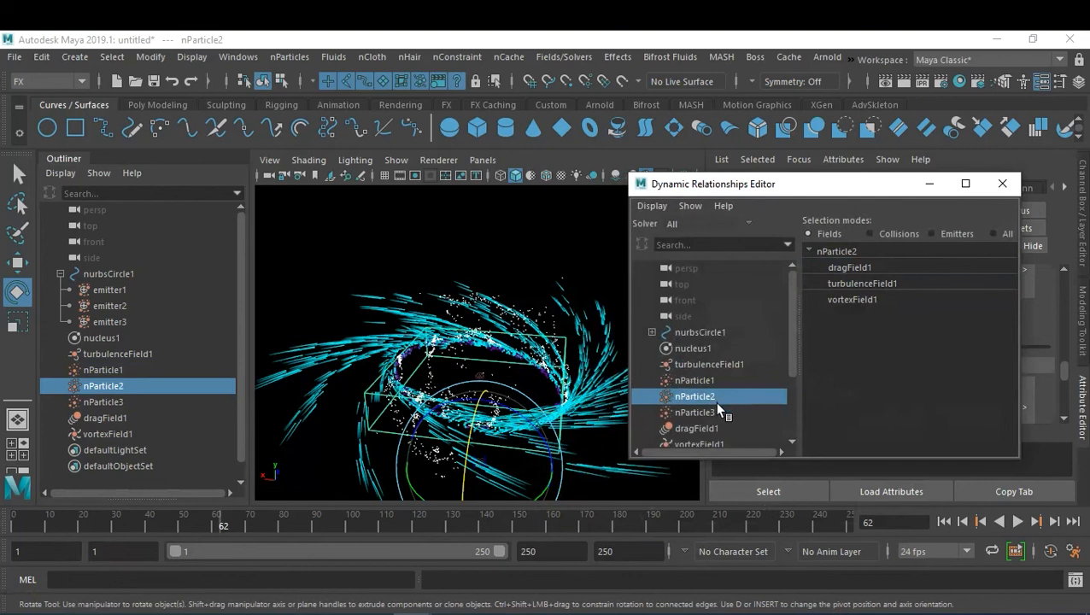
{"action": "left_click", "coordinate": [716, 411]}
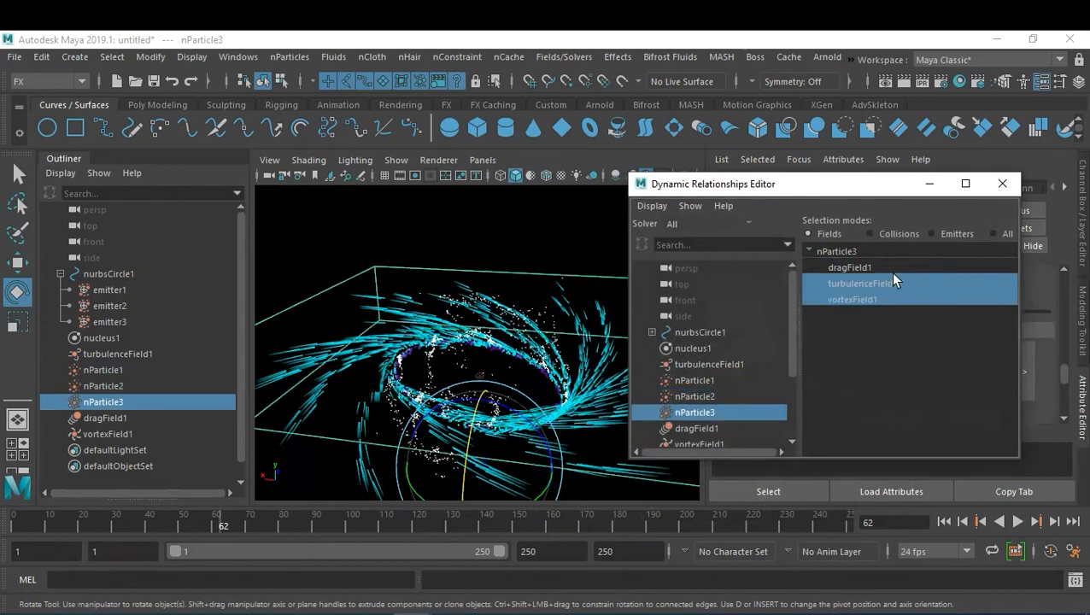
{"action": "left_click", "coordinate": [704, 381]}
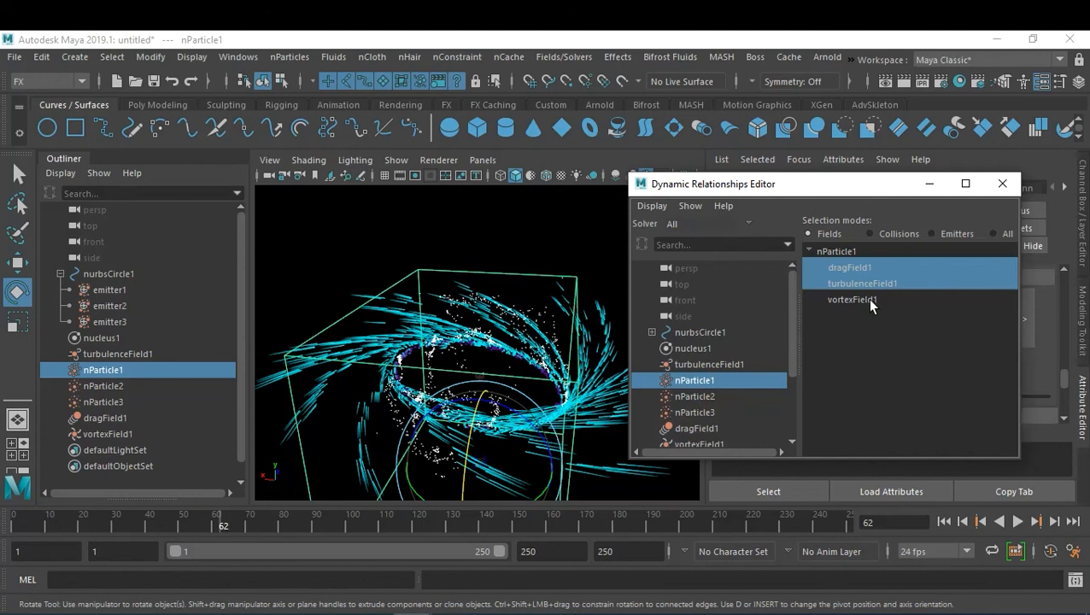
{"action": "left_click", "coordinate": [866, 299]}
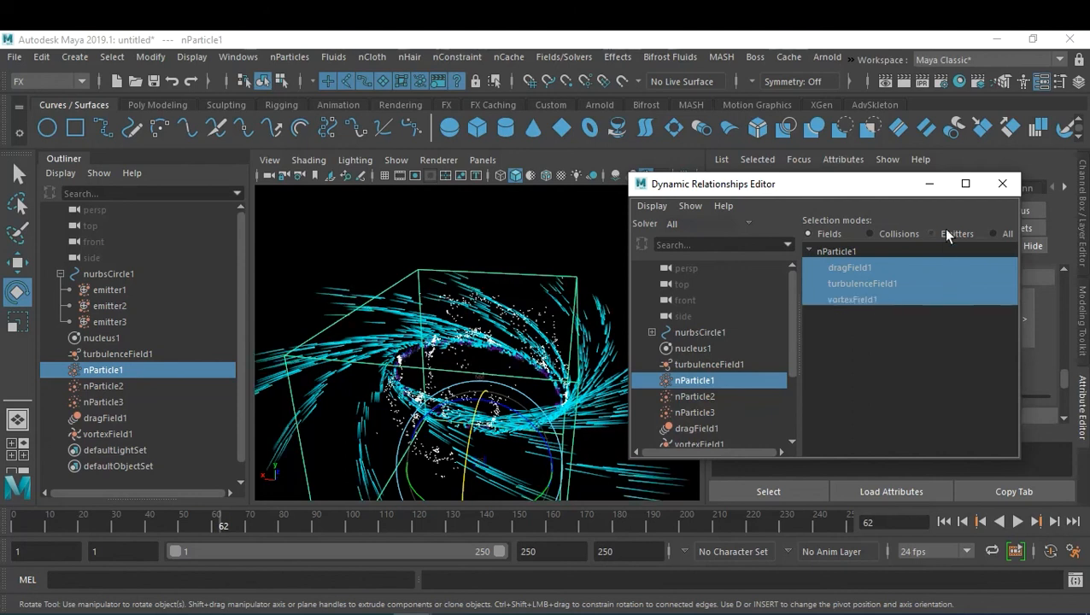
{"action": "left_click", "coordinate": [930, 183]}
Step: Play the simulation from the first frame to check the vortex on nParticle1, and stop it
{"action": "left_click", "coordinate": [945, 521]}
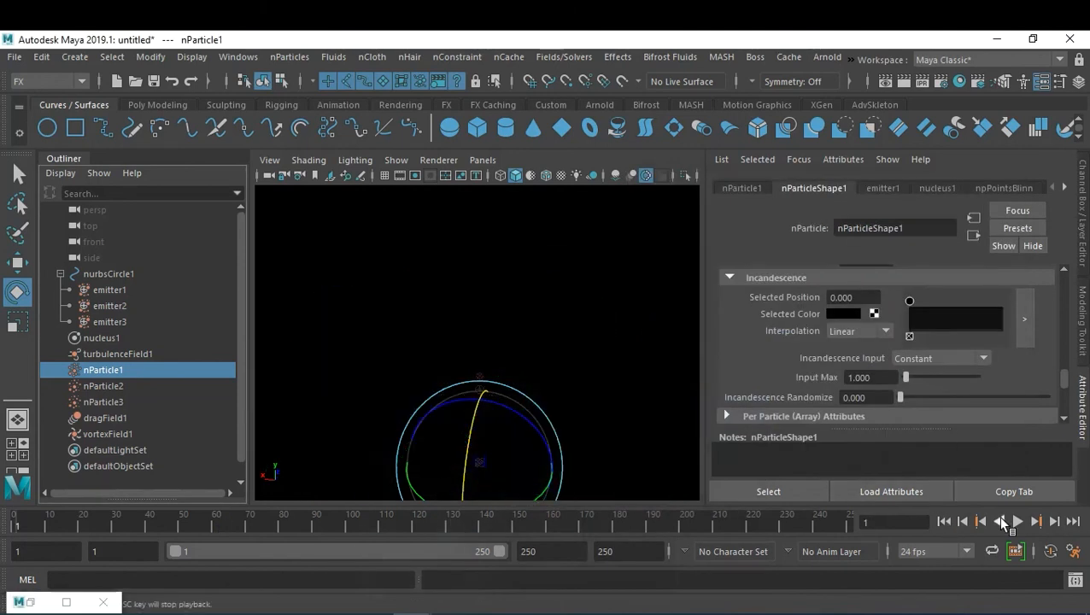
{"action": "left_click", "coordinate": [1017, 521]}
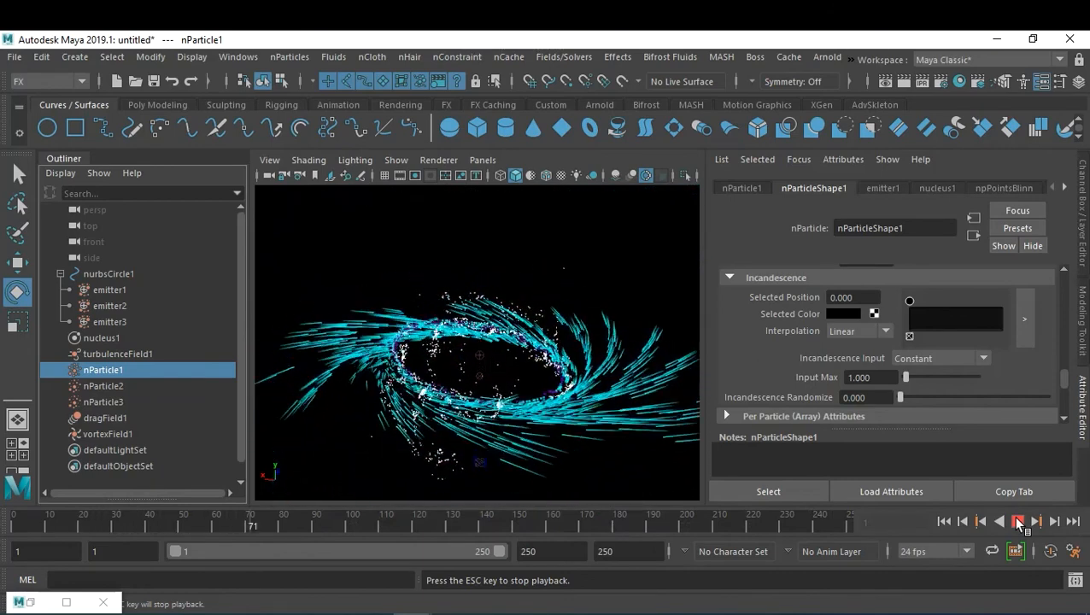
{"action": "left_click", "coordinate": [1017, 522]}
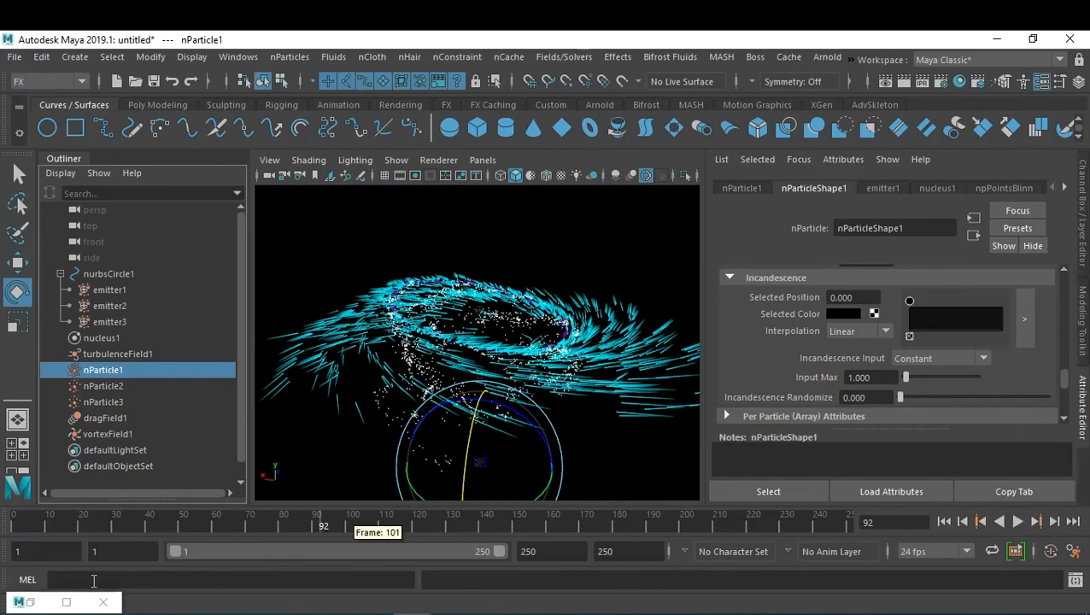
Step: Connect dragField1 to nParticle3 in the Dynamic Relationships Editor and compare its fields with those of nParticle1
{"action": "left_click", "coordinate": [34, 603]}
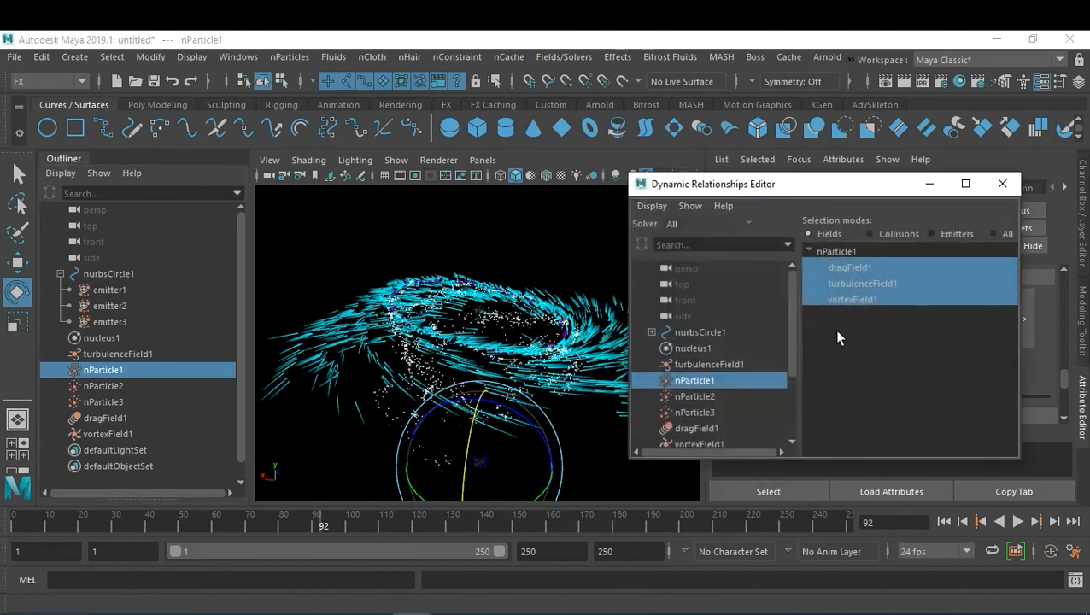
{"action": "left_click", "coordinate": [714, 409]}
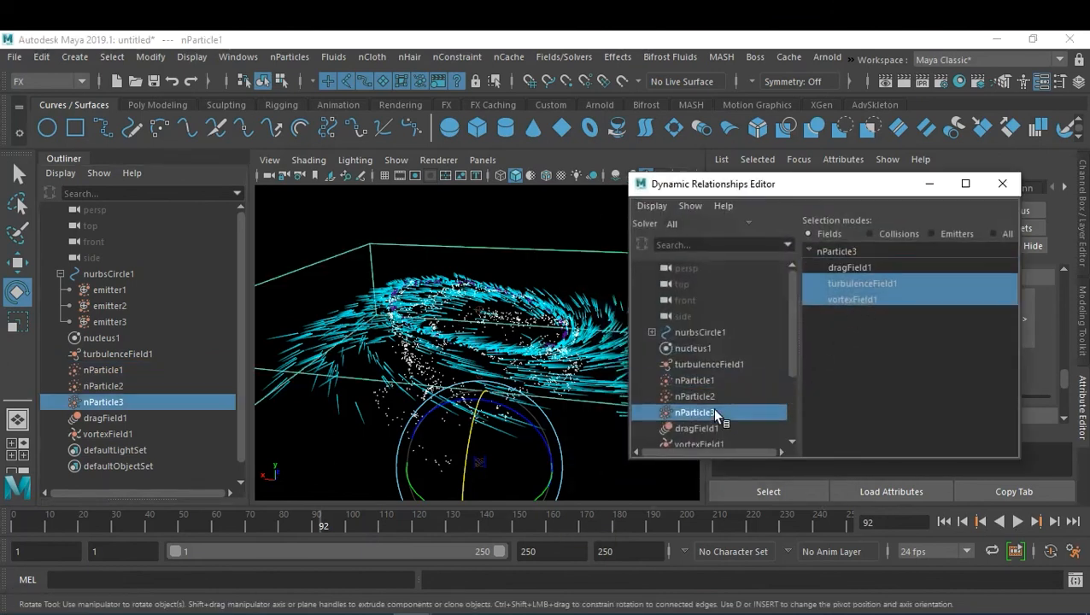
{"action": "left_click", "coordinate": [864, 269]}
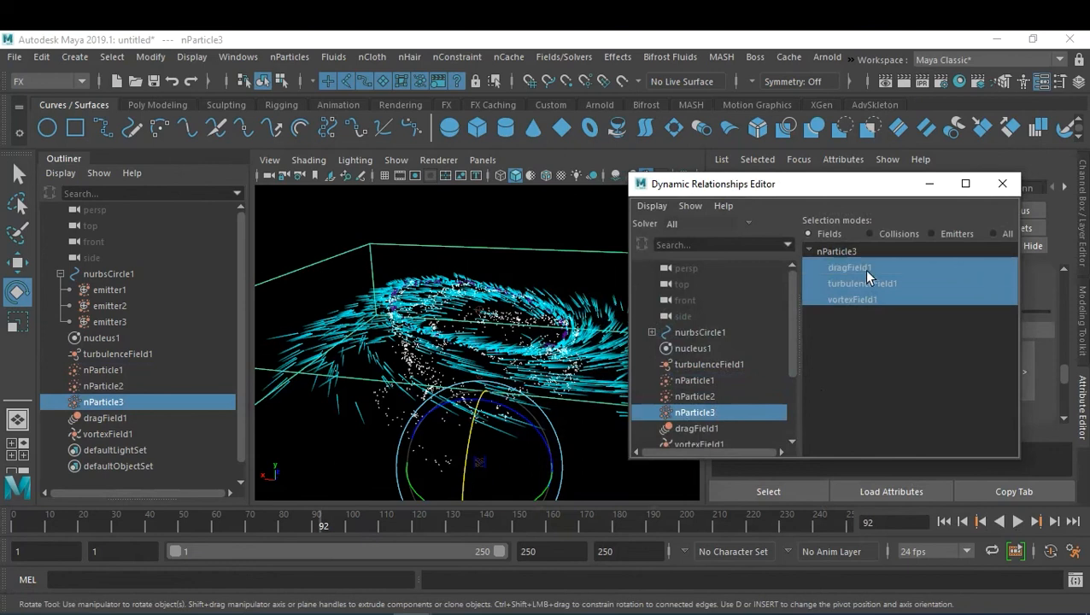
{"action": "left_click", "coordinate": [707, 381]}
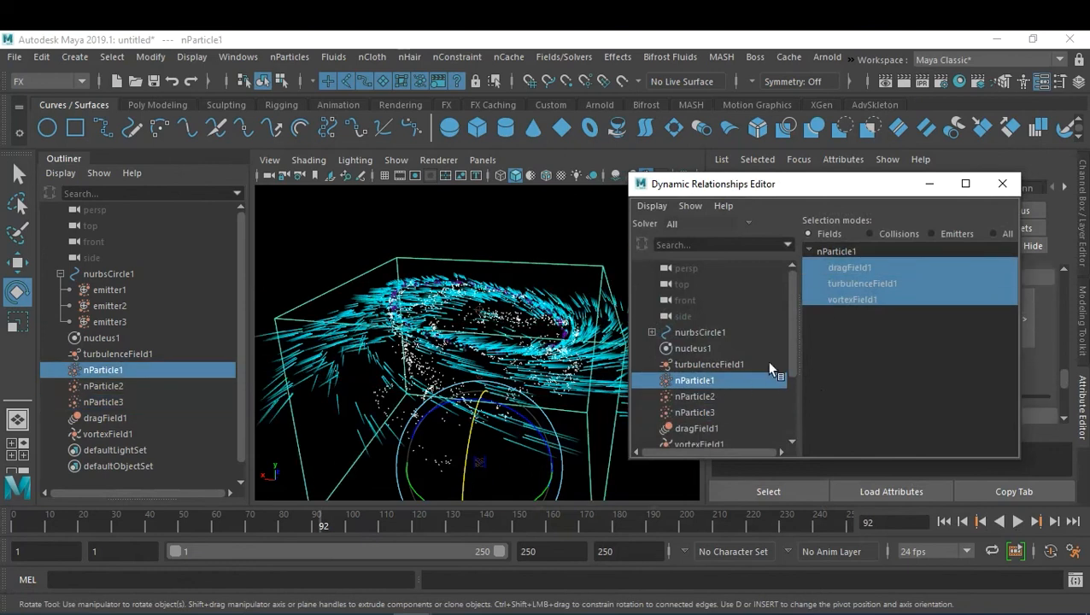
{"action": "left_click", "coordinate": [710, 412]}
{"action": "left_click", "coordinate": [929, 184]}
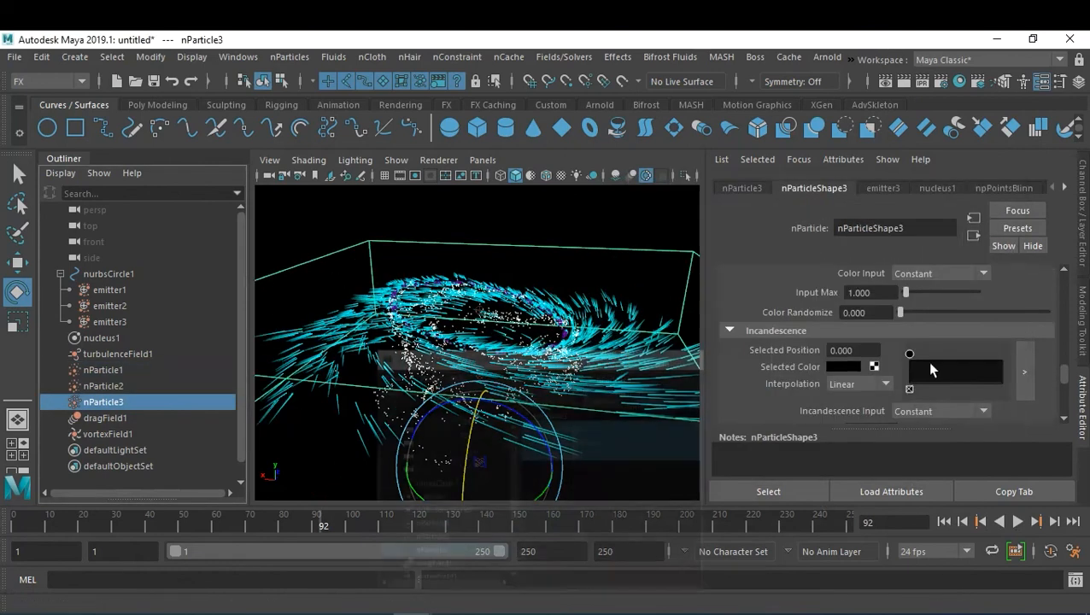
Step: Replay the simulation to check how nParticle3 moves with drag, turbulence and vortex combined, and stop it
{"action": "left_click", "coordinate": [979, 522]}
{"action": "left_click", "coordinate": [1019, 521]}
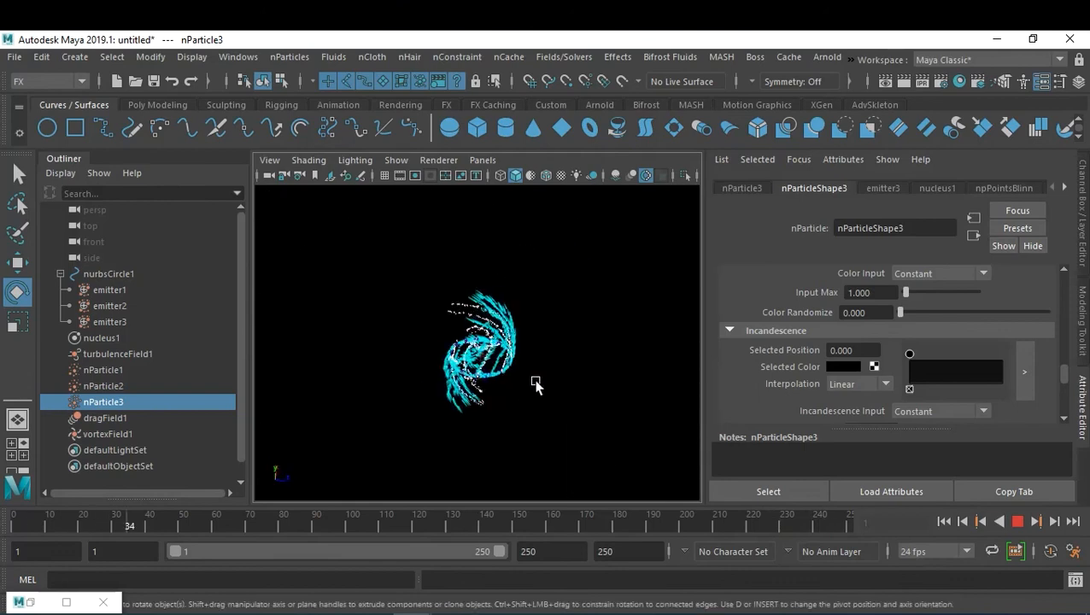
{"action": "left_click", "coordinate": [1017, 521]}
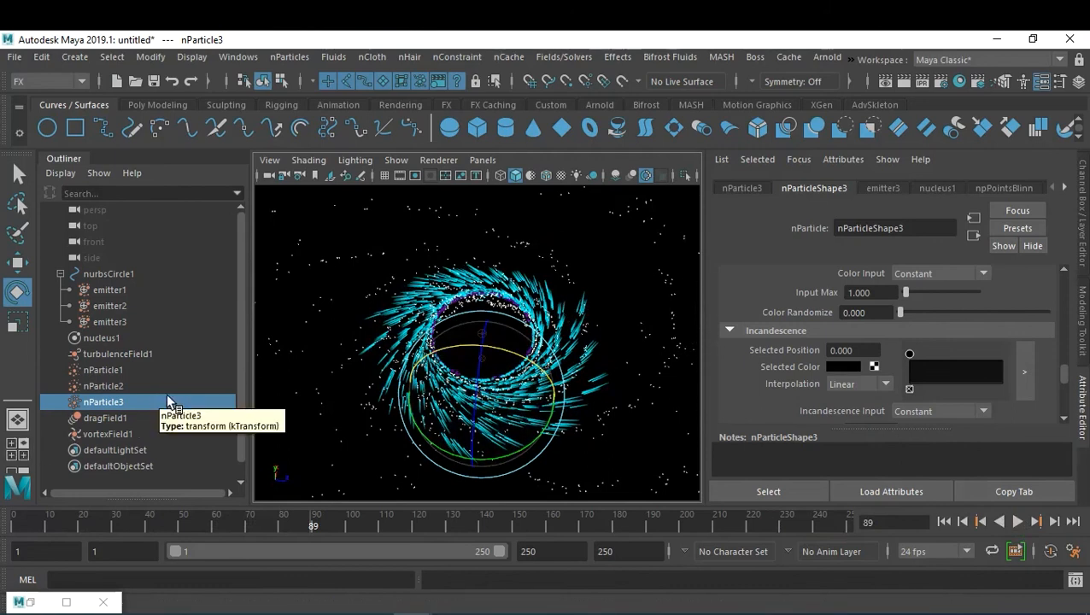
Step: Add a cyan color stop at position 0.296 on nParticle1's color ramp
{"action": "scroll", "coordinate": [975, 343], "scroll_direction": "down", "scroll_amount": 3}
{"action": "scroll", "coordinate": [1004, 382], "scroll_direction": "up", "scroll_amount": 3}
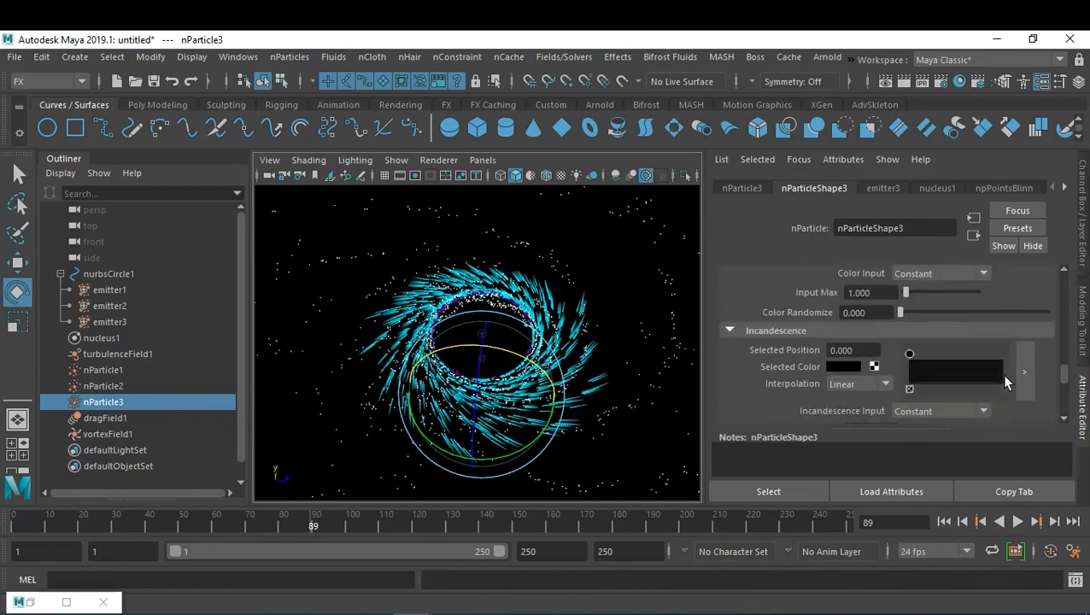
{"action": "left_click", "coordinate": [141, 389]}
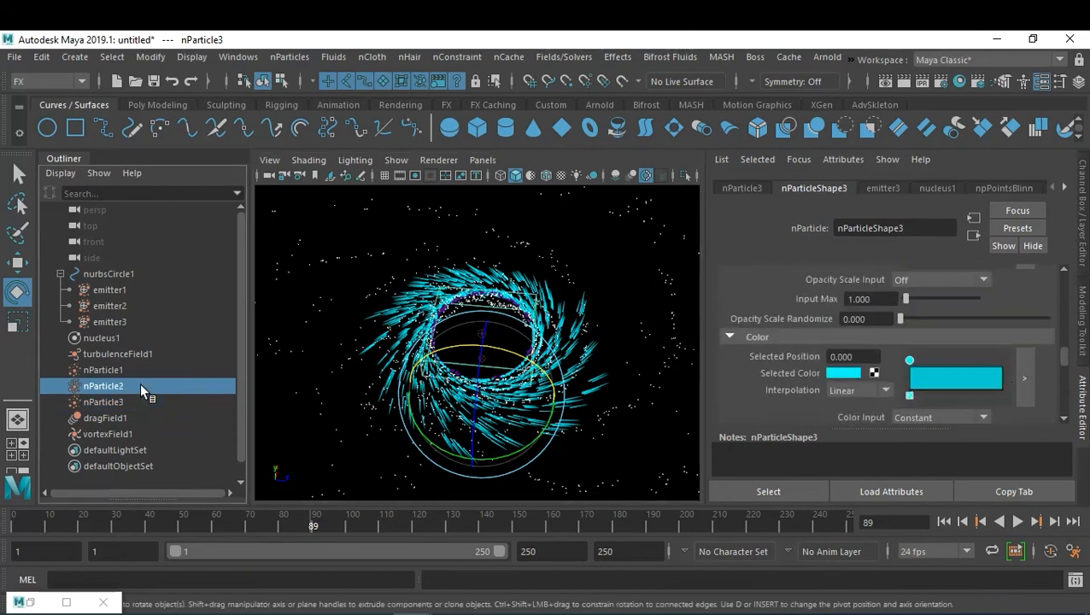
{"action": "left_click", "coordinate": [132, 370]}
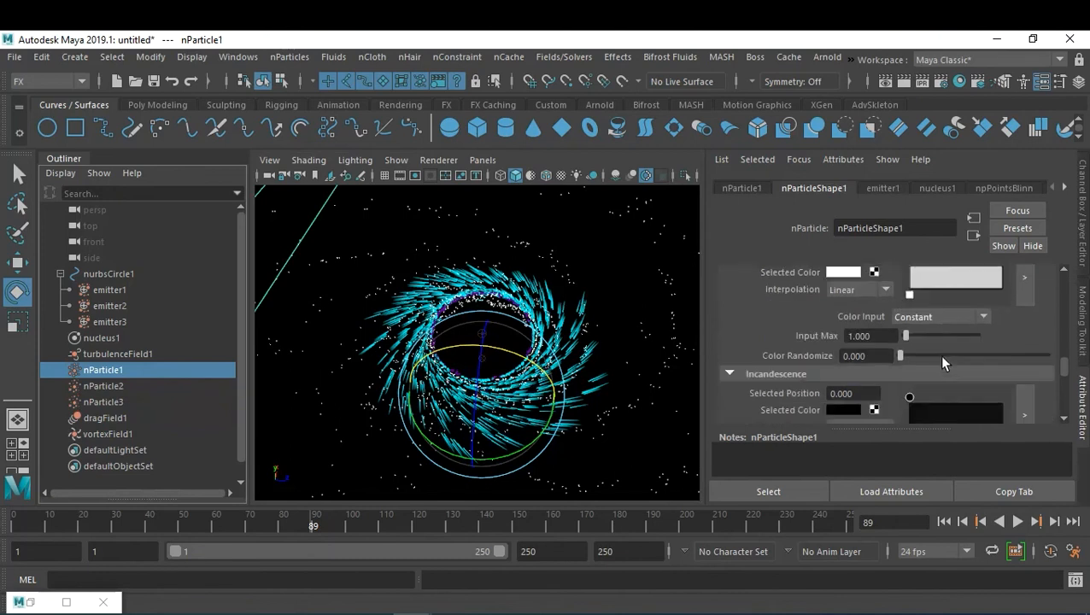
{"action": "scroll", "coordinate": [863, 301], "scroll_direction": "up", "scroll_amount": 1}
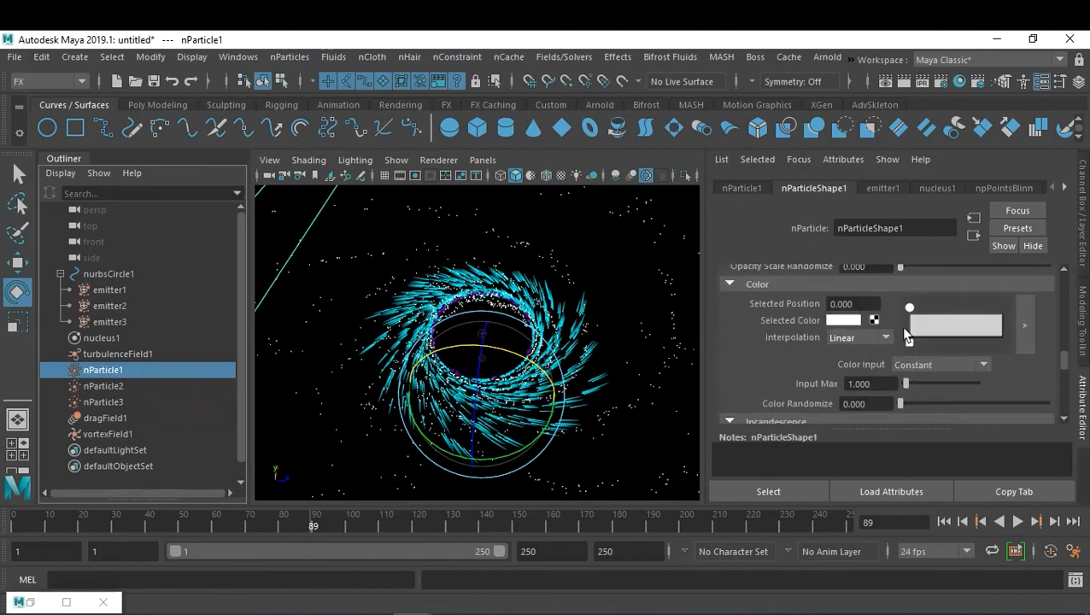
{"action": "left_click", "coordinate": [844, 320]}
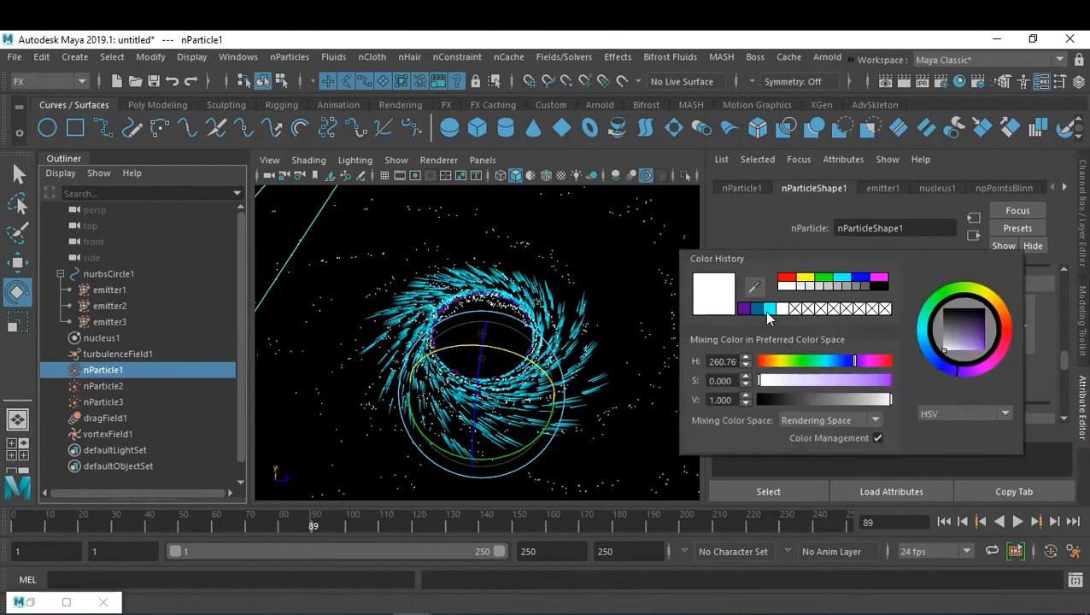
{"action": "left_click", "coordinate": [769, 309]}
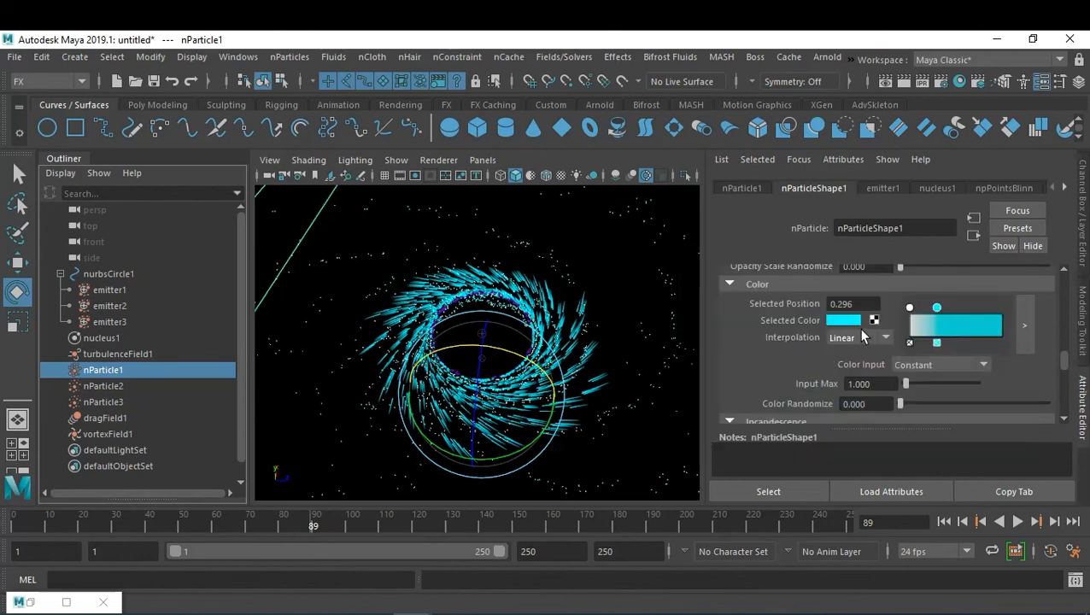
Step: Set nParticle1's Color Input to Speed
{"action": "scroll", "coordinate": [982, 388], "scroll_direction": "down", "scroll_amount": 1}
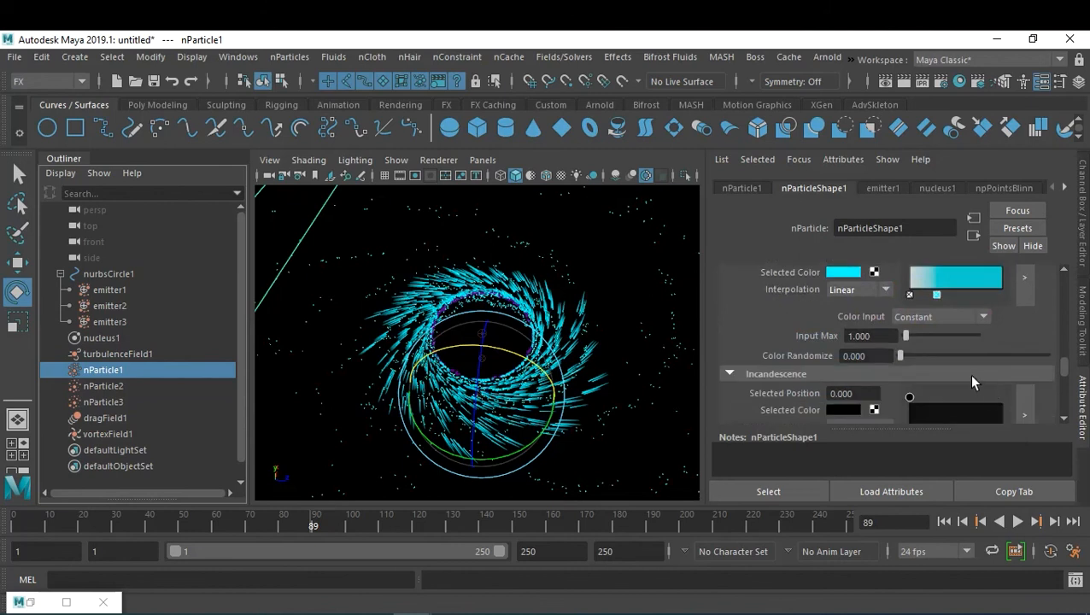
{"action": "left_click", "coordinate": [972, 314]}
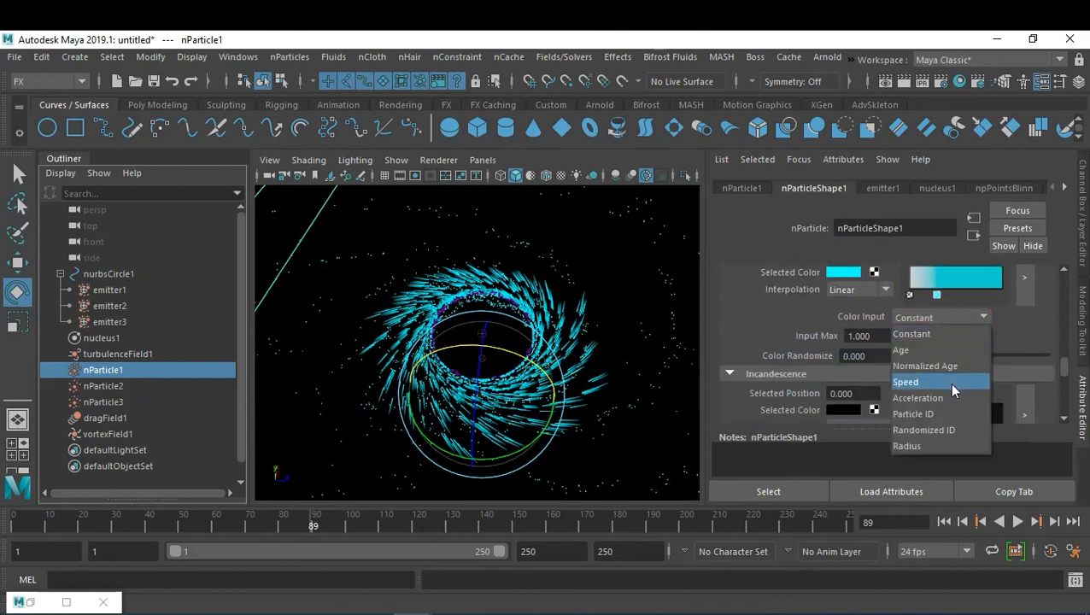
{"action": "left_click", "coordinate": [948, 381]}
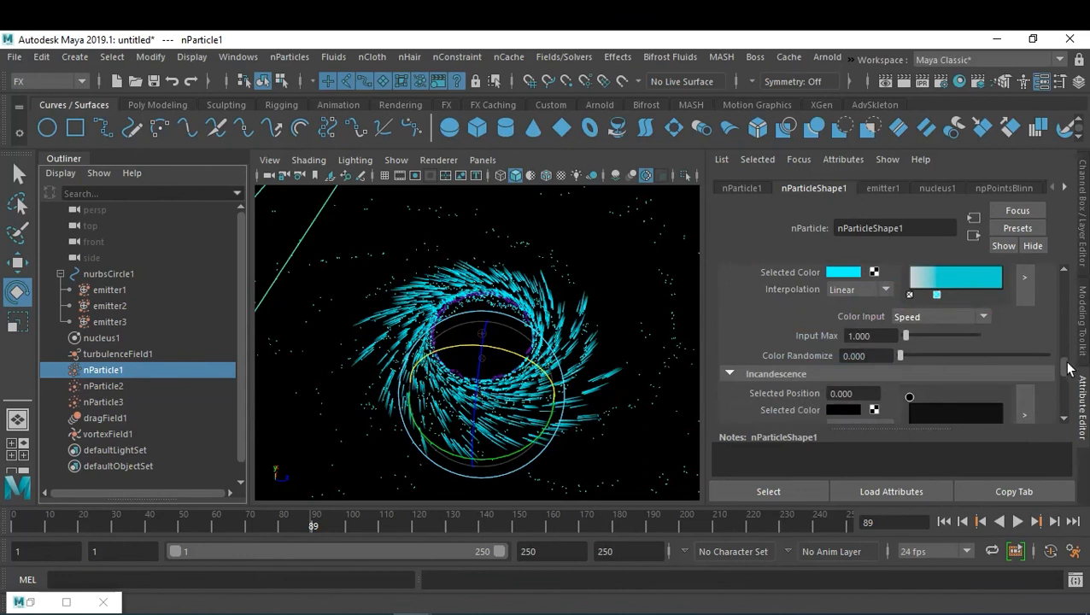
Step: Change nParticle1's Particle Render Type to Streak
{"action": "scroll", "coordinate": [1064, 368], "scroll_direction": "down", "scroll_amount": 5}
{"action": "left_click_drag", "start_coordinate": [1064, 388], "coordinate": [1059, 312]}
{"action": "left_click", "coordinate": [875, 316]}
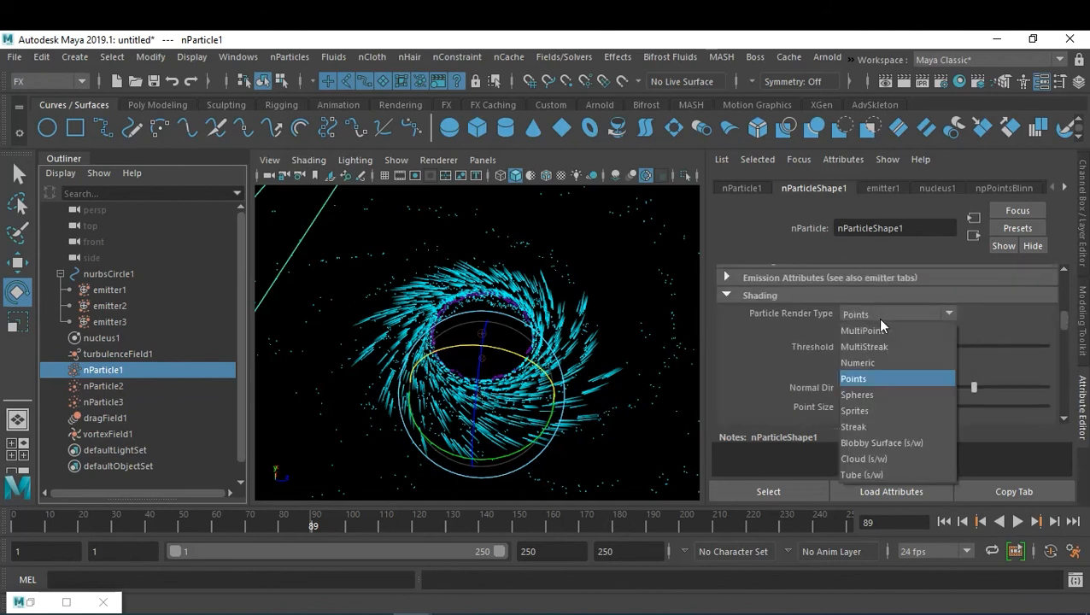
{"action": "left_click", "coordinate": [902, 425]}
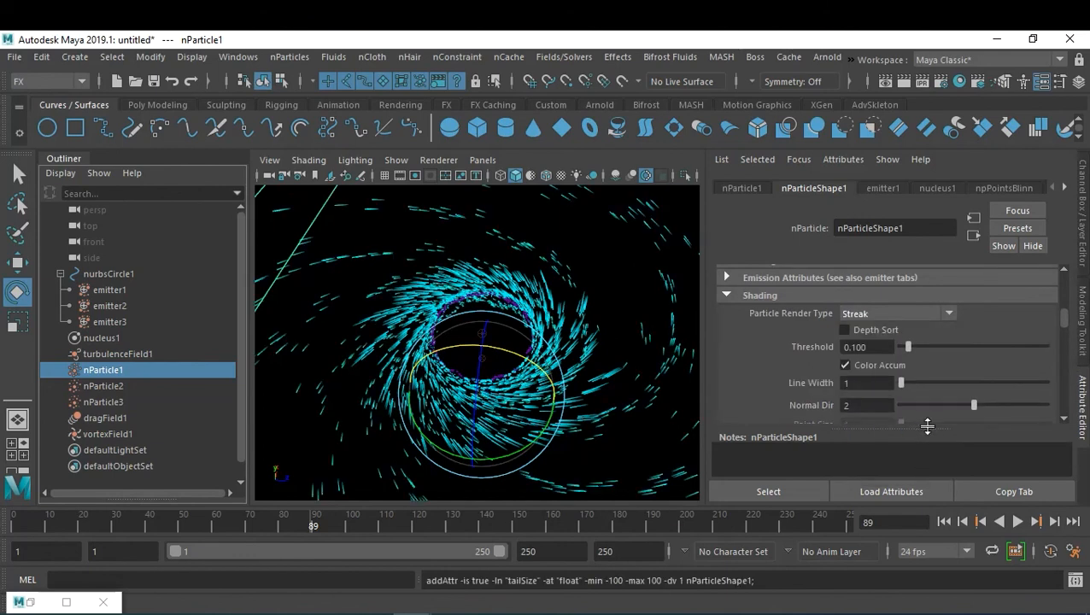
Step: Recolor the cyan stop on nParticle1's color ramp to the recently used purple and brighten it slightly
{"action": "left_click_drag", "start_coordinate": [1062, 328], "coordinate": [1058, 362]}
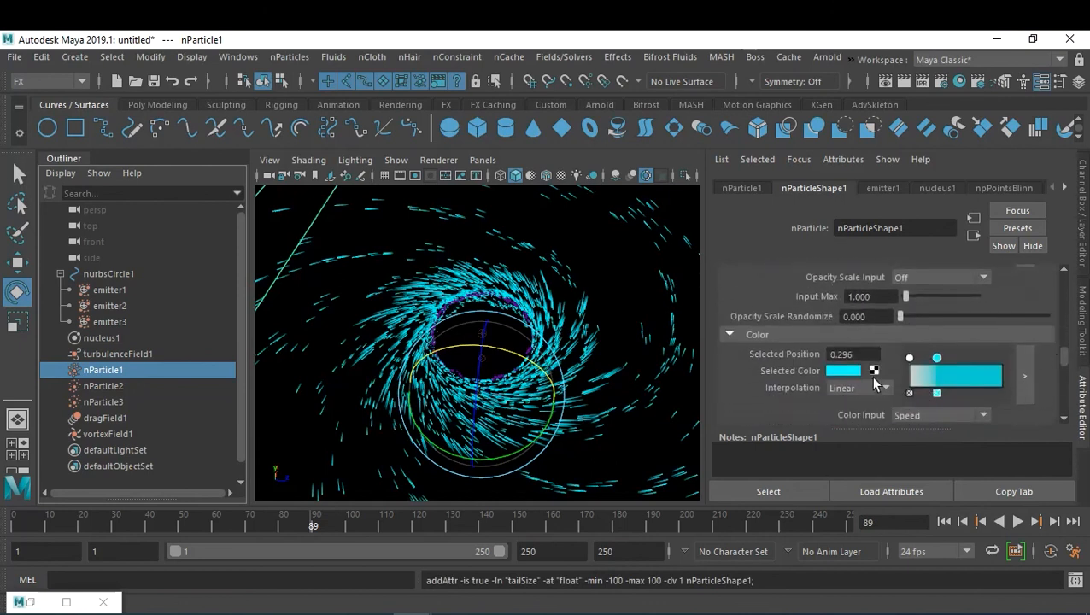
{"action": "left_click", "coordinate": [854, 372]}
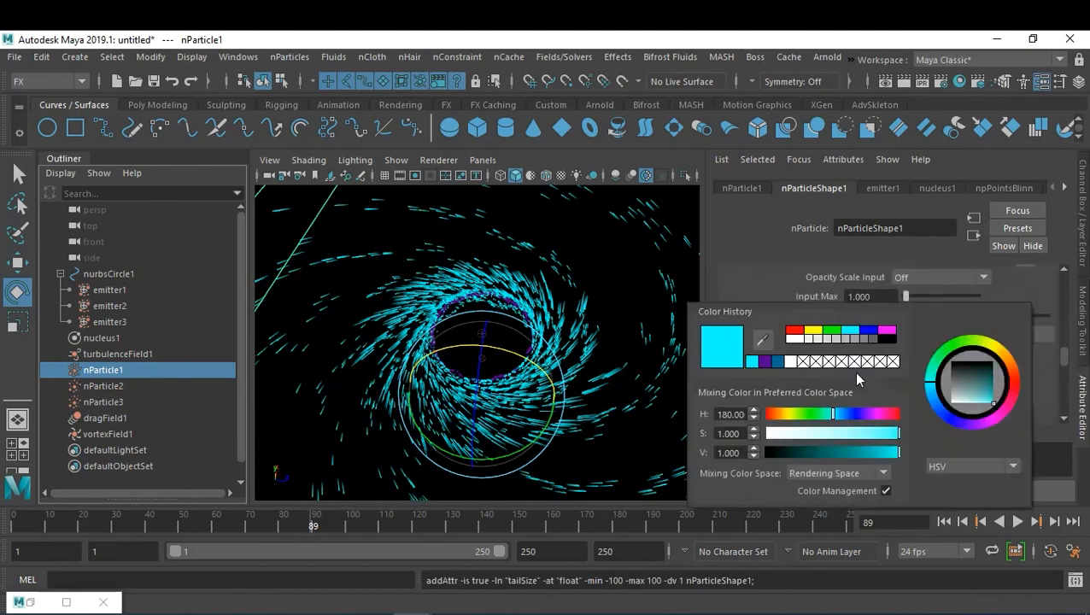
{"action": "left_click", "coordinate": [768, 362]}
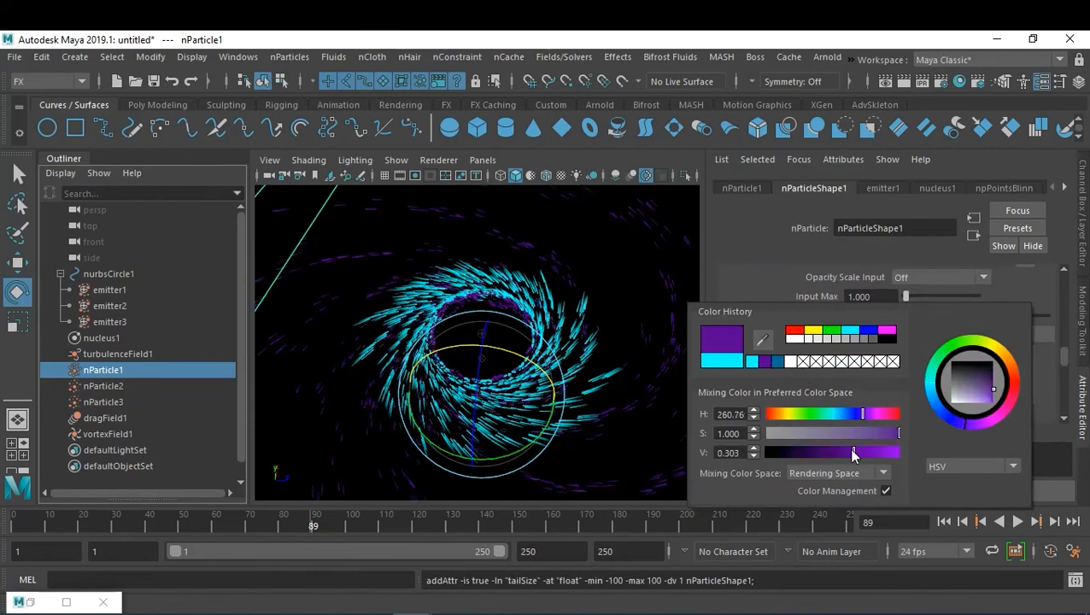
{"action": "mouse_move", "coordinate": [859, 457]}
{"action": "left_mouse_down"}
{"action": "mouse_move", "coordinate": [900, 456]}
{"action": "mouse_move", "coordinate": [864, 459]}
{"action": "left_mouse_up"}
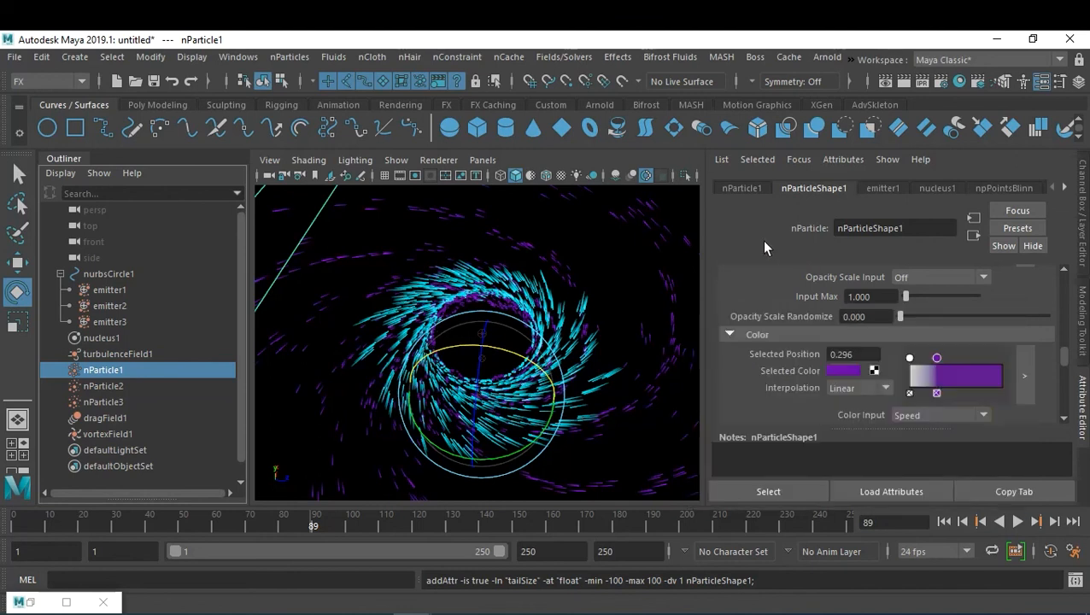
Step: Recolor nParticle1's first color stop to the recently used dark blue and move the purple stop to position 0.548
{"action": "left_click", "coordinate": [909, 358]}
{"action": "left_click", "coordinate": [835, 371]}
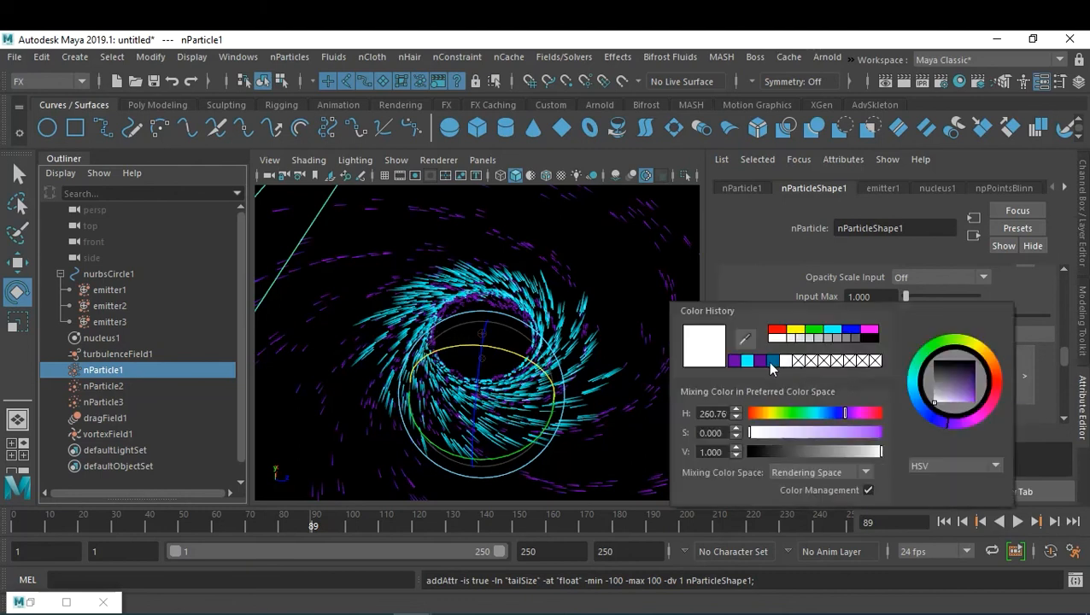
{"action": "left_click", "coordinate": [773, 362]}
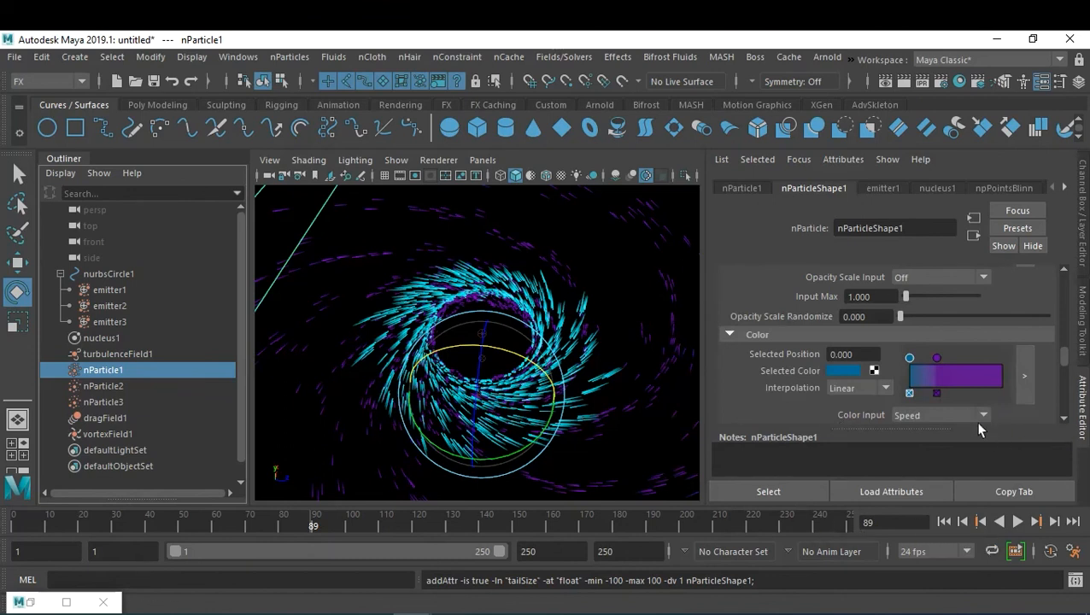
{"action": "left_click_drag", "start_coordinate": [938, 360], "coordinate": [960, 359]}
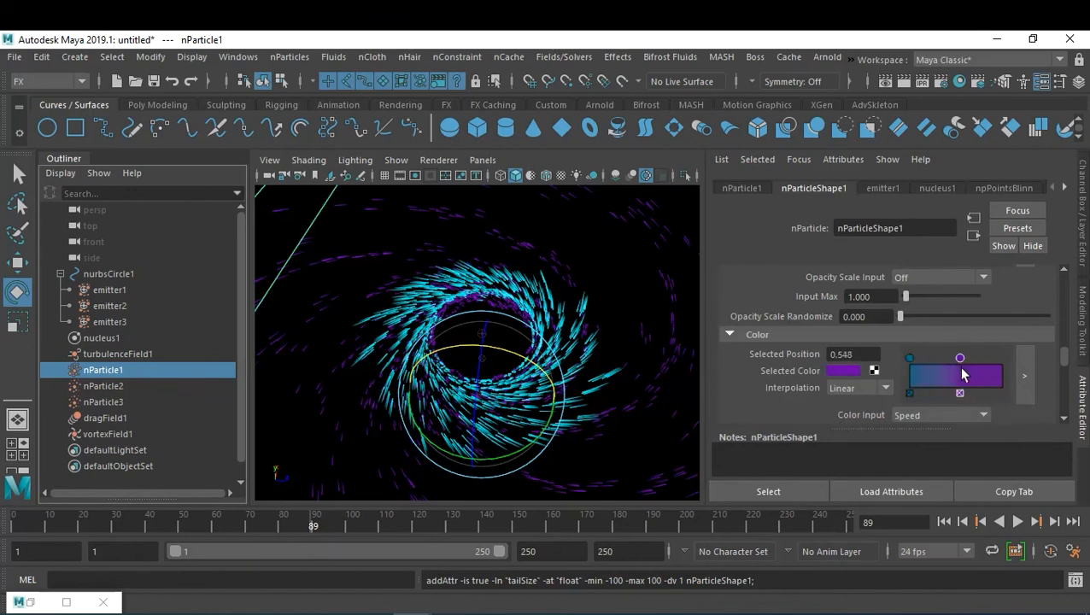
Step: Play the simulation from the first frame to check nParticle1's new streaks and colors, and stop it
{"action": "left_click", "coordinate": [945, 521]}
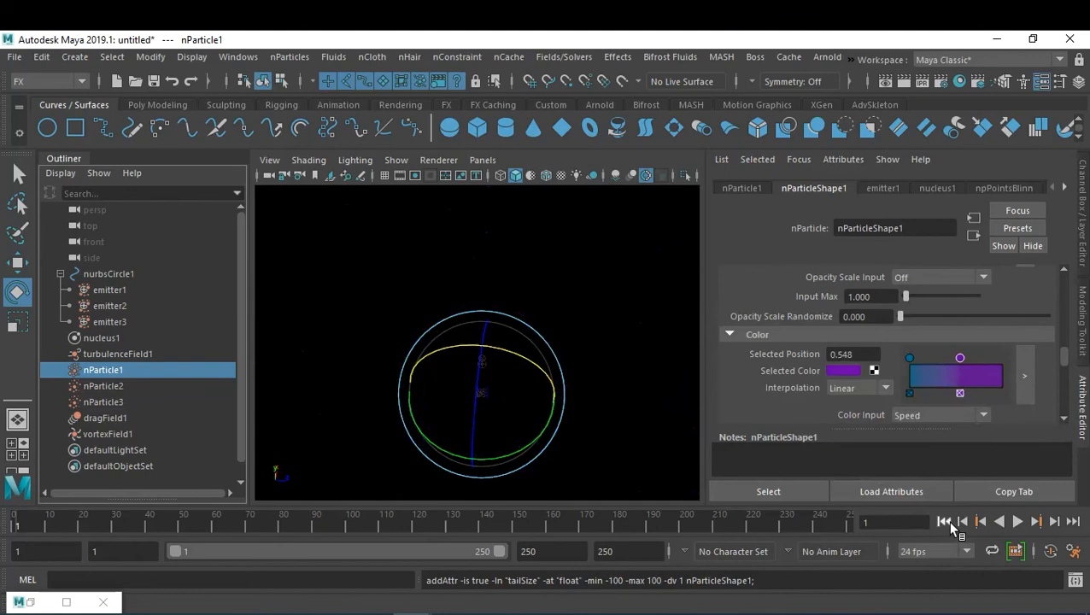
{"action": "left_click", "coordinate": [1017, 521]}
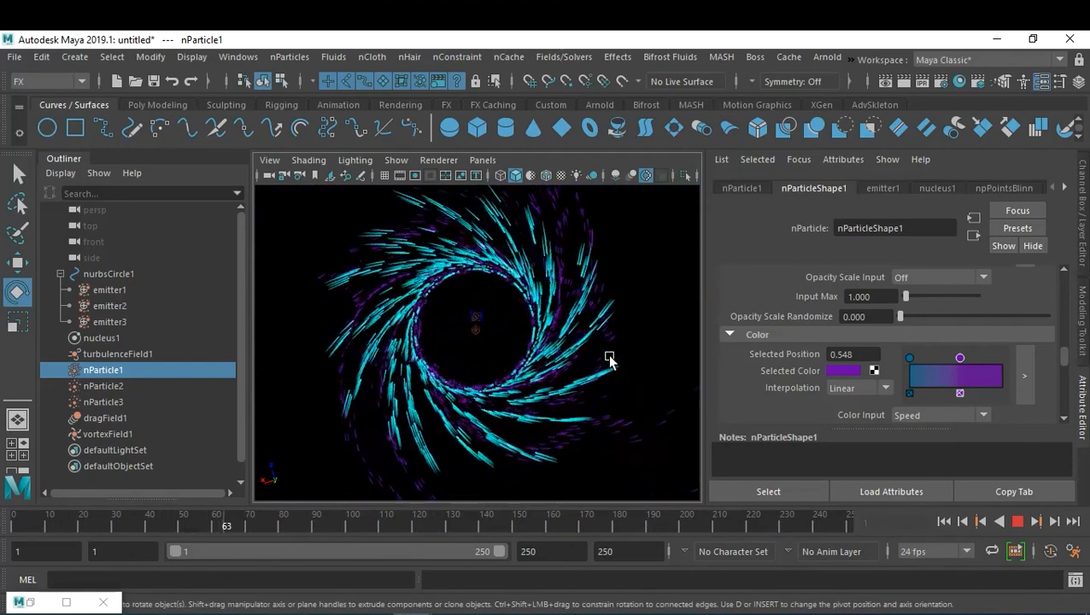
{"action": "left_click", "coordinate": [1019, 520]}
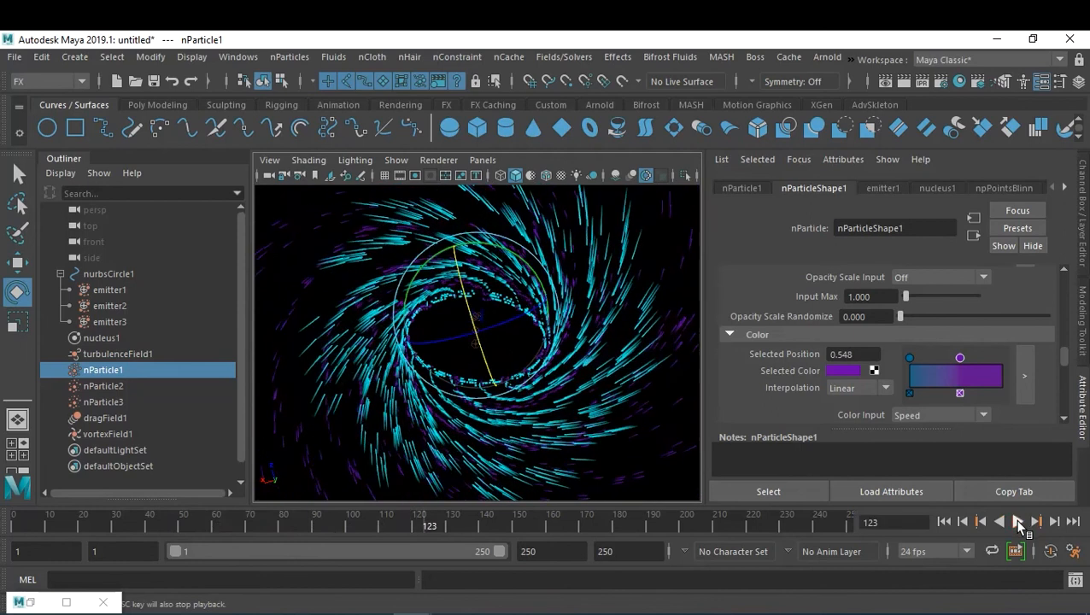
Step: Set nParticle3's Tail Size to 1 and enable Color Accum in its shading settings
{"action": "left_click", "coordinate": [133, 387]}
{"action": "left_click", "coordinate": [141, 406]}
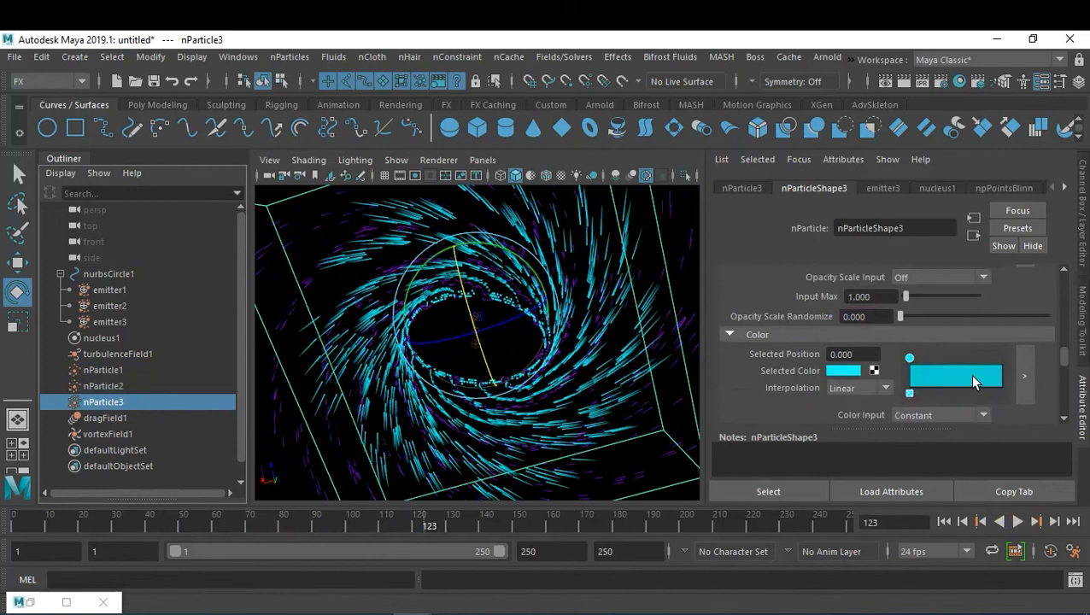
{"action": "scroll", "coordinate": [972, 378], "scroll_direction": "down", "scroll_amount": 5}
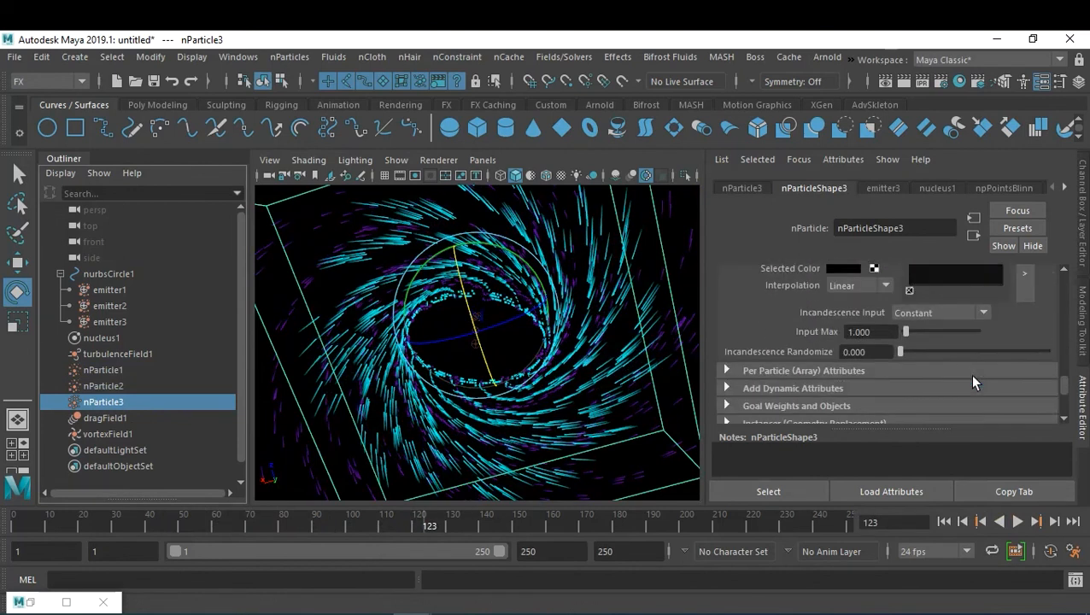
{"action": "scroll", "coordinate": [965, 374], "scroll_direction": "up", "scroll_amount": 8}
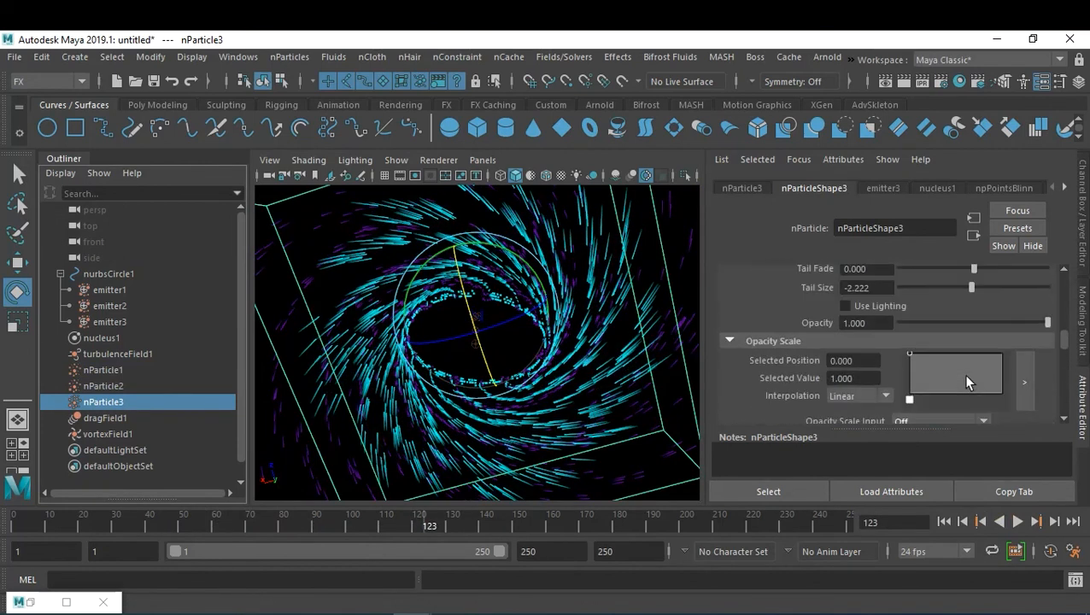
{"action": "scroll", "coordinate": [966, 377], "scroll_direction": "up", "scroll_amount": 2}
{"action": "left_click_drag", "start_coordinate": [872, 384], "coordinate": [817, 382]}
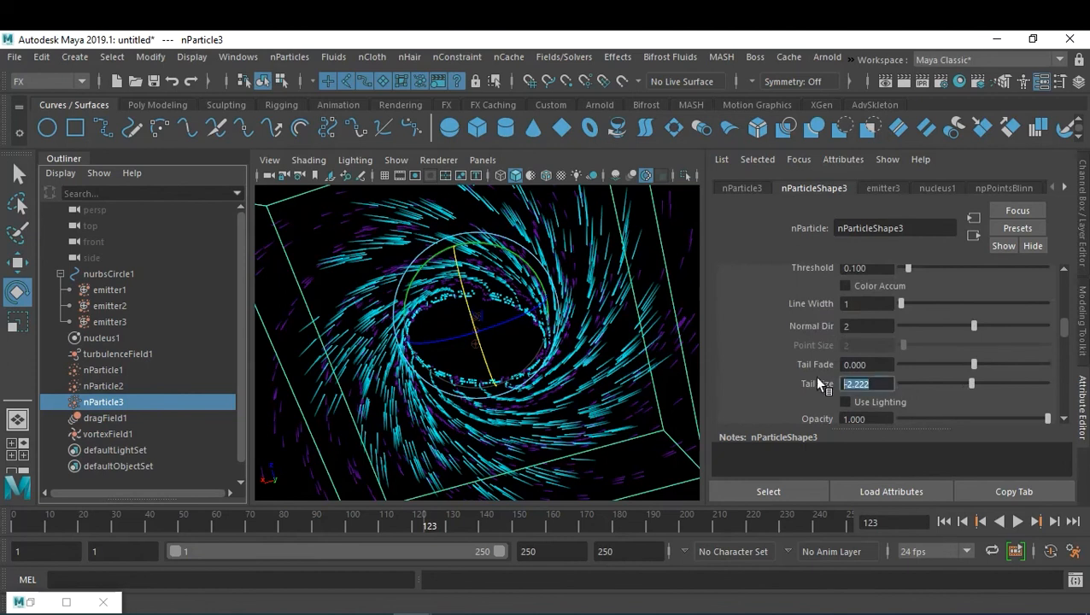
{"action": "type", "text": "1"}
{"action": "key", "text": "Return"}
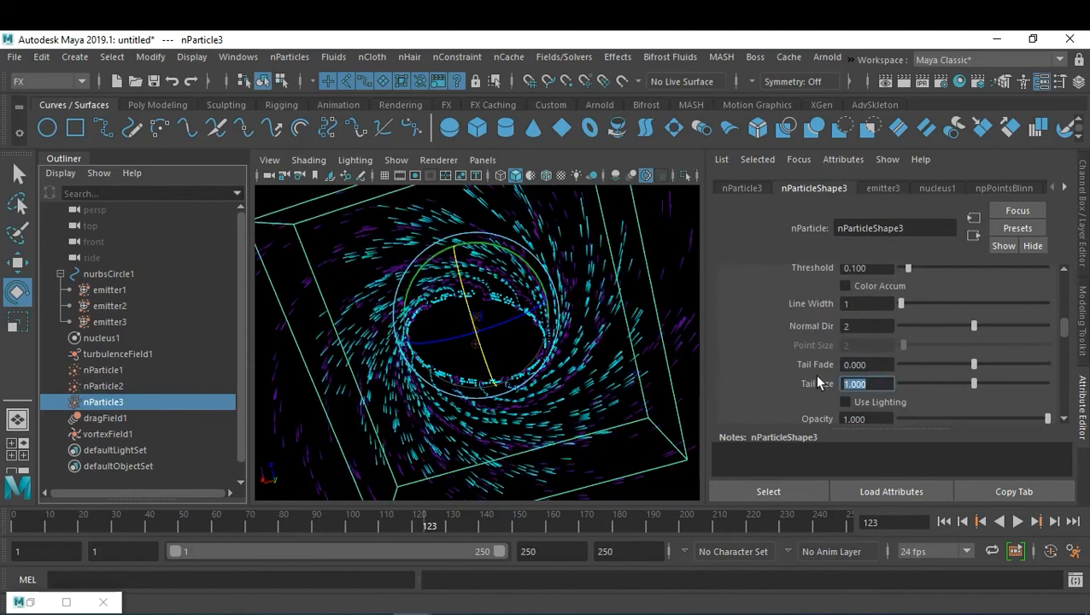
{"action": "key", "text": "Return"}
{"action": "scroll", "coordinate": [920, 299], "scroll_direction": "up", "scroll_amount": 2}
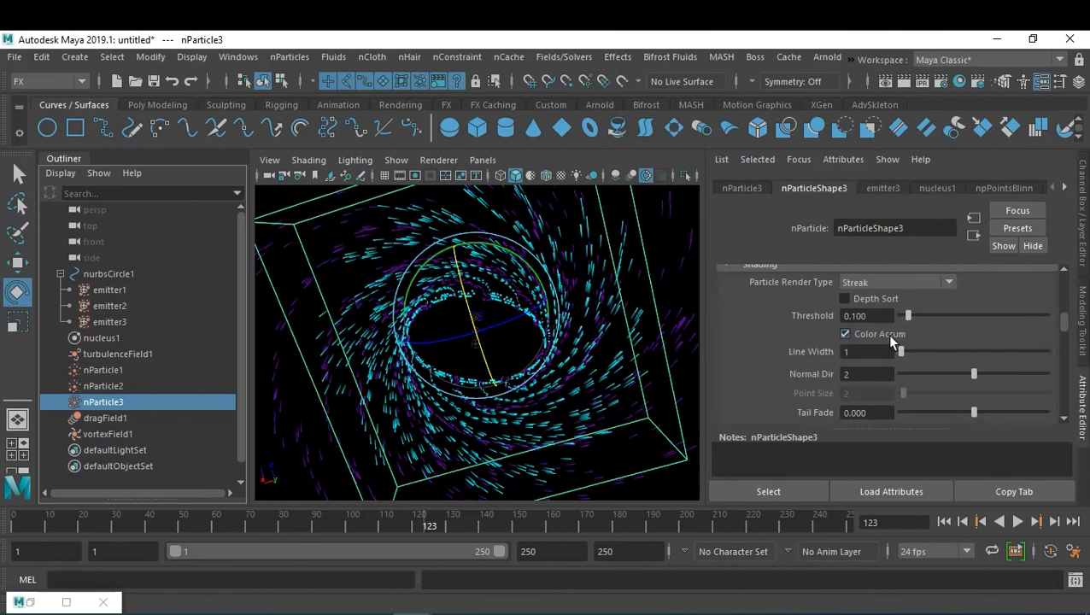
Step: Add a purple stop with hue 260.76 and value 1.000 at position 0.591 on nParticle3's color ramp, and set Color Input to Age
{"action": "scroll", "coordinate": [954, 394], "scroll_direction": "down", "scroll_amount": 10}
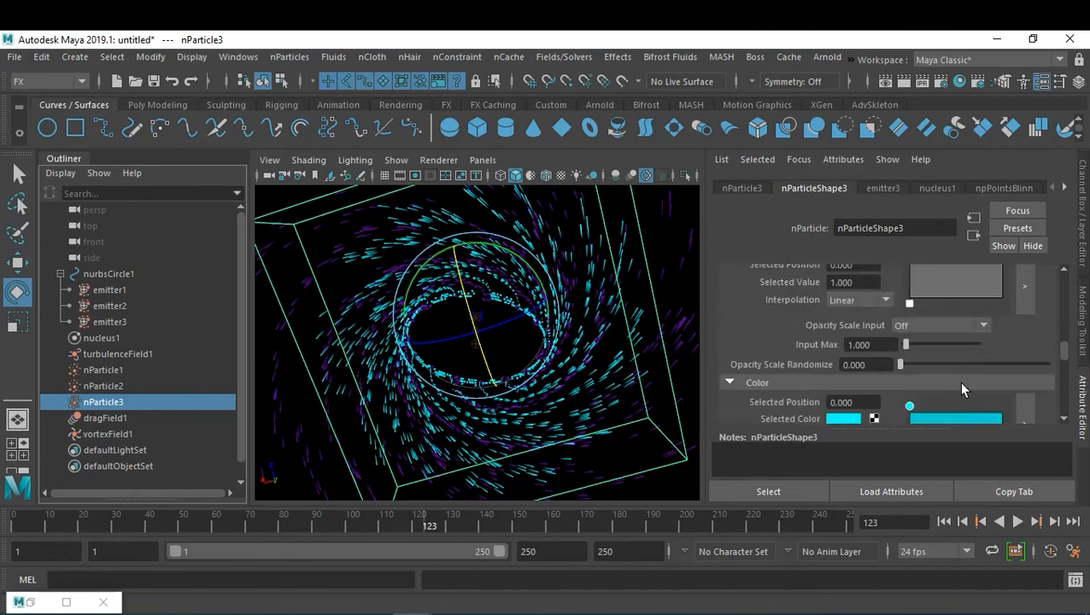
{"action": "scroll", "coordinate": [963, 384], "scroll_direction": "down", "scroll_amount": 4}
{"action": "scroll", "coordinate": [964, 383], "scroll_direction": "down", "scroll_amount": 2}
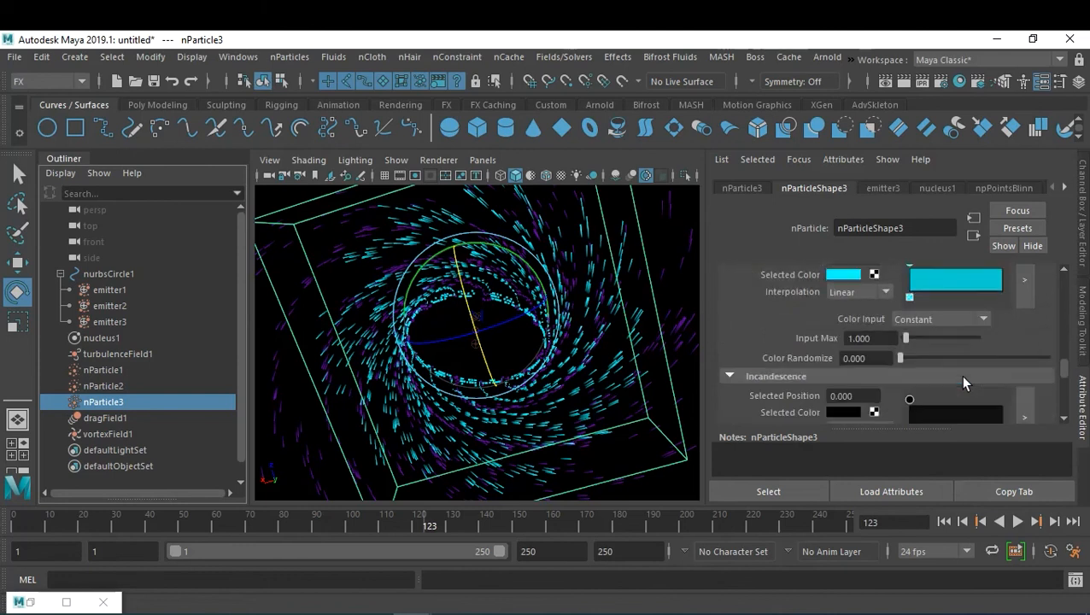
{"action": "scroll", "coordinate": [971, 321], "scroll_direction": "up", "scroll_amount": 2}
{"action": "left_click", "coordinate": [964, 333]}
{"action": "left_click", "coordinate": [844, 317]}
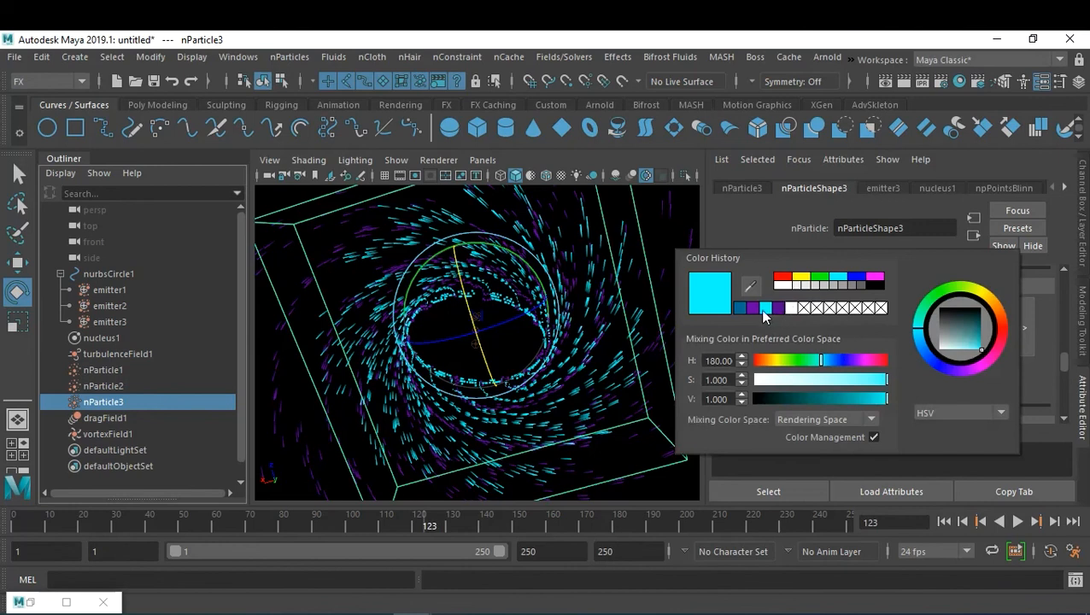
{"action": "left_click_drag", "start_coordinate": [816, 358], "coordinate": [842, 366]}
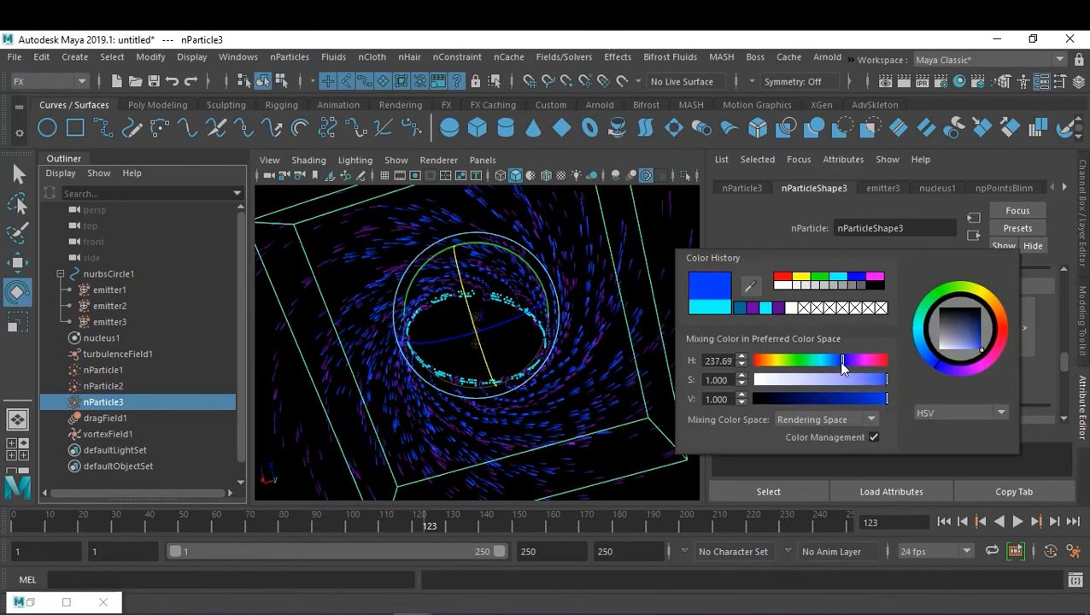
{"action": "left_click", "coordinate": [751, 308]}
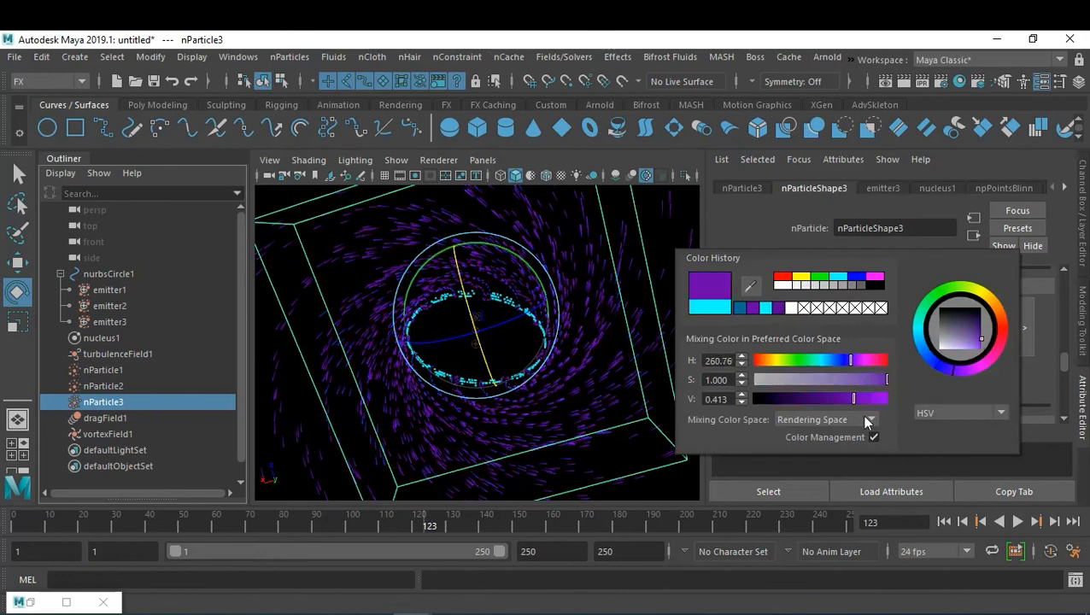
{"action": "left_click_drag", "start_coordinate": [853, 406], "coordinate": [894, 409]}
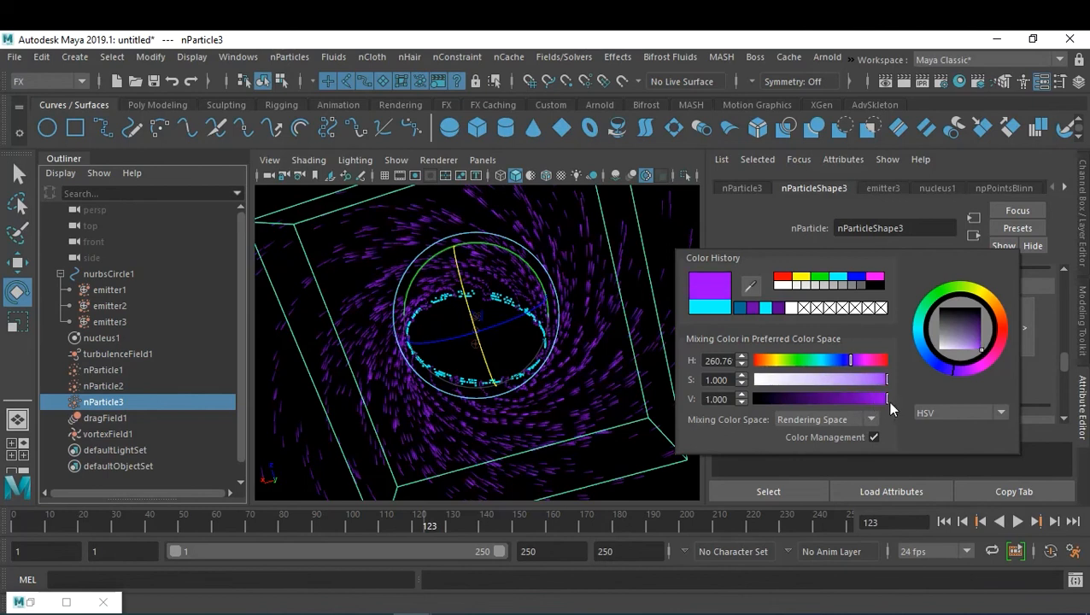
{"action": "left_click", "coordinate": [892, 367]}
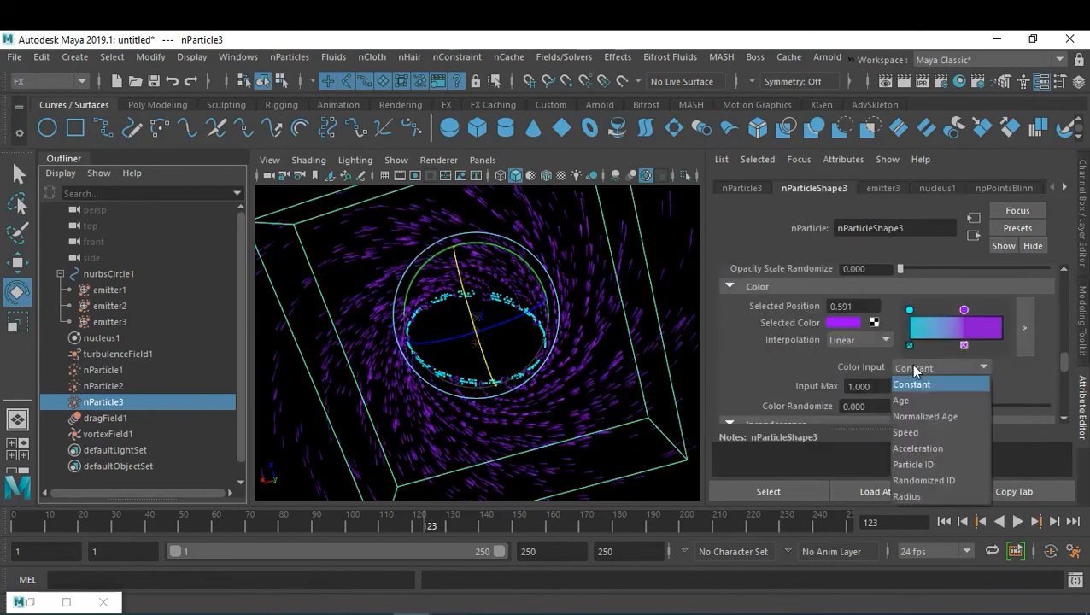
{"action": "left_click", "coordinate": [957, 406]}
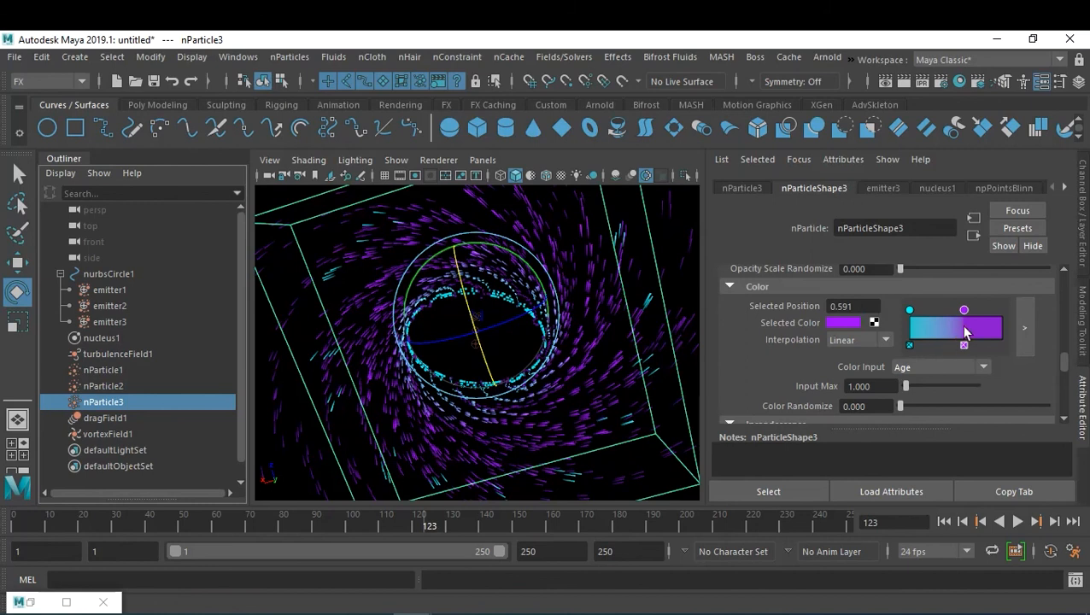
Step: Set the Input Max of nParticle3's color ramp to 1.685 and its Color Randomize to 0.489
{"action": "left_click_drag", "start_coordinate": [913, 386], "coordinate": [907, 390]}
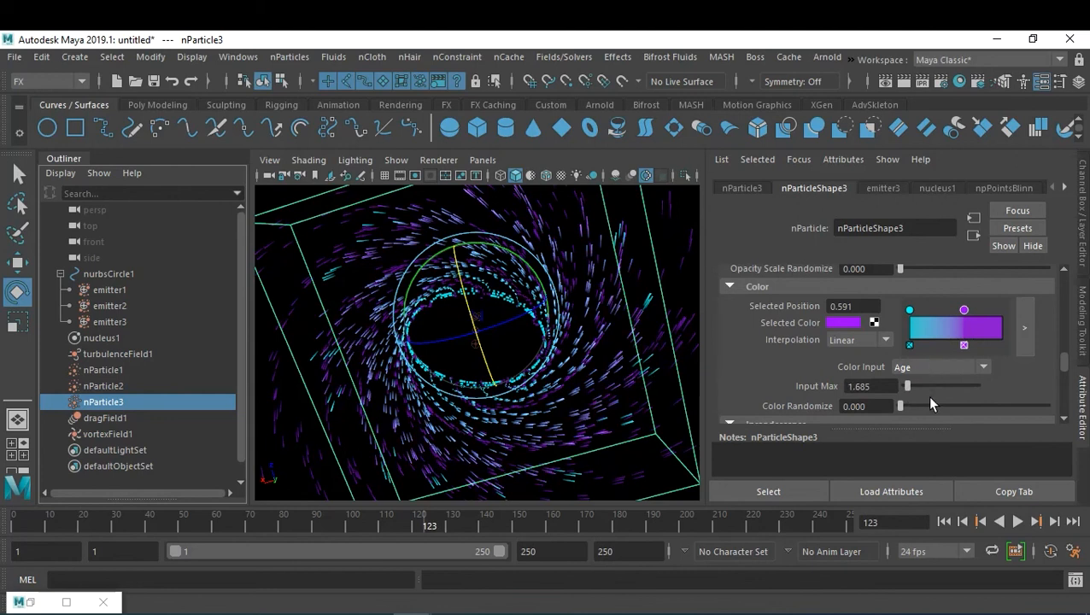
{"action": "left_click_drag", "start_coordinate": [901, 407], "coordinate": [1087, 425]}
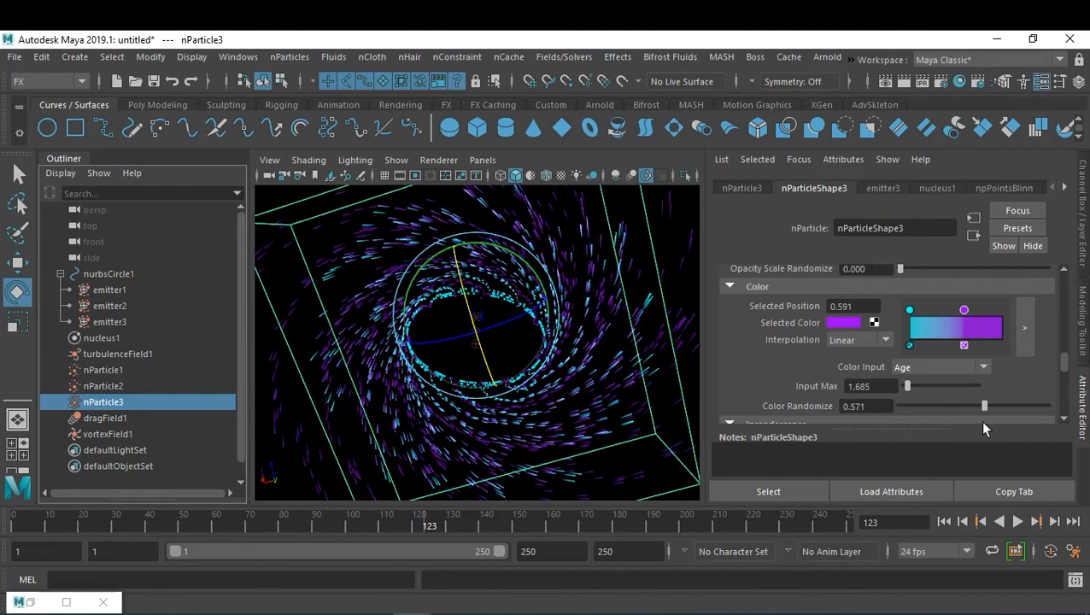
Step: Play the simulation from the first frame, inspect nParticle3's color variation from several angles, stop playback and clear the selection
{"action": "left_click", "coordinate": [944, 521]}
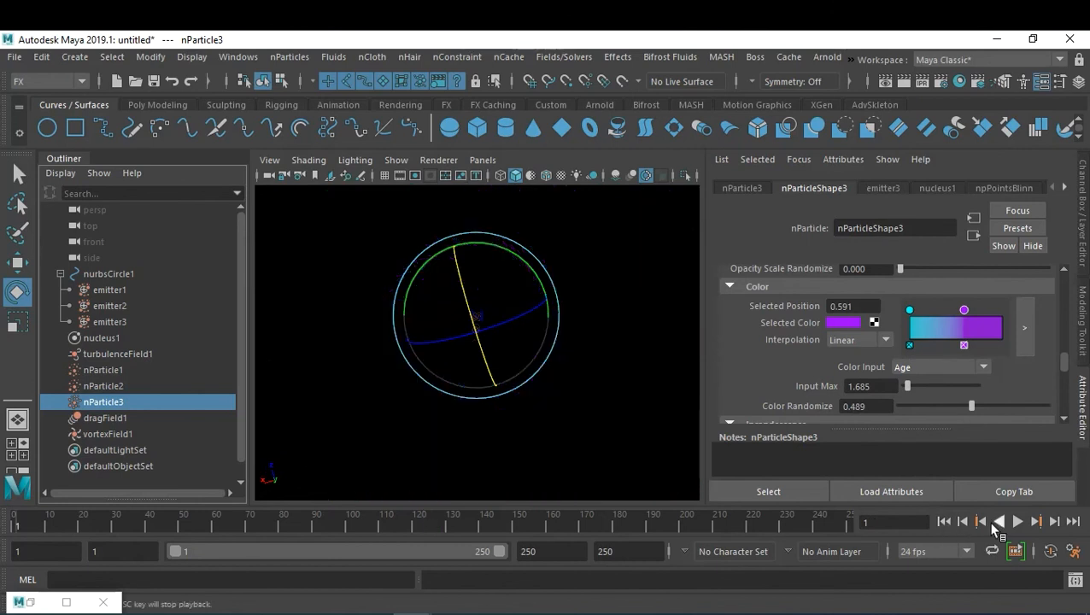
{"action": "left_click", "coordinate": [1017, 521]}
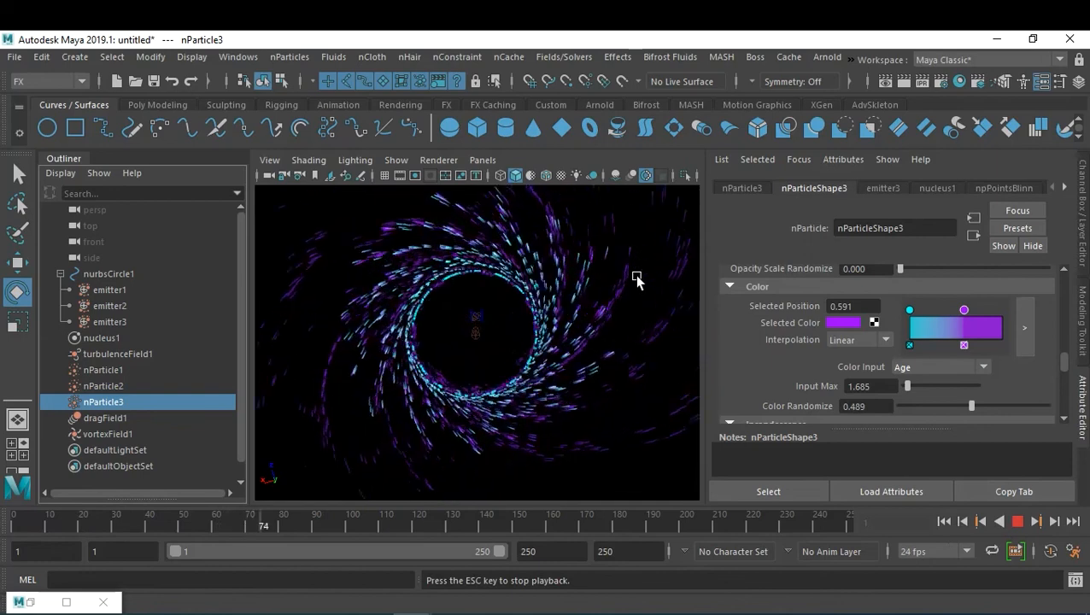
{"action": "right_click_drag", "start_coordinate": [564, 292], "coordinate": [404, 301], "text": "alt"}
{"action": "left_click_drag", "start_coordinate": [404, 302], "coordinate": [591, 272], "text": "alt"}
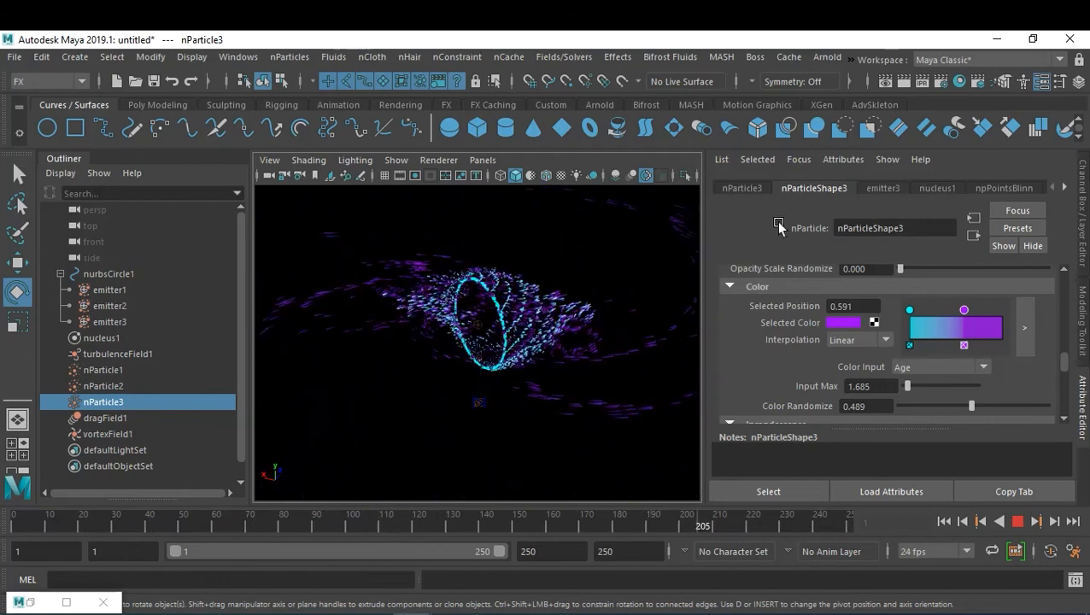
{"action": "left_click", "coordinate": [1016, 523]}
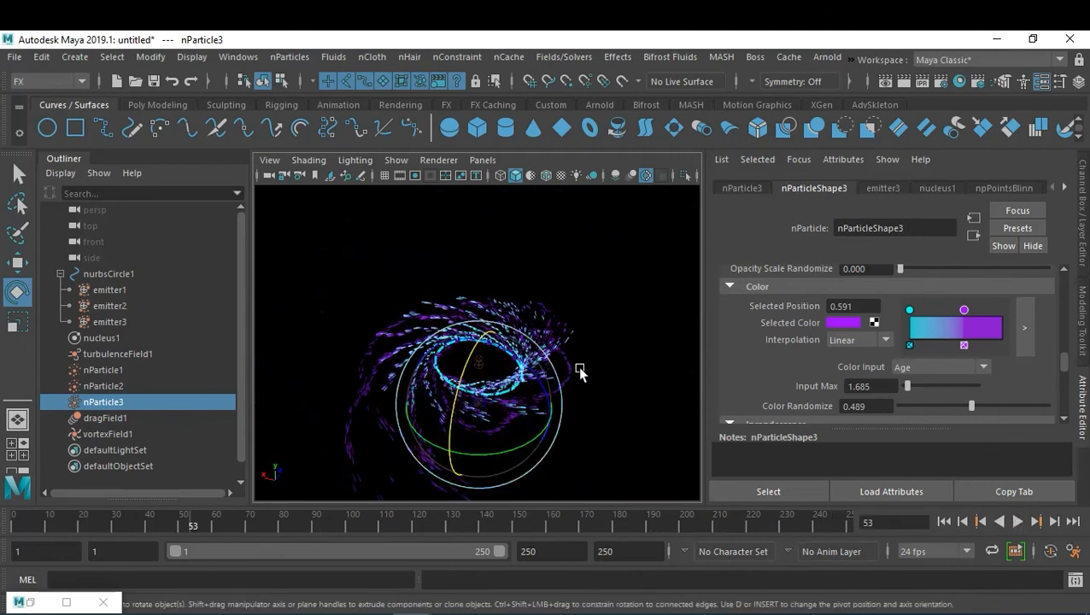
{"action": "left_click", "coordinate": [602, 291]}
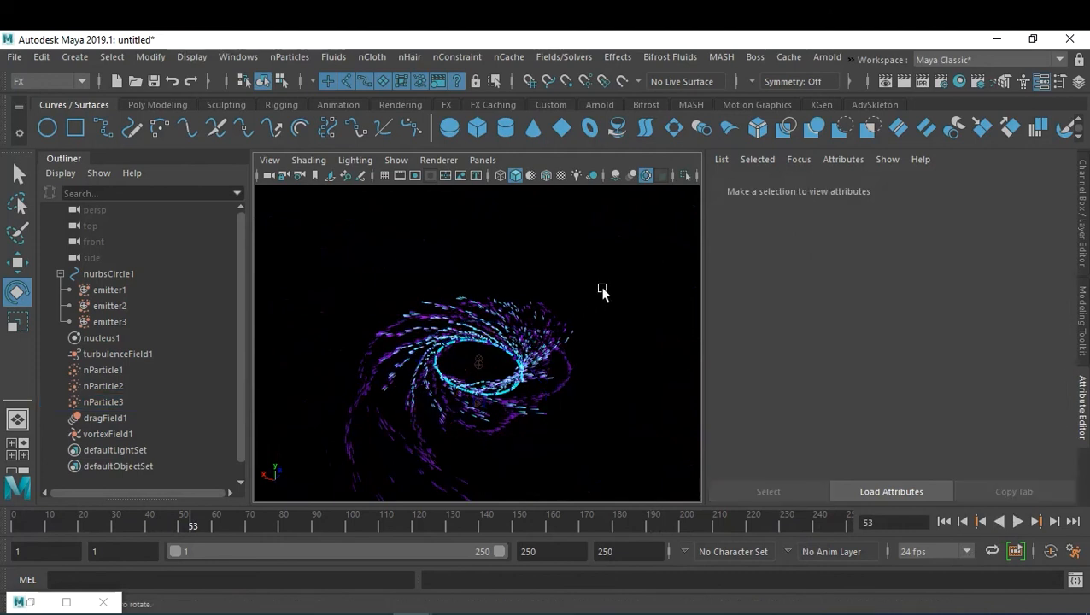
Step: Create a fourth emitter on nurbsCircle1 using Emit from Object with reset settings, emitter type Curve and solver nucleus1
{"action": "left_click", "coordinate": [108, 274]}
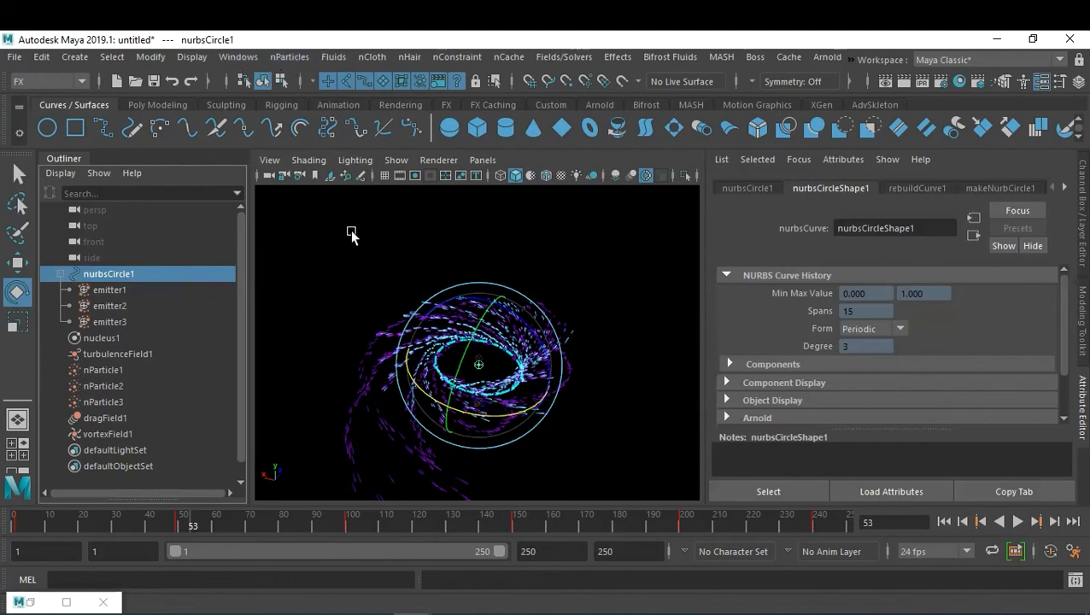
{"action": "left_click", "coordinate": [292, 58]}
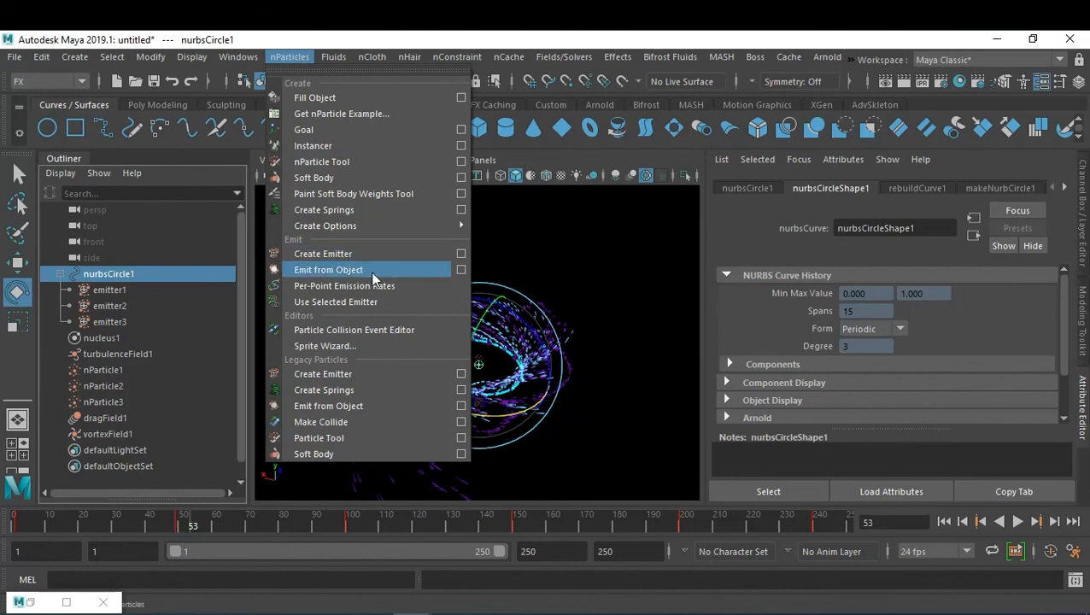
{"action": "left_click", "coordinate": [460, 269]}
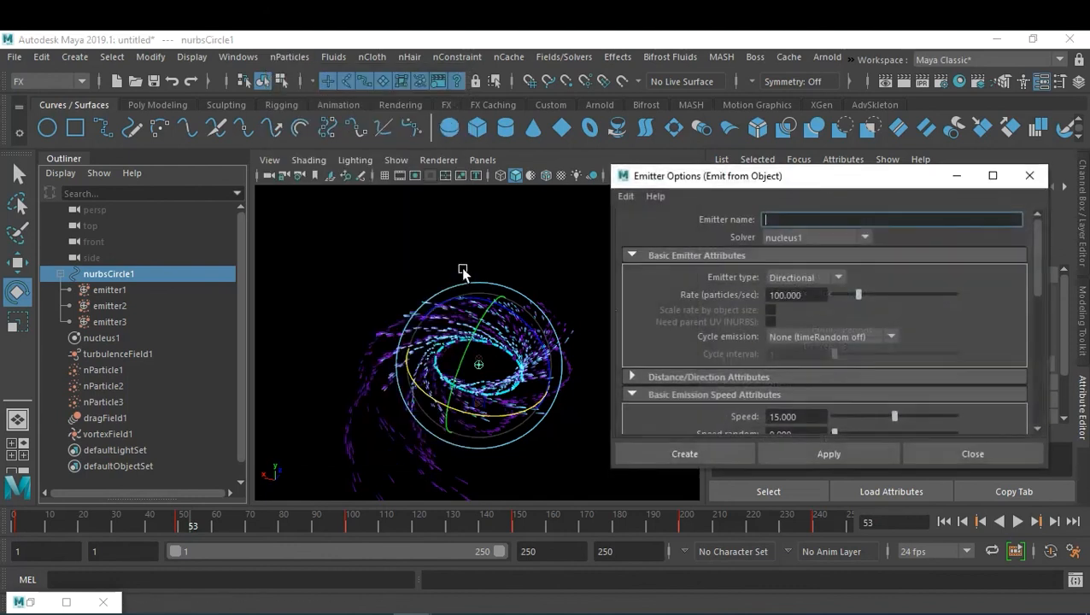
{"action": "left_click", "coordinate": [639, 197]}
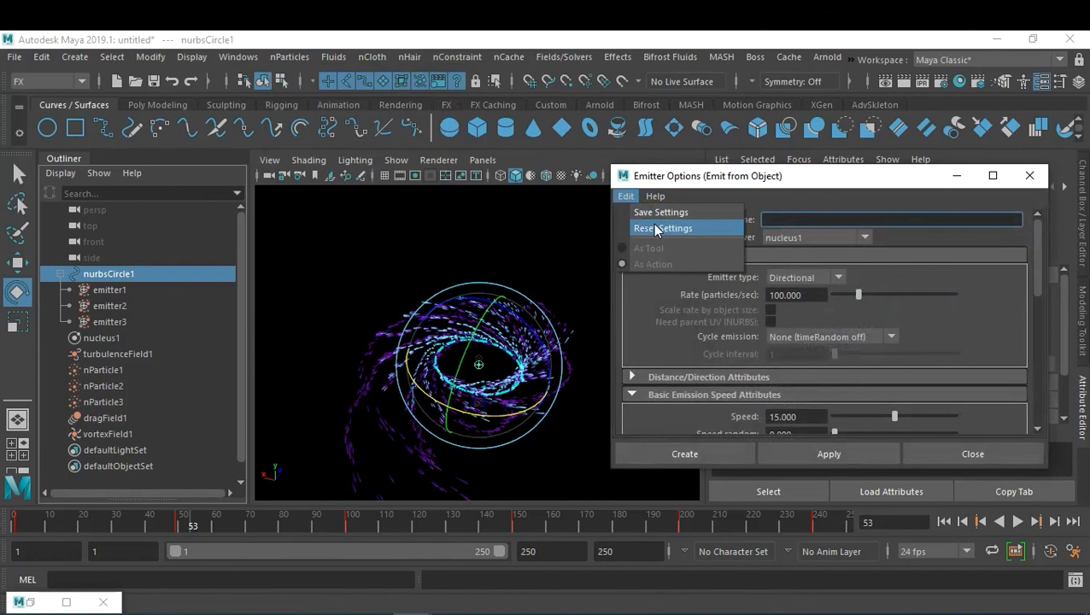
{"action": "left_click", "coordinate": [654, 225]}
{"action": "left_click", "coordinate": [801, 281]}
{"action": "left_click", "coordinate": [816, 342]}
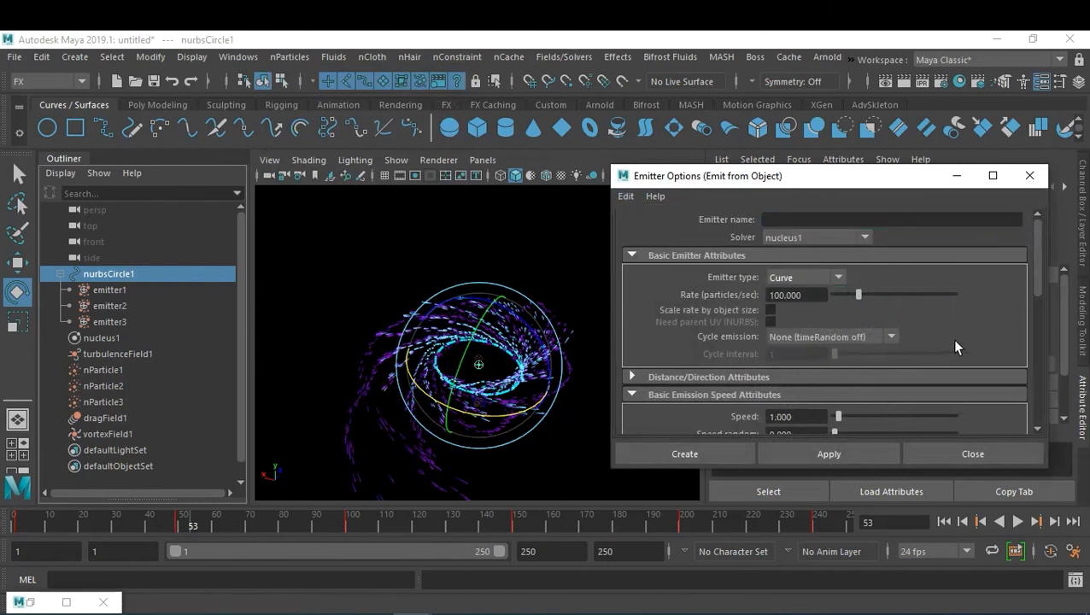
{"action": "mouse_move", "coordinate": [1032, 276]}
{"action": "left_mouse_down"}
{"action": "mouse_move", "coordinate": [1030, 306]}
{"action": "mouse_move", "coordinate": [1021, 280]}
{"action": "left_mouse_up"}
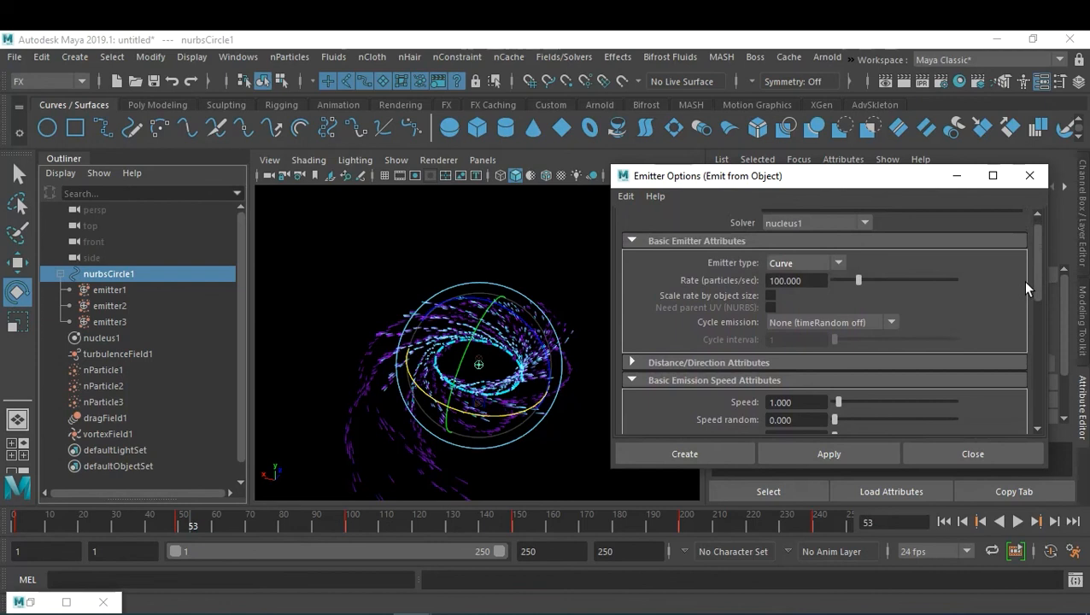
{"action": "left_click", "coordinate": [730, 450]}
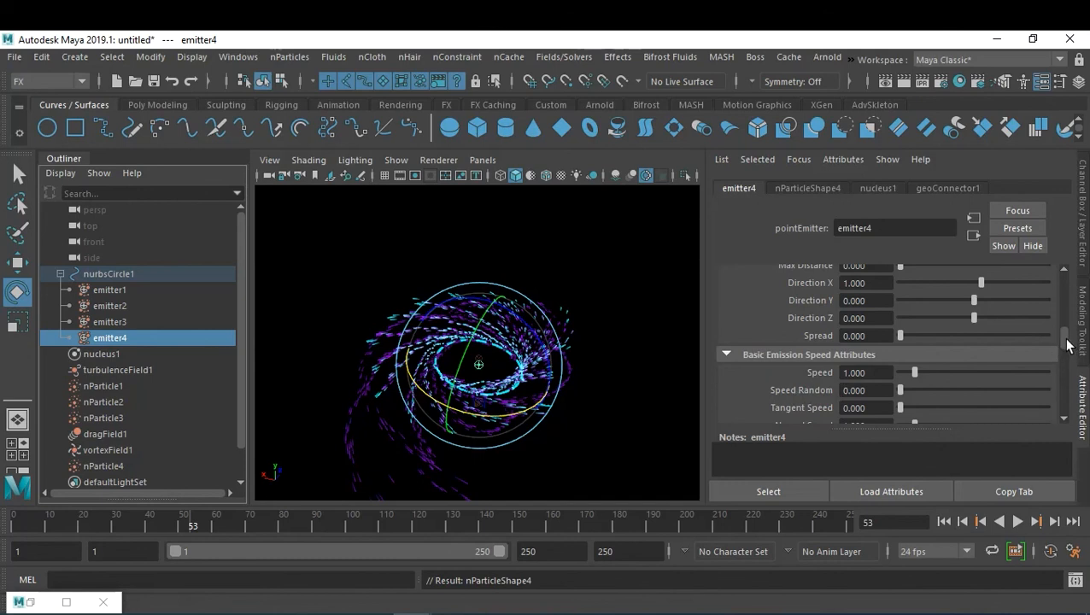
Step: Reorder nParticle4 in the Outliner so that it sits directly below nParticle3
{"action": "left_click_drag", "start_coordinate": [1066, 343], "coordinate": [1059, 389]}
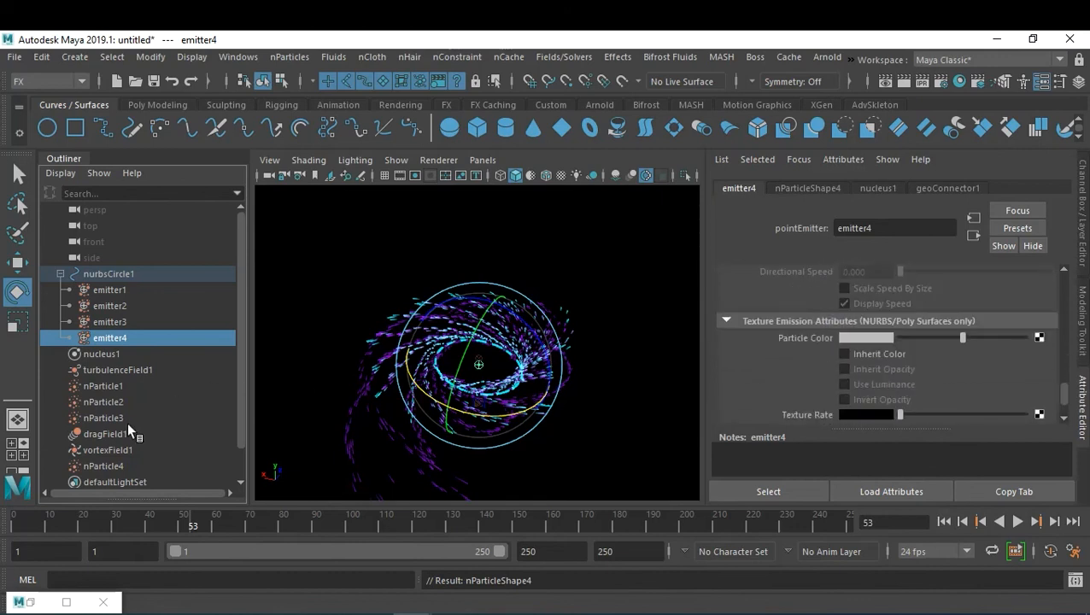
{"action": "left_click", "coordinate": [99, 467]}
{"action": "middle_click_drag", "start_coordinate": [114, 468], "coordinate": [112, 420]}
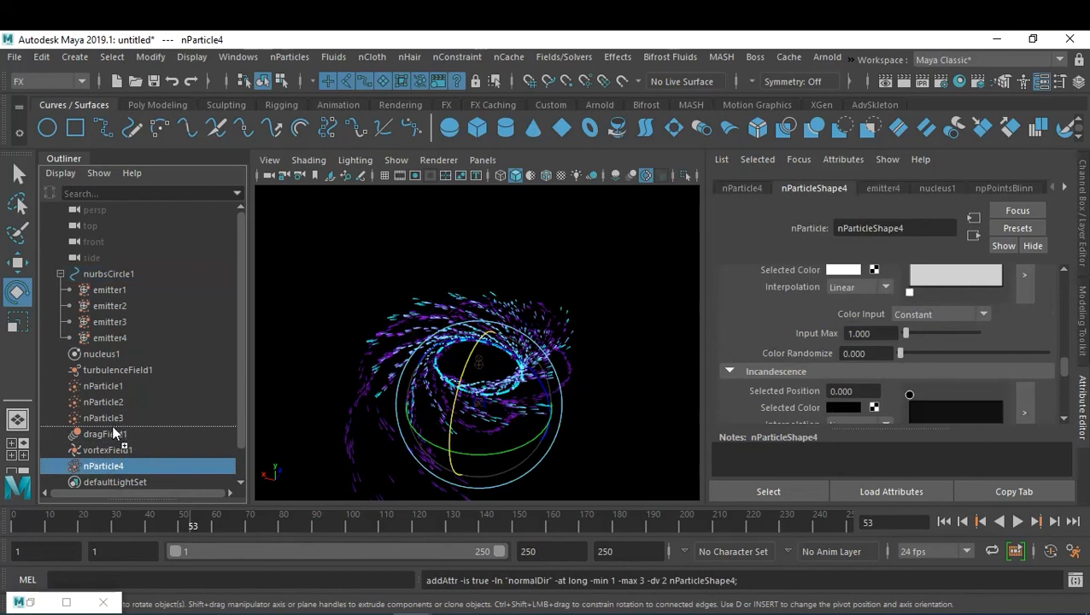
Step: Set nParticle4's Point Size to 1 in its shading settings
{"action": "scroll", "coordinate": [972, 376], "scroll_direction": "down", "scroll_amount": 6}
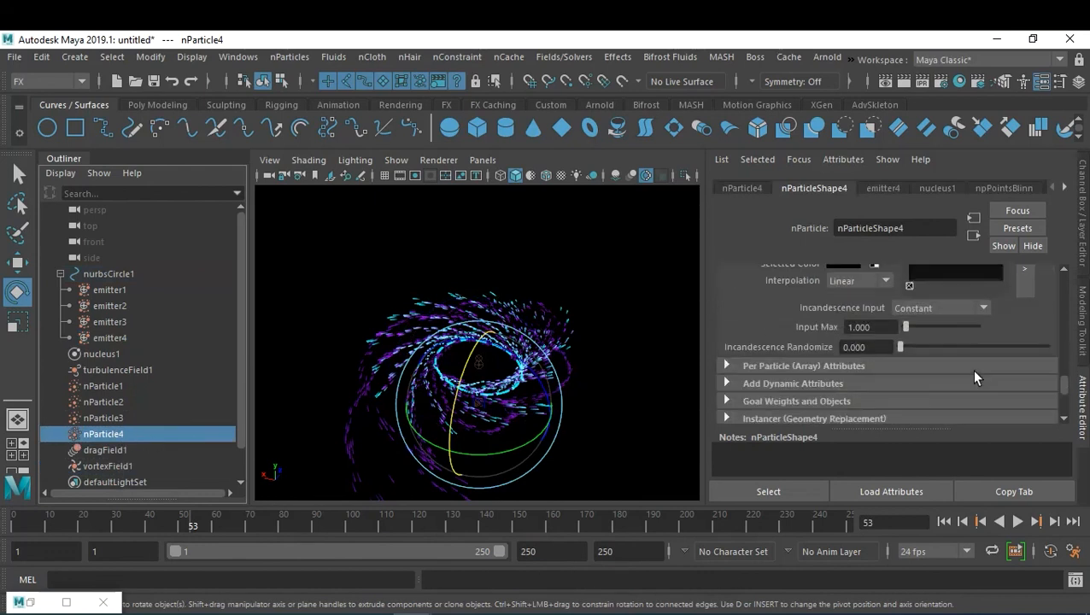
{"action": "scroll", "coordinate": [974, 373], "scroll_direction": "up", "scroll_amount": 3}
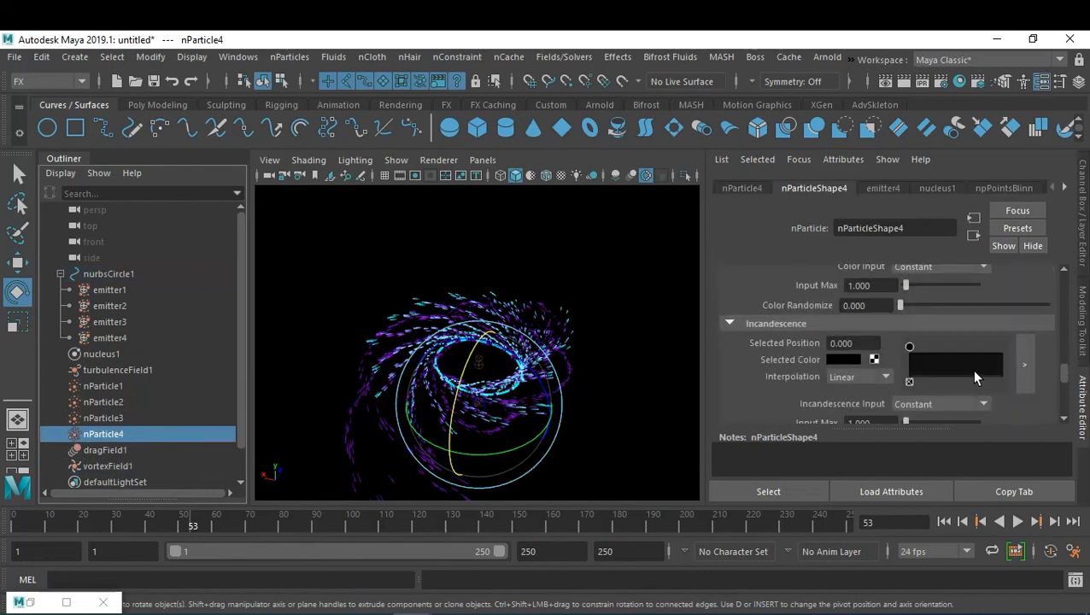
{"action": "scroll", "coordinate": [974, 376], "scroll_direction": "down", "scroll_amount": 4}
{"action": "scroll", "coordinate": [973, 376], "scroll_direction": "up", "scroll_amount": 5}
{"action": "scroll", "coordinate": [973, 377], "scroll_direction": "up", "scroll_amount": 5}
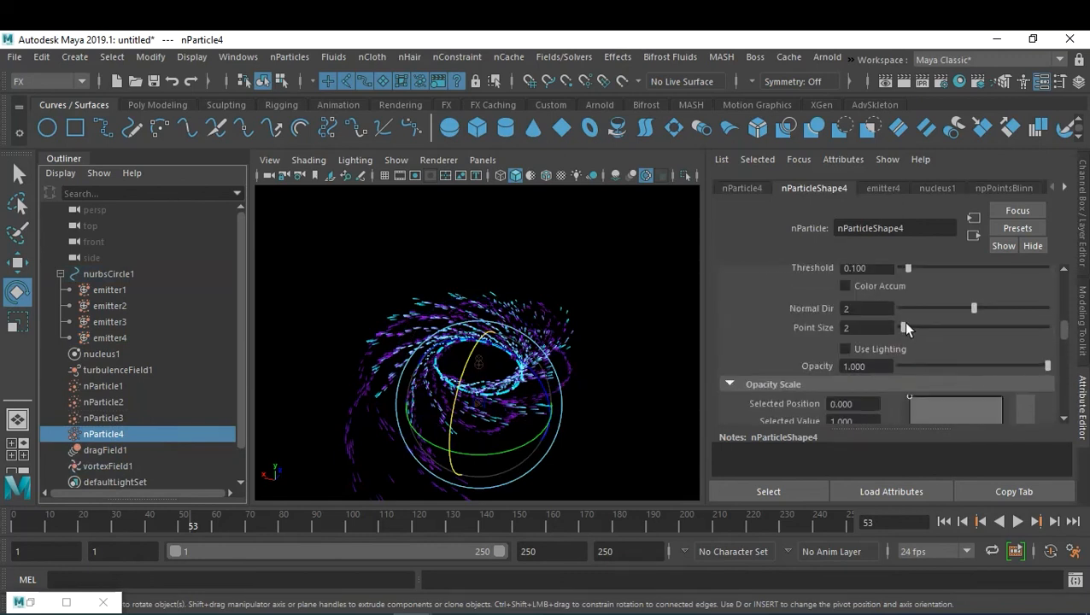
Step: Play the simulation from the first frame to check nParticle4's small points among the streaks, and stop it
{"action": "left_click", "coordinate": [943, 521]}
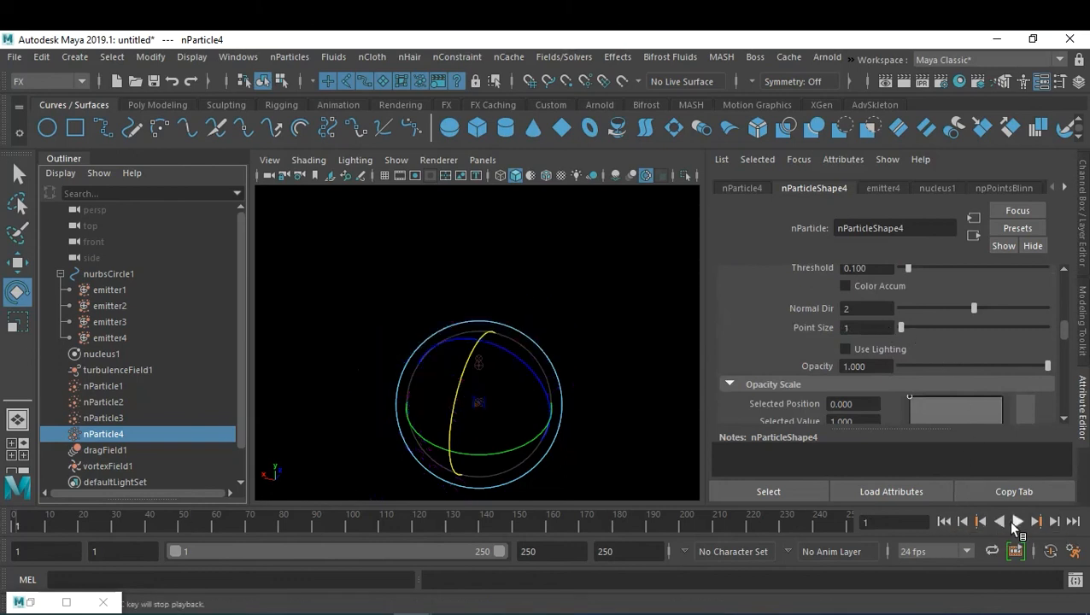
{"action": "left_click", "coordinate": [1016, 521]}
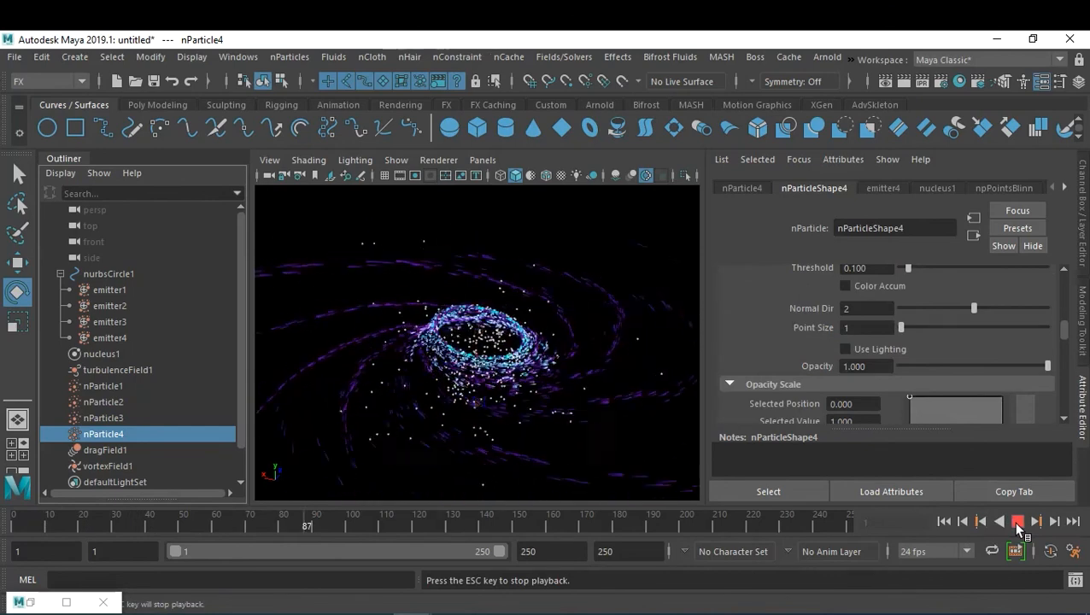
{"action": "left_click", "coordinate": [1017, 521]}
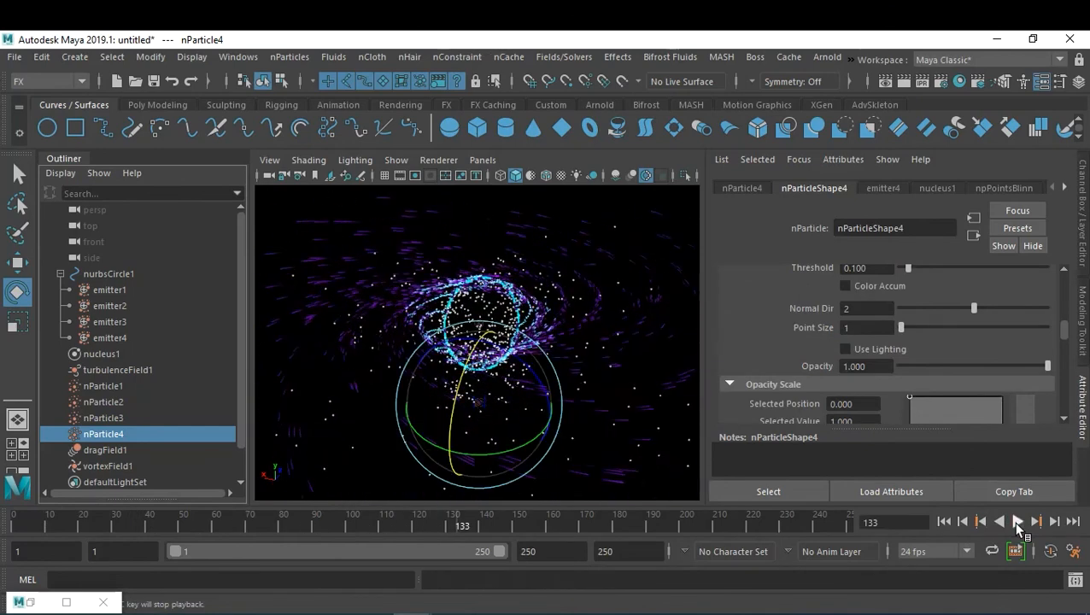
{"action": "left_click", "coordinate": [1017, 521]}
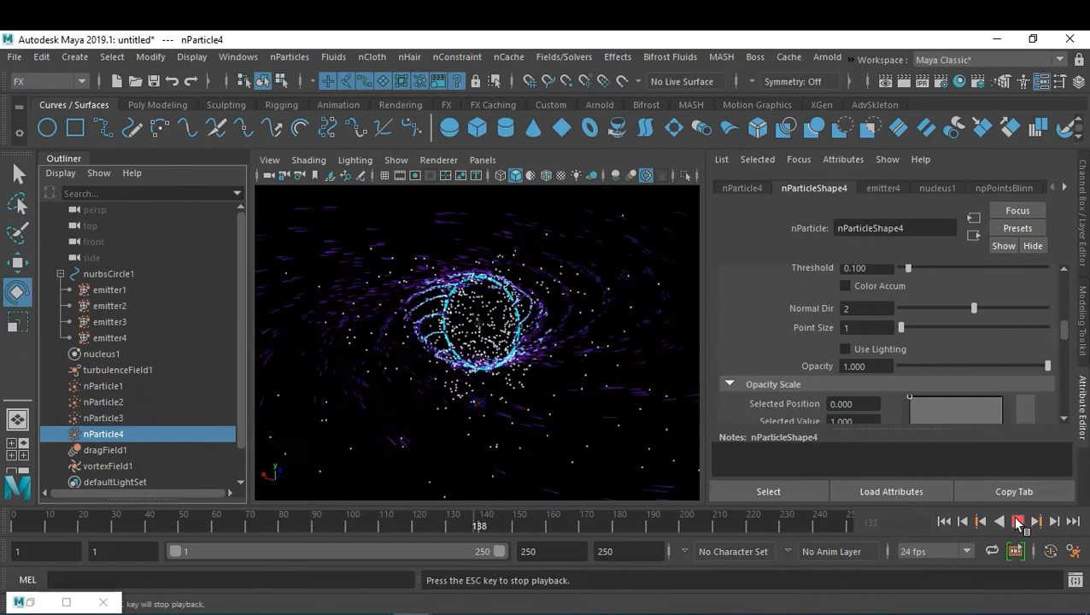
{"action": "left_click", "coordinate": [1017, 522]}
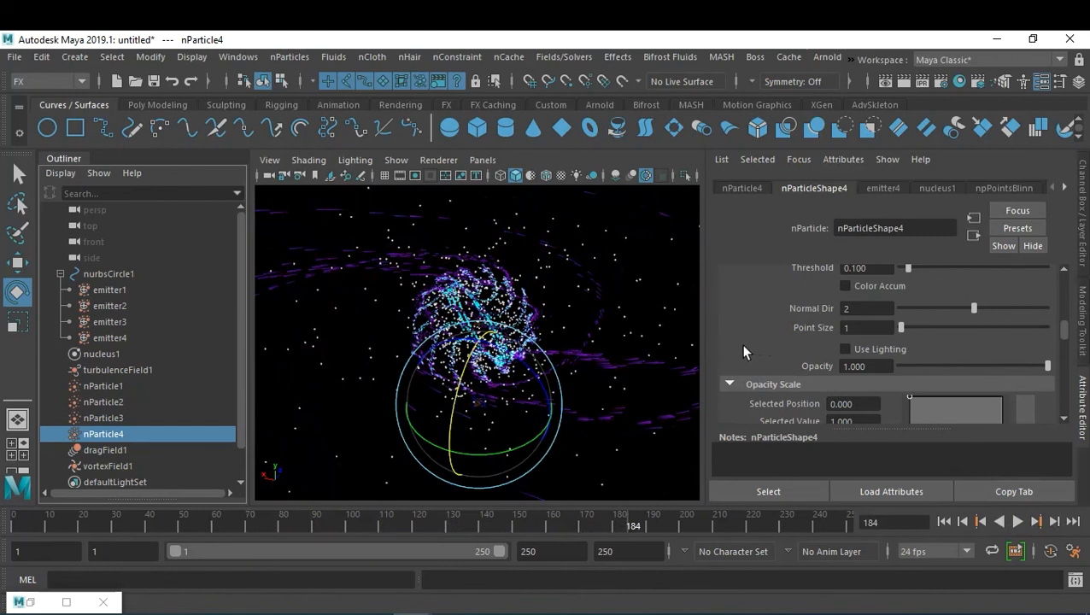
Step: Set nParticle4's Lifespan Mode to Random range with a Lifespan of 1 and a Lifespan Random of 1.5
{"action": "scroll", "coordinate": [964, 339], "scroll_direction": "up", "scroll_amount": 10}
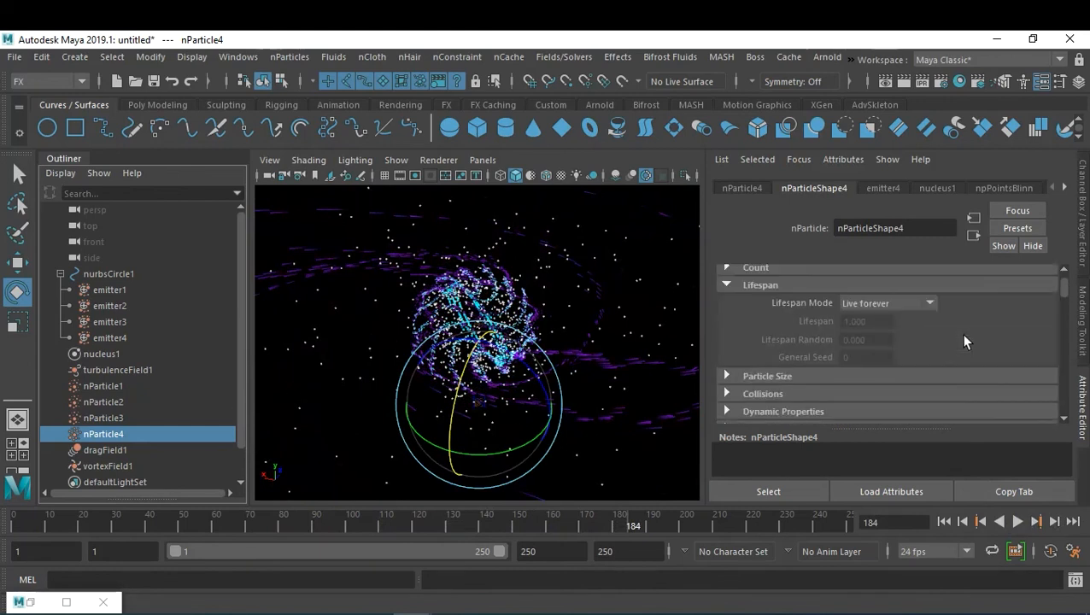
{"action": "left_click", "coordinate": [910, 303]}
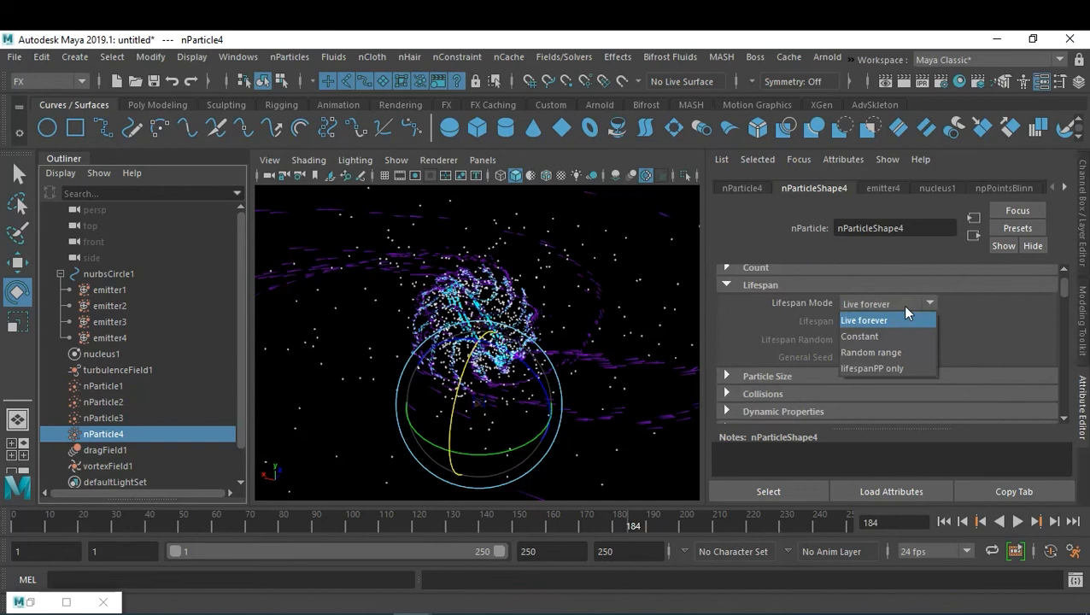
{"action": "left_click", "coordinate": [926, 351]}
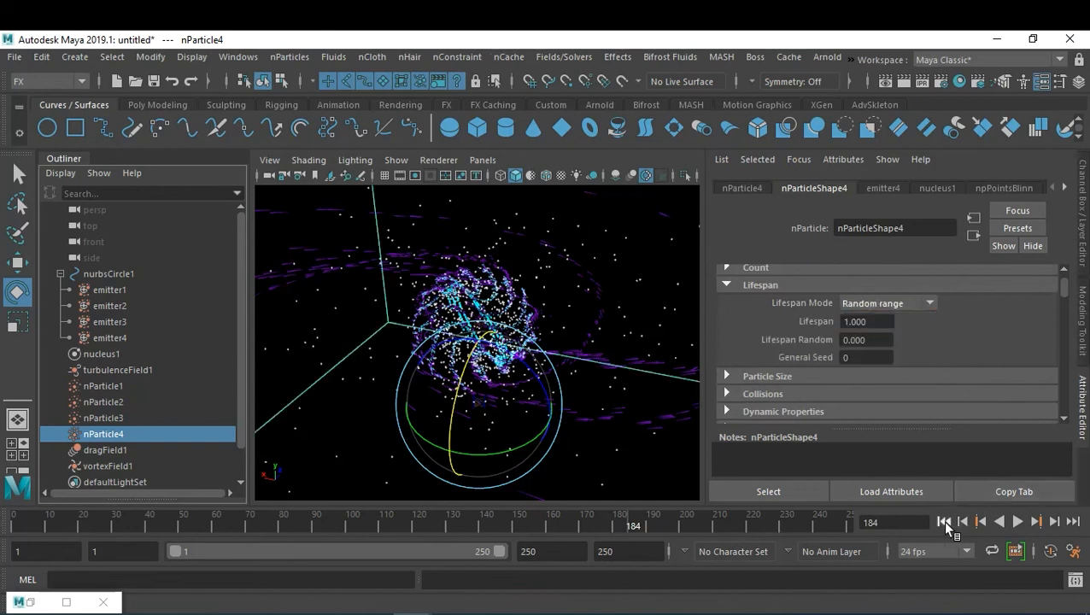
{"action": "left_click_drag", "start_coordinate": [878, 326], "coordinate": [837, 321]}
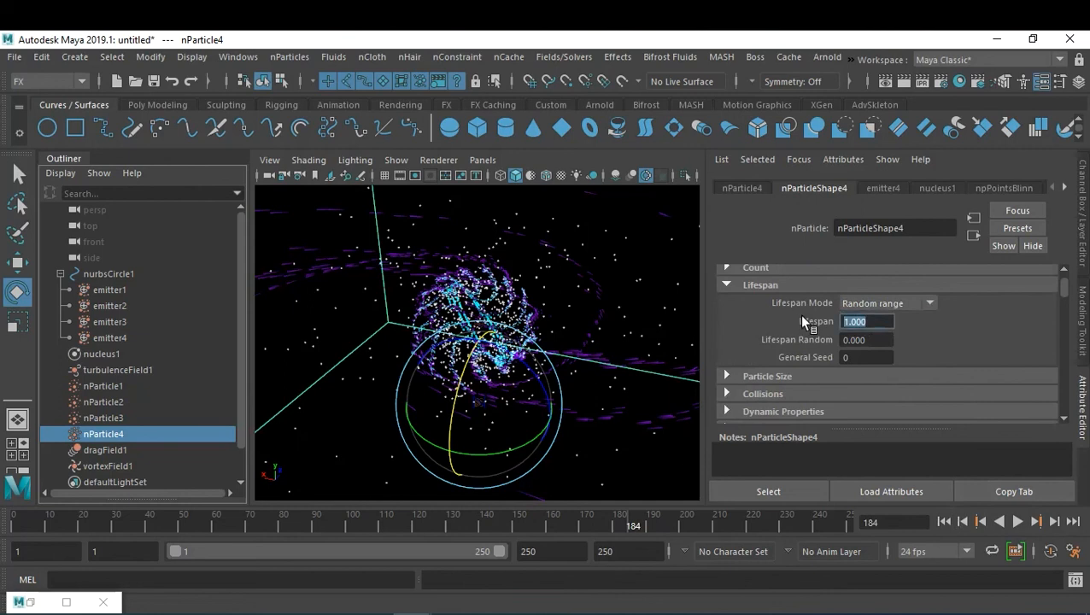
{"action": "type", "text": "1"}
{"action": "left_click_drag", "start_coordinate": [870, 340], "coordinate": [807, 337]}
{"action": "type", "text": "1.5"}
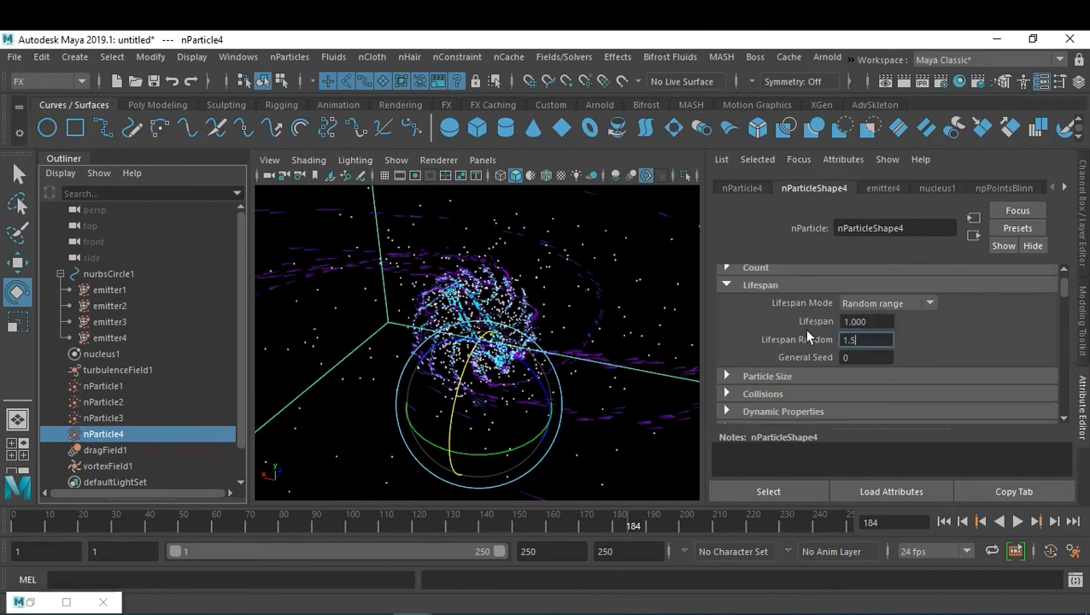
{"action": "key", "text": "Return"}
Step: Set nParticle4's Lifespan to 2 and its Lifespan Random to 3
{"action": "left_click_drag", "start_coordinate": [877, 325], "coordinate": [769, 312]}
{"action": "type", "text": "2"}
{"action": "left_click_drag", "start_coordinate": [879, 345], "coordinate": [800, 333]}
{"action": "type", "text": "3"}
{"action": "key", "text": "Return"}
Step: Replay the simulation from the first frame to check nParticle4's new lifespan, and stop it
{"action": "left_click", "coordinate": [943, 521]}
{"action": "left_click", "coordinate": [1018, 523]}
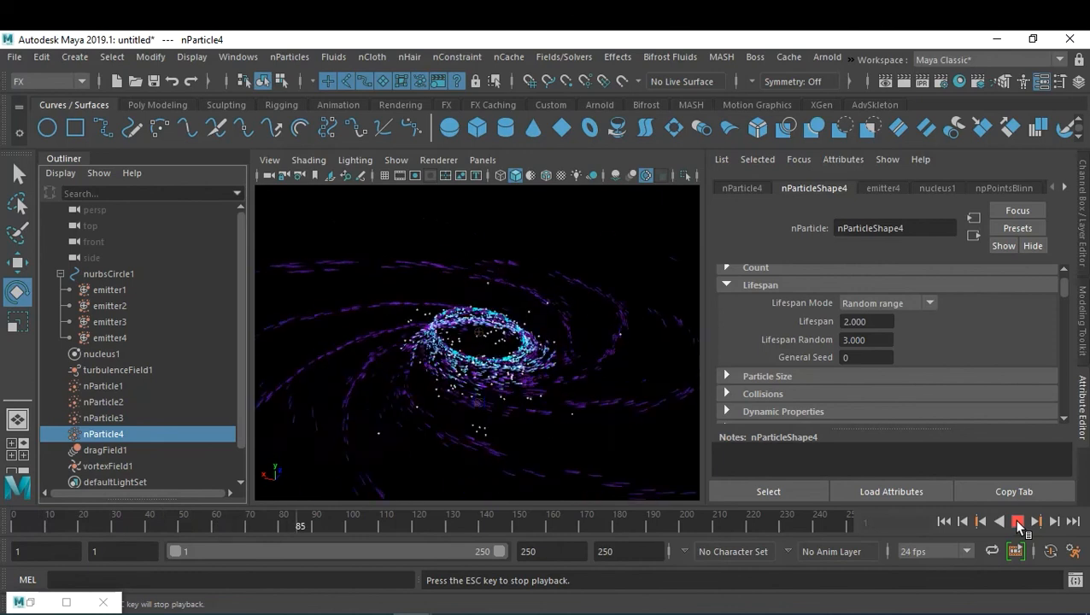
{"action": "left_click", "coordinate": [1017, 521]}
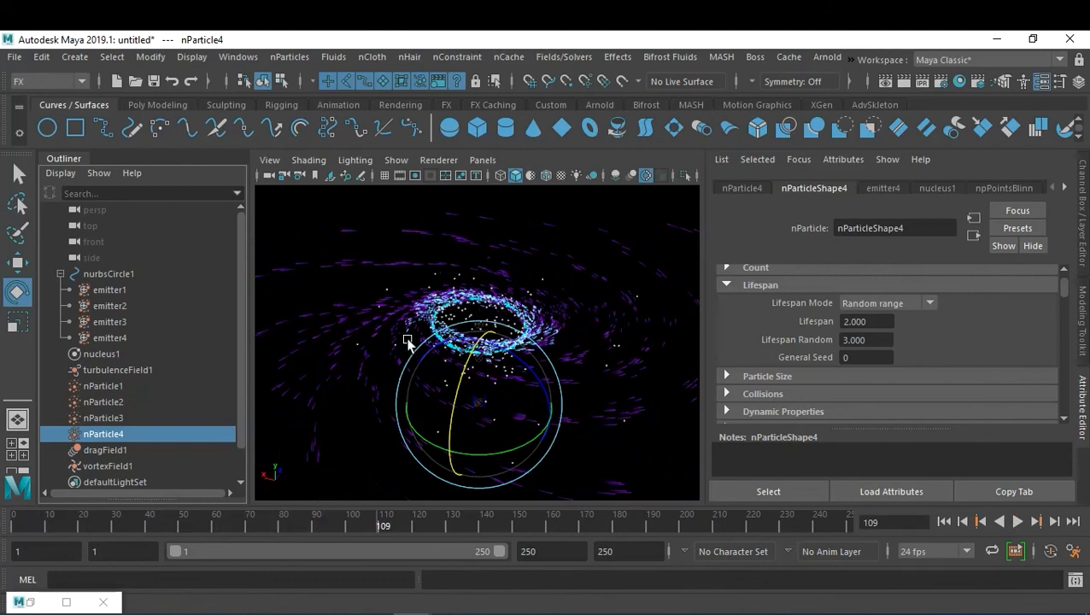
Step: Connect nParticle4 to turbulenceField1, vortexField1 and dragField1 in the Dynamic Relationships Editor, and minimize the editor
{"action": "left_click", "coordinate": [38, 606]}
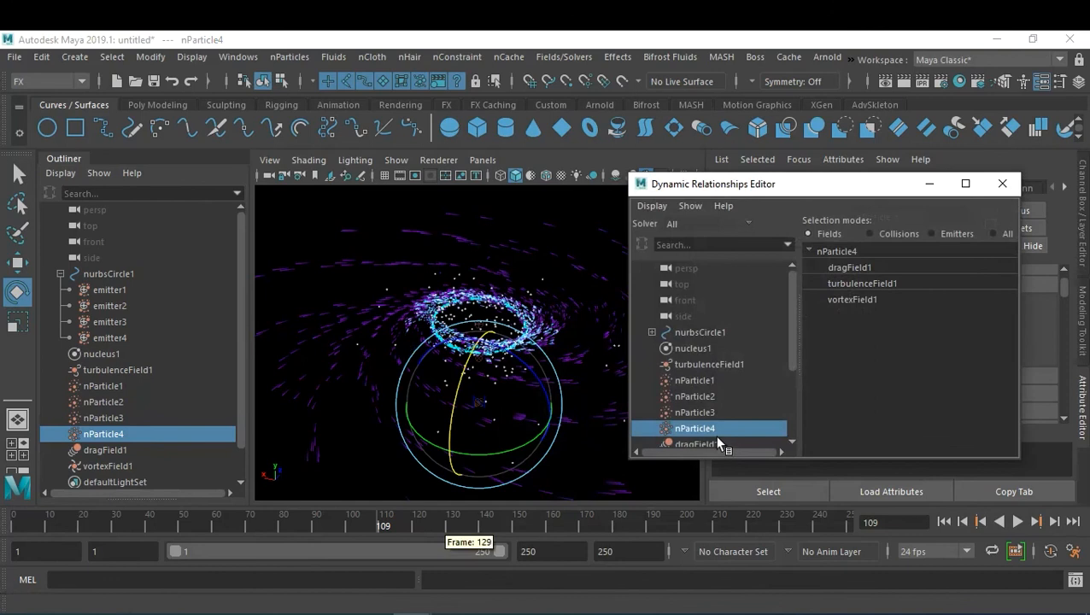
{"action": "left_click", "coordinate": [877, 284]}
{"action": "left_click", "coordinate": [867, 298], "text": "ctrl"}
{"action": "left_click", "coordinate": [865, 267], "text": "ctrl"}
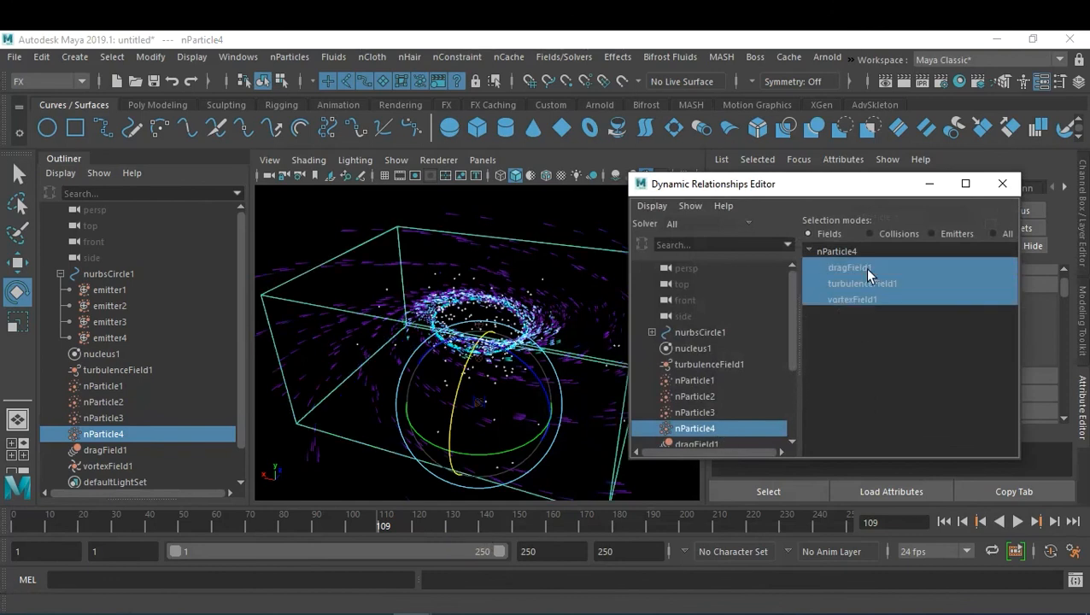
{"action": "left_click", "coordinate": [929, 187]}
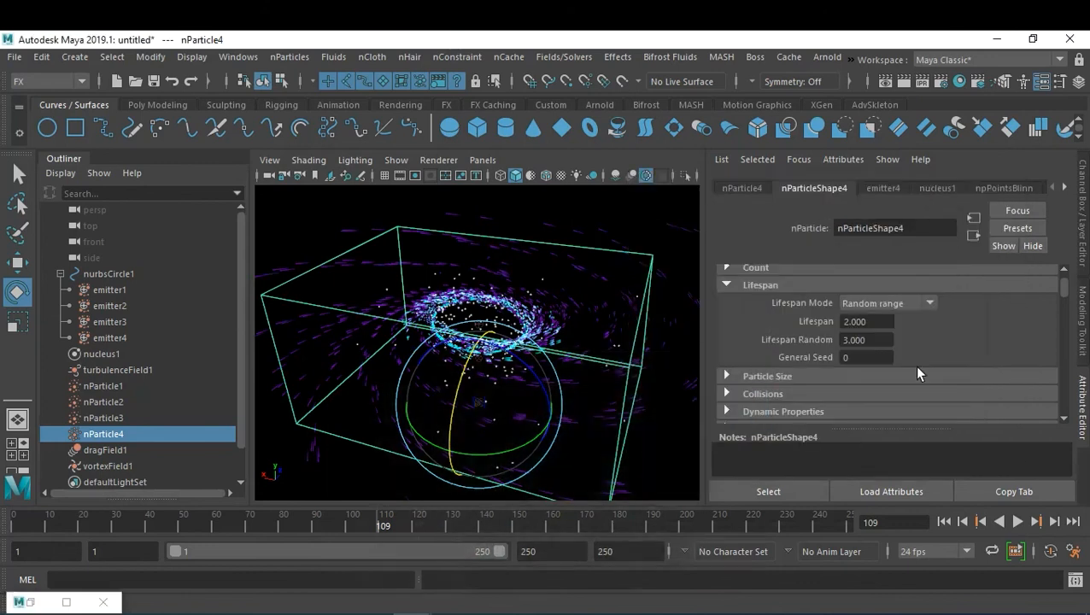
Step: Replay the simulation from the first frame to check nParticle4's motion under the three connected fields, and stop it
{"action": "left_click", "coordinate": [944, 521]}
{"action": "left_click", "coordinate": [1017, 521]}
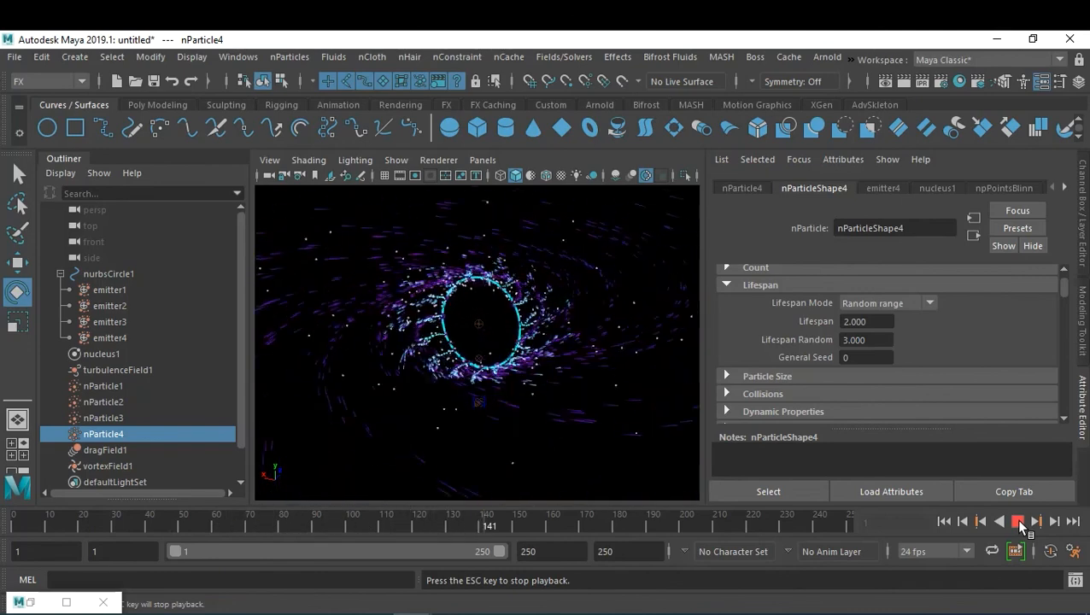
{"action": "left_click", "coordinate": [1018, 521]}
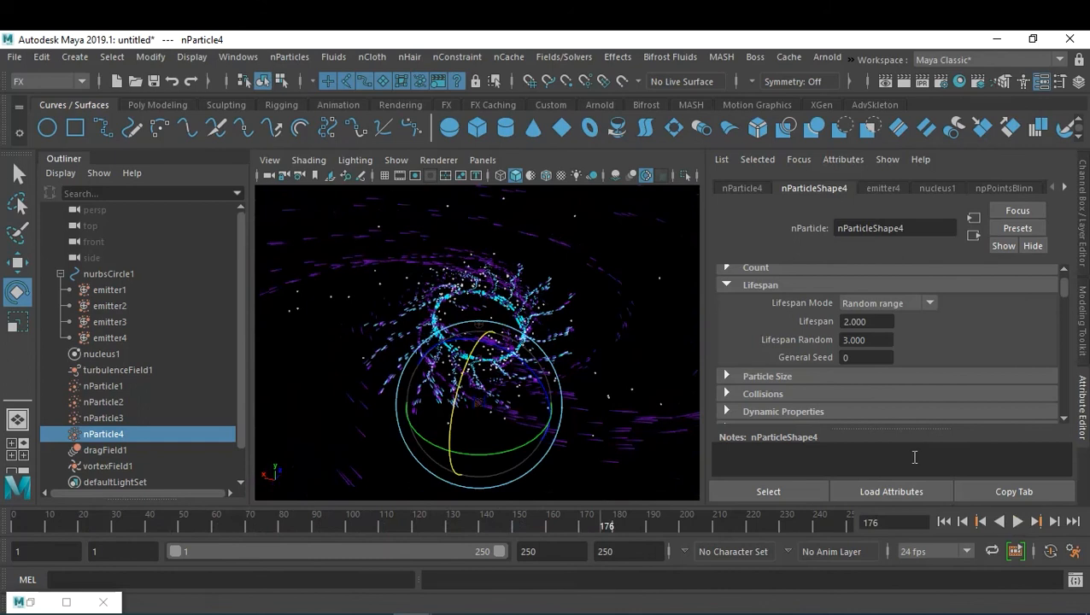
Step: Examine emitter4's Basic Emitter Attributes, including its particle rate, and clear the selection
{"action": "left_click", "coordinate": [111, 338]}
{"action": "scroll", "coordinate": [942, 360], "scroll_direction": "up", "scroll_amount": 10}
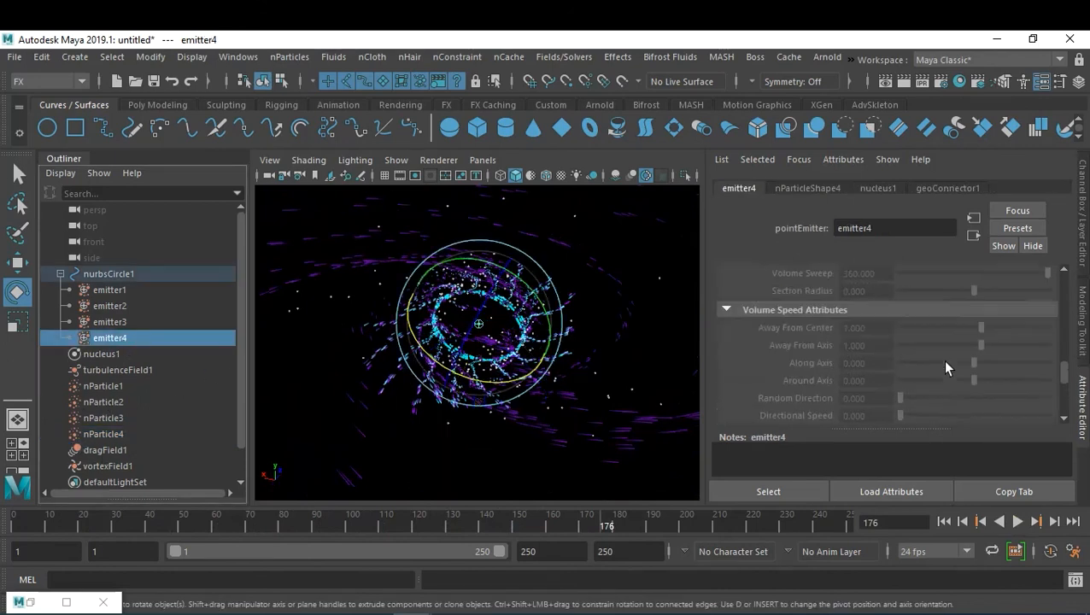
{"action": "scroll", "coordinate": [942, 360], "scroll_direction": "down", "scroll_amount": 2}
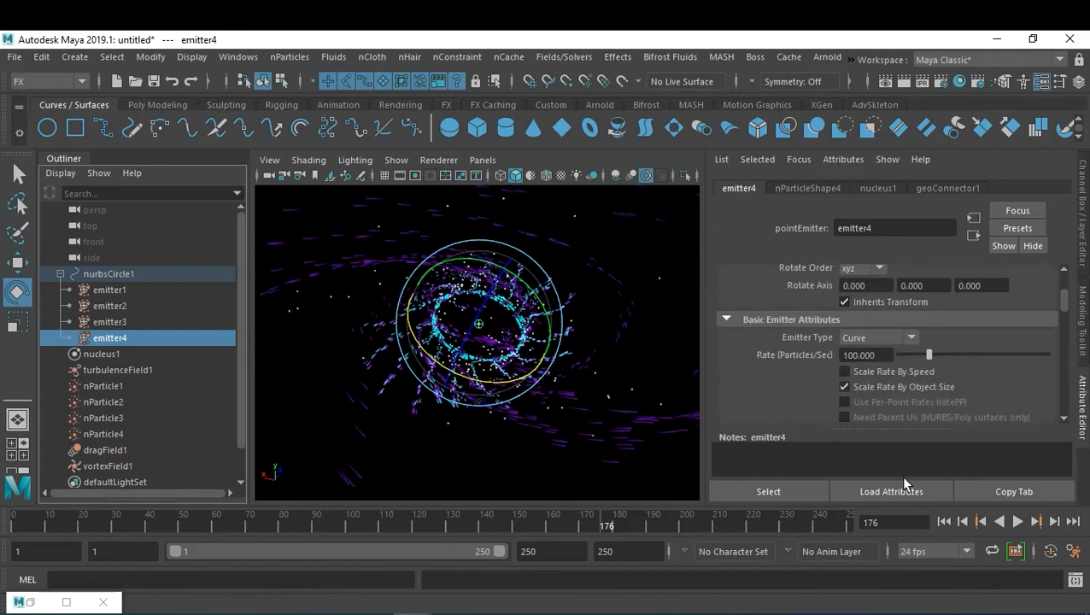
{"action": "left_click", "coordinate": [661, 207]}
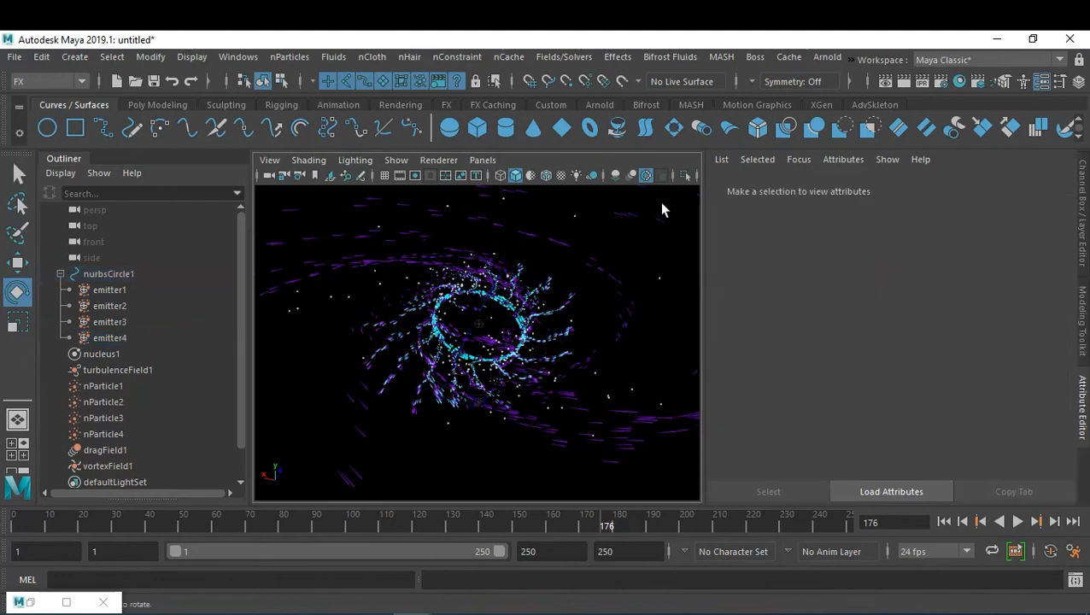
Step: Save the scene as the Maya Binary file 30-sept-2020_FX_A.mb in the G:\FX DEMO folder
{"action": "key", "text": "ctrl+s"}
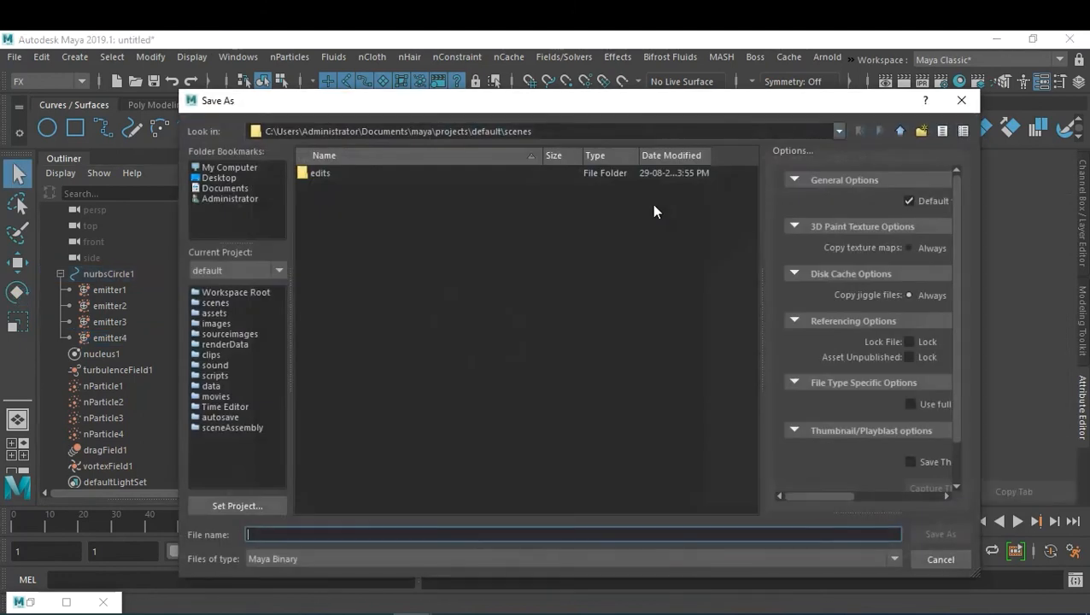
{"action": "left_click", "coordinate": [229, 168]}
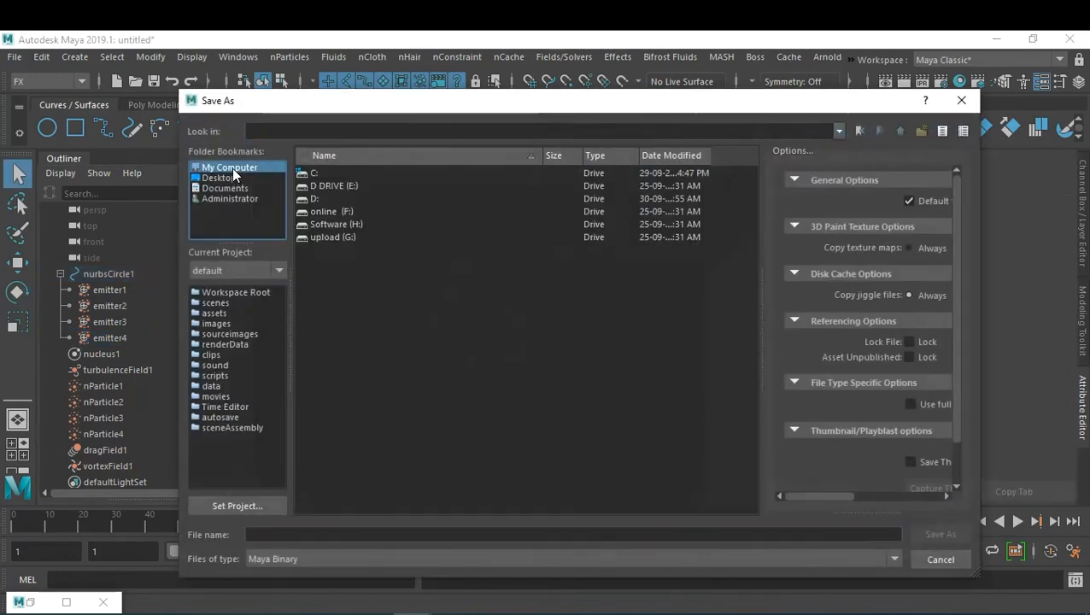
{"action": "double_click", "coordinate": [324, 238]}
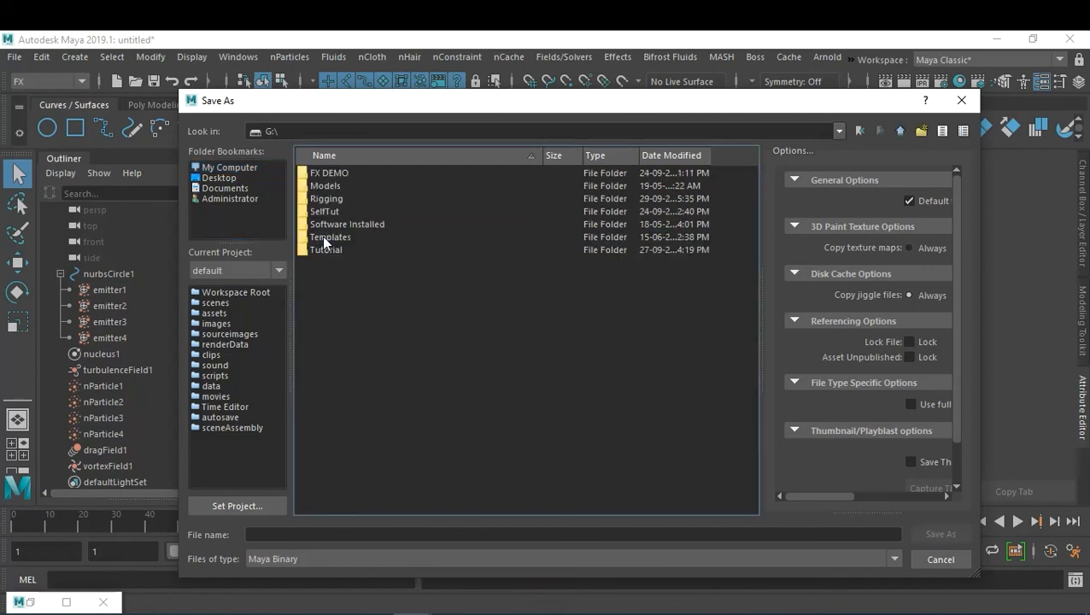
{"action": "double_click", "coordinate": [327, 173]}
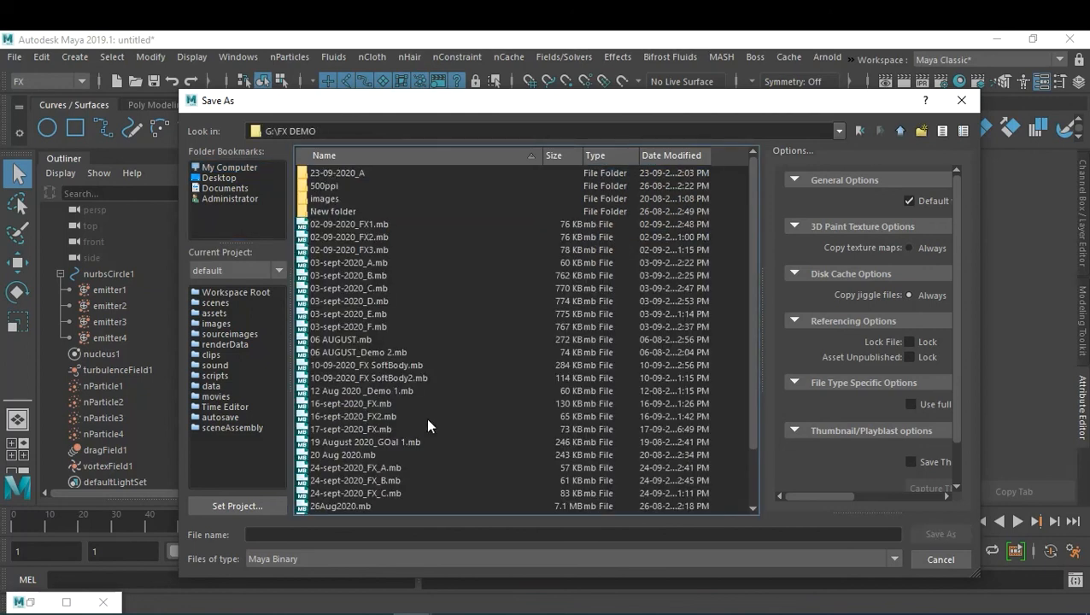
{"action": "scroll", "coordinate": [427, 423], "scroll_direction": "down", "scroll_amount": 2}
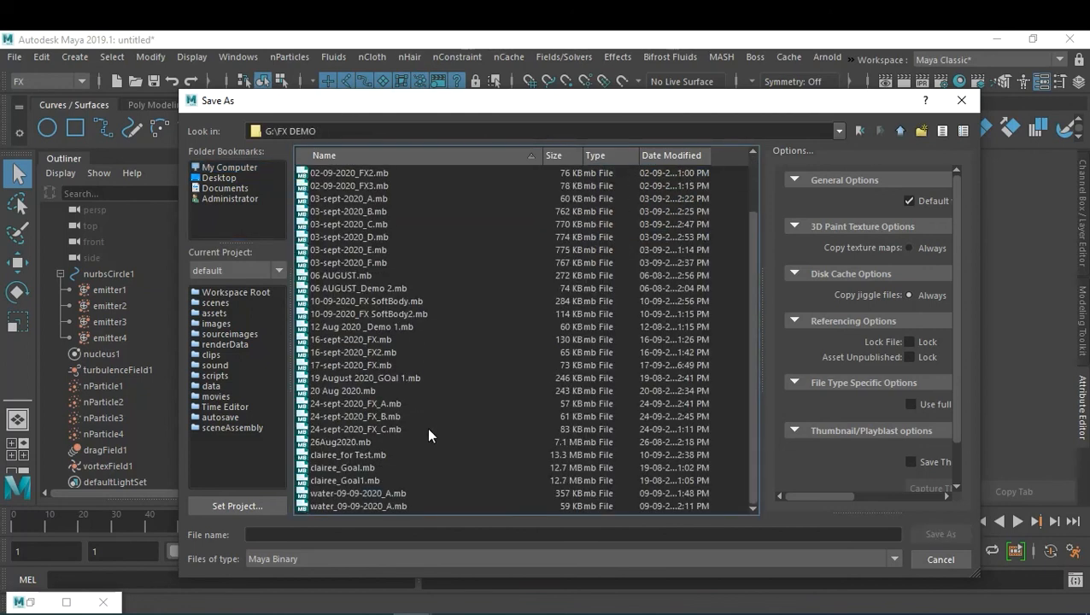
{"action": "left_click", "coordinate": [349, 405]}
{"action": "double_click", "coordinate": [259, 536]}
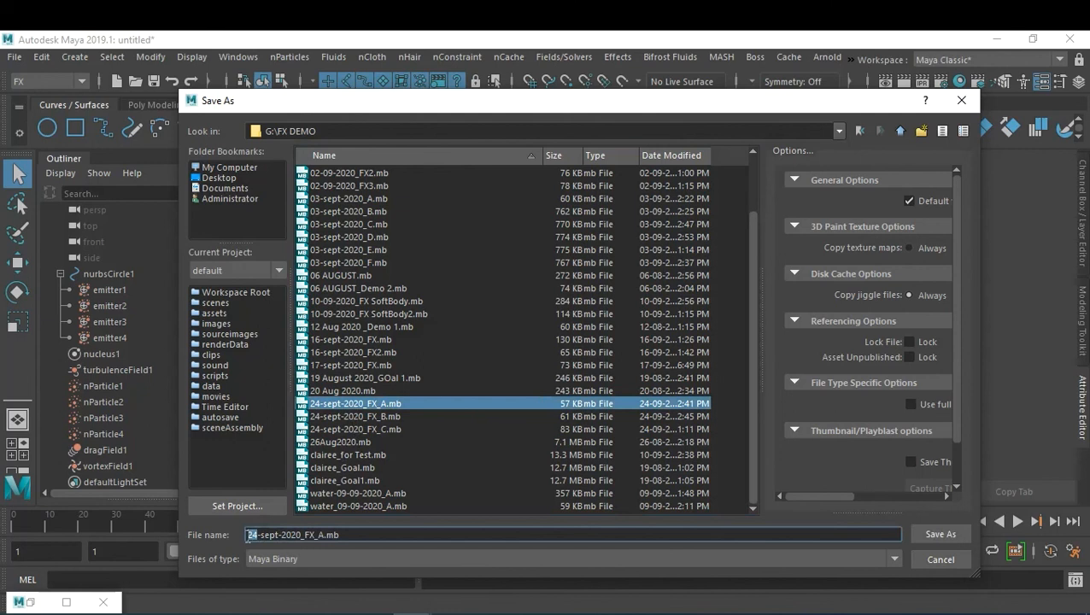
{"action": "type", "text": "30"}
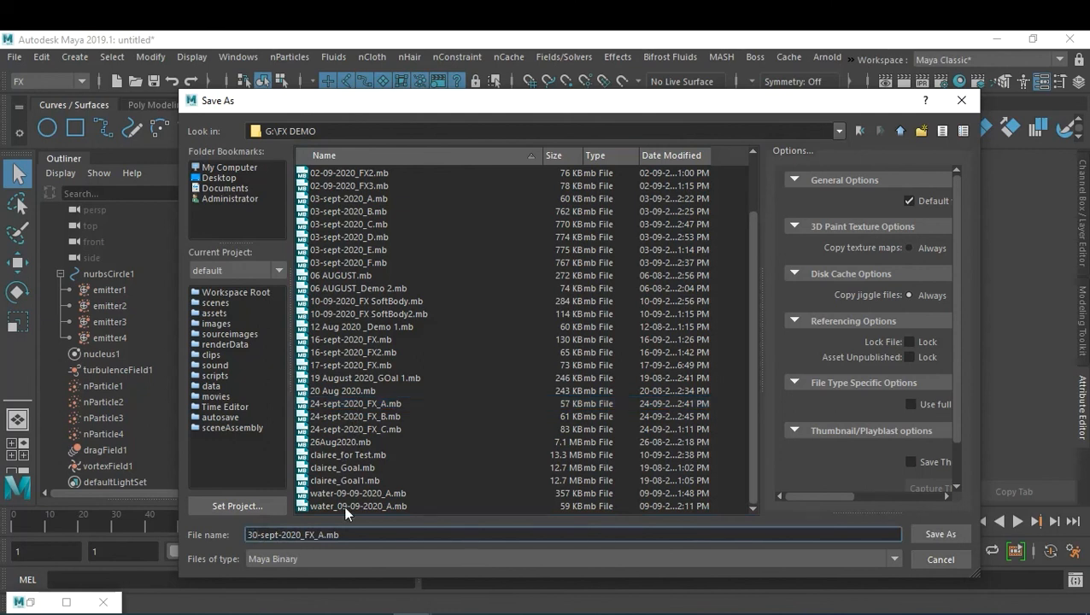
{"action": "left_click", "coordinate": [940, 535]}
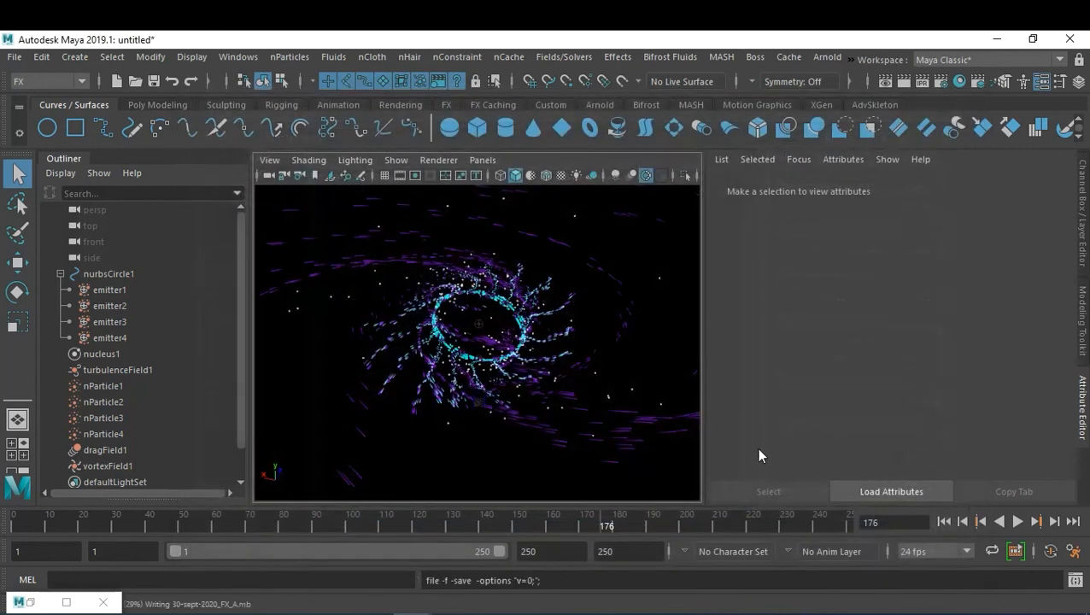
Step: Rewind to the first frame and save a second version of the scene as 30-sept-2020_FX_B.mb in the same folder
{"action": "left_click", "coordinate": [944, 521]}
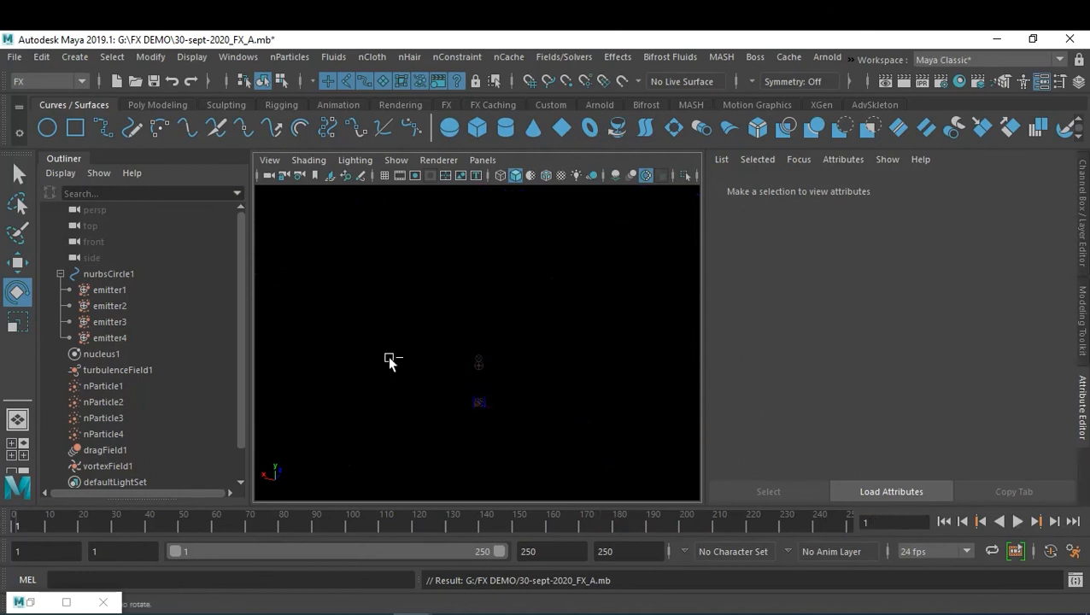
{"action": "left_click", "coordinate": [13, 56]}
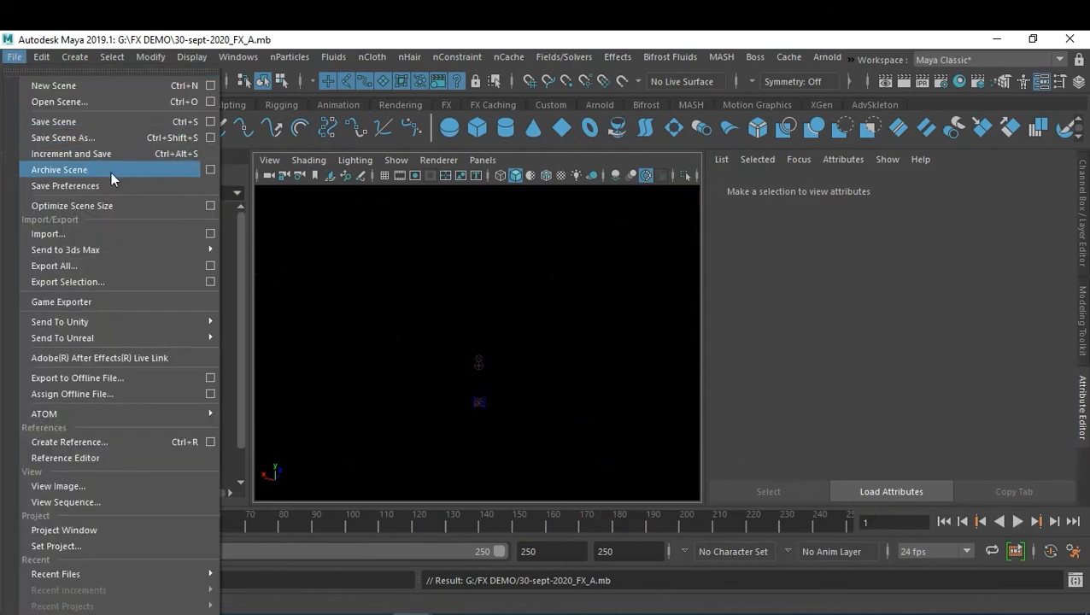
{"action": "left_click", "coordinate": [123, 141]}
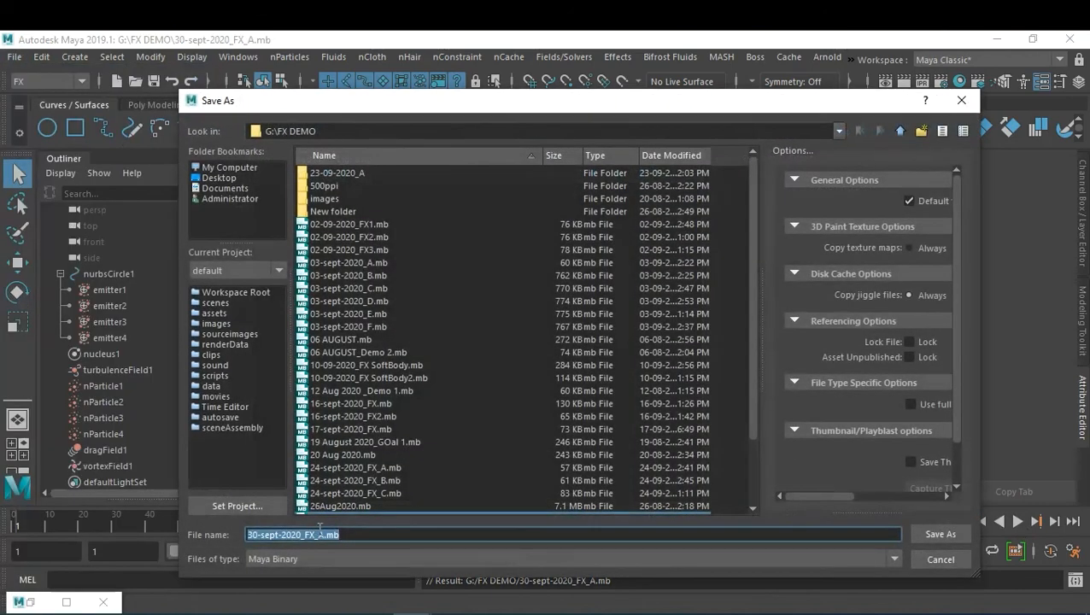
{"action": "left_click", "coordinate": [320, 532]}
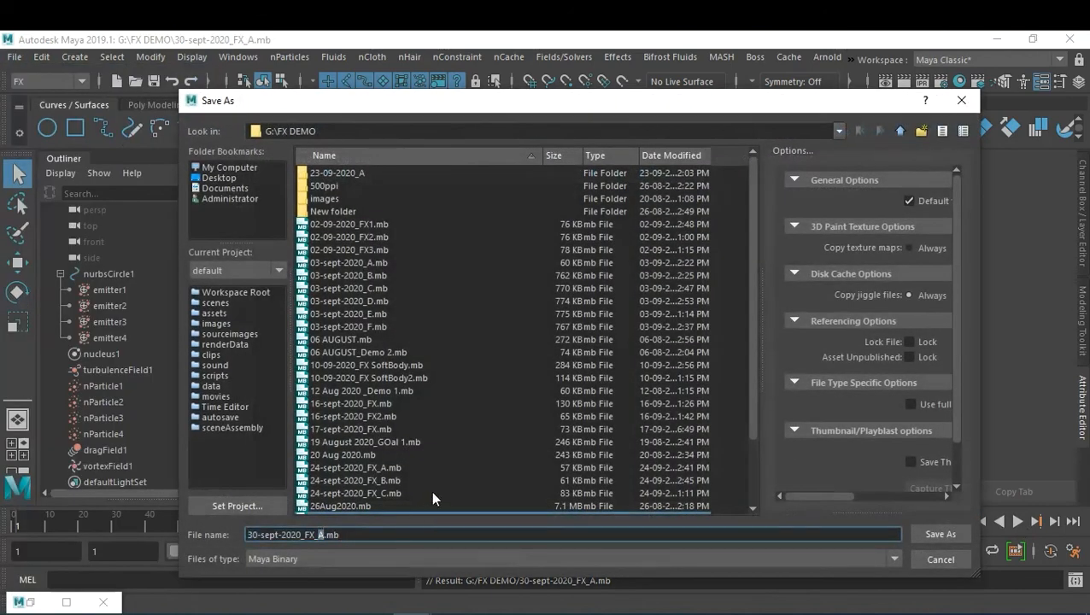
{"action": "type", "text": "B"}
{"action": "key", "text": "Return"}
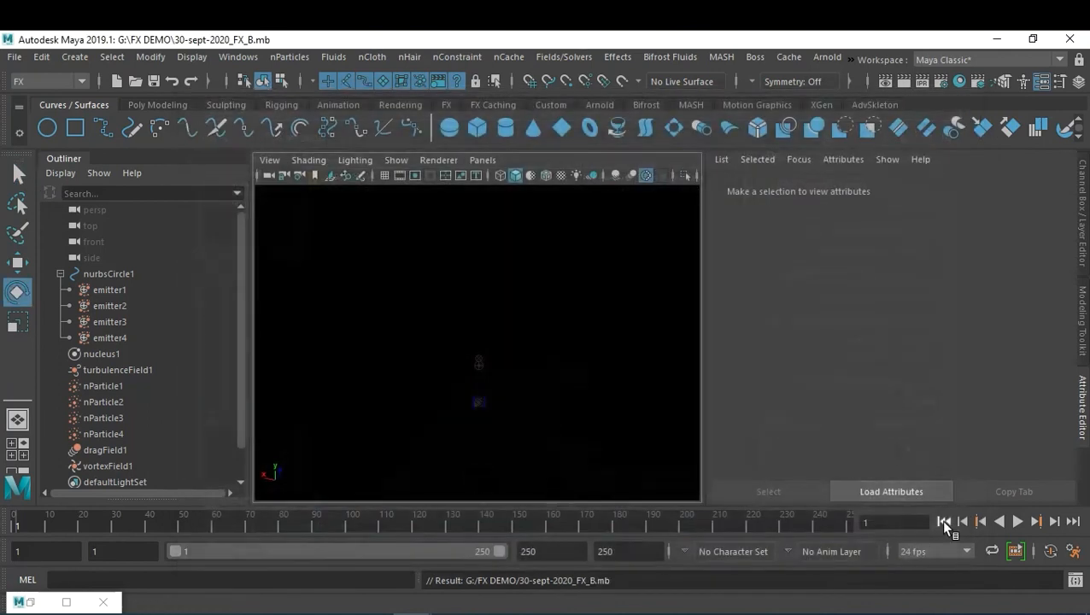
Step: Play the simulation, stop it, and inspect the white particles around the ring from a closer, lower angle
{"action": "left_click", "coordinate": [1016, 521]}
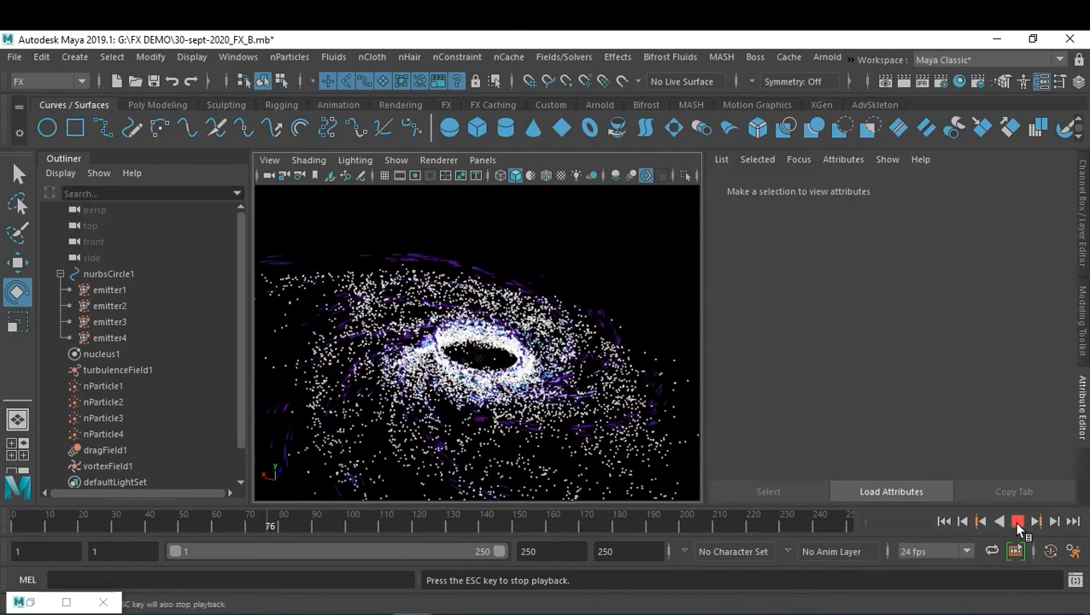
{"action": "left_click", "coordinate": [1014, 525]}
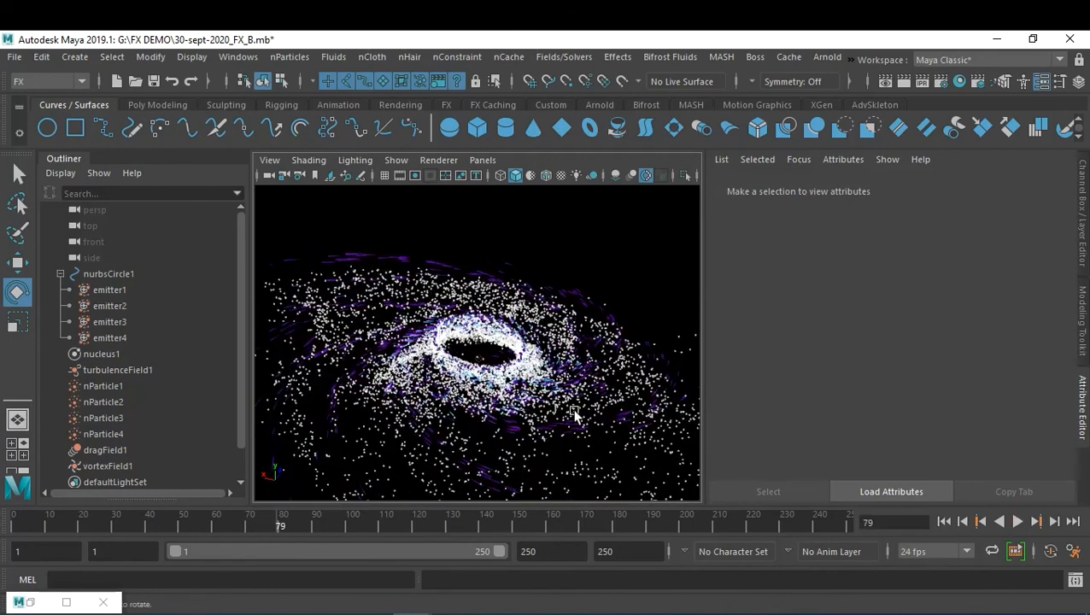
{"action": "right_click_drag", "start_coordinate": [573, 413], "coordinate": [594, 377], "text": "alt"}
{"action": "left_click_drag", "start_coordinate": [593, 377], "coordinate": [531, 363], "text": "alt"}
{"action": "right_click_drag", "start_coordinate": [532, 363], "coordinate": [551, 395], "text": "alt"}
{"action": "left_click_drag", "start_coordinate": [551, 396], "coordinate": [527, 330], "text": "alt"}
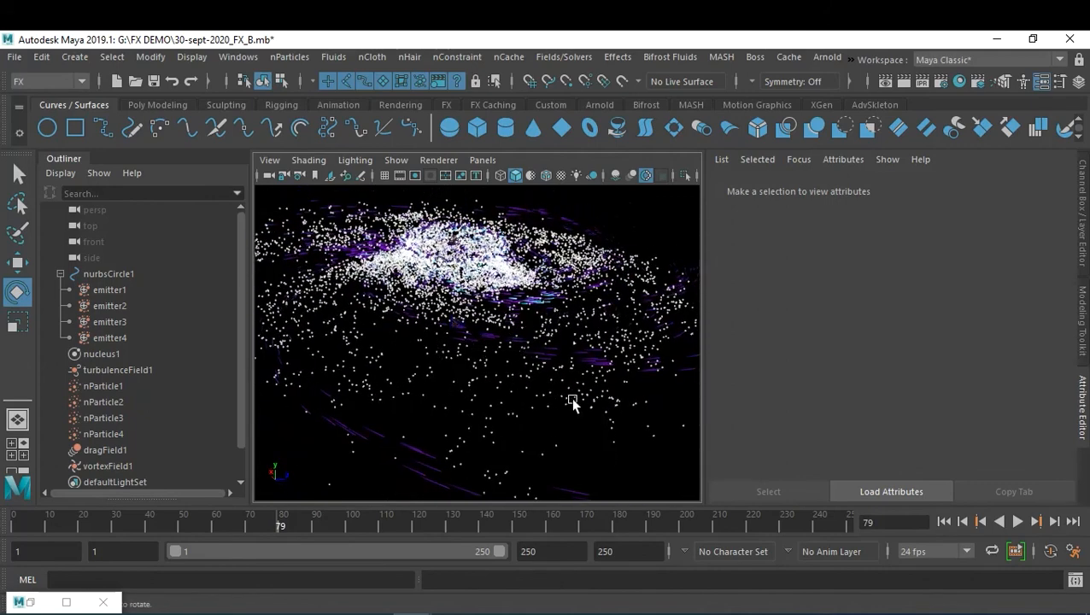
Step: Set nParticle4's Particle Render Type to Streak in its Shading attributes
{"action": "left_click", "coordinate": [128, 437]}
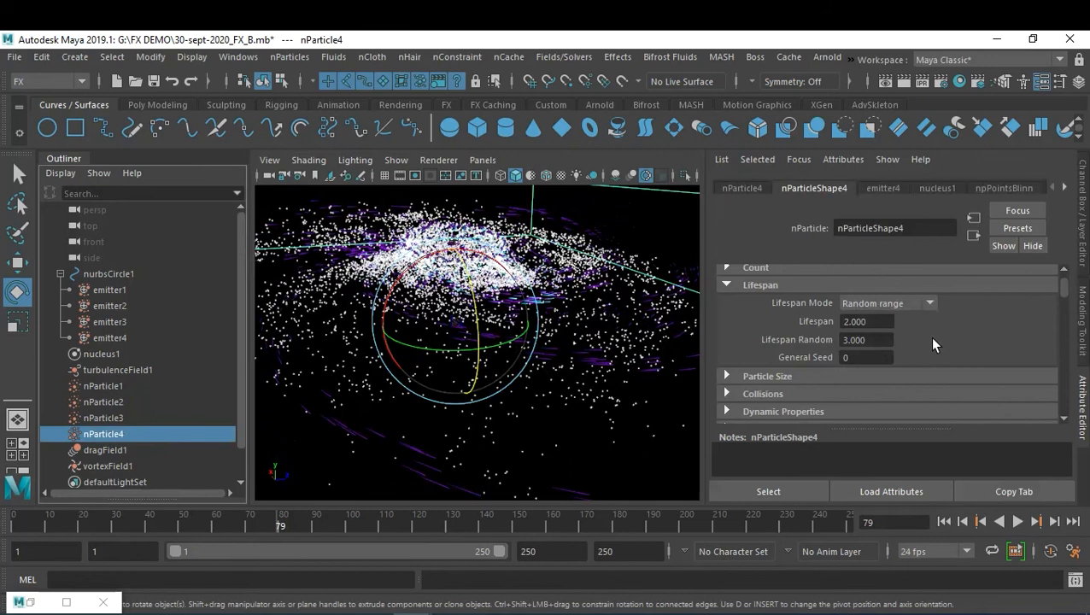
{"action": "scroll", "coordinate": [934, 334], "scroll_direction": "down", "scroll_amount": 2}
{"action": "scroll", "coordinate": [935, 335], "scroll_direction": "up", "scroll_amount": 3}
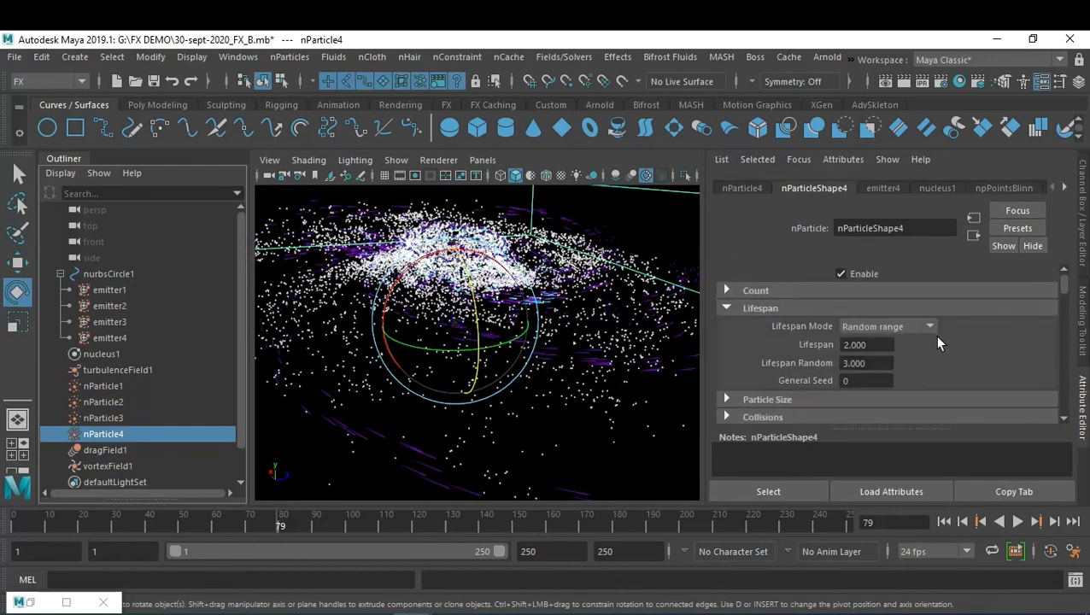
{"action": "scroll", "coordinate": [934, 335], "scroll_direction": "down", "scroll_amount": 4}
{"action": "scroll", "coordinate": [934, 335], "scroll_direction": "down", "scroll_amount": 6}
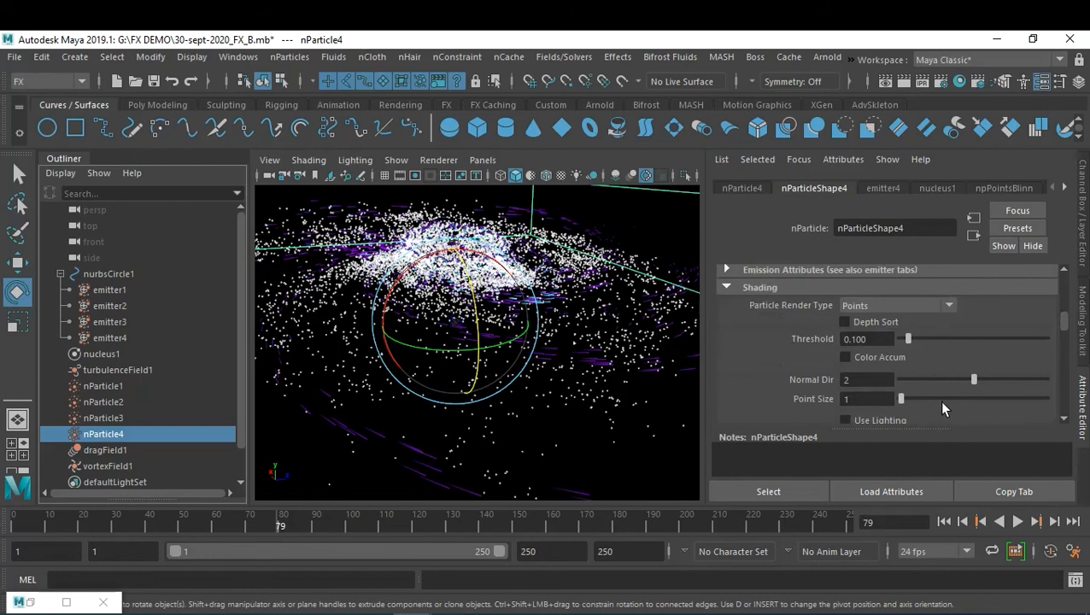
{"action": "mouse_move", "coordinate": [902, 400]}
{"action": "left_mouse_down"}
{"action": "mouse_move", "coordinate": [927, 400]}
{"action": "mouse_move", "coordinate": [895, 401]}
{"action": "left_mouse_up"}
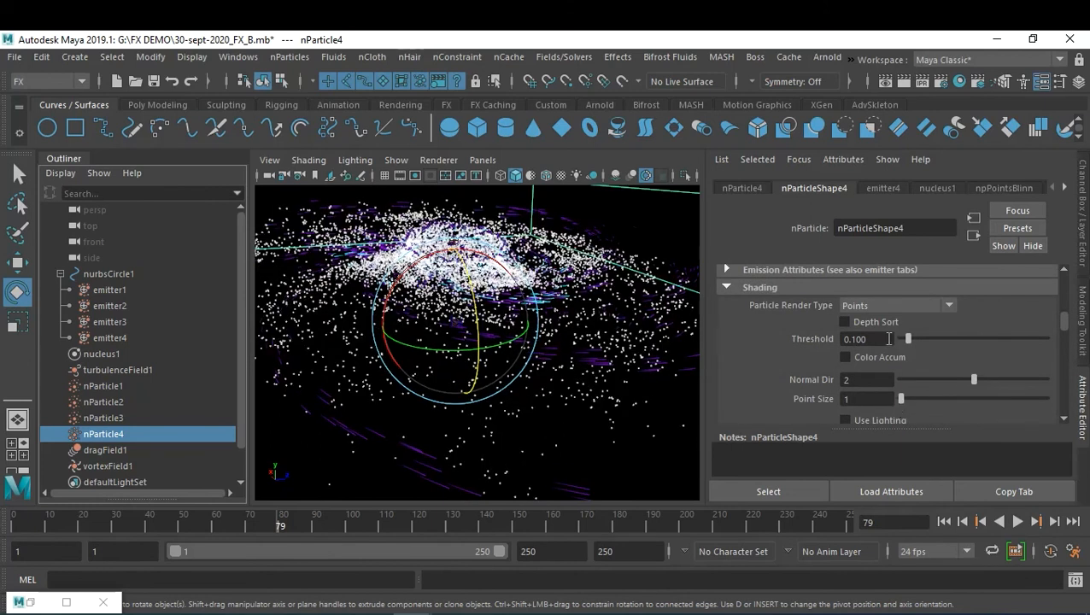
{"action": "left_click", "coordinate": [891, 308]}
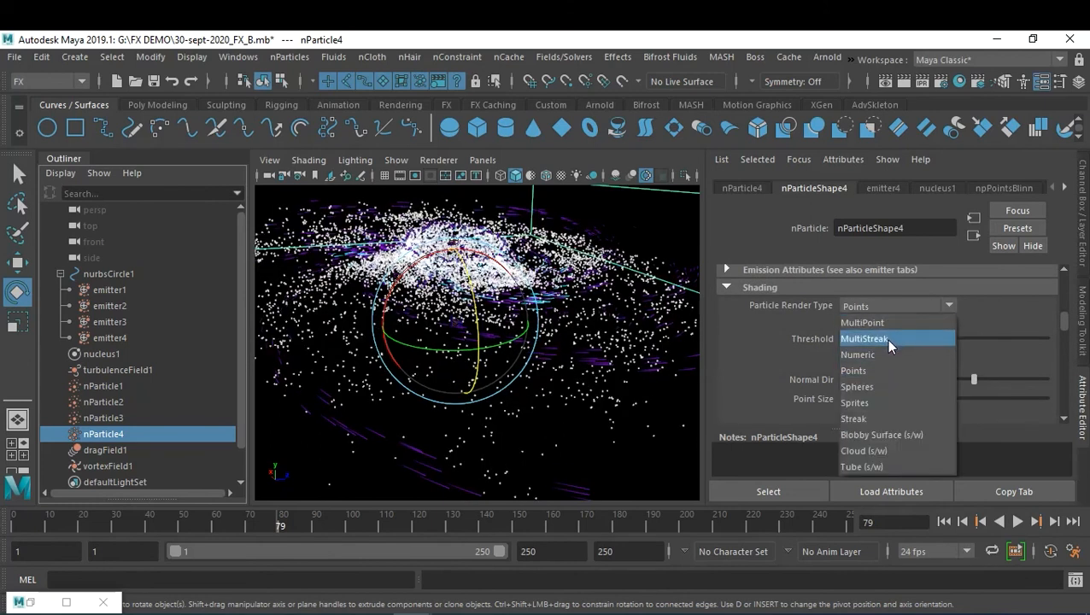
{"action": "left_click", "coordinate": [887, 417]}
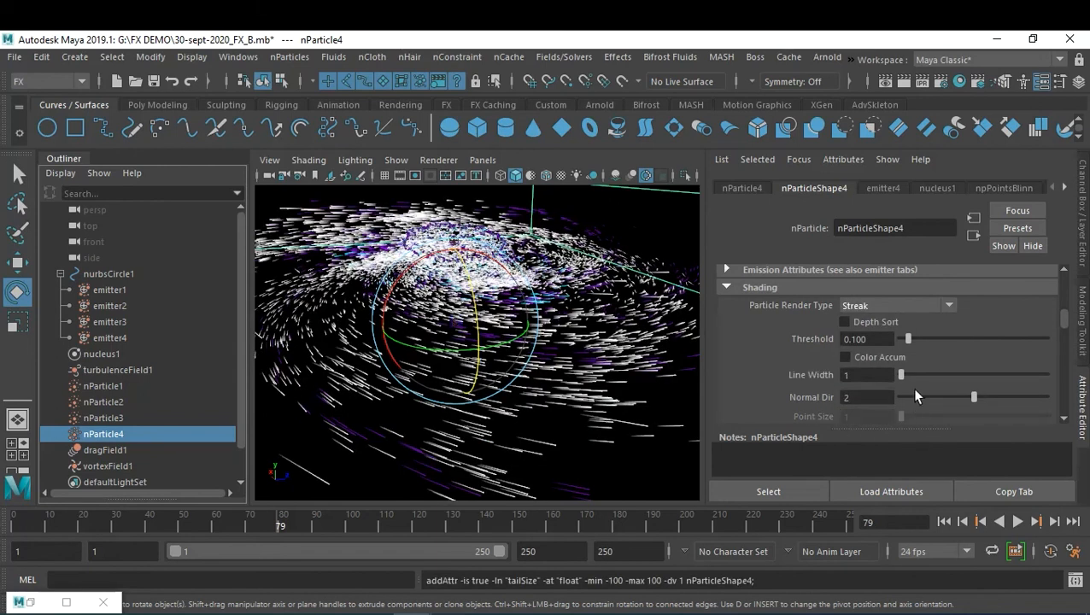
Step: Set the Tail Size of nParticle4's streaks to 0.1
{"action": "scroll", "coordinate": [923, 376], "scroll_direction": "down", "scroll_amount": 4}
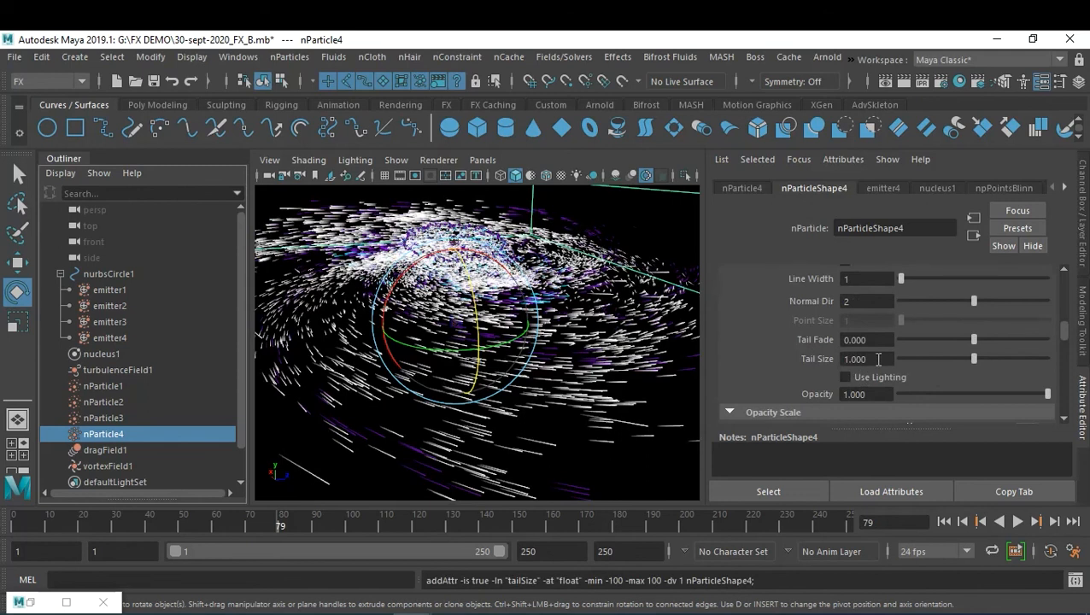
{"action": "left_click_drag", "start_coordinate": [881, 359], "coordinate": [774, 360]}
{"action": "type", "text": "0.1"}
{"action": "key", "text": "Return"}
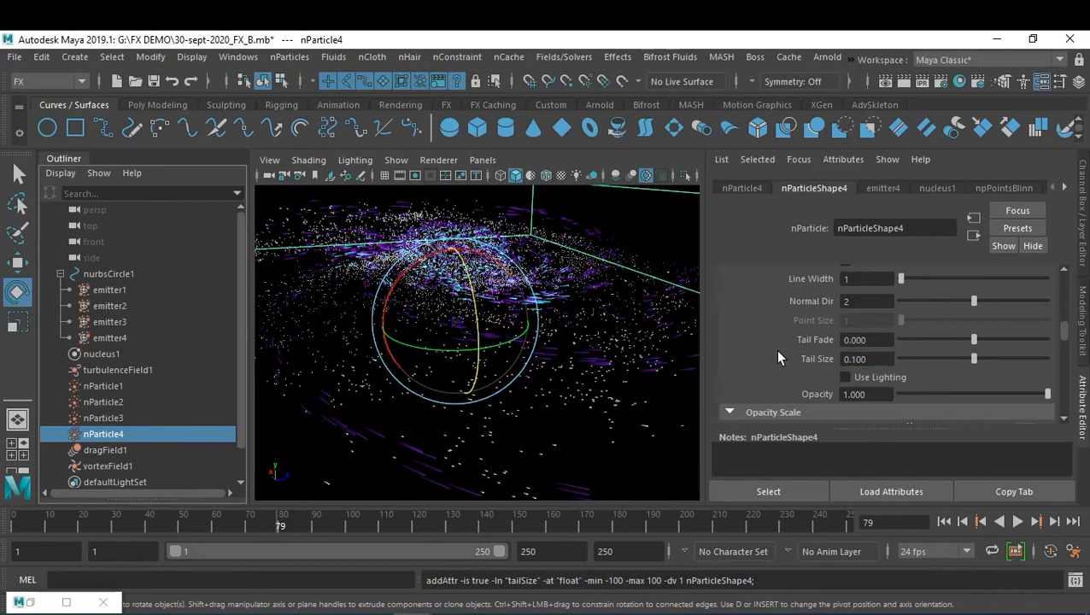
Step: Try an Opacity of 0.2 for nParticle4, and settle on 0.1
{"action": "left_click_drag", "start_coordinate": [876, 395], "coordinate": [814, 395]}
{"action": "type", "text": "0.2"}
{"action": "key", "text": "Return"}
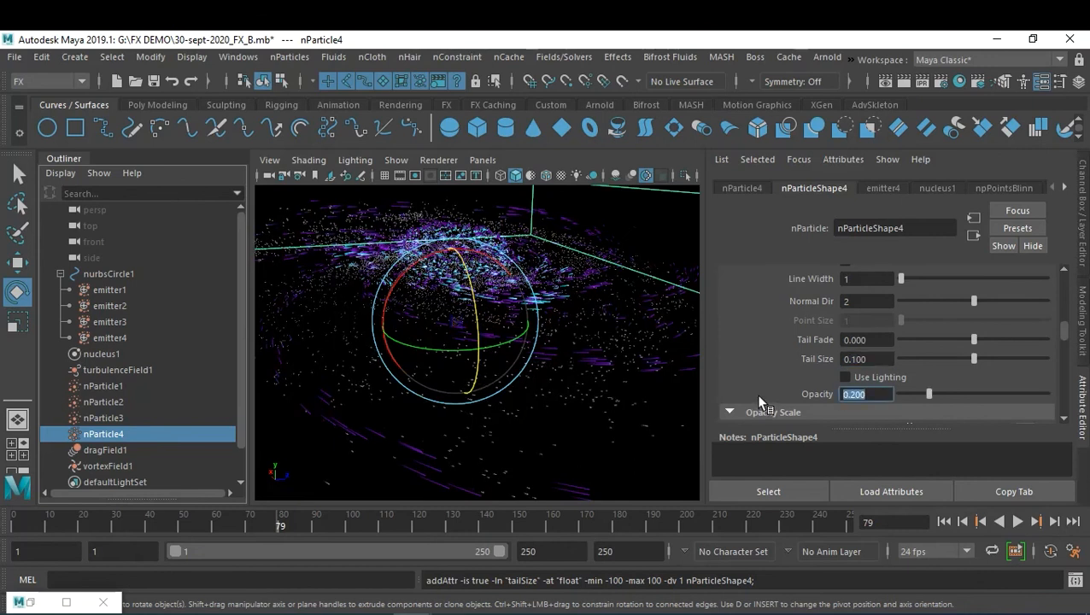
{"action": "type", "text": "0.1"}
{"action": "key", "text": "Return"}
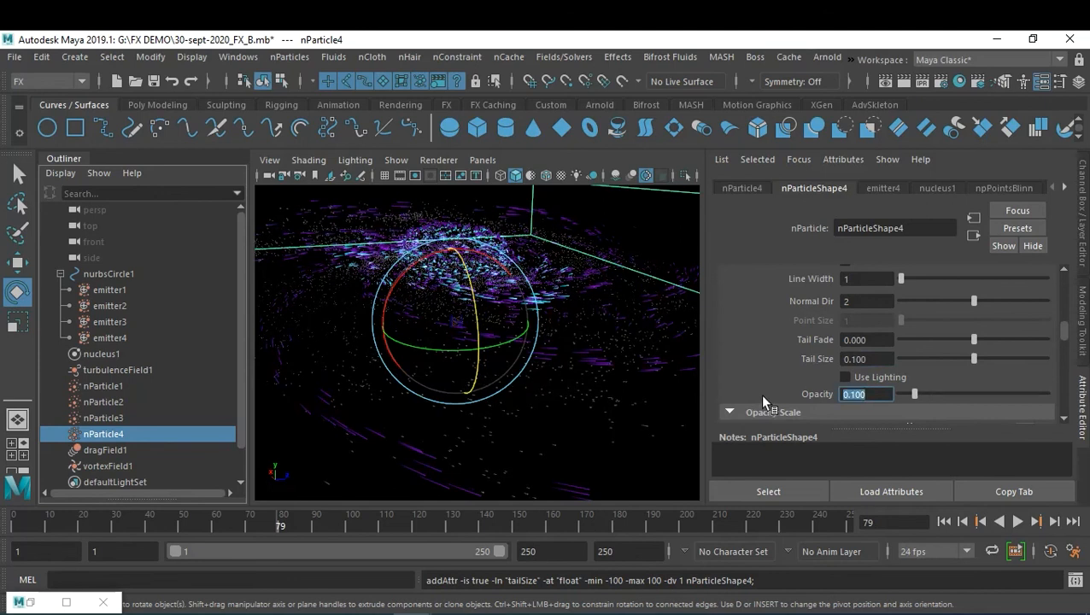
{"action": "key", "text": "Return"}
Step: Clear the selection and replay the simulation from the first frame to check the faint streaks, and stop it
{"action": "left_click", "coordinate": [341, 462]}
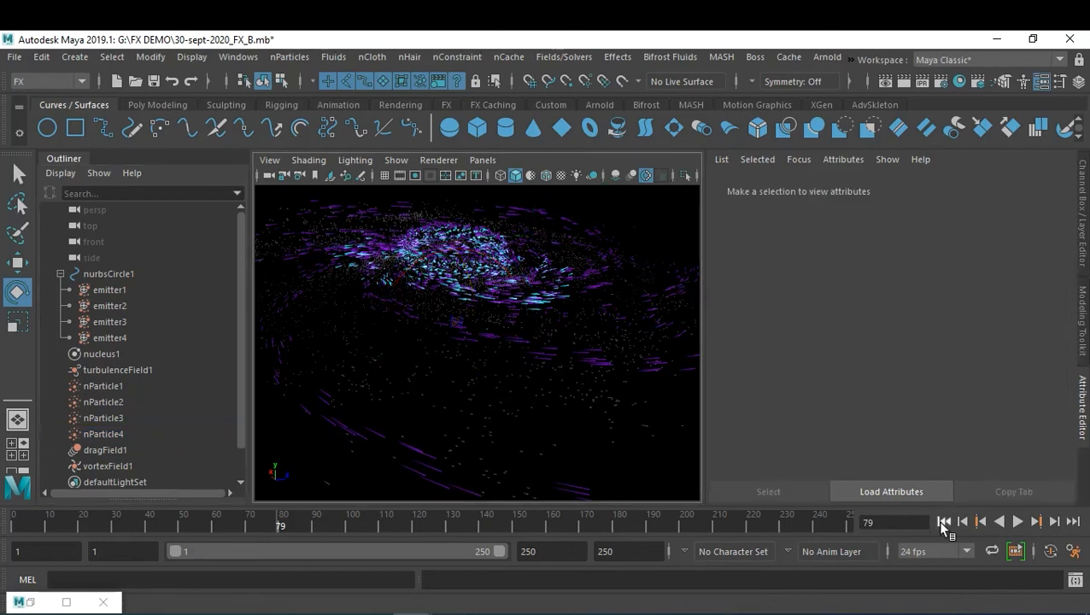
{"action": "left_click", "coordinate": [944, 521]}
{"action": "left_click", "coordinate": [1016, 521]}
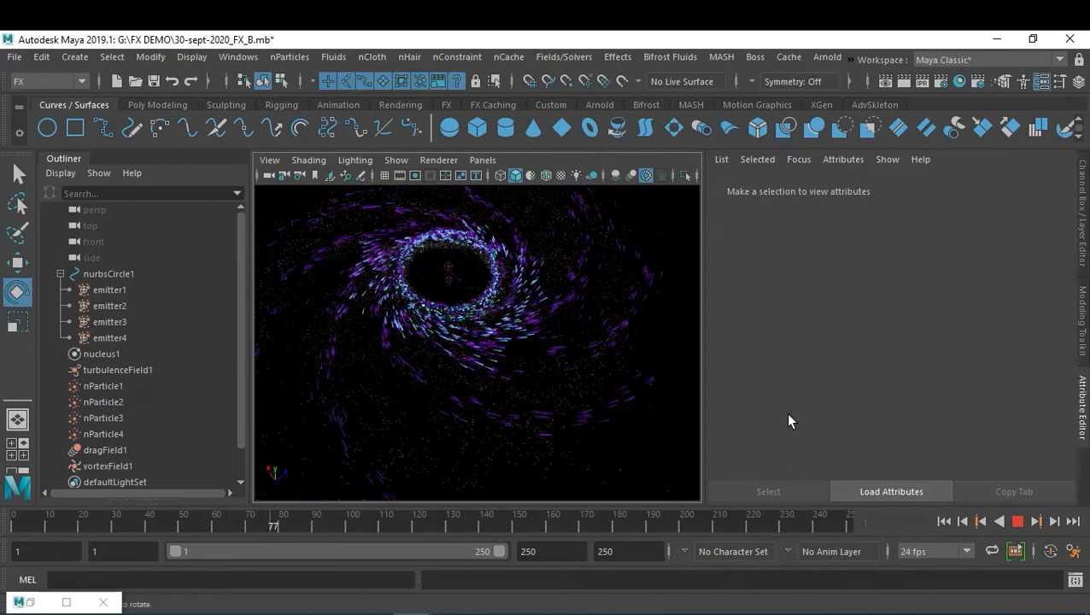
{"action": "left_click", "coordinate": [1017, 522]}
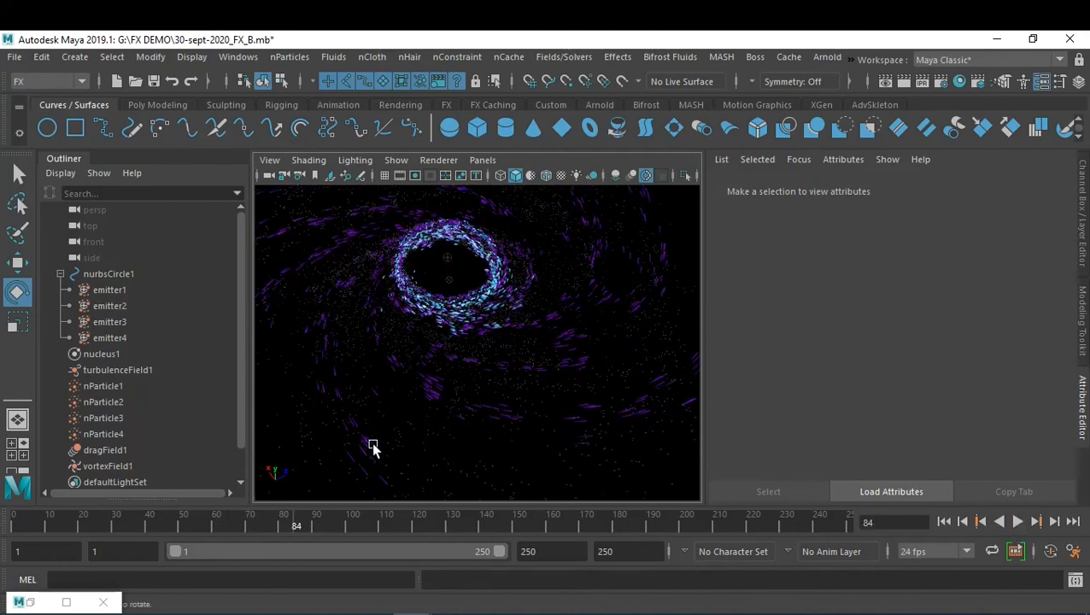
Step: Color nParticle4 with a dark purple sampled by eyedropper from the particle streaks in the viewport
{"action": "left_click", "coordinate": [100, 431]}
{"action": "left_click", "coordinate": [950, 339]}
{"action": "scroll", "coordinate": [950, 338], "scroll_direction": "down", "scroll_amount": 2}
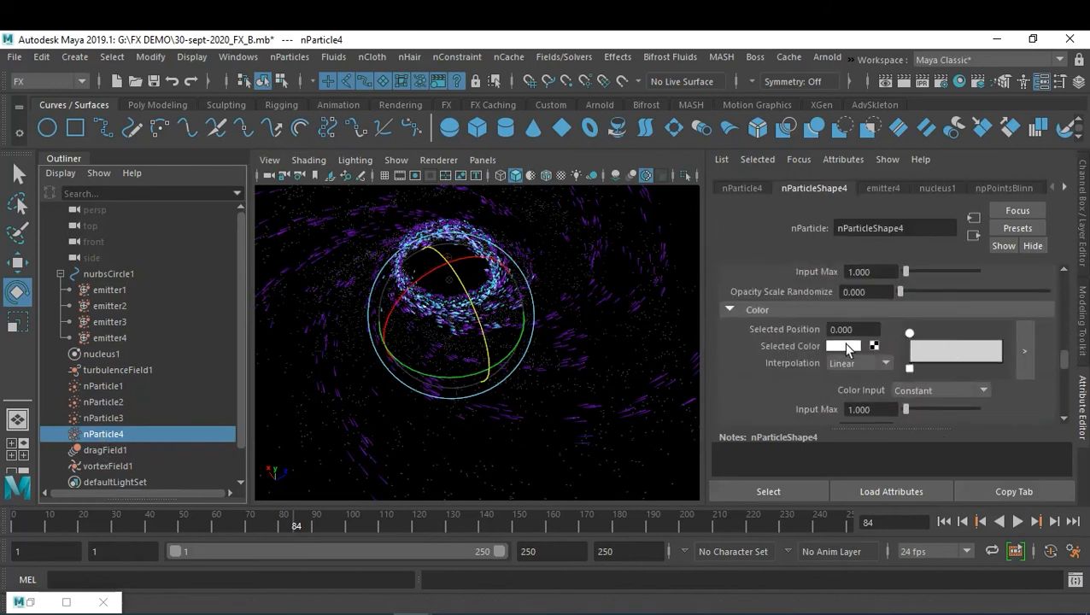
{"action": "left_click", "coordinate": [845, 347]}
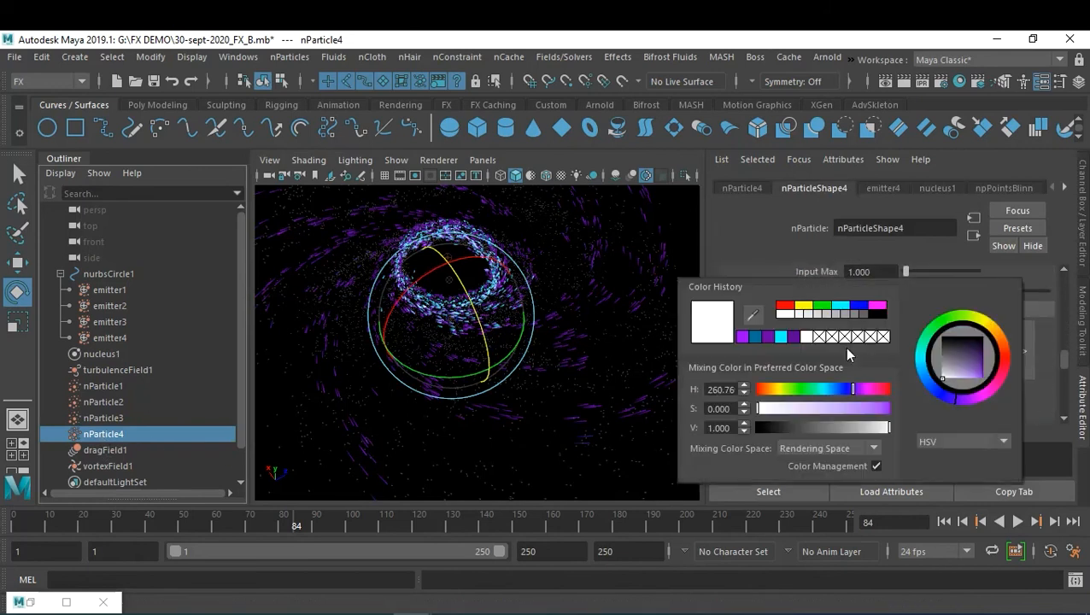
{"action": "left_click", "coordinate": [753, 308]}
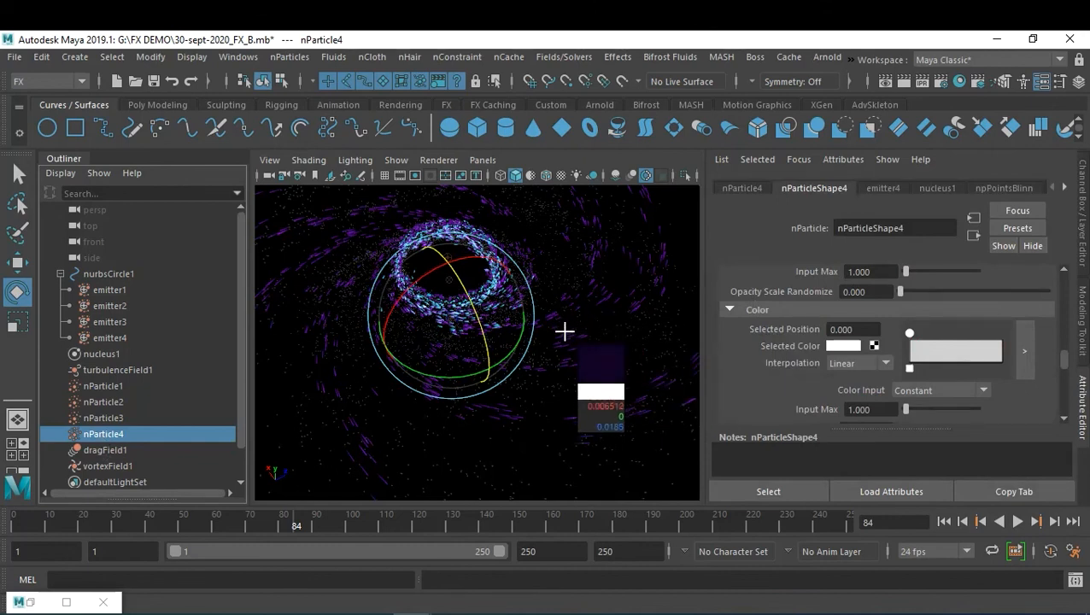
{"action": "left_click", "coordinate": [566, 332]}
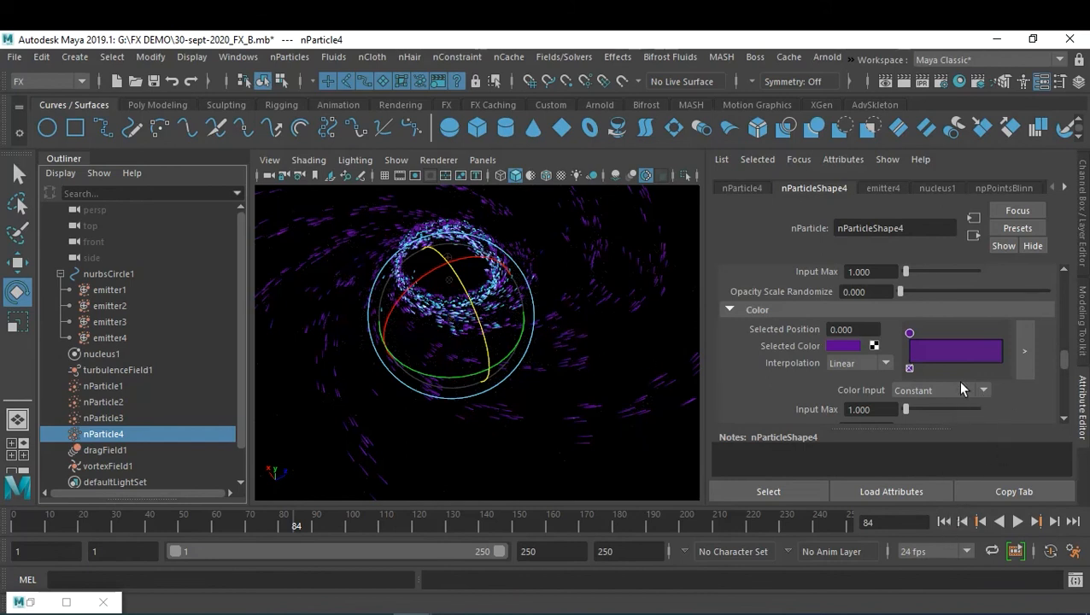
Step: Brighten nParticle4's purple by raising the color's V value to its maximum
{"action": "left_click", "coordinate": [844, 346]}
{"action": "left_click", "coordinate": [845, 347]}
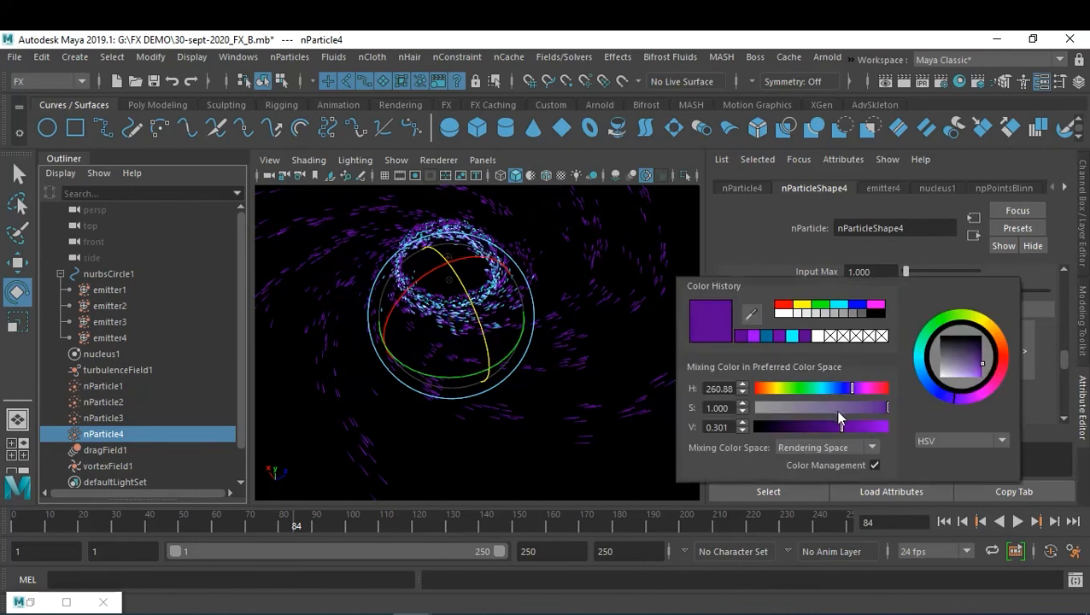
{"action": "left_click_drag", "start_coordinate": [850, 429], "coordinate": [921, 439]}
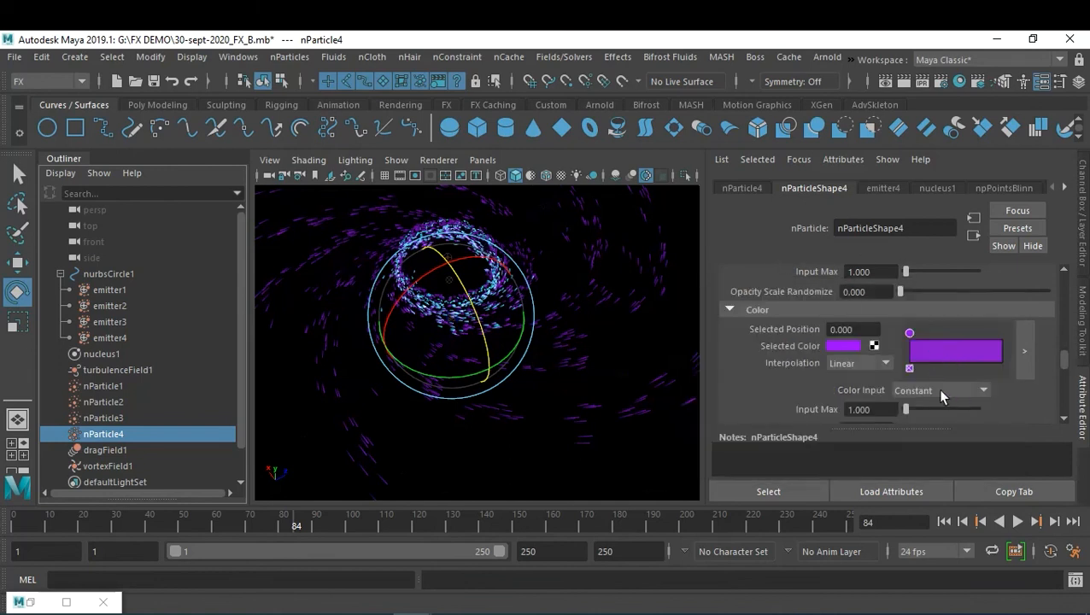
Step: Set nParticle4's Opacity to 0.5 in its Shading attributes
{"action": "scroll", "coordinate": [941, 391], "scroll_direction": "up", "scroll_amount": 5}
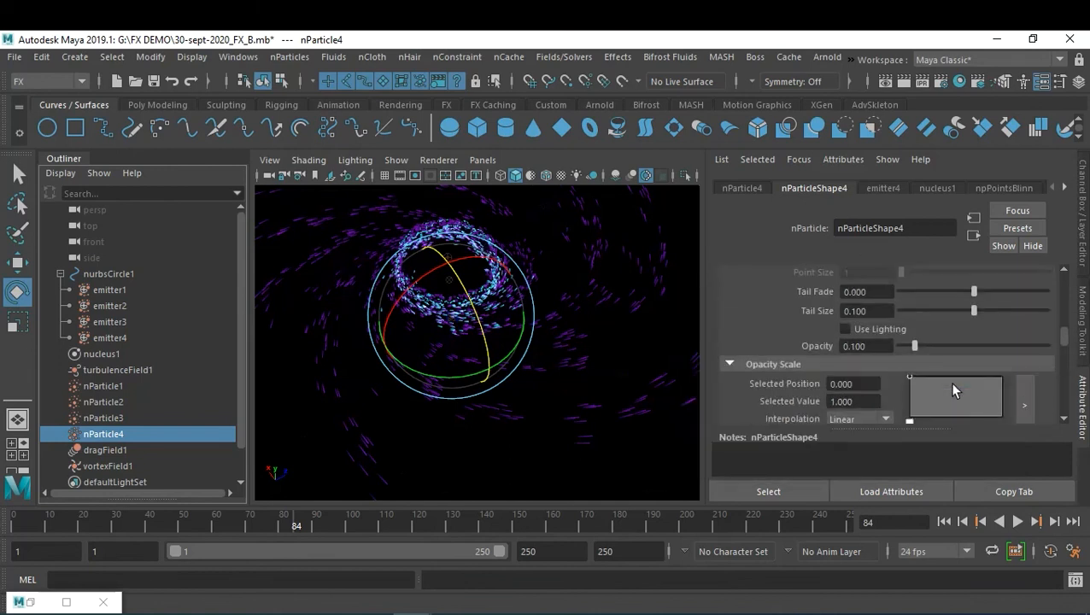
{"action": "left_click_drag", "start_coordinate": [884, 346], "coordinate": [819, 347]}
{"action": "type", "text": "0.5"}
{"action": "key", "text": "Return"}
Step: Replay the simulation from the first frame to check nParticle4's brighter purple streaks, and stop it
{"action": "left_click", "coordinate": [942, 520]}
{"action": "left_click", "coordinate": [1018, 521]}
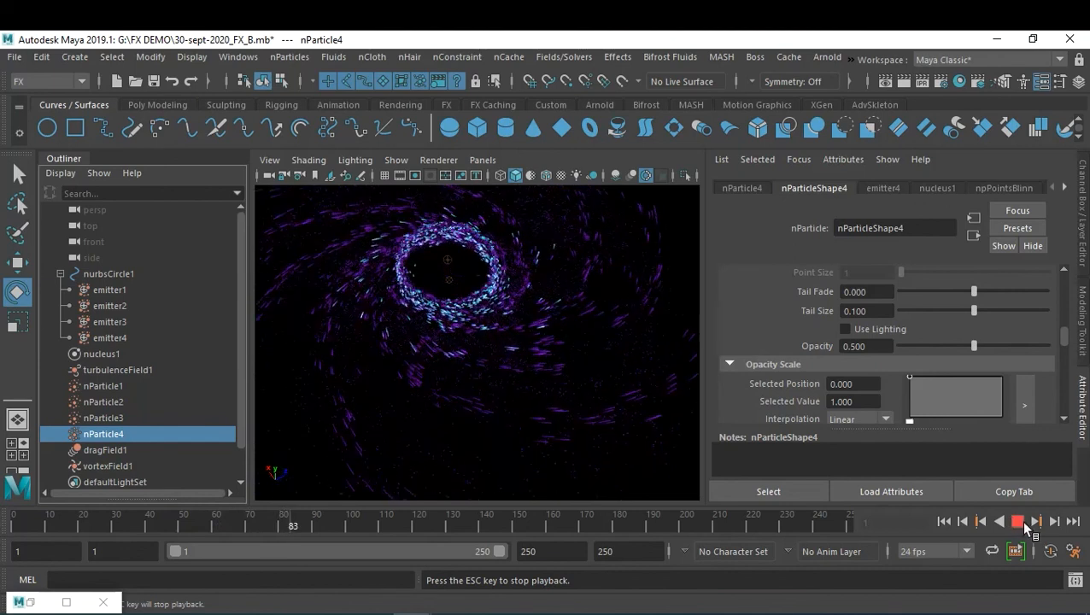
{"action": "left_click", "coordinate": [1018, 520]}
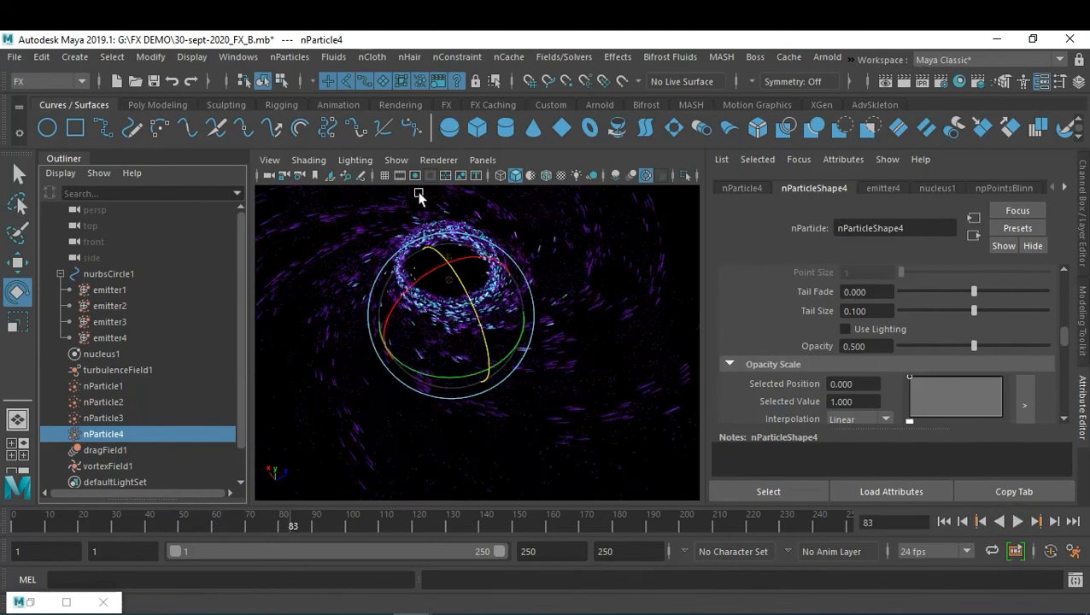
Step: Hide Dynamics objects in the viewport and turn off the View Axis heads-up display
{"action": "left_click", "coordinate": [396, 161]}
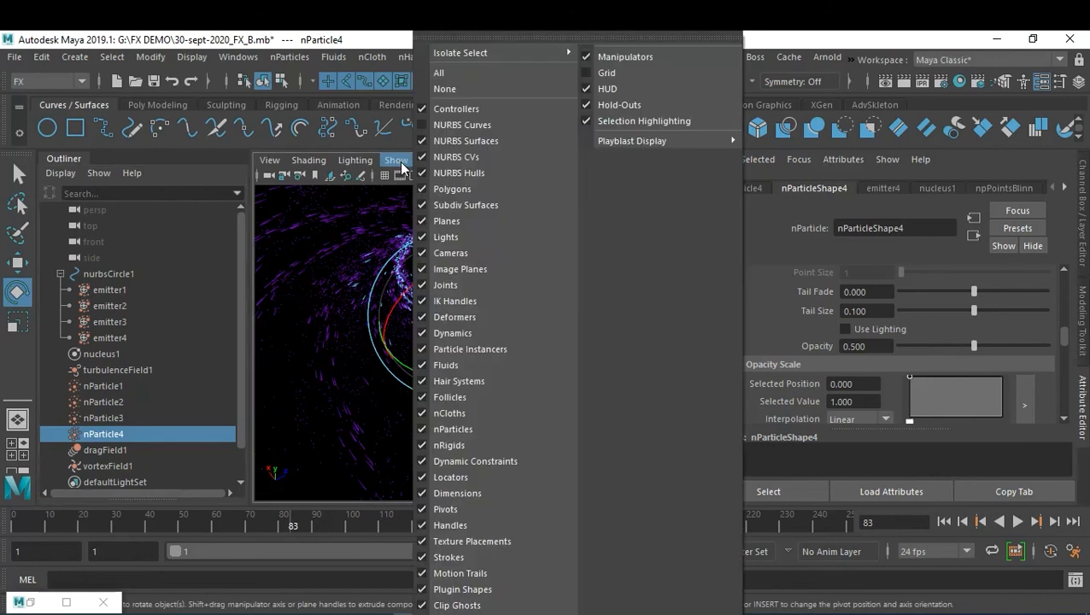
{"action": "left_click", "coordinate": [498, 333]}
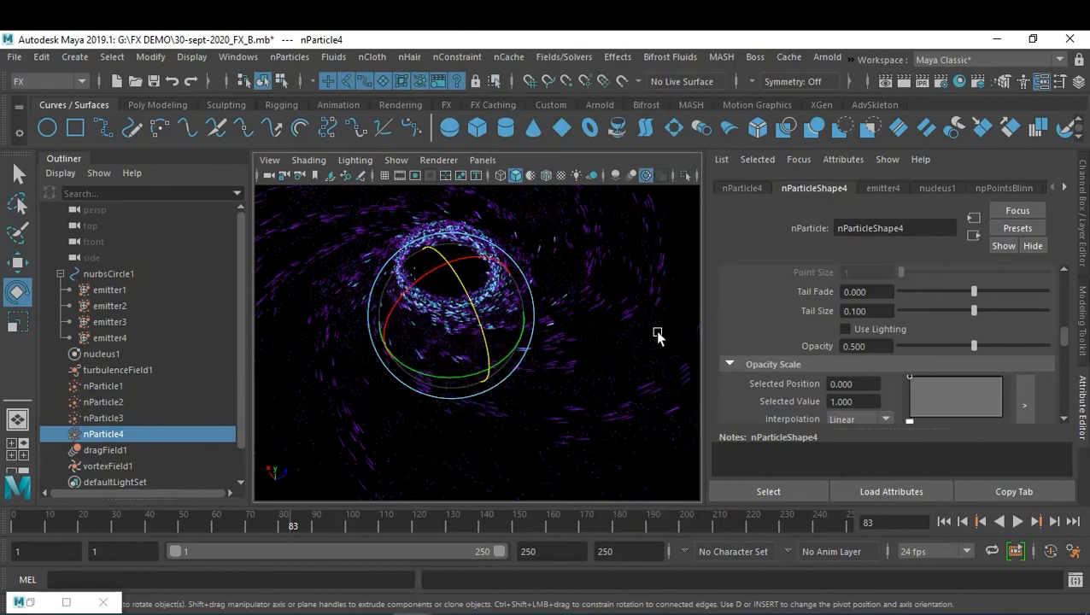
{"action": "left_click", "coordinate": [189, 61]}
{"action": "mouse_move", "coordinate": [298, 117]}
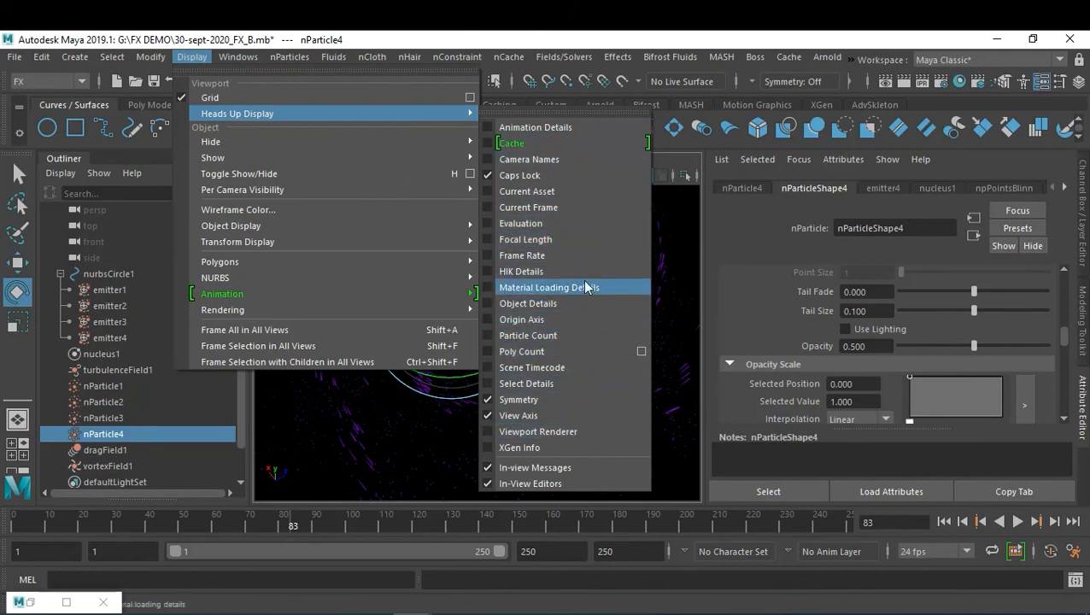
{"action": "left_click", "coordinate": [552, 415]}
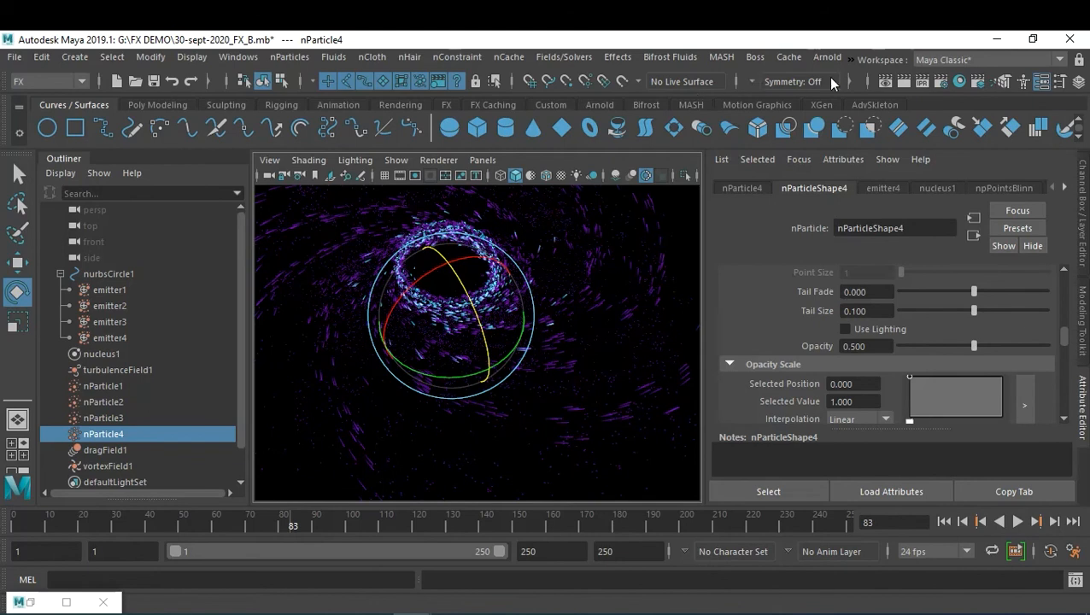
Step: Configure the render image size with the HD_1080 preset and a resolution of 300 pixels/inch
{"action": "left_click", "coordinate": [941, 81]}
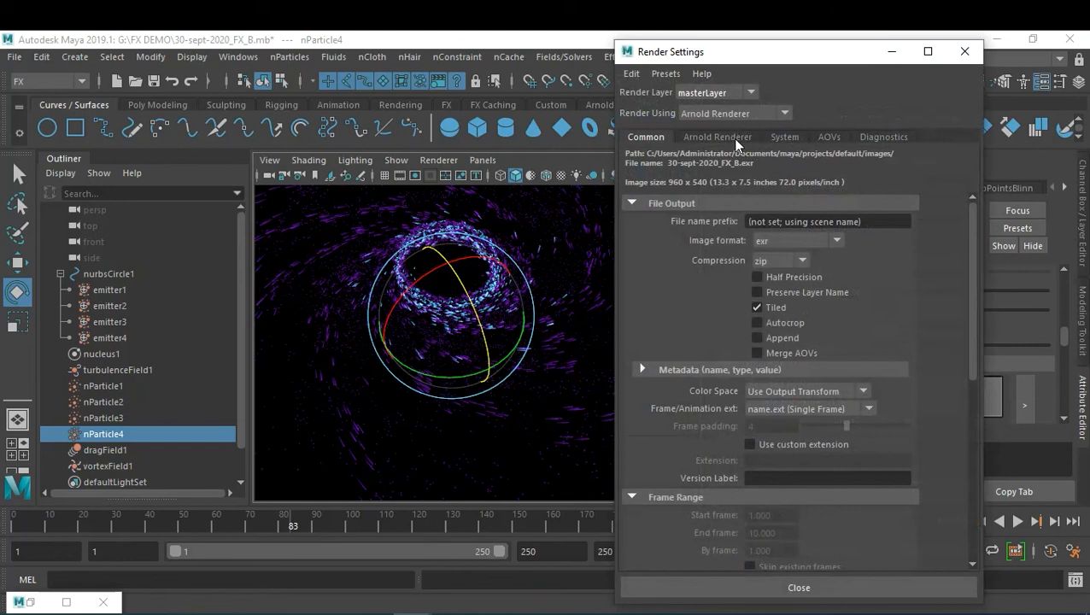
{"action": "scroll", "coordinate": [875, 282], "scroll_direction": "down", "scroll_amount": 6}
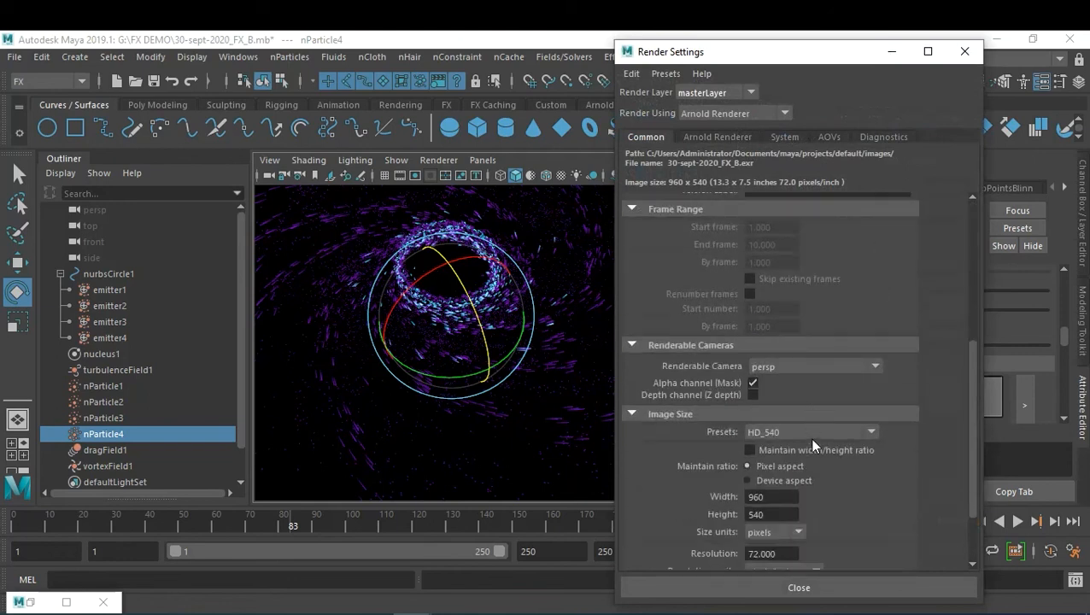
{"action": "left_click", "coordinate": [809, 433]}
{"action": "left_click", "coordinate": [808, 577]}
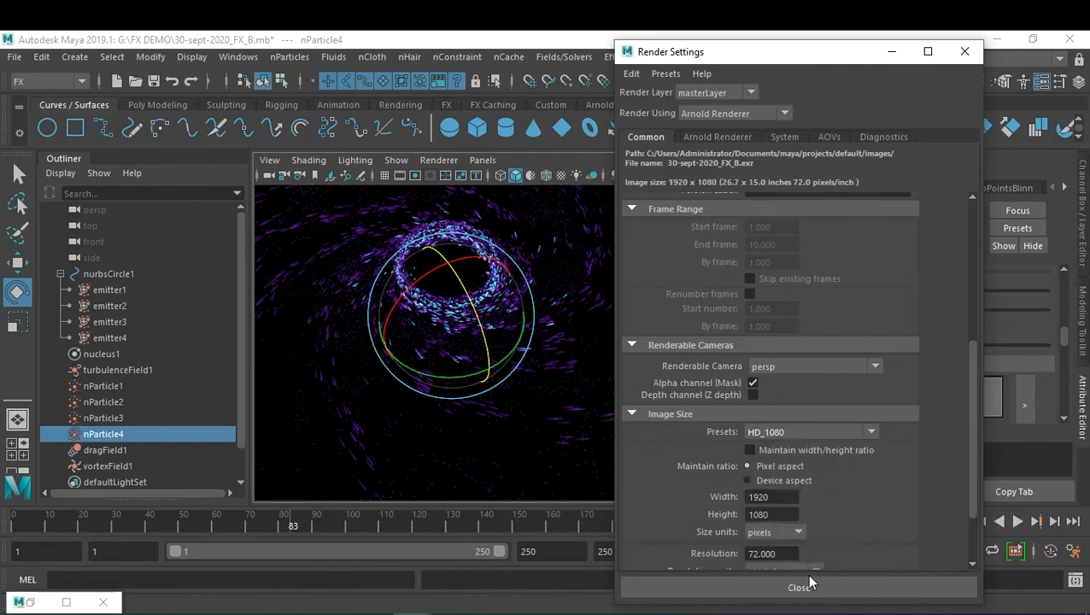
{"action": "type", "text": "300"}
{"action": "key", "text": "Return"}
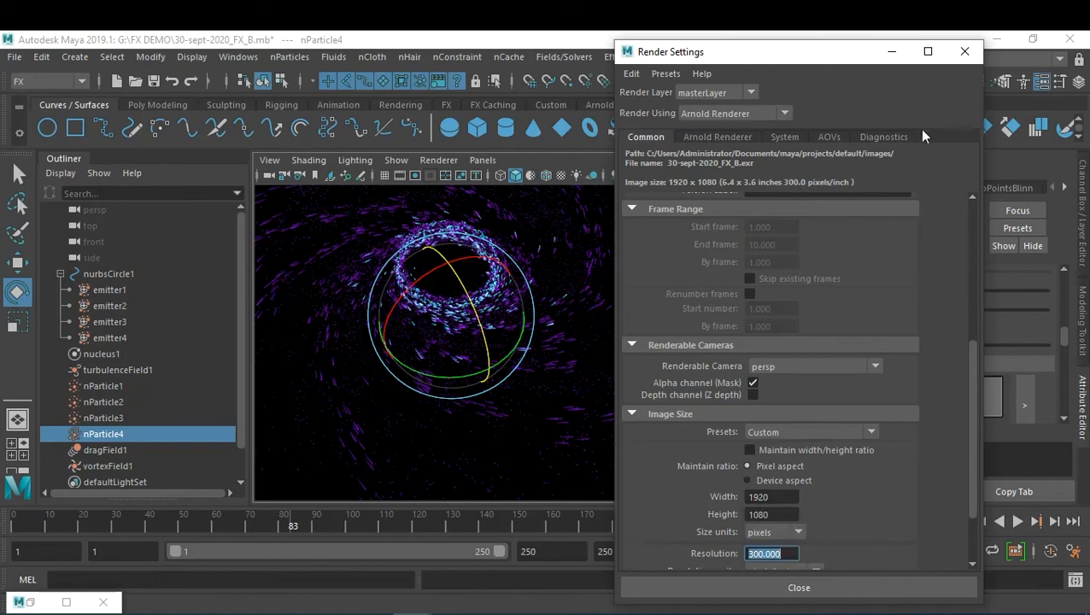
{"action": "left_click", "coordinate": [964, 51]}
Step: Clear the selection and playblast the animation to a movie file named BB on the Desktop, keeping the qt format and H.264 encoding
{"action": "left_click", "coordinate": [680, 225]}
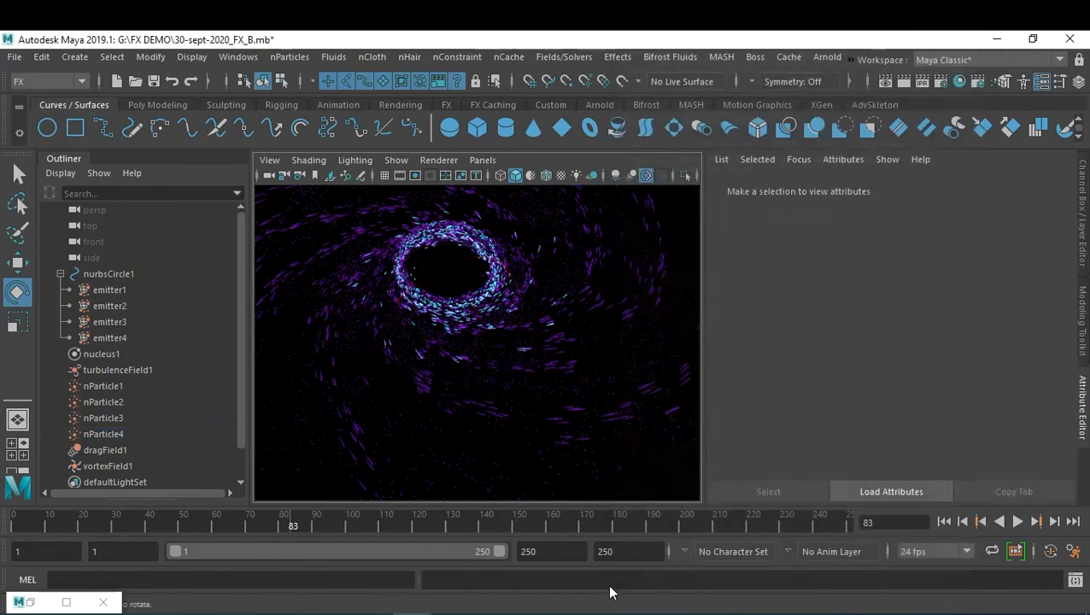
{"action": "right_click", "coordinate": [618, 530]}
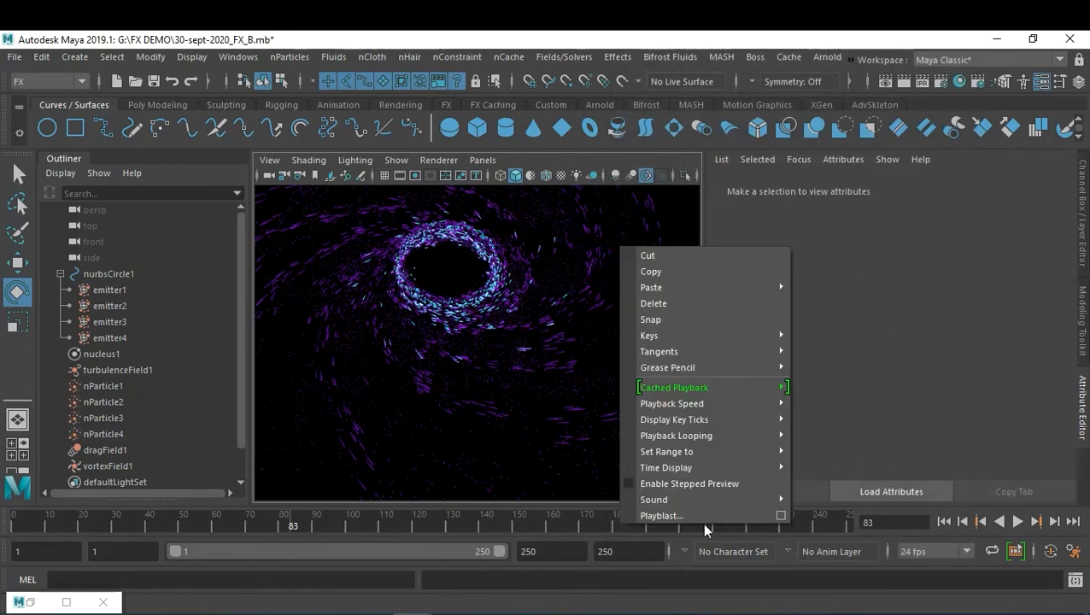
{"action": "left_click", "coordinate": [780, 516]}
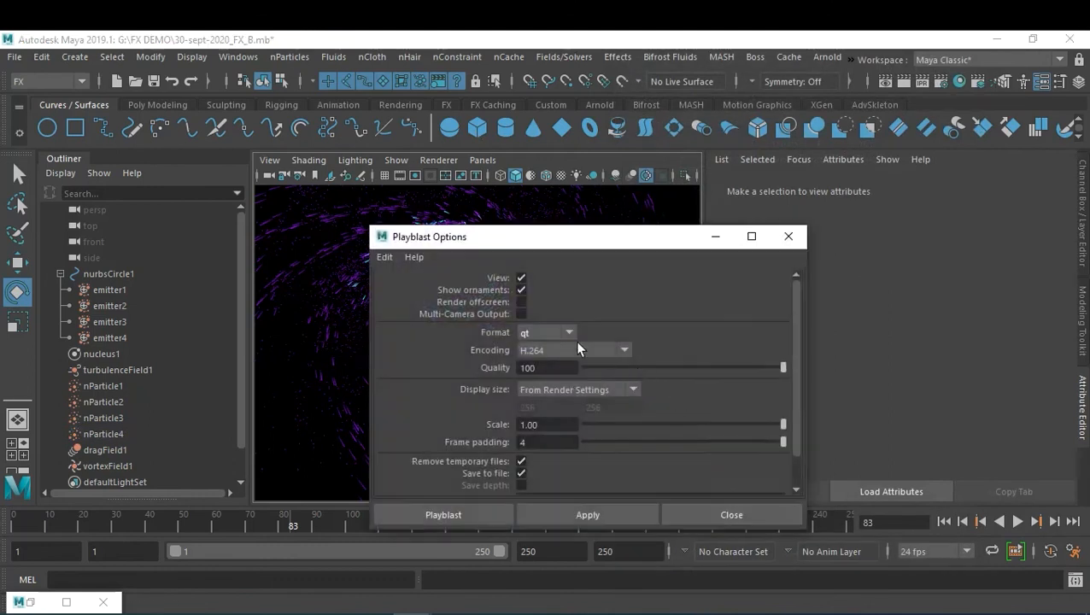
{"action": "scroll", "coordinate": [699, 407], "scroll_direction": "down", "scroll_amount": 1}
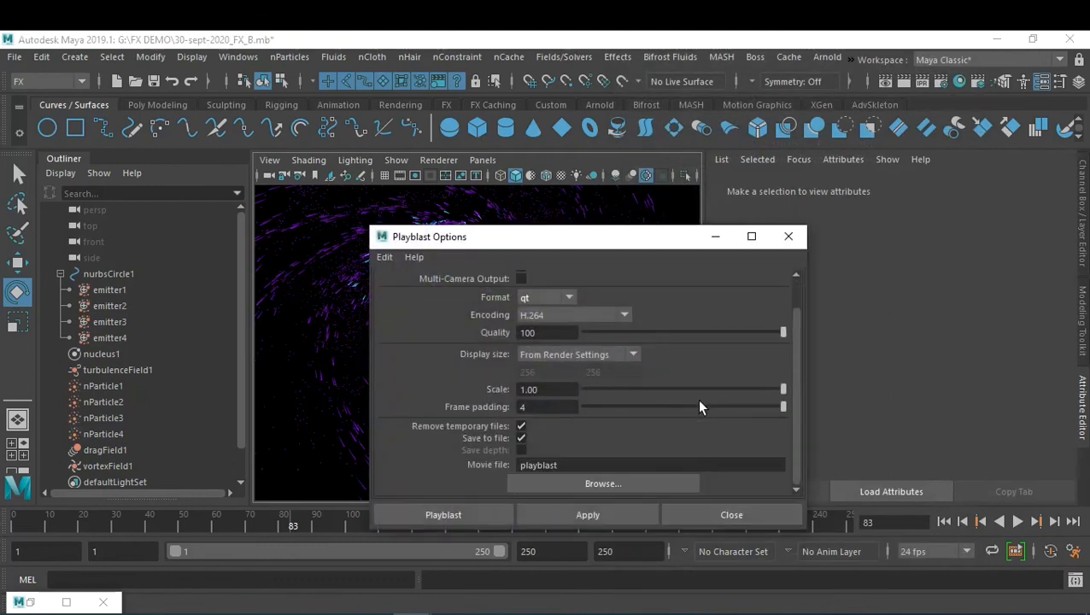
{"action": "left_click", "coordinate": [620, 484]}
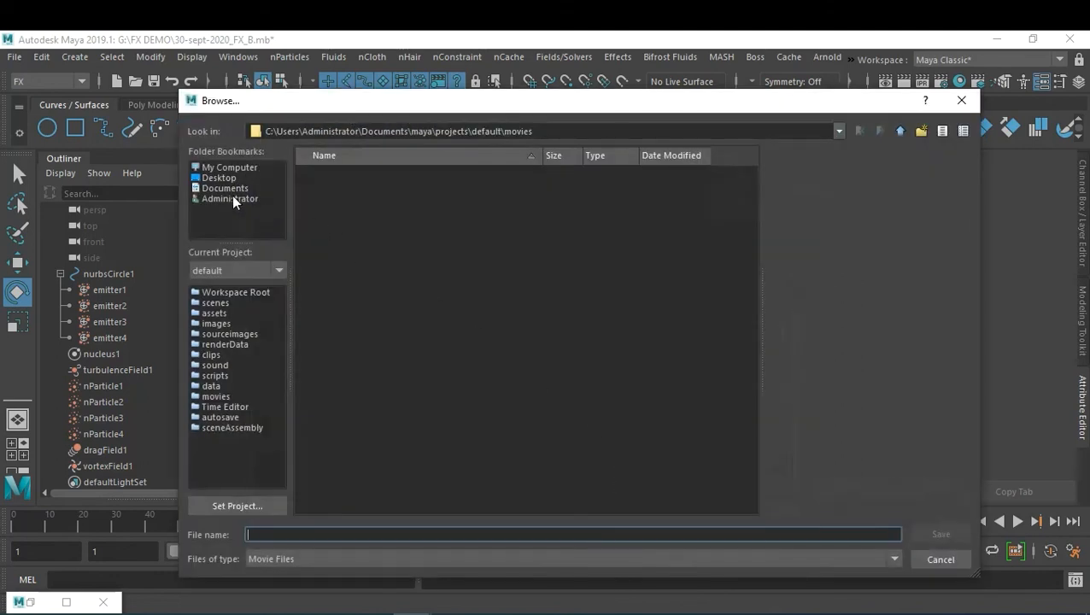
{"action": "left_click", "coordinate": [219, 177]}
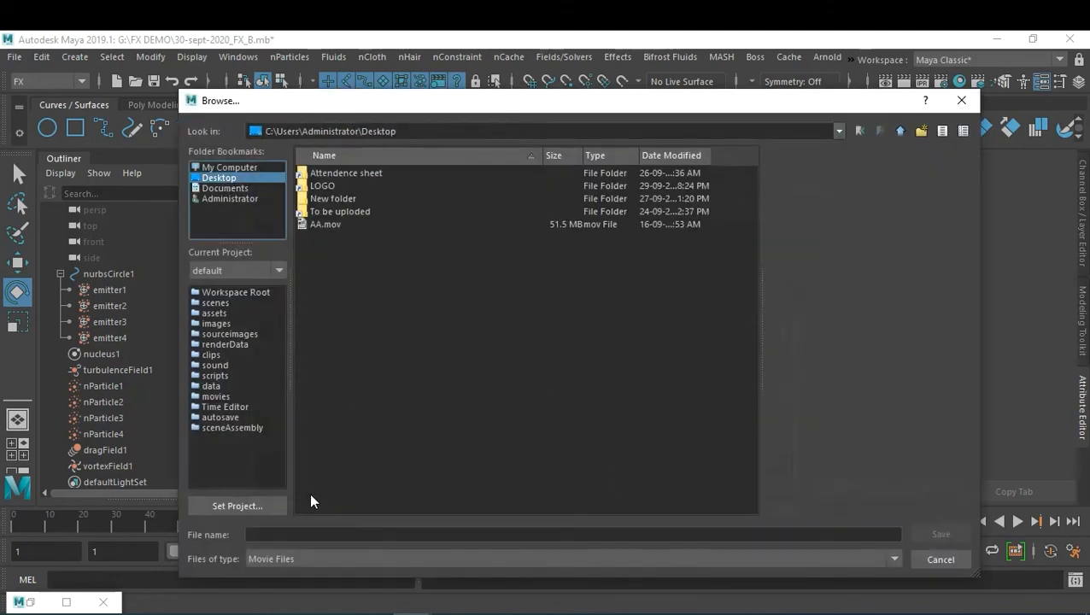
{"action": "left_click", "coordinate": [317, 224]}
{"action": "double_click", "coordinate": [255, 534]}
{"action": "type", "text": "BB"}
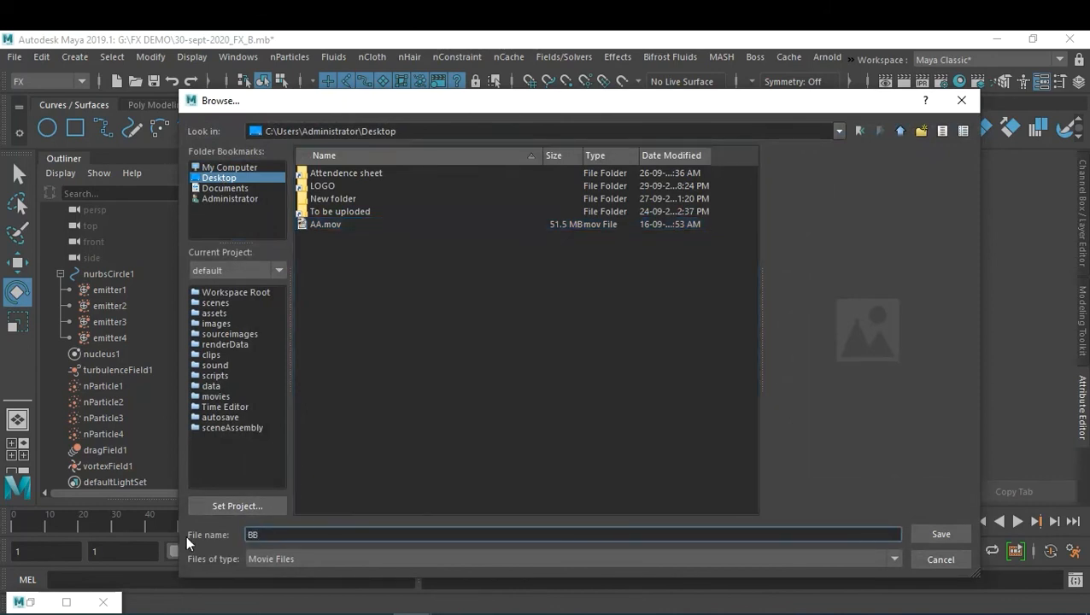
{"action": "key", "text": "Return"}
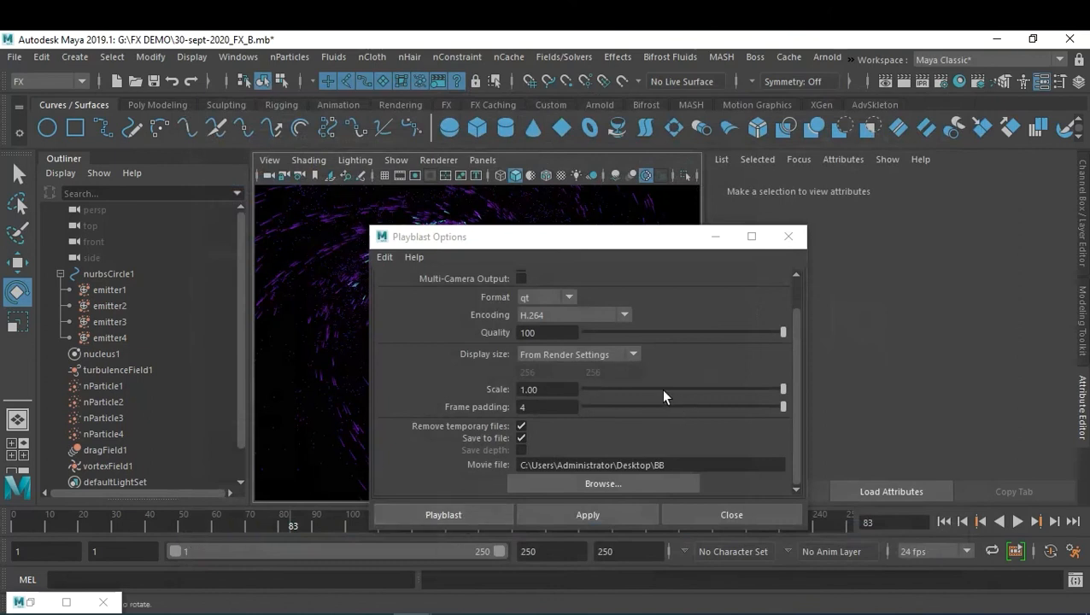
{"action": "left_click", "coordinate": [451, 513]}
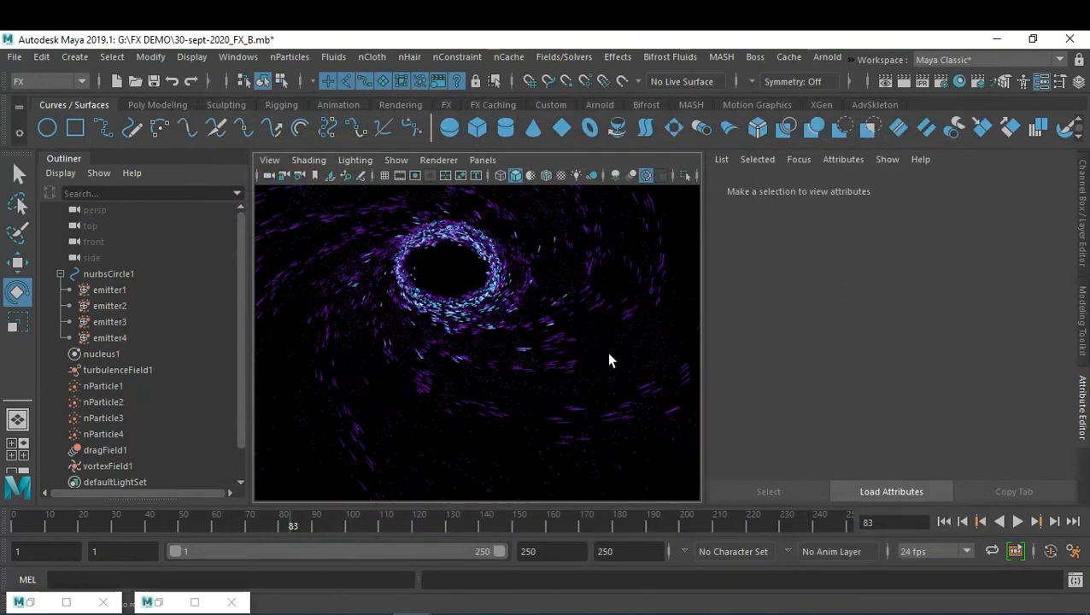